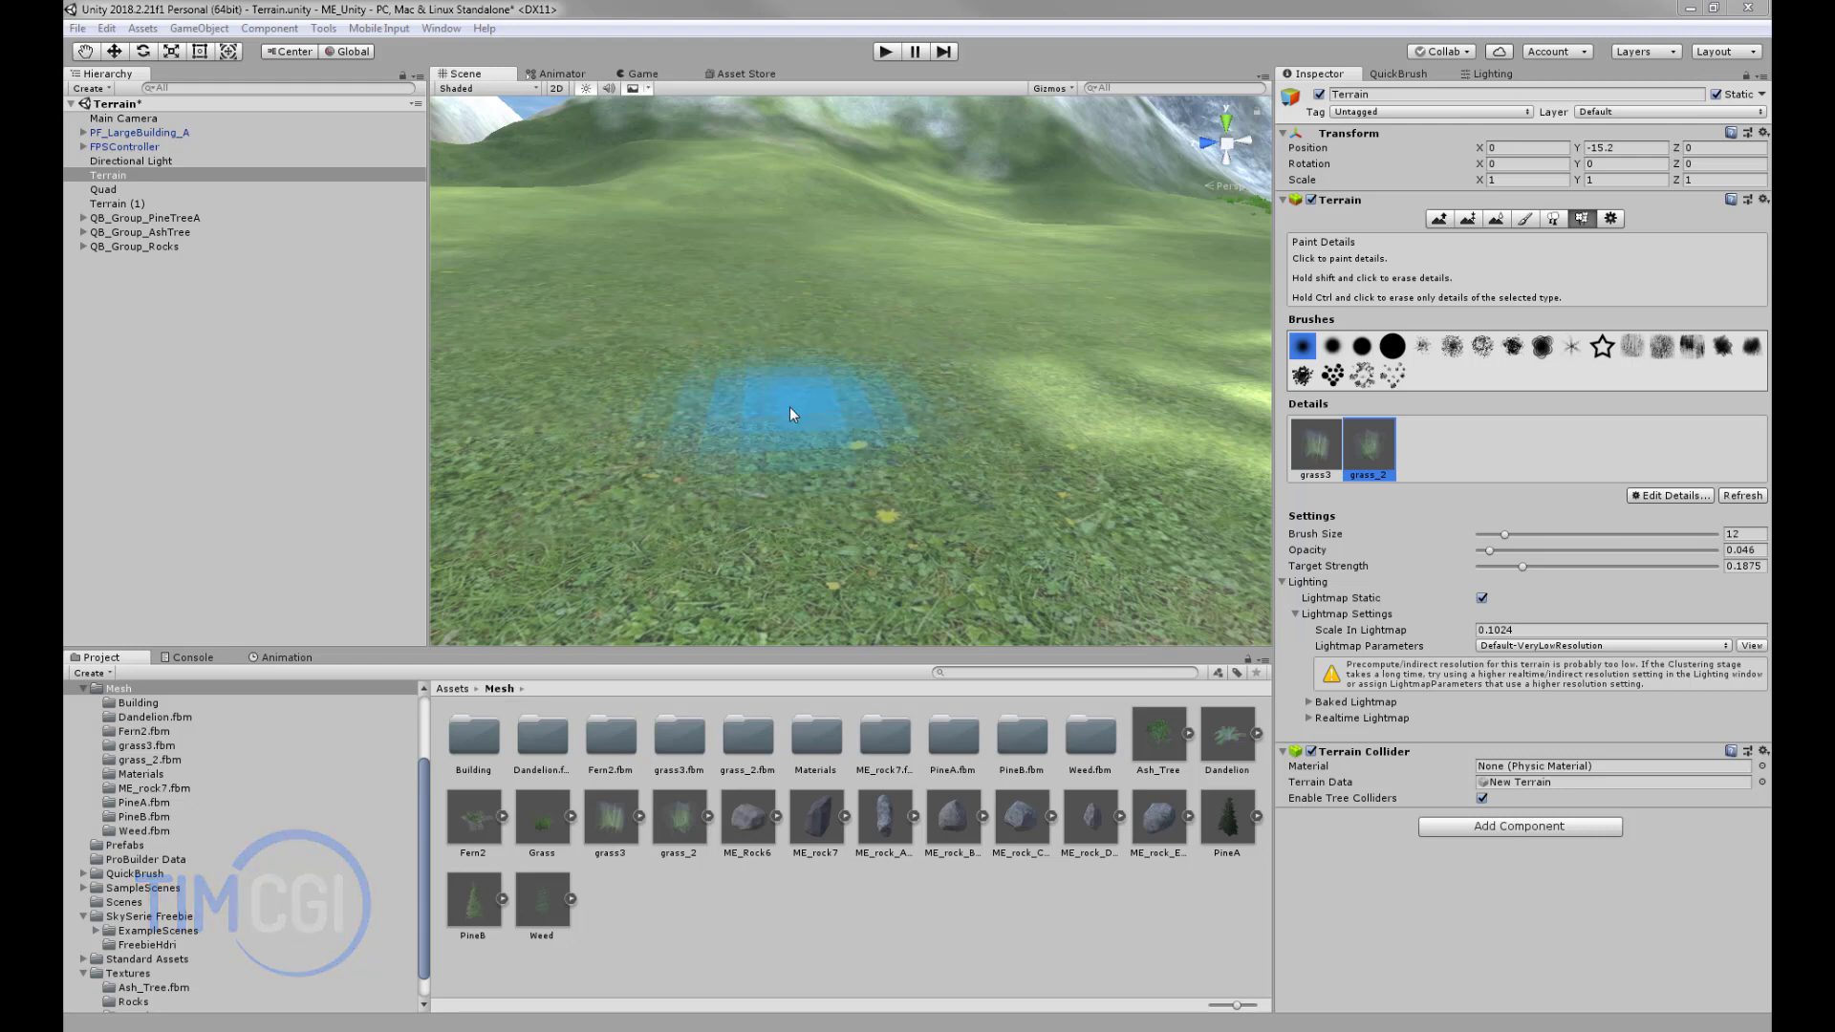
Start adding a detail mesh to the terrain and assign the Grass model from the assets as its detail.
{"action": "left_click", "coordinate": [1671, 495]}
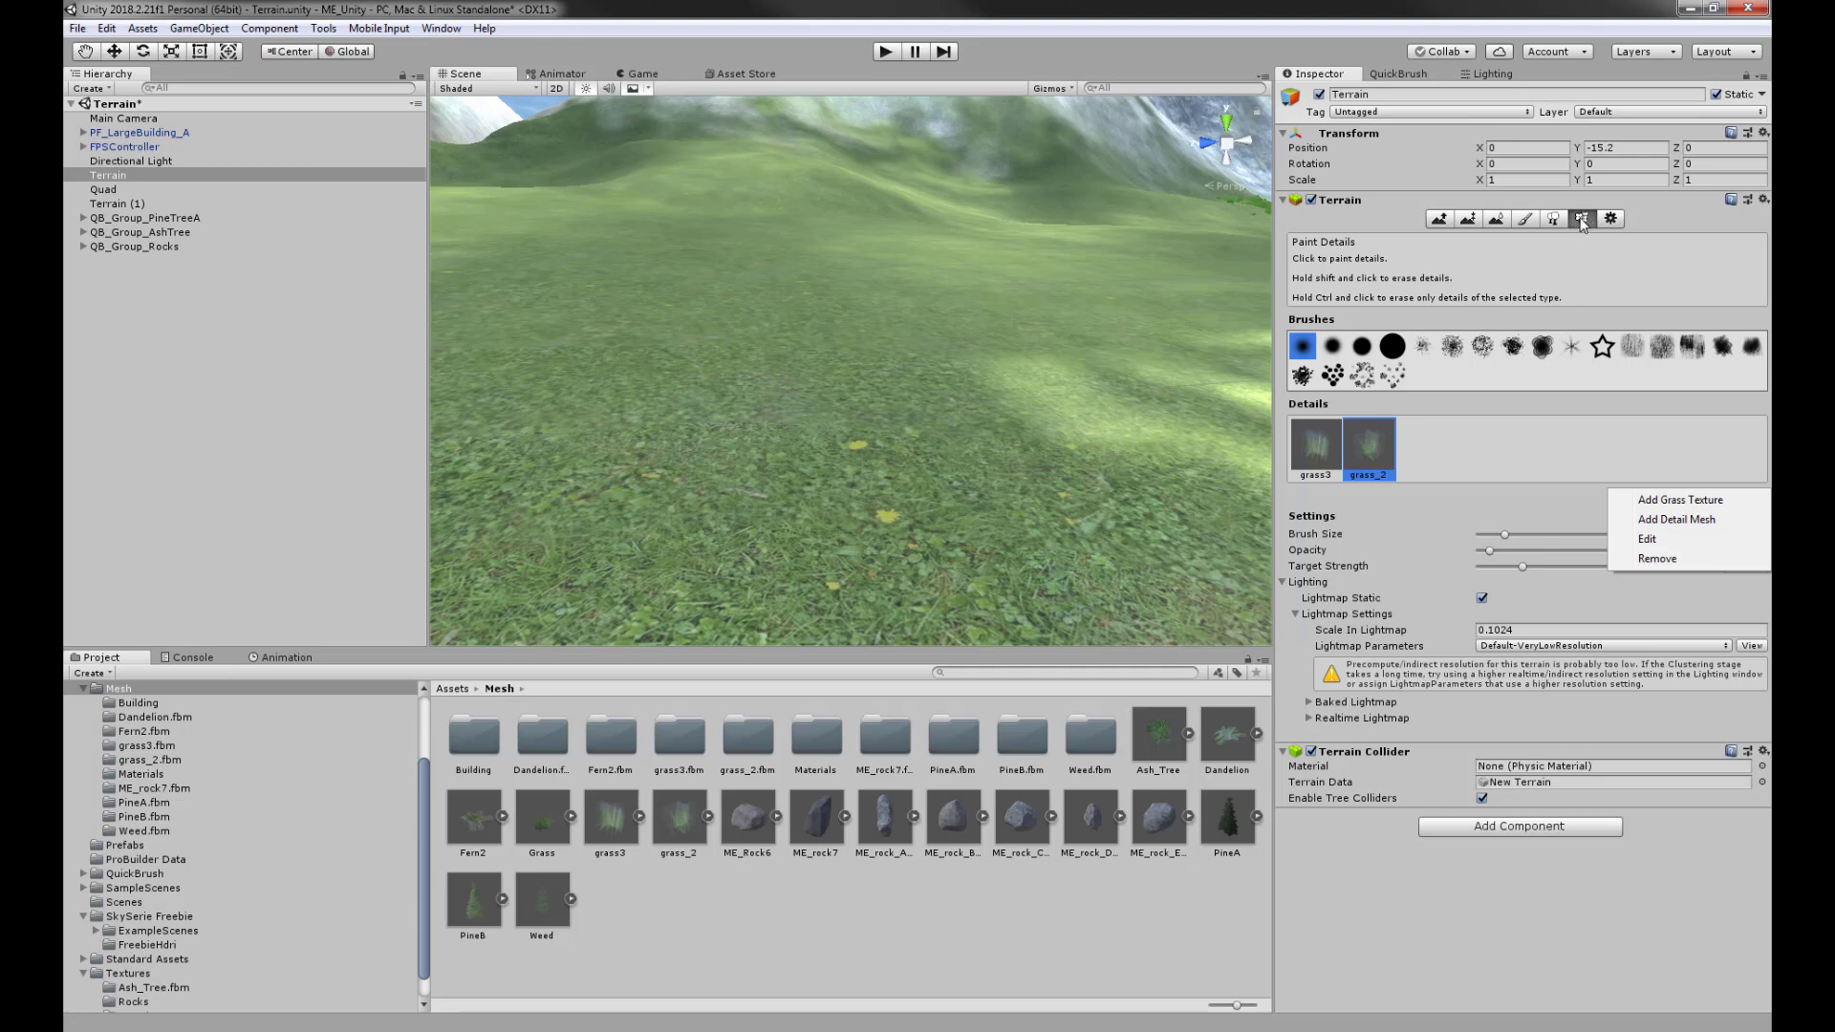
{"action": "left_click", "coordinate": [1673, 521]}
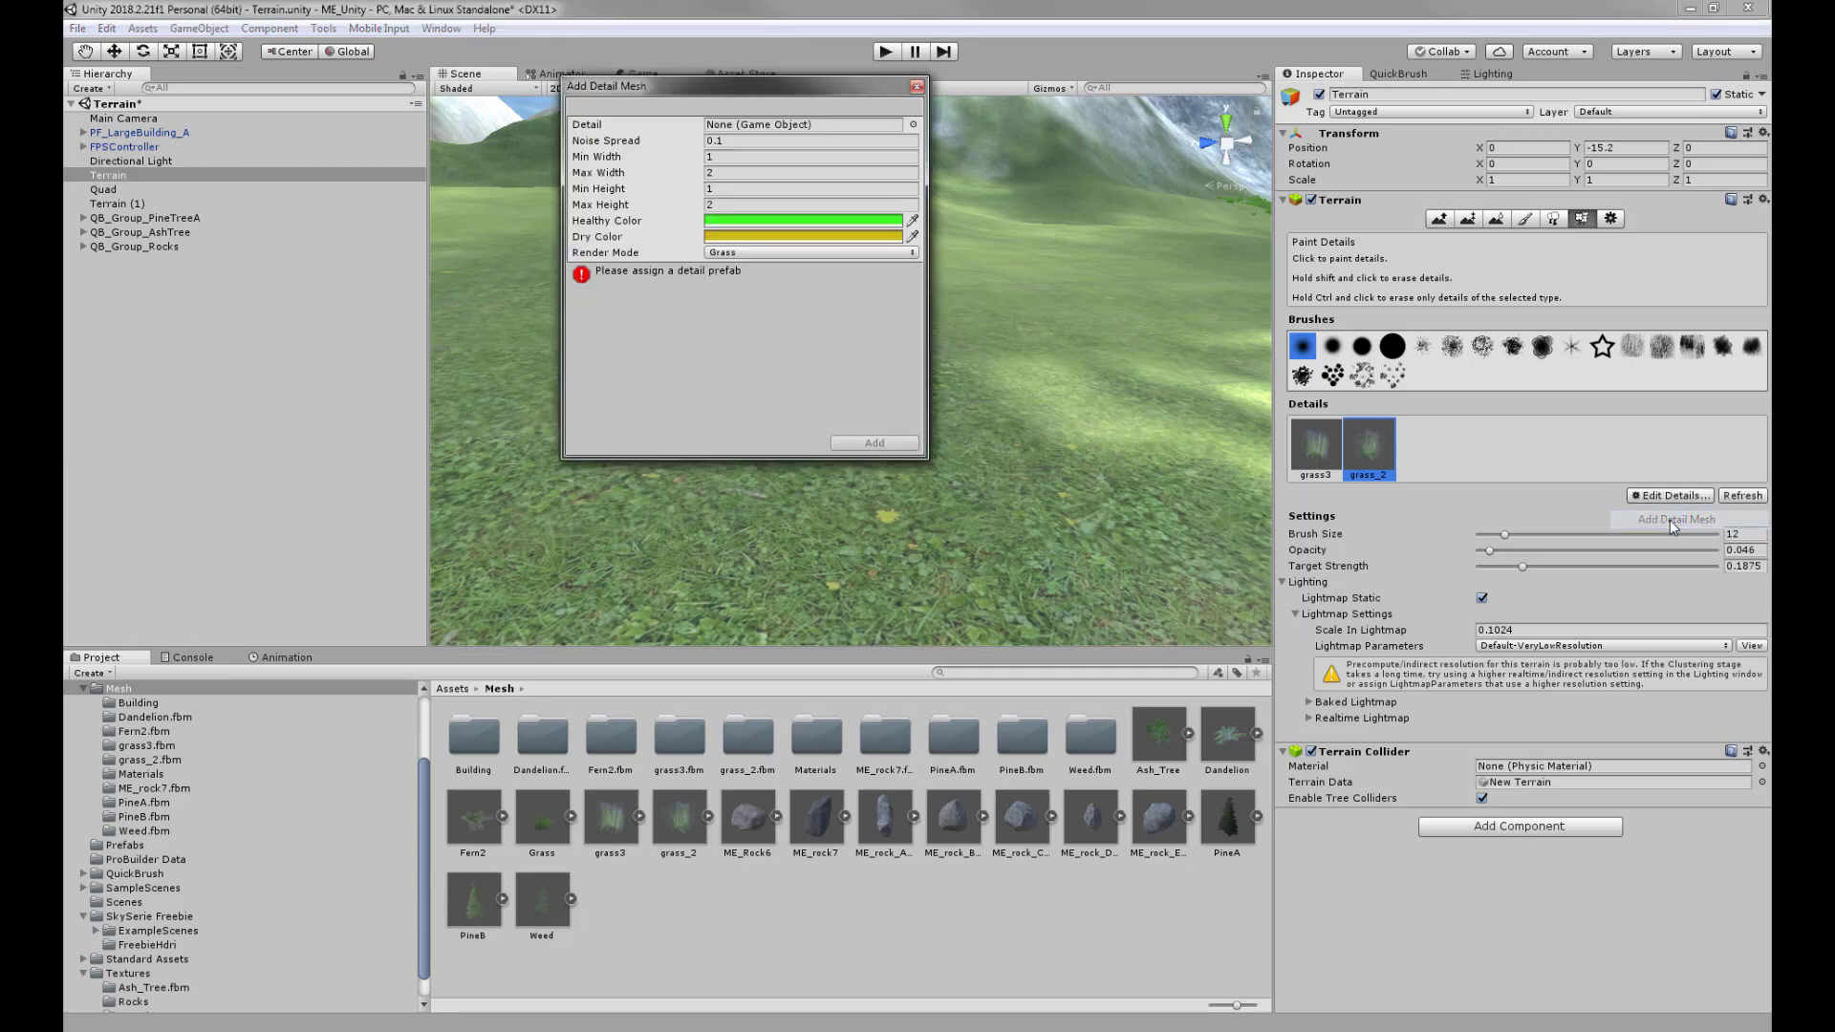
{"action": "left_click", "coordinate": [912, 125]}
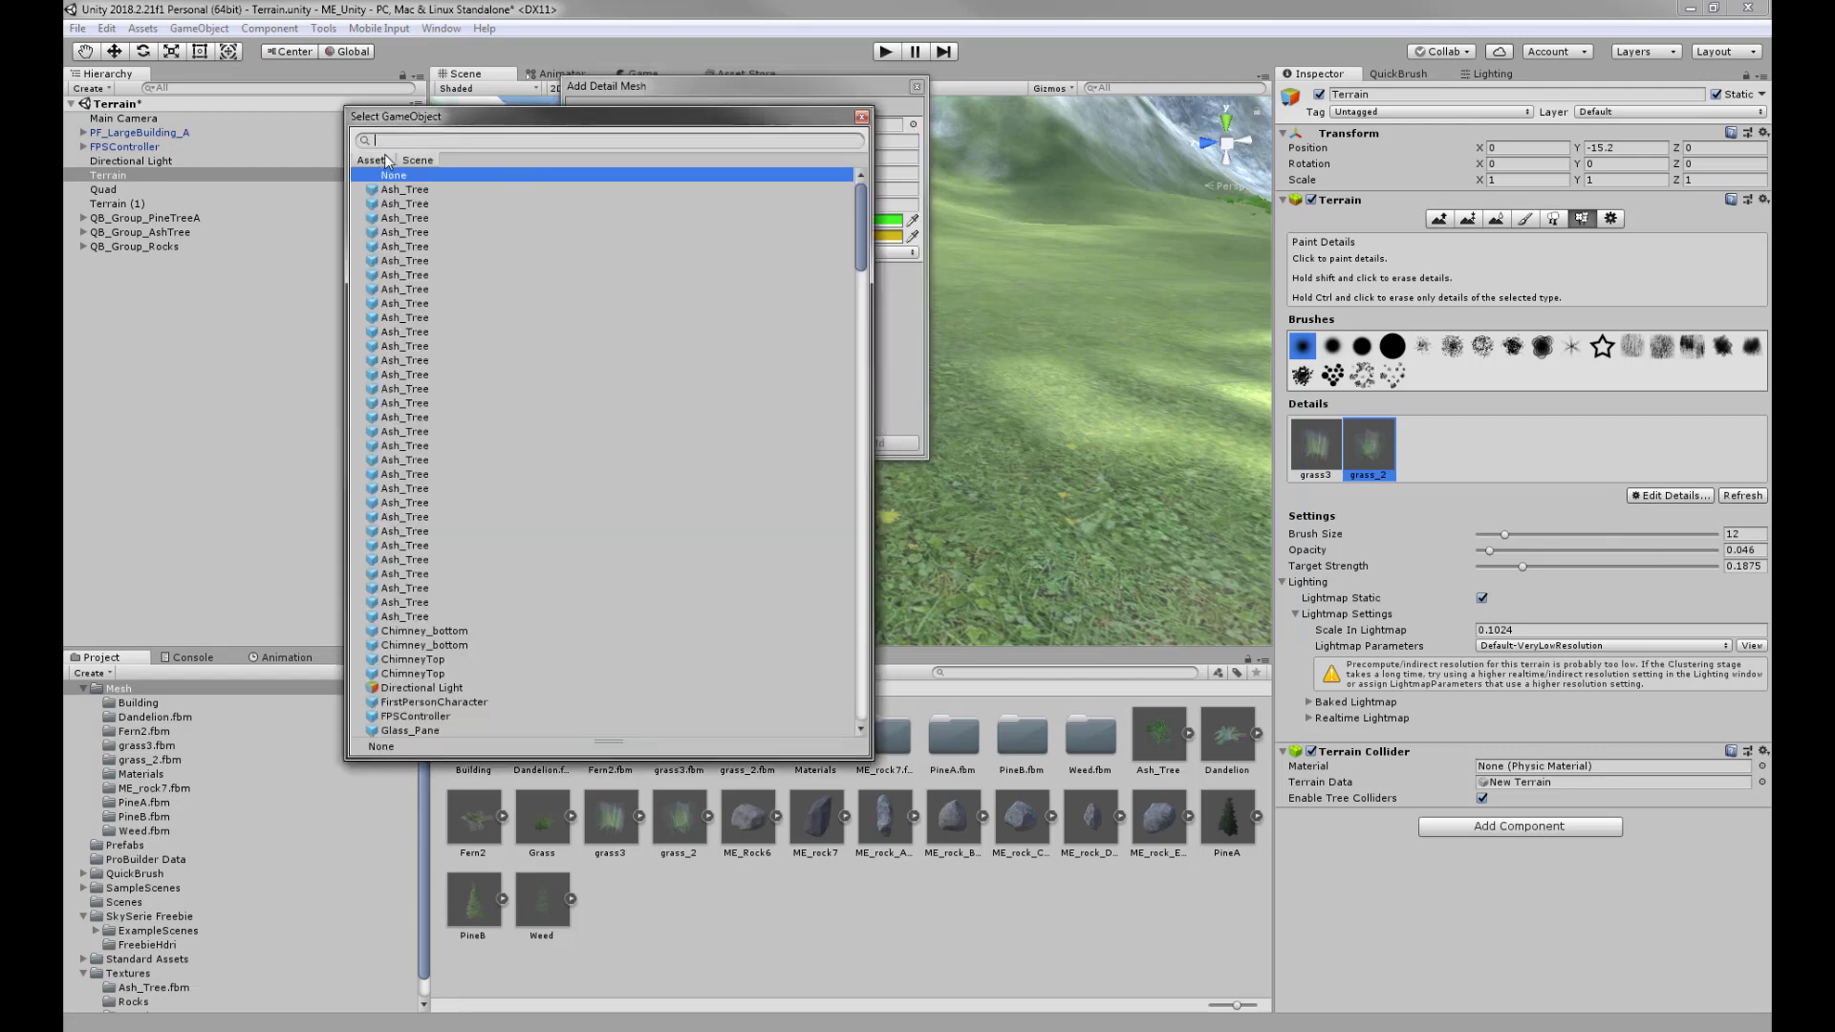
{"action": "type", "text": "gra"}
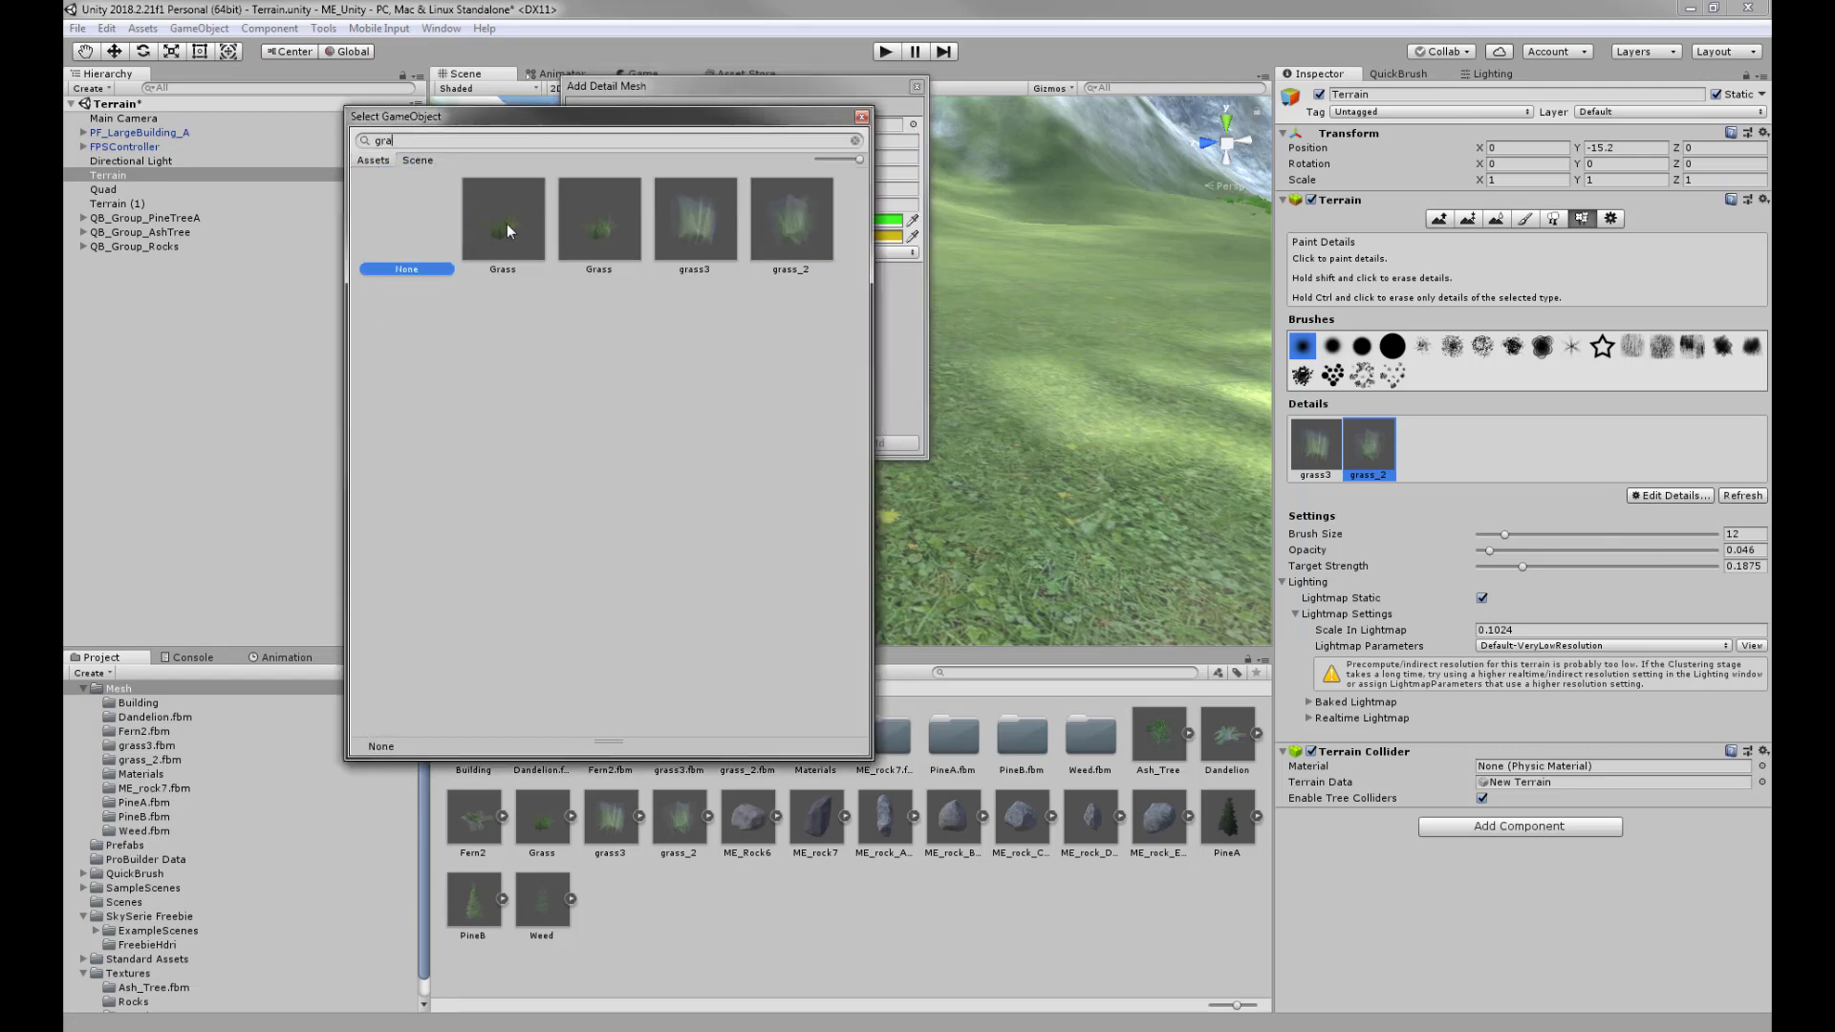
{"action": "left_click", "coordinate": [506, 229]}
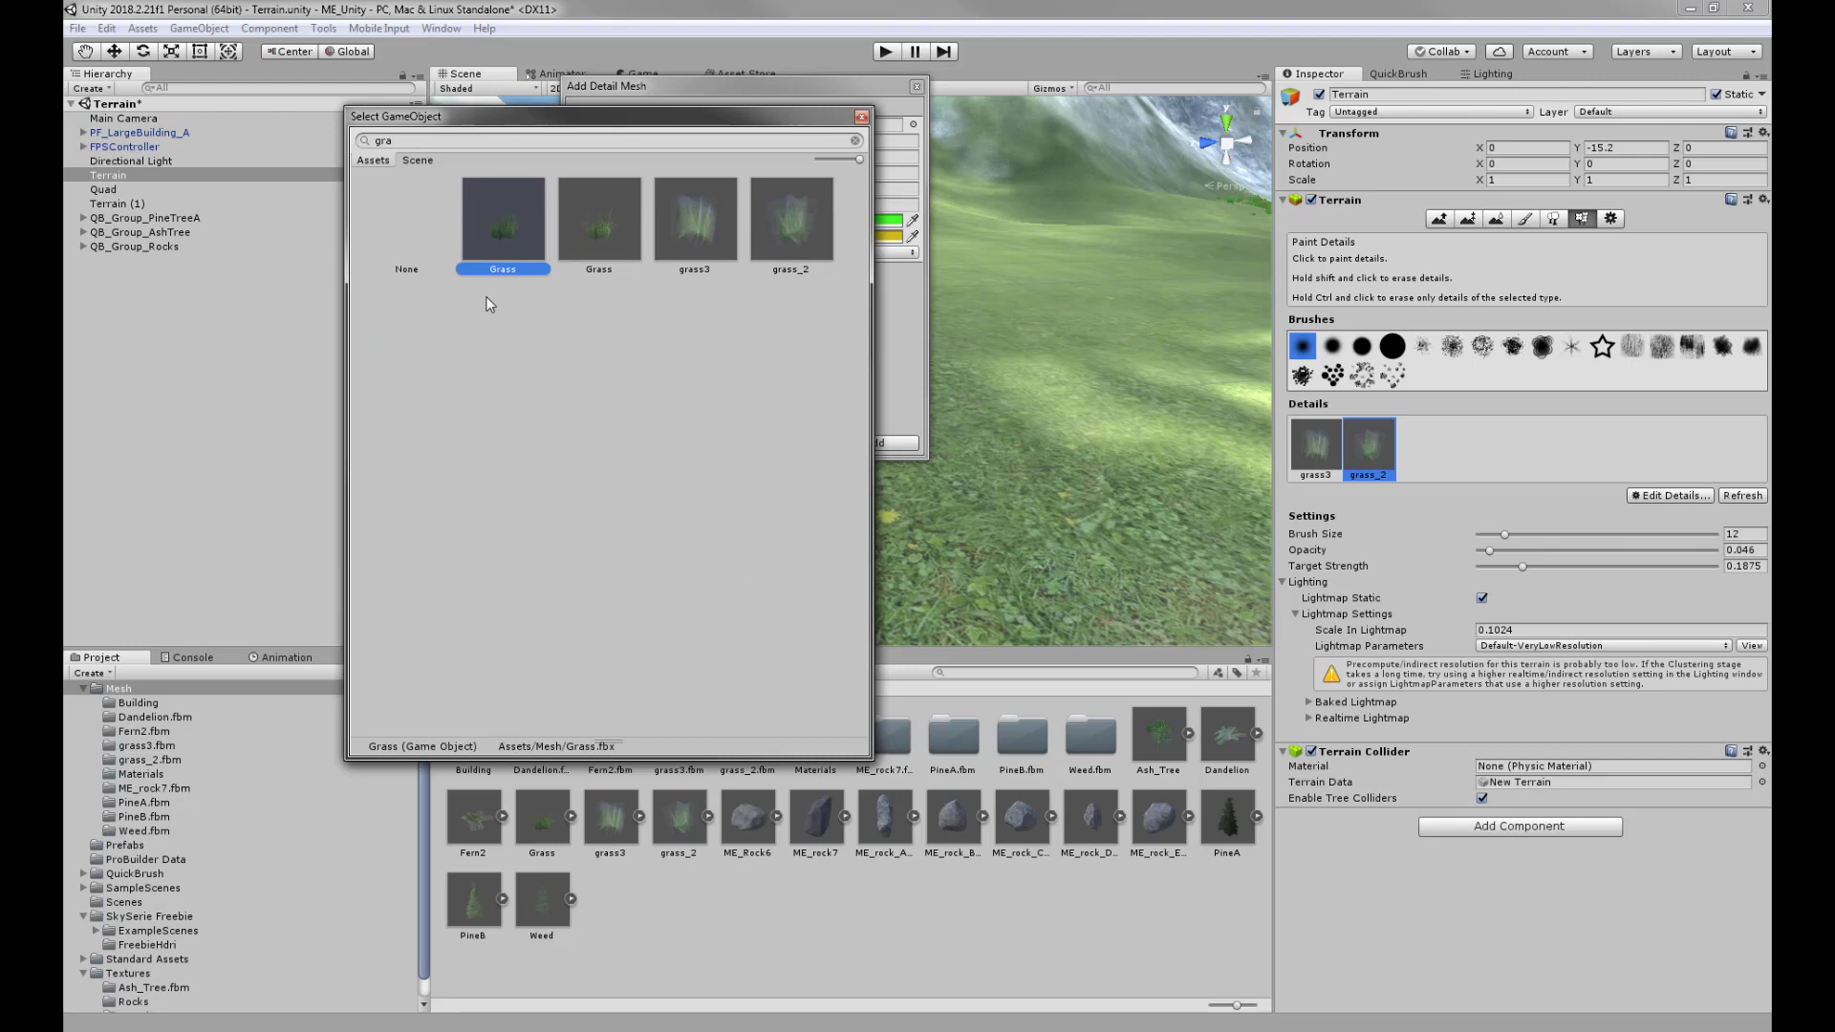
{"action": "double_click", "coordinate": [495, 231]}
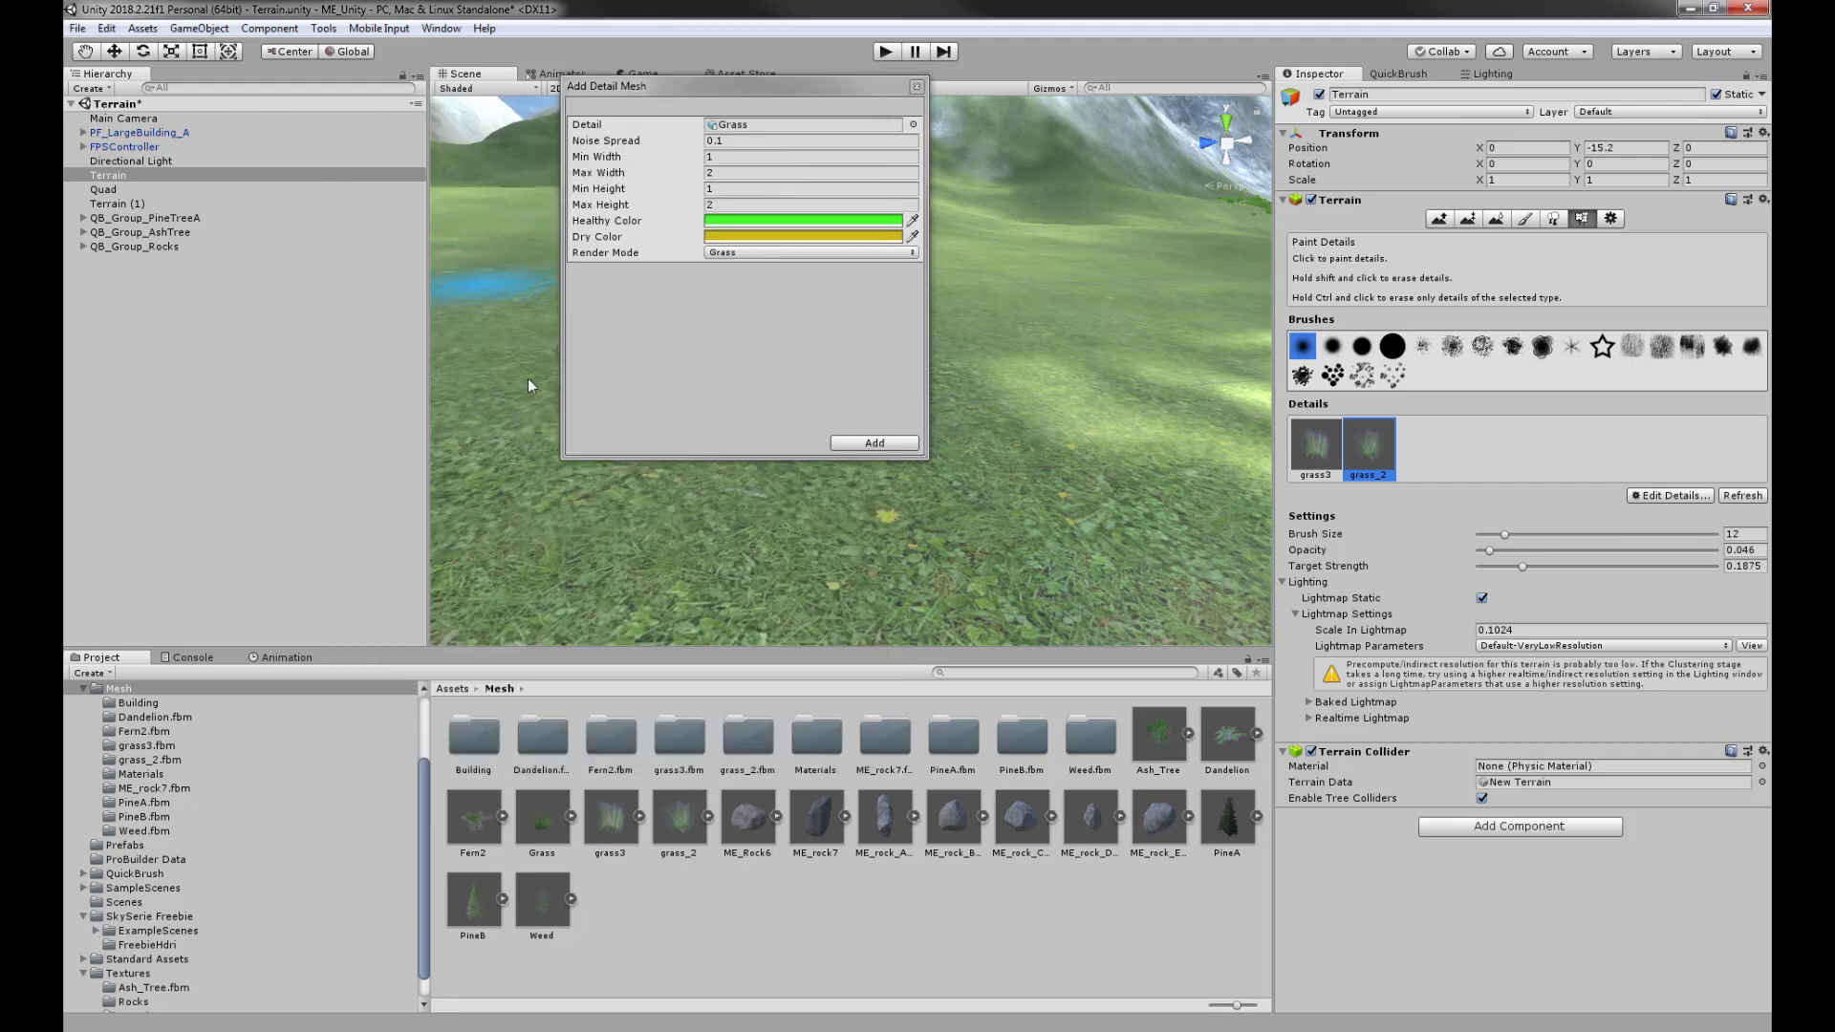
Set the detail mesh's Healthy Color and Dry Color to white and add it to the terrain details.
{"action": "left_click", "coordinate": [780, 224]}
{"action": "left_click", "coordinate": [834, 393]}
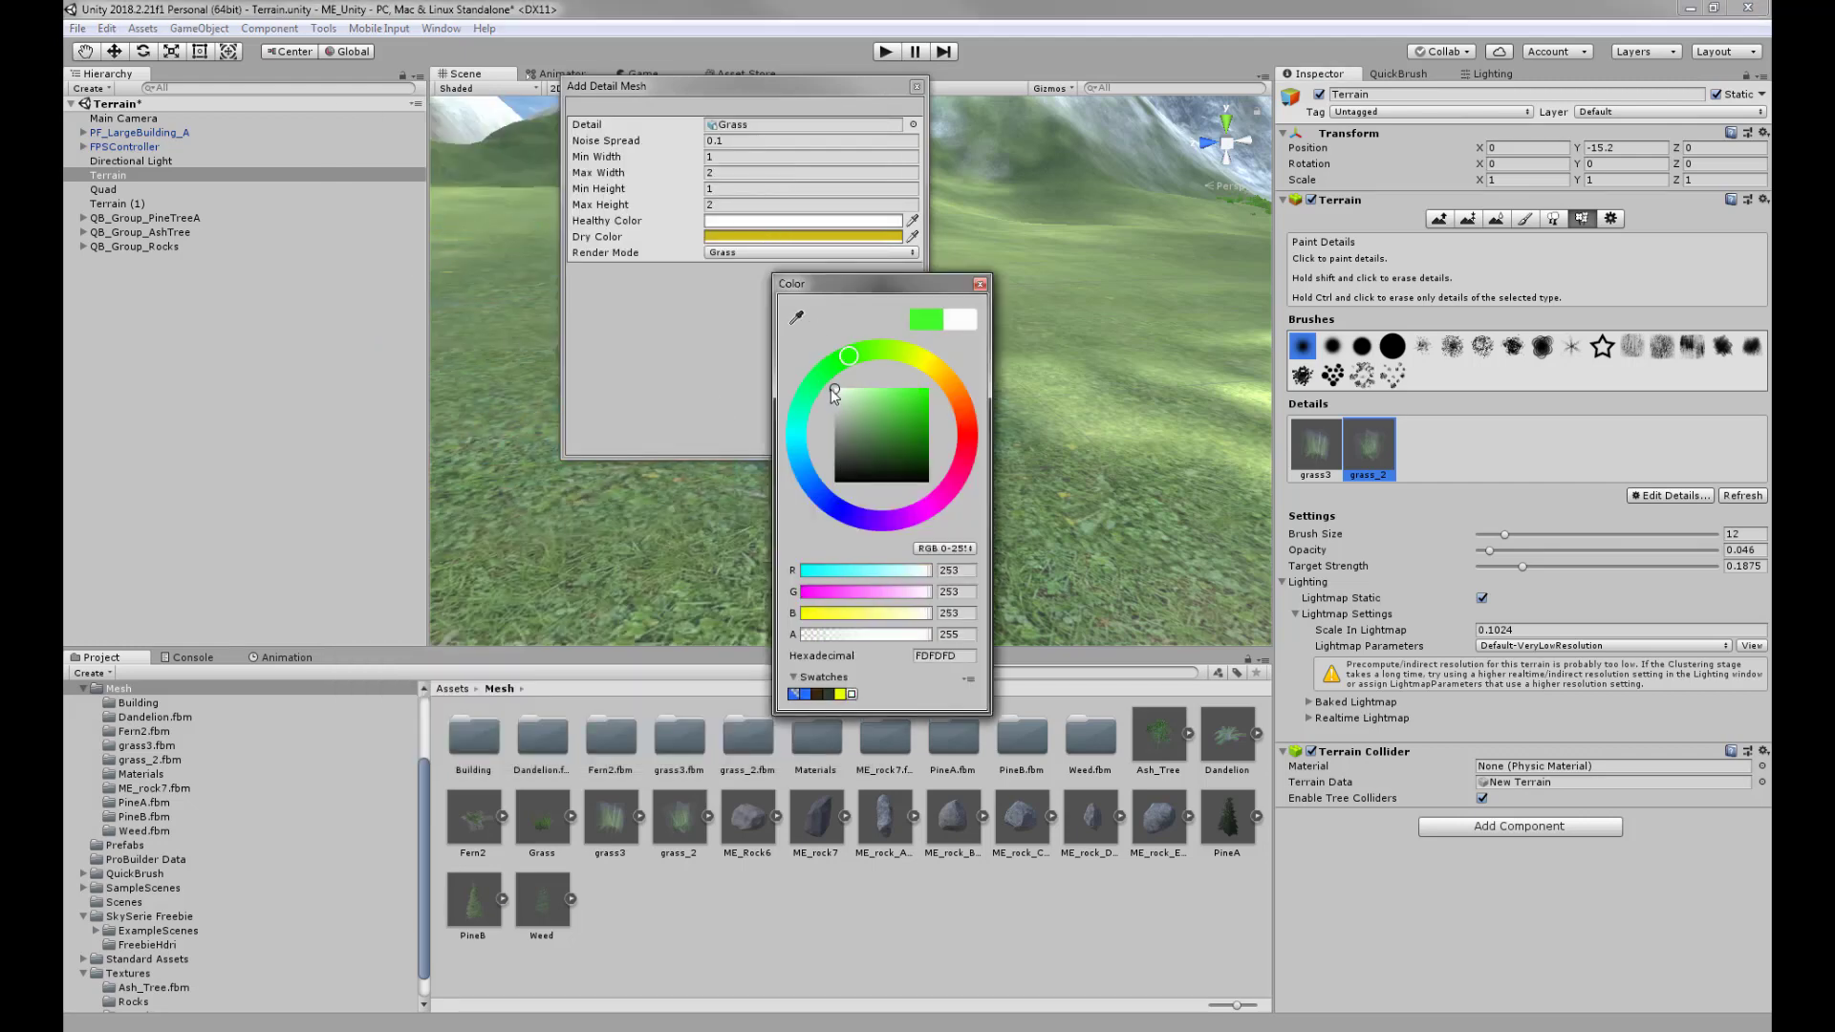
{"action": "left_click", "coordinate": [756, 237]}
{"action": "left_click_drag", "start_coordinate": [851, 401], "coordinate": [808, 371]}
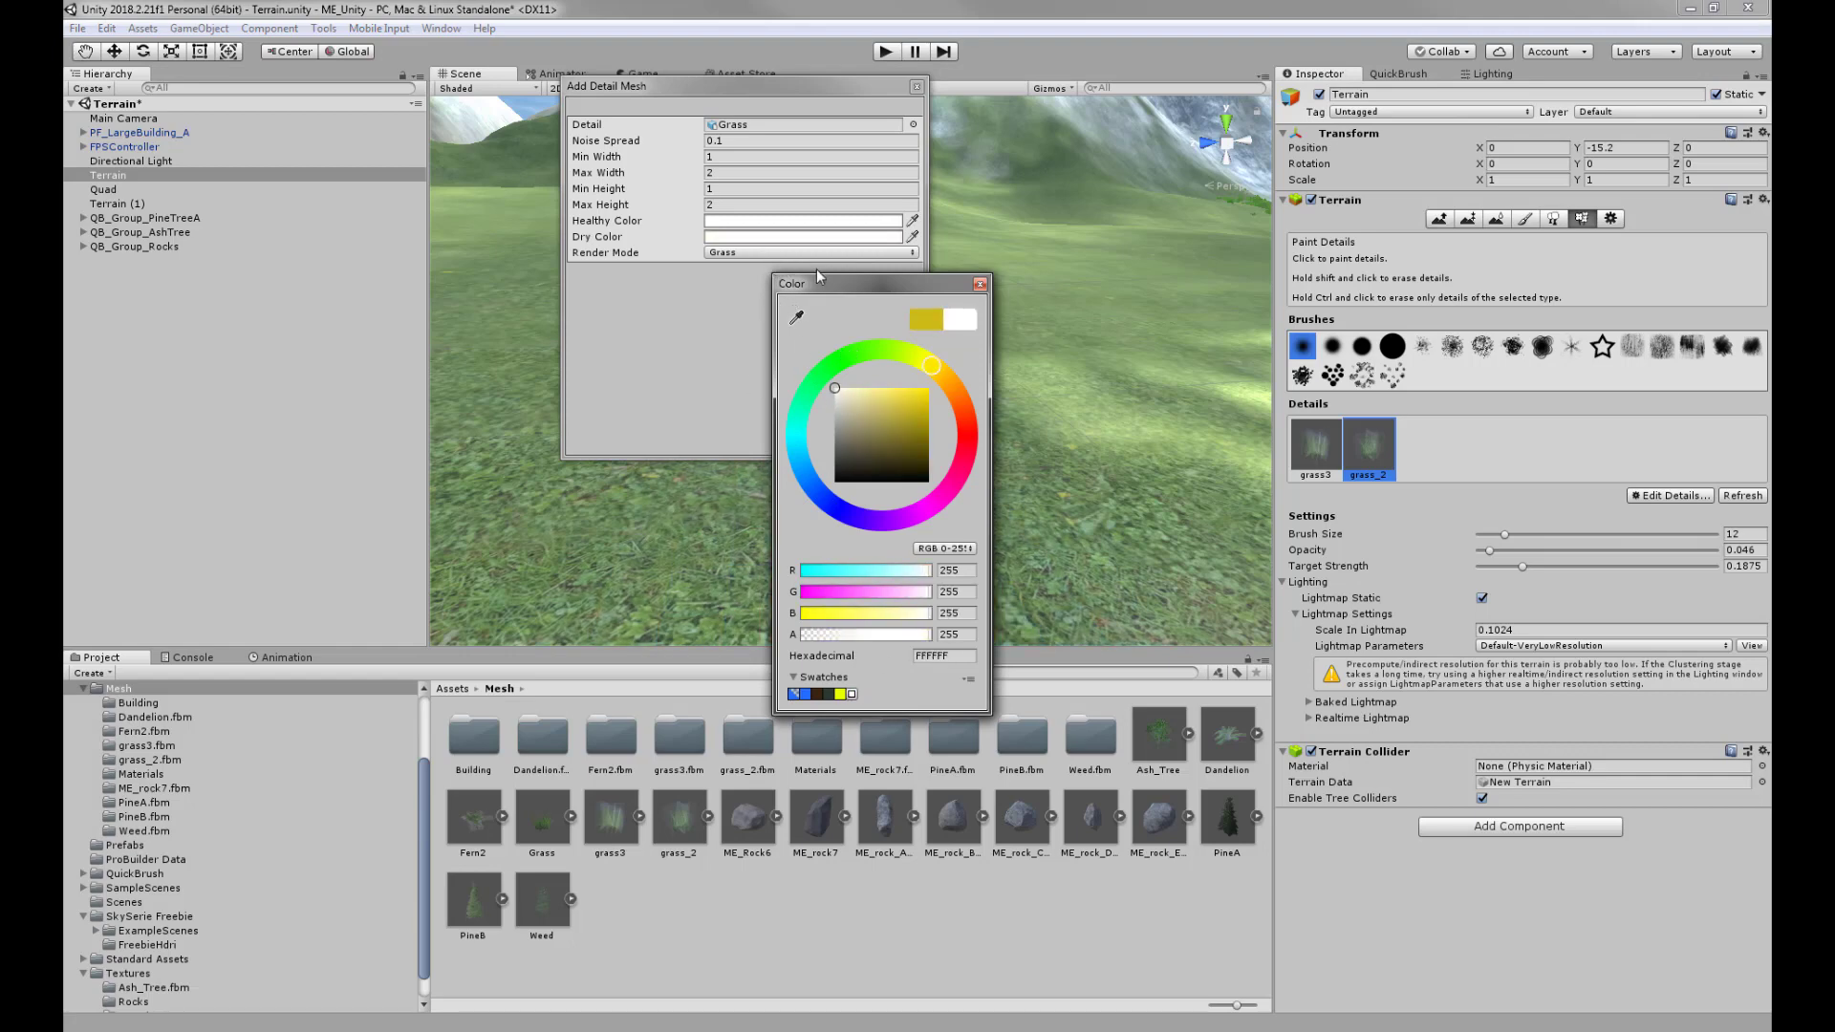
{"action": "left_click", "coordinate": [979, 284]}
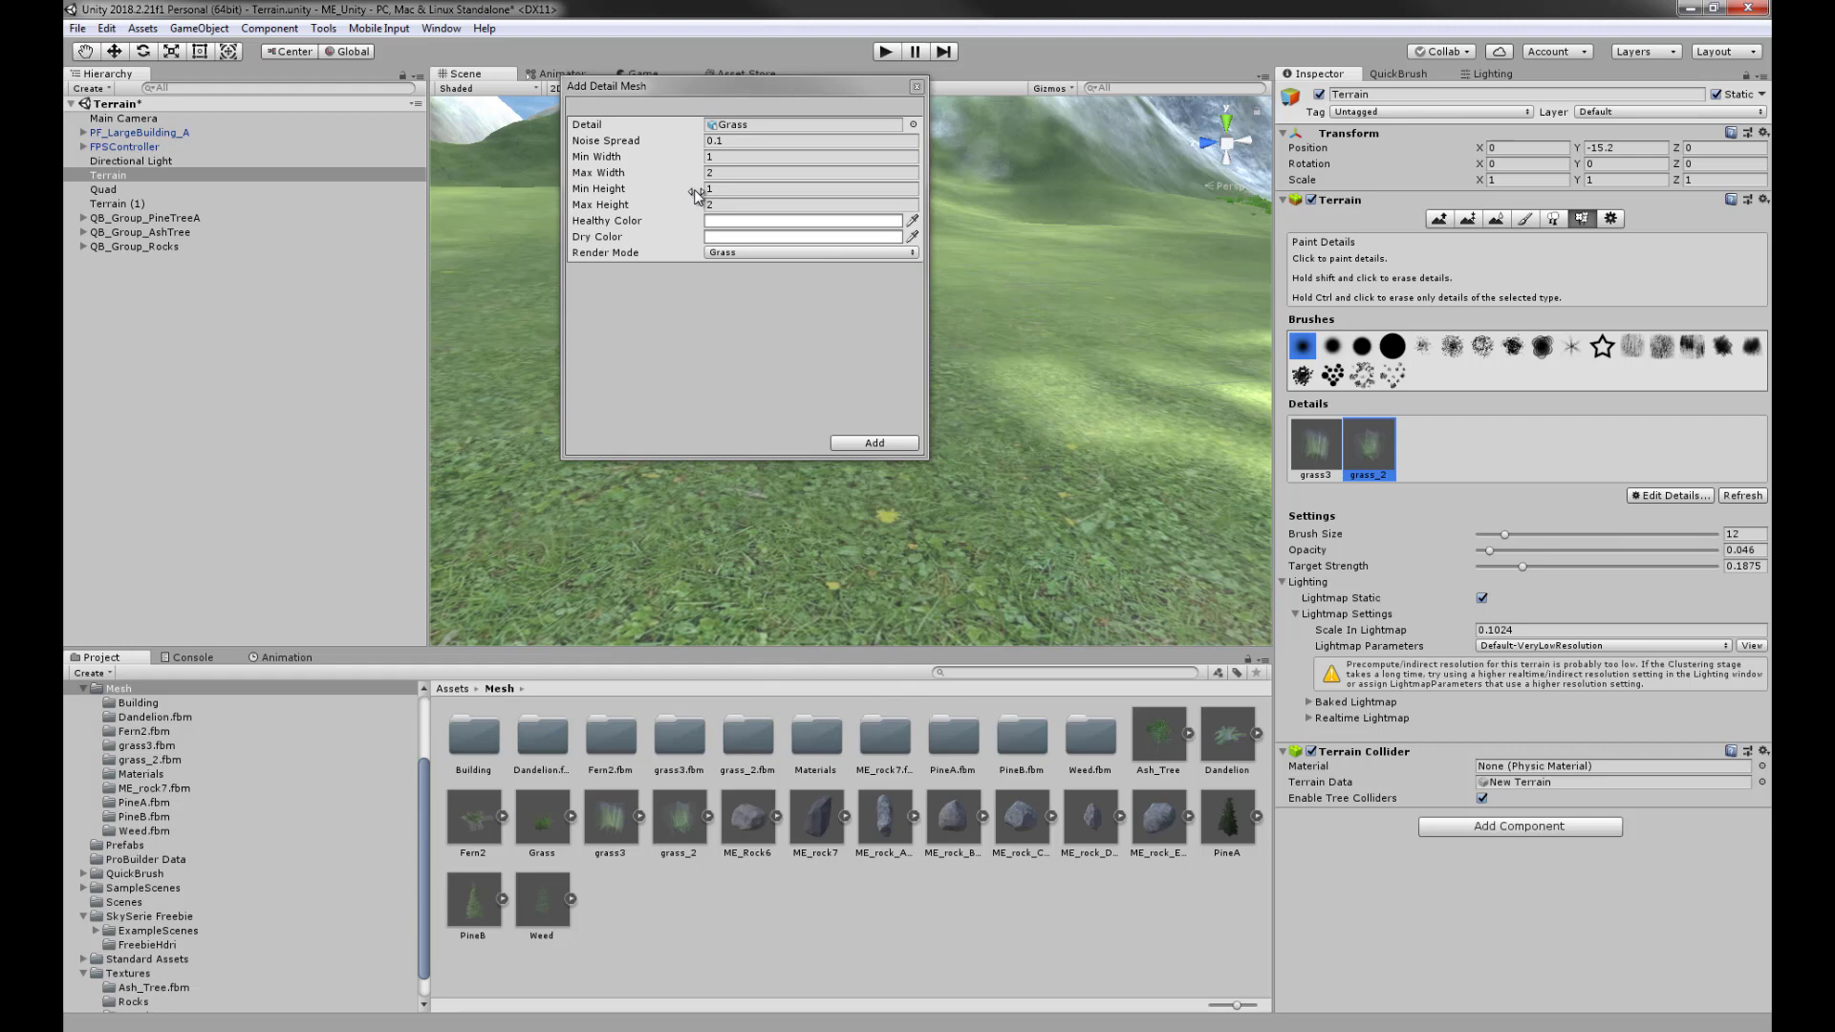
{"action": "left_click", "coordinate": [872, 444]}
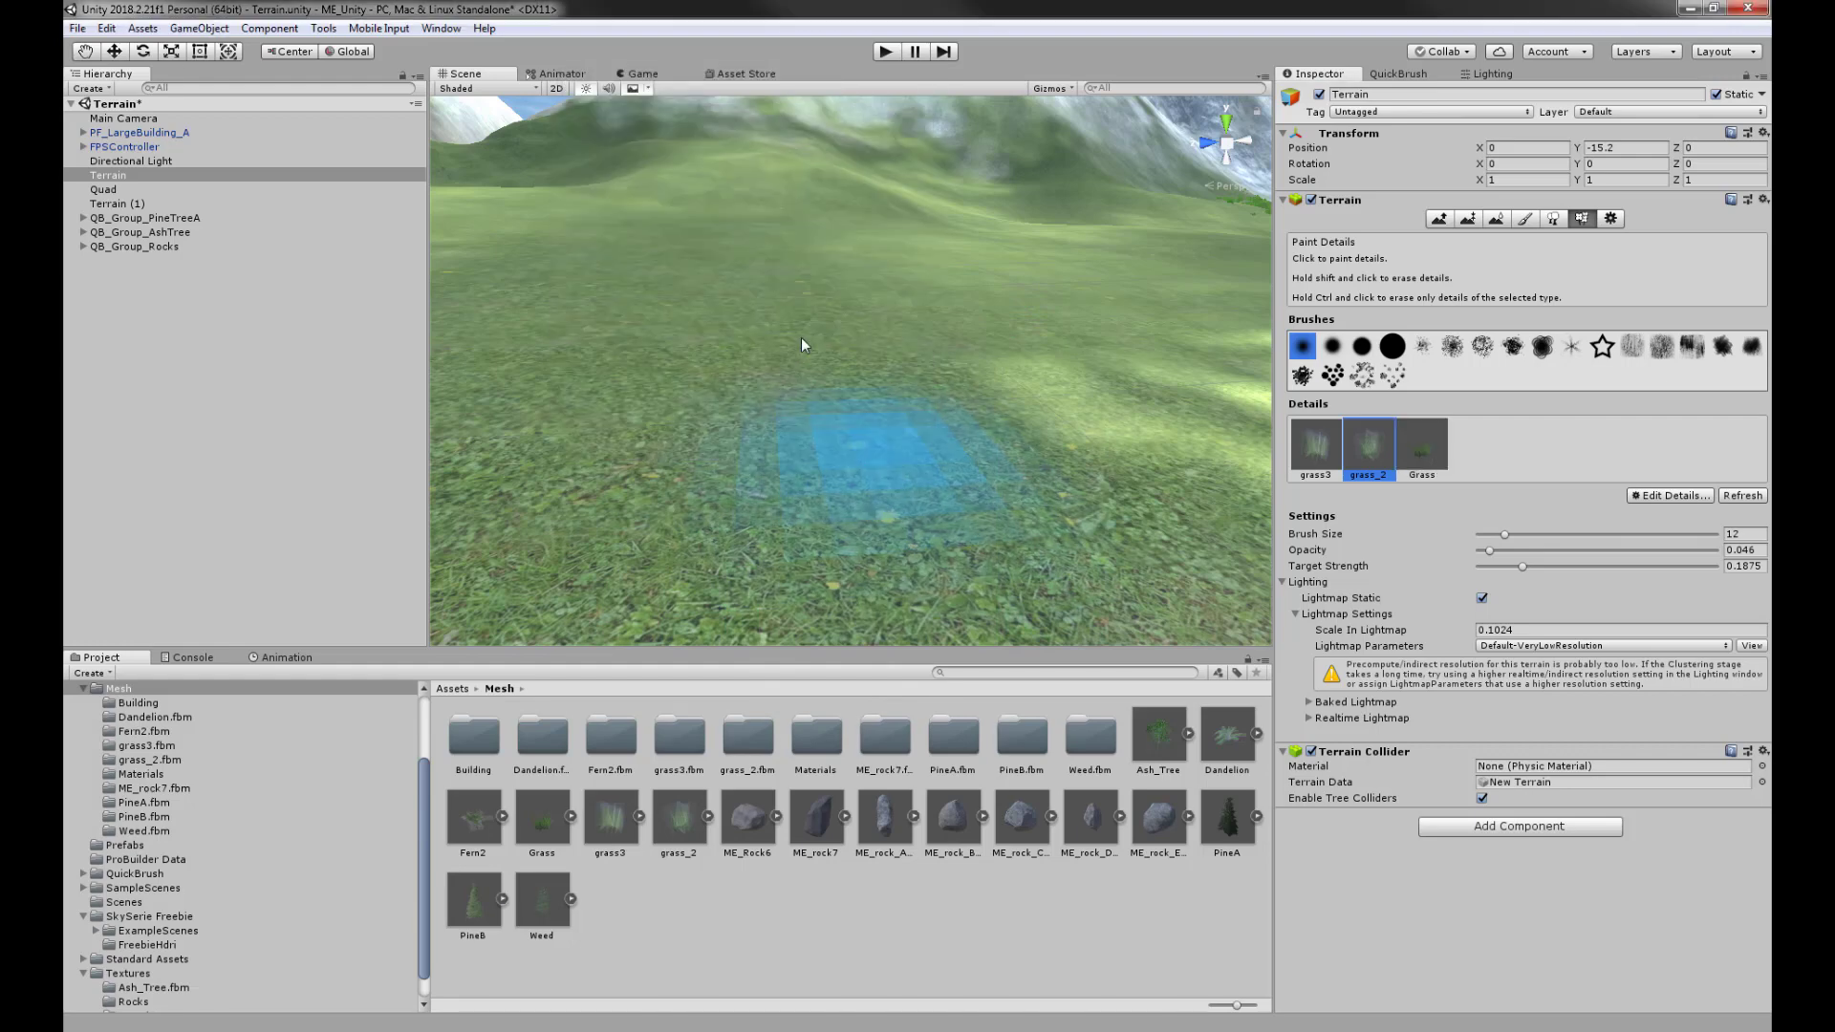
Paint a tuft of grass_2 and a patch of the new Grass detail on the open meadow terrain.
{"action": "mouse_move", "coordinate": [818, 331]}
{"action": "left_mouse_down"}
{"action": "mouse_move", "coordinate": [760, 465]}
{"action": "mouse_move", "coordinate": [618, 422]}
{"action": "mouse_move", "coordinate": [916, 430]}
{"action": "mouse_move", "coordinate": [940, 550]}
{"action": "mouse_move", "coordinate": [711, 519]}
{"action": "mouse_move", "coordinate": [753, 334]}
{"action": "mouse_move", "coordinate": [711, 348]}
{"action": "mouse_move", "coordinate": [731, 411]}
{"action": "mouse_move", "coordinate": [755, 296]}
{"action": "mouse_move", "coordinate": [765, 348]}
{"action": "mouse_move", "coordinate": [718, 314]}
{"action": "mouse_move", "coordinate": [954, 359]}
{"action": "mouse_move", "coordinate": [692, 314]}
{"action": "mouse_move", "coordinate": [598, 420]}
{"action": "mouse_move", "coordinate": [786, 604]}
{"action": "mouse_move", "coordinate": [1049, 390]}
{"action": "mouse_move", "coordinate": [1058, 416]}
{"action": "mouse_move", "coordinate": [909, 370]}
{"action": "mouse_move", "coordinate": [957, 348]}
{"action": "left_mouse_up"}
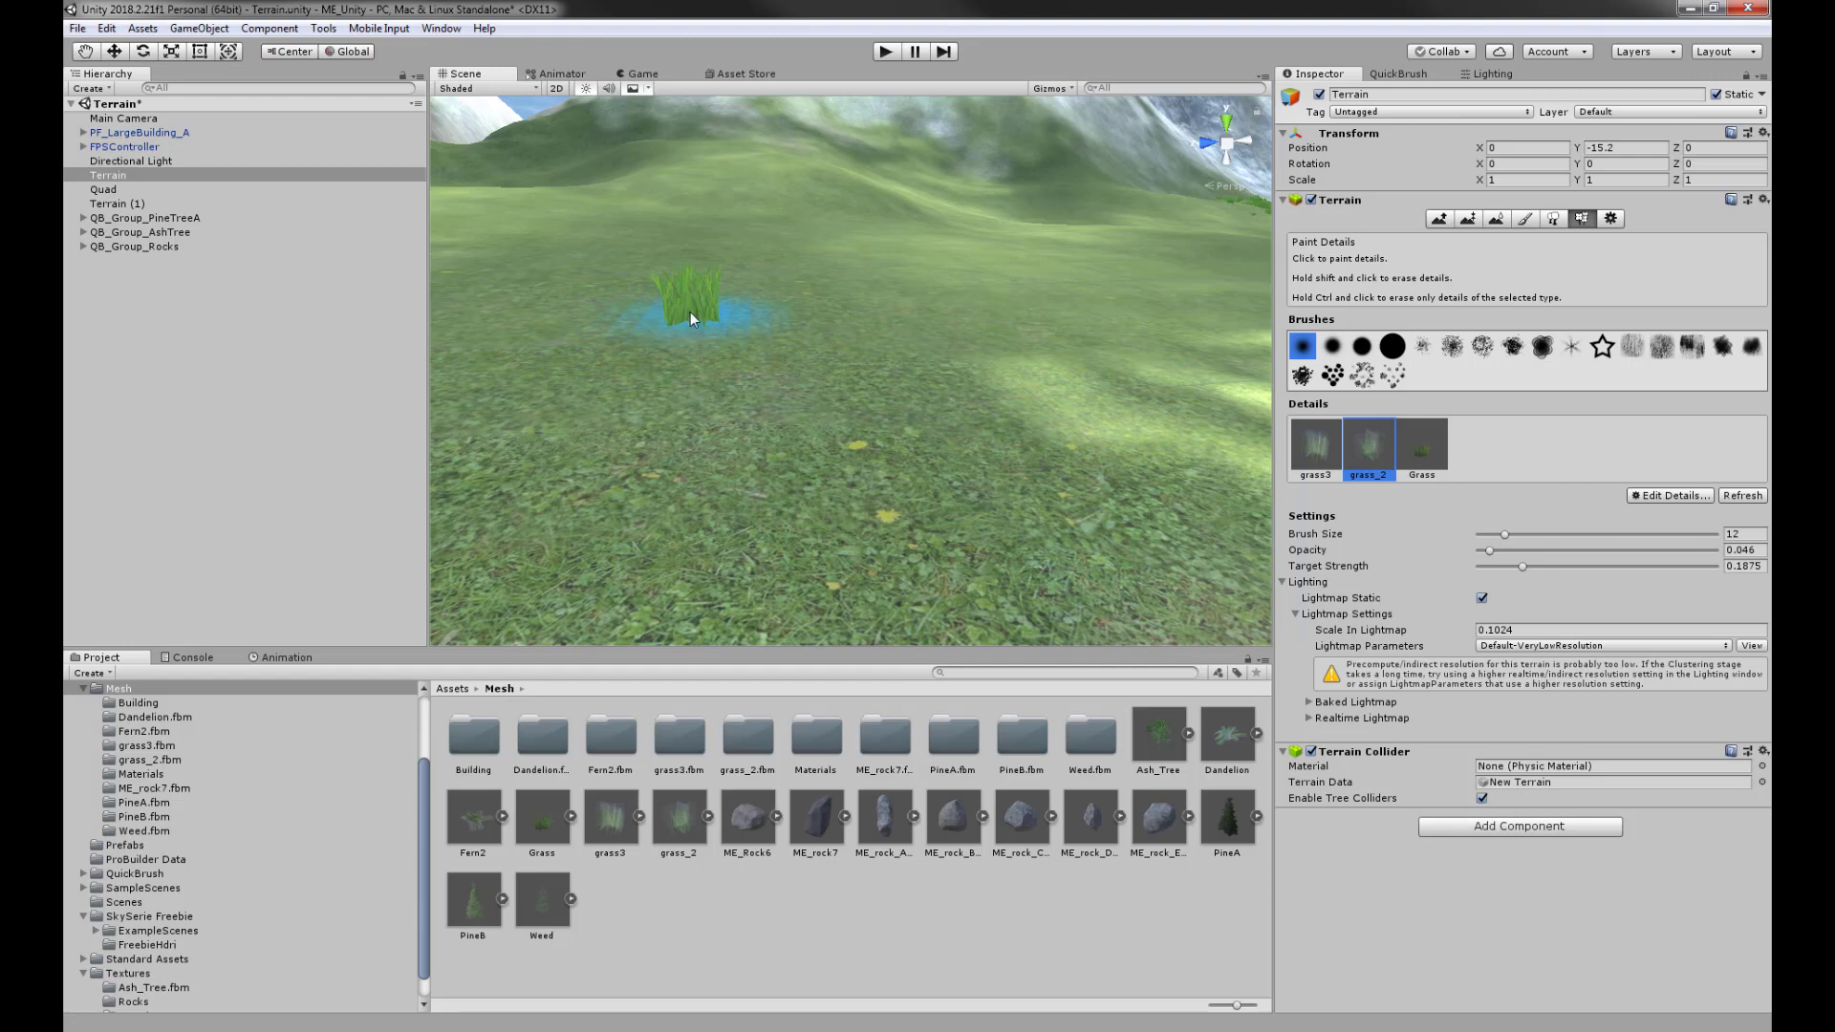
{"action": "left_click", "coordinate": [1422, 444]}
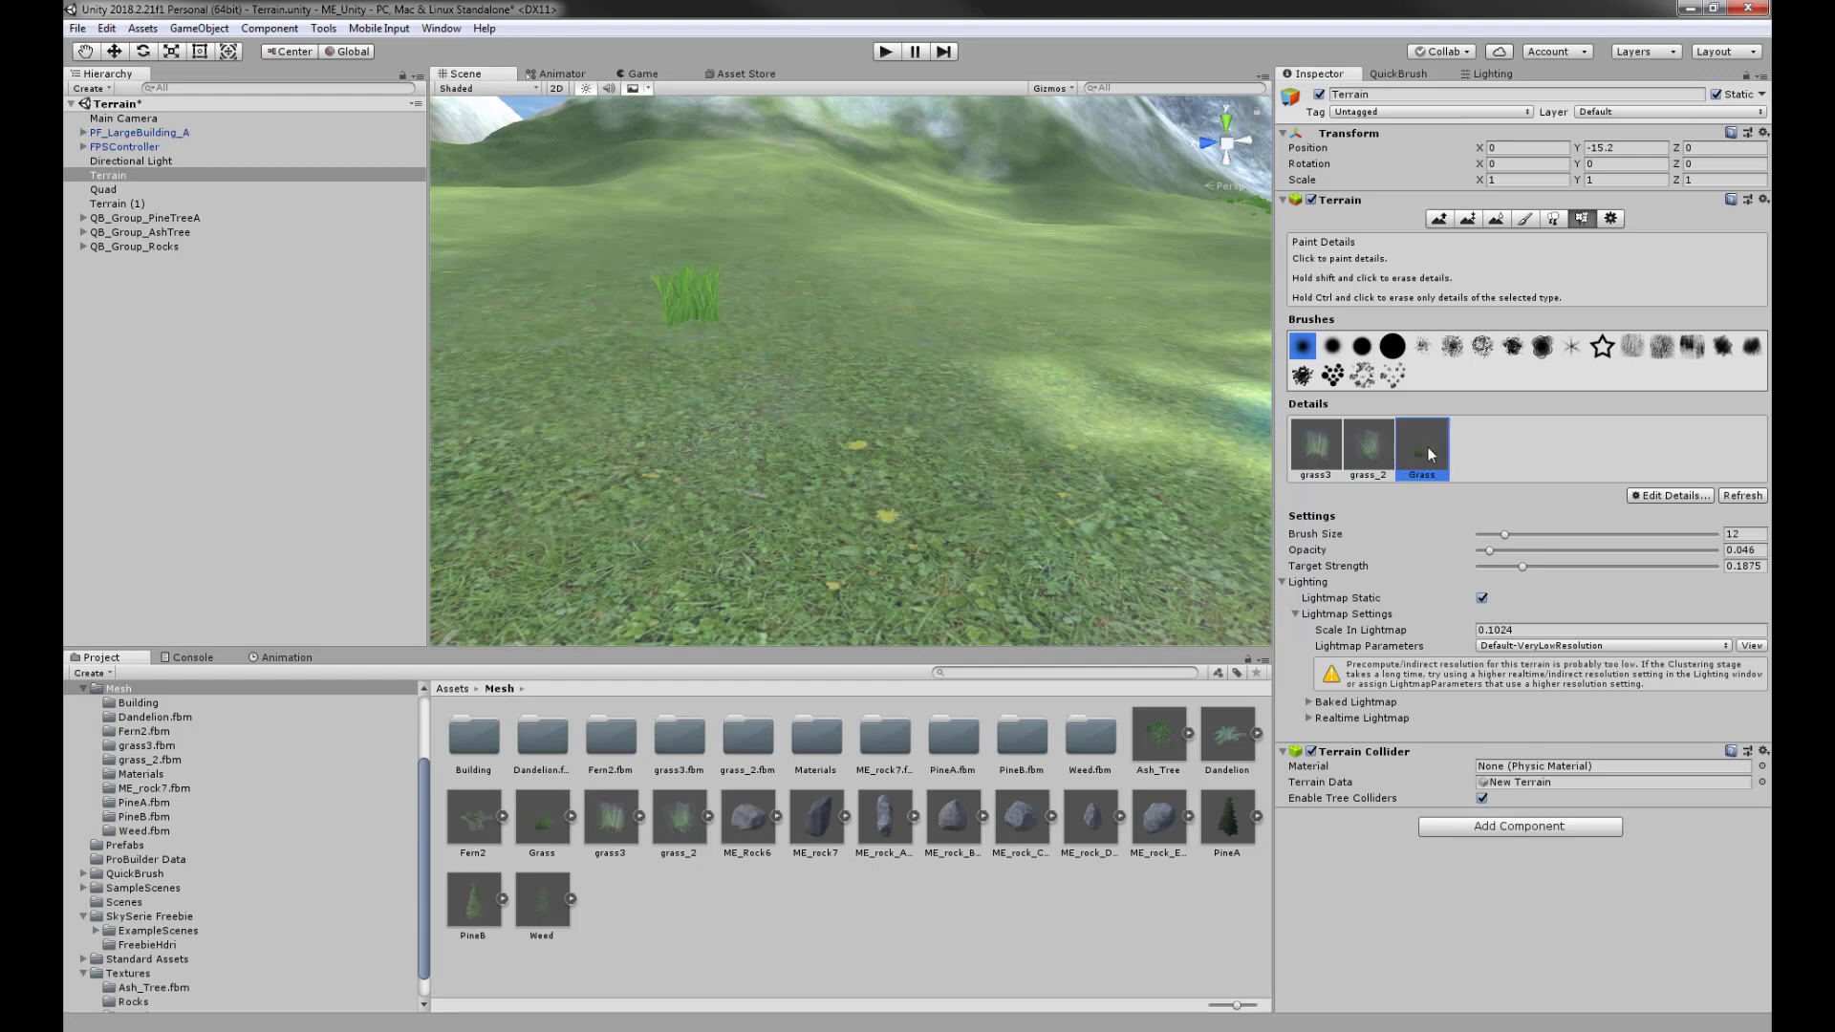
{"action": "mouse_move", "coordinate": [814, 381]}
{"action": "left_mouse_down"}
{"action": "mouse_move", "coordinate": [666, 384]}
{"action": "mouse_move", "coordinate": [651, 459]}
{"action": "mouse_move", "coordinate": [585, 466]}
{"action": "mouse_move", "coordinate": [958, 496]}
{"action": "mouse_move", "coordinate": [1029, 231]}
{"action": "left_mouse_up"}
Play-test the scene, walk around the painted grass patch to examine its movement, and stop the game.
{"action": "left_click", "coordinate": [889, 53]}
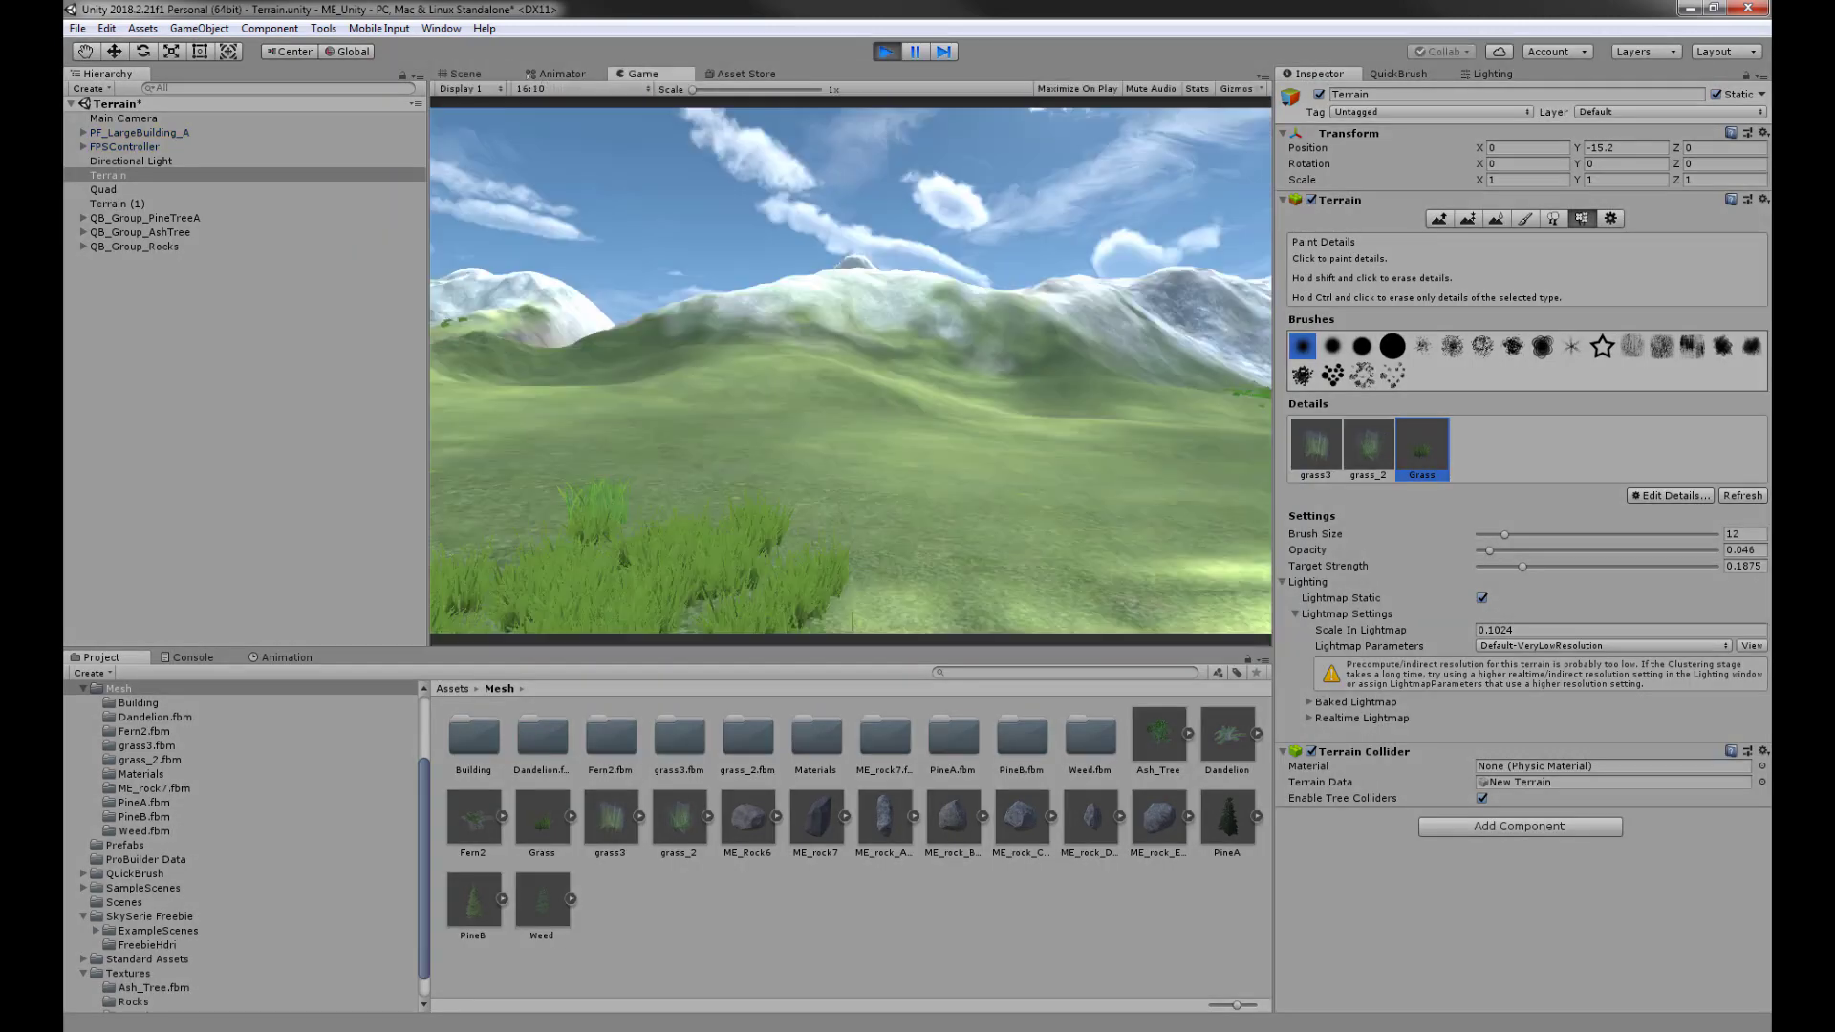
{"action": "key", "text": "s"}
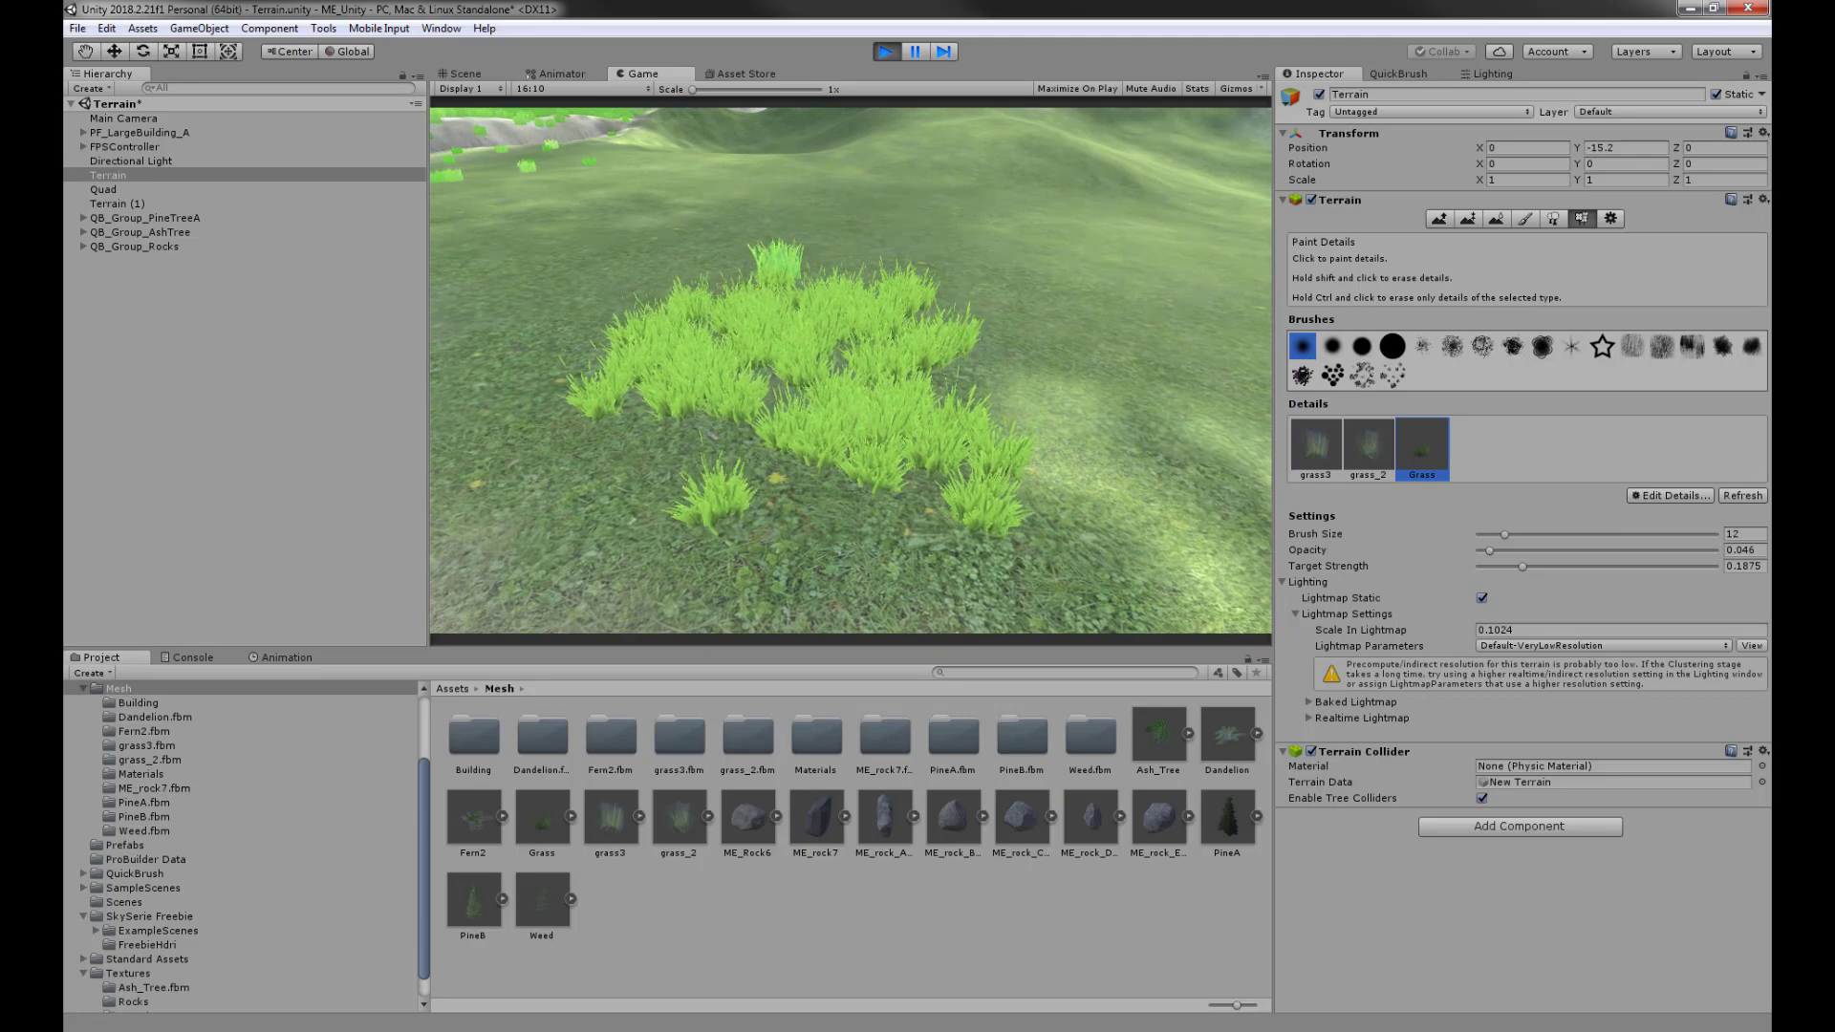
{"action": "key", "text": "w"}
{"action": "key", "text": "w"}
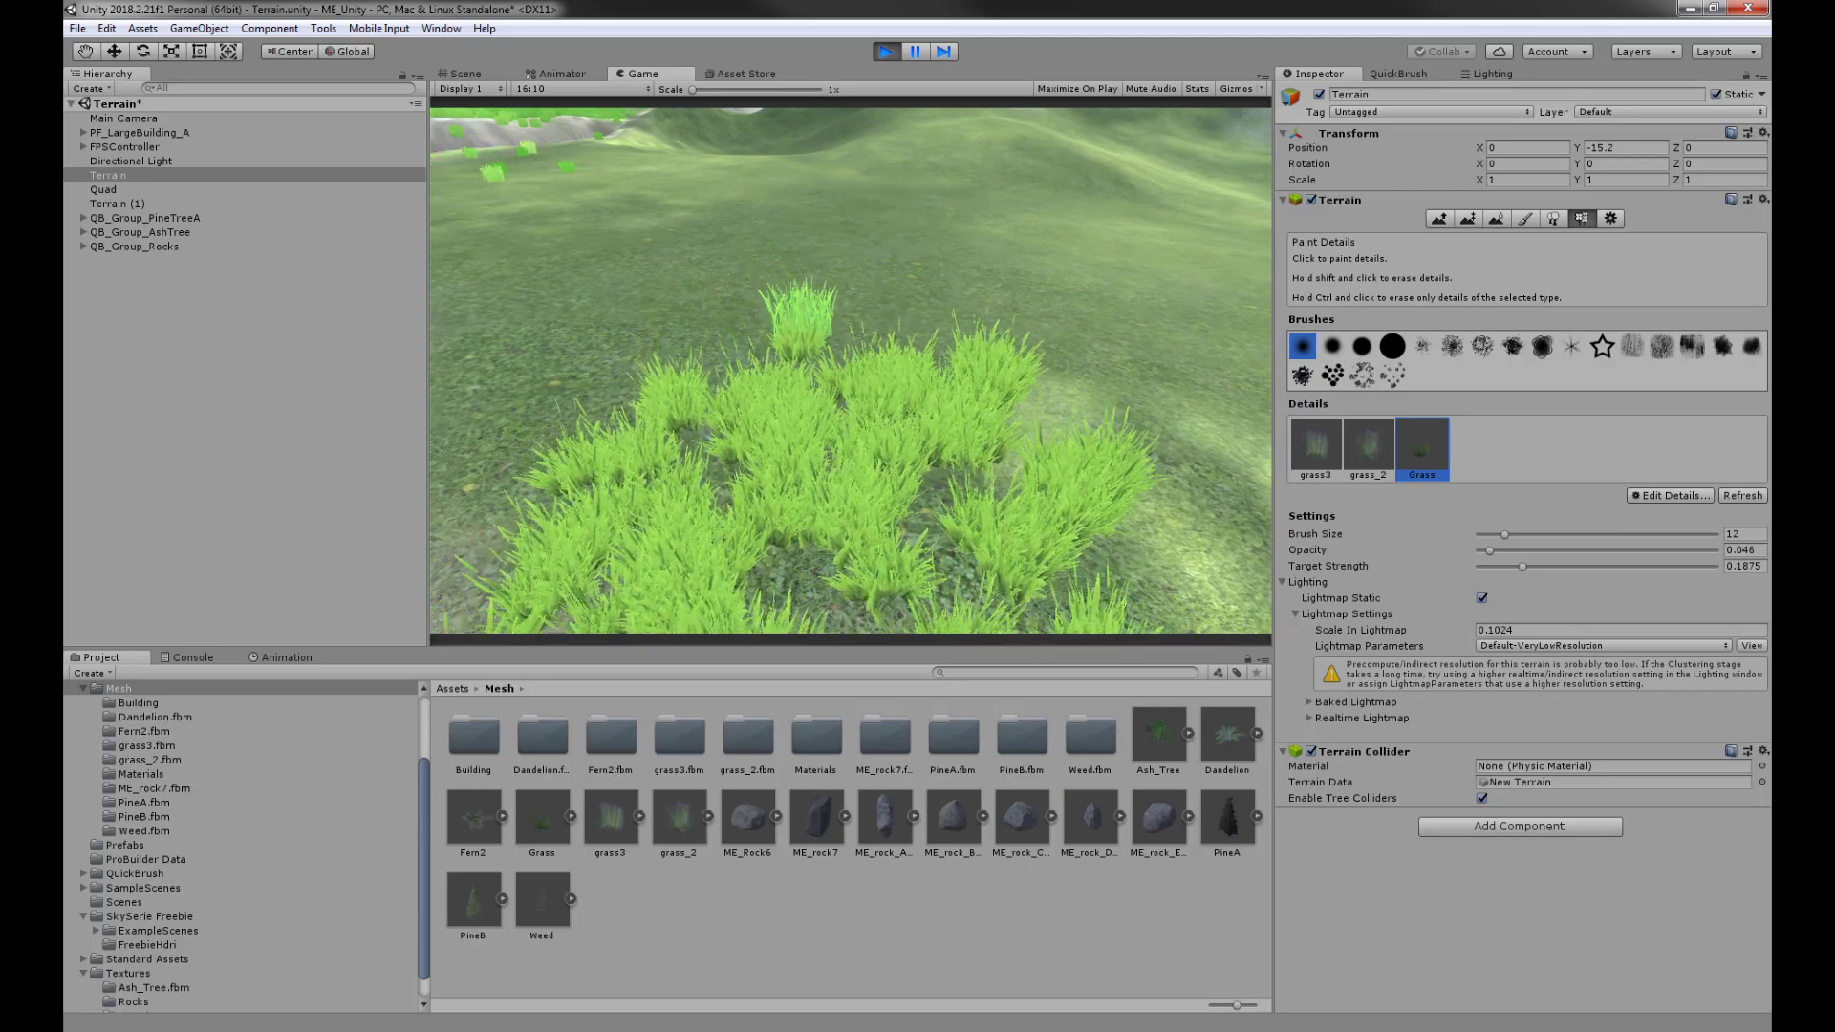
{"action": "key", "text": "Escape"}
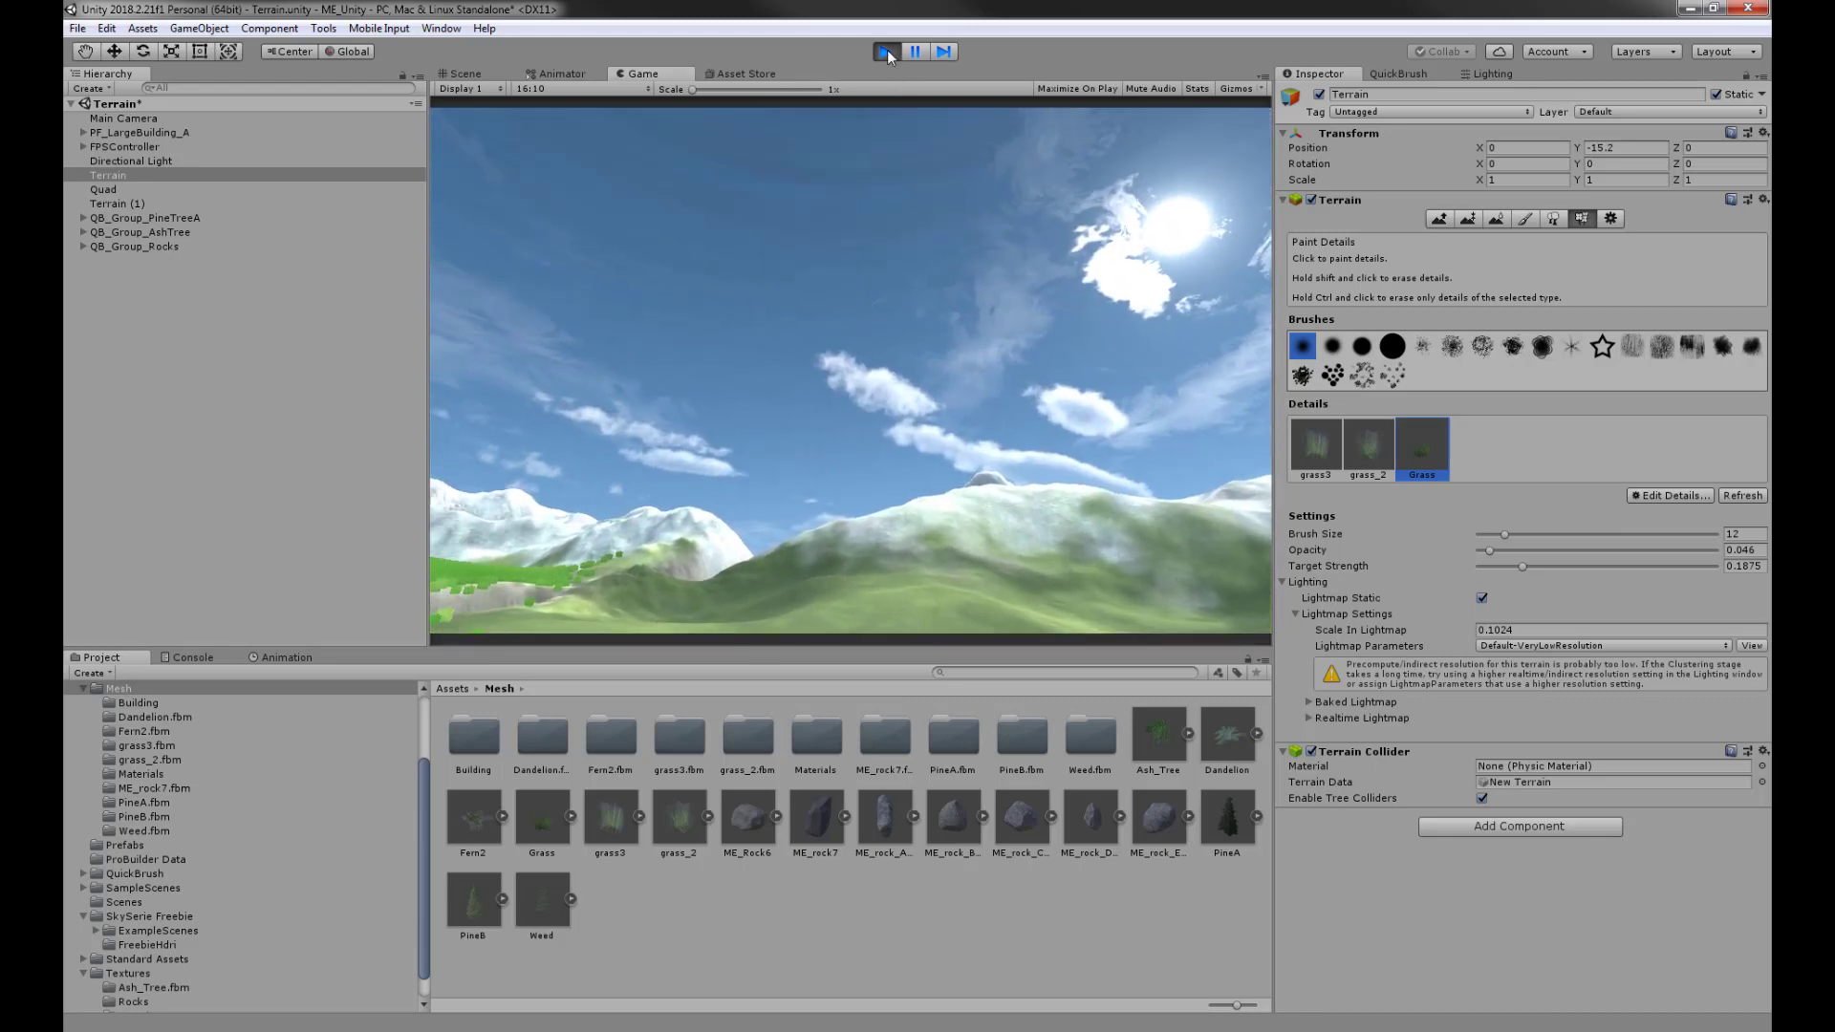
{"action": "left_click", "coordinate": [887, 50]}
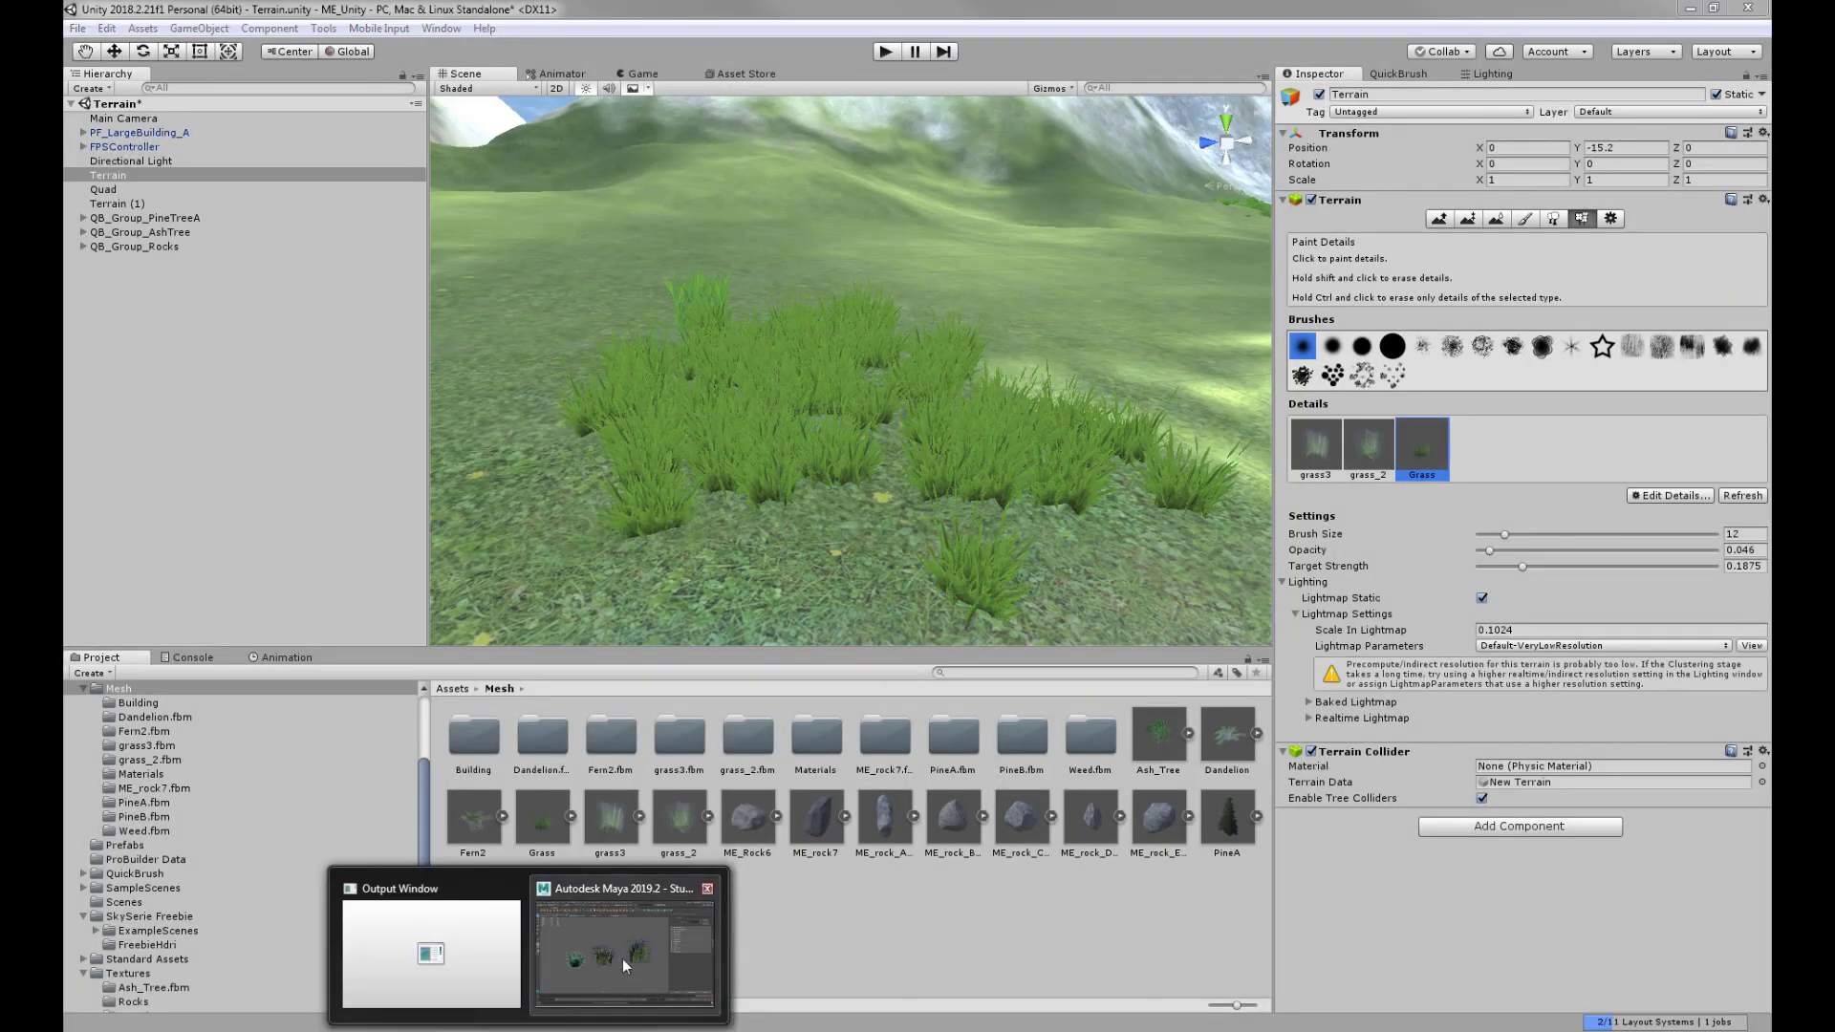
Switch to Maya and set Alpha to 0 in the vertex Apply Color options for the Grass mesh.
{"action": "left_click", "coordinate": [622, 959]}
{"action": "left_click_drag", "start_coordinate": [781, 587], "coordinate": [749, 550], "text": "alt"}
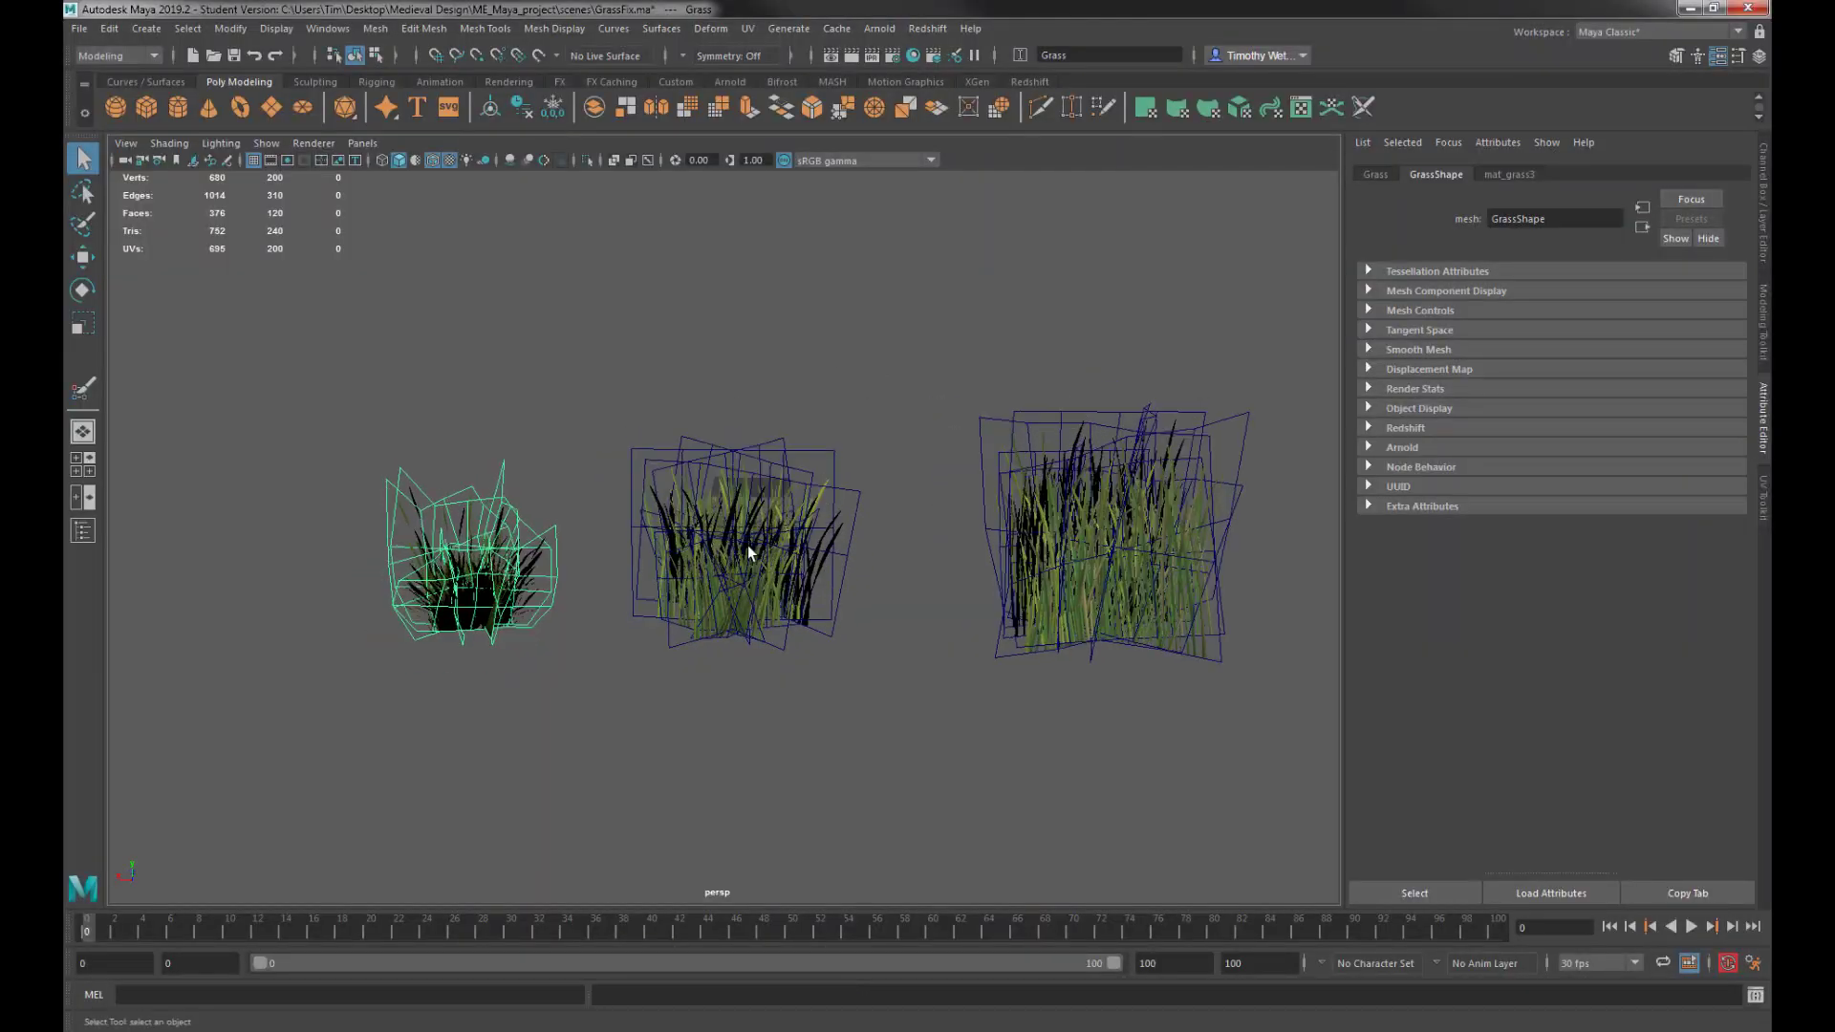
{"action": "middle_click_drag", "start_coordinate": [817, 518], "coordinate": [1063, 508], "text": "alt"}
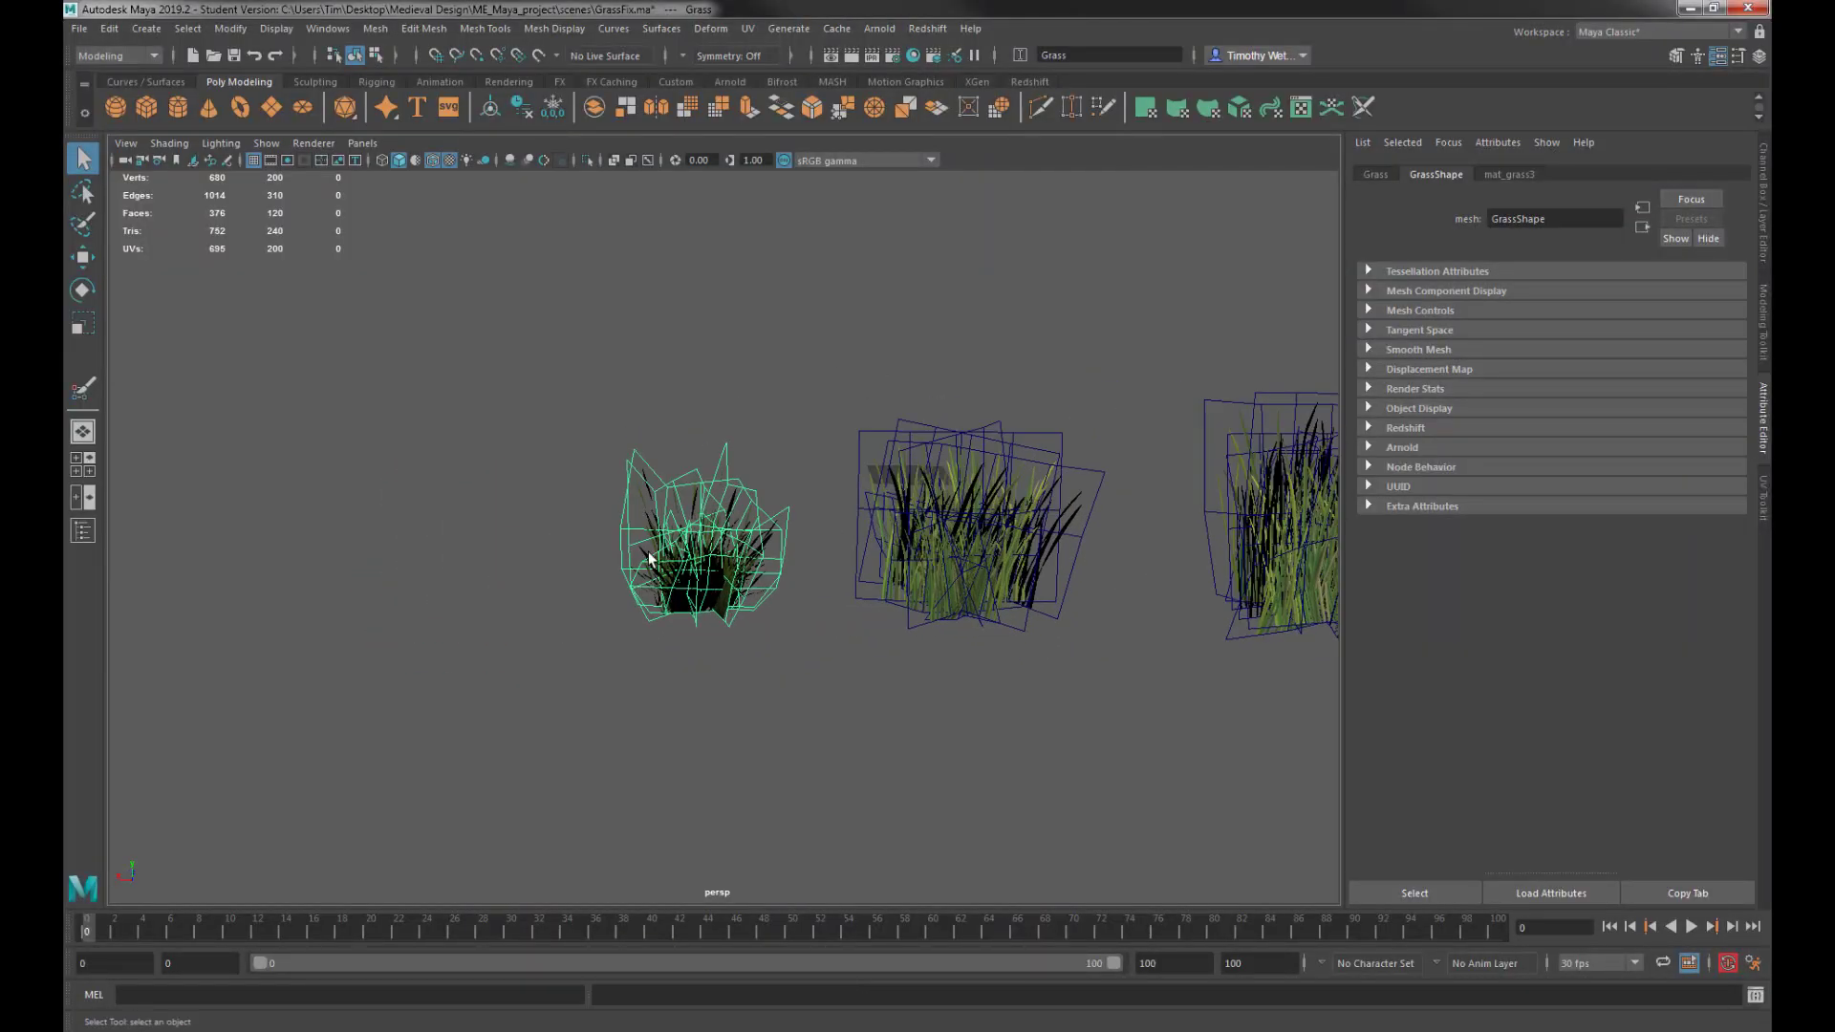
{"action": "scroll", "coordinate": [689, 574], "scroll_direction": "up", "scroll_amount": 2}
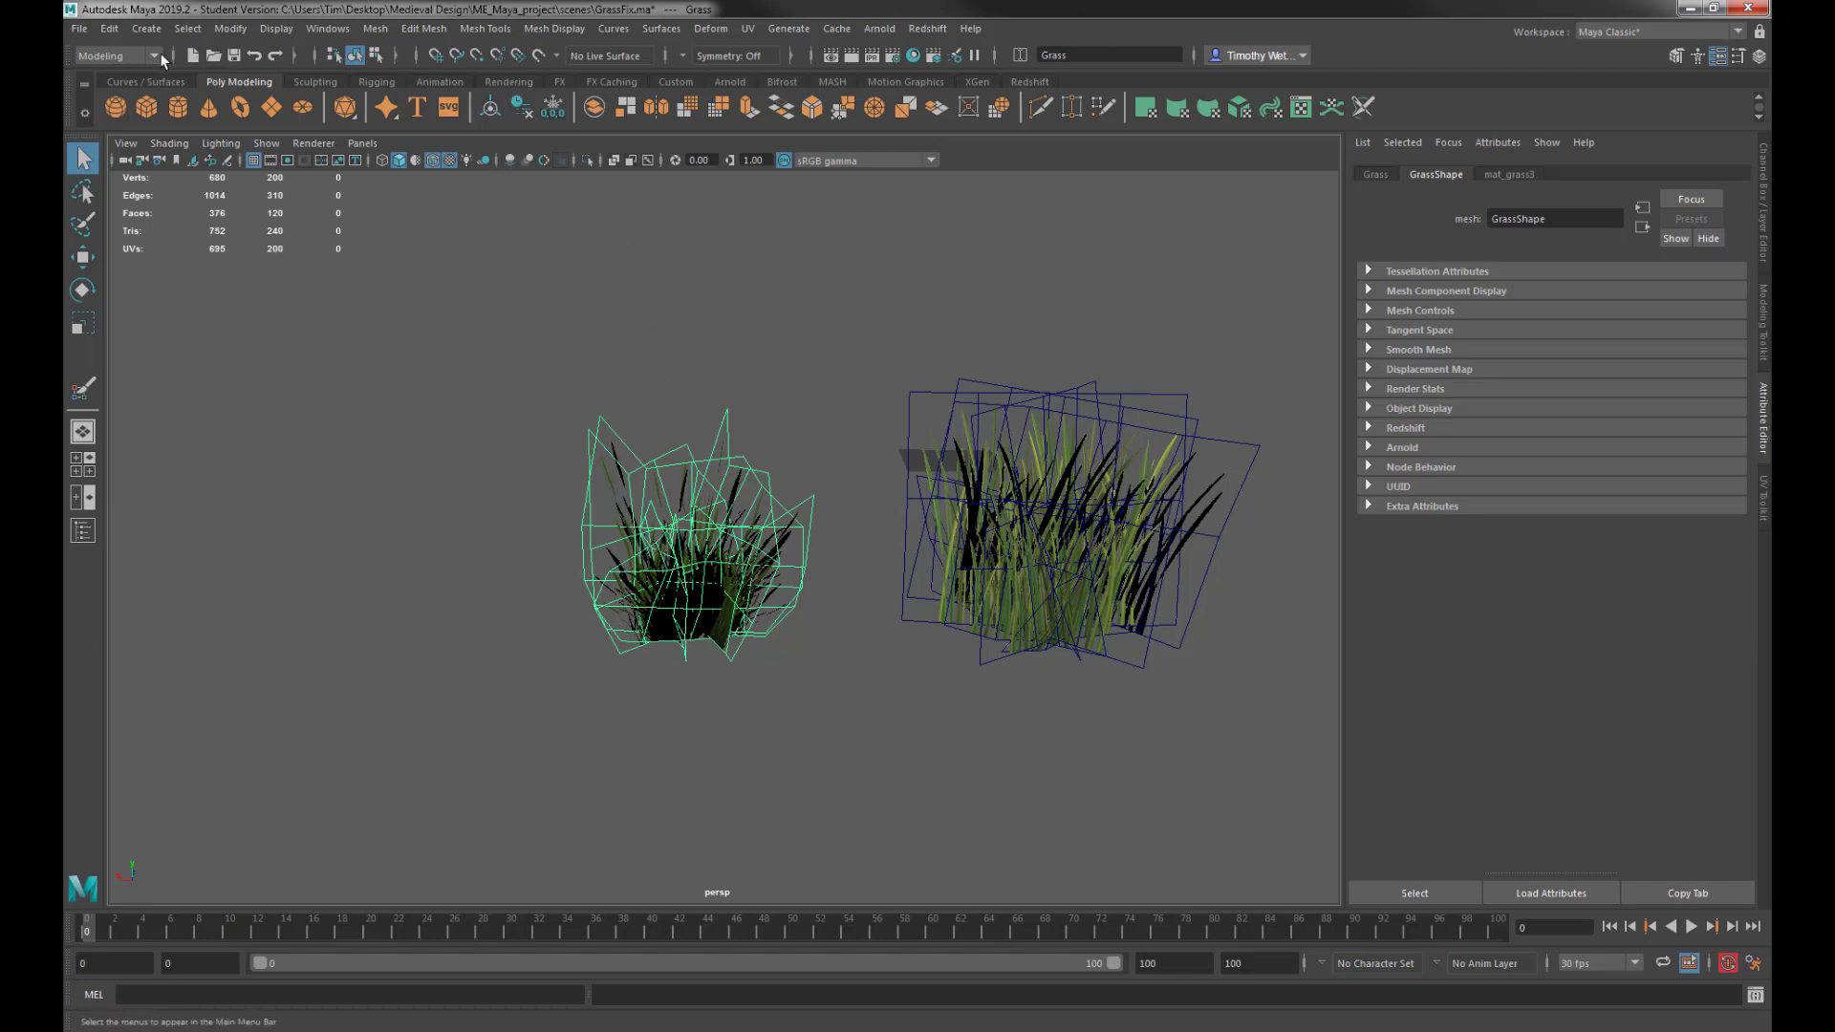
{"action": "left_click", "coordinate": [537, 30]}
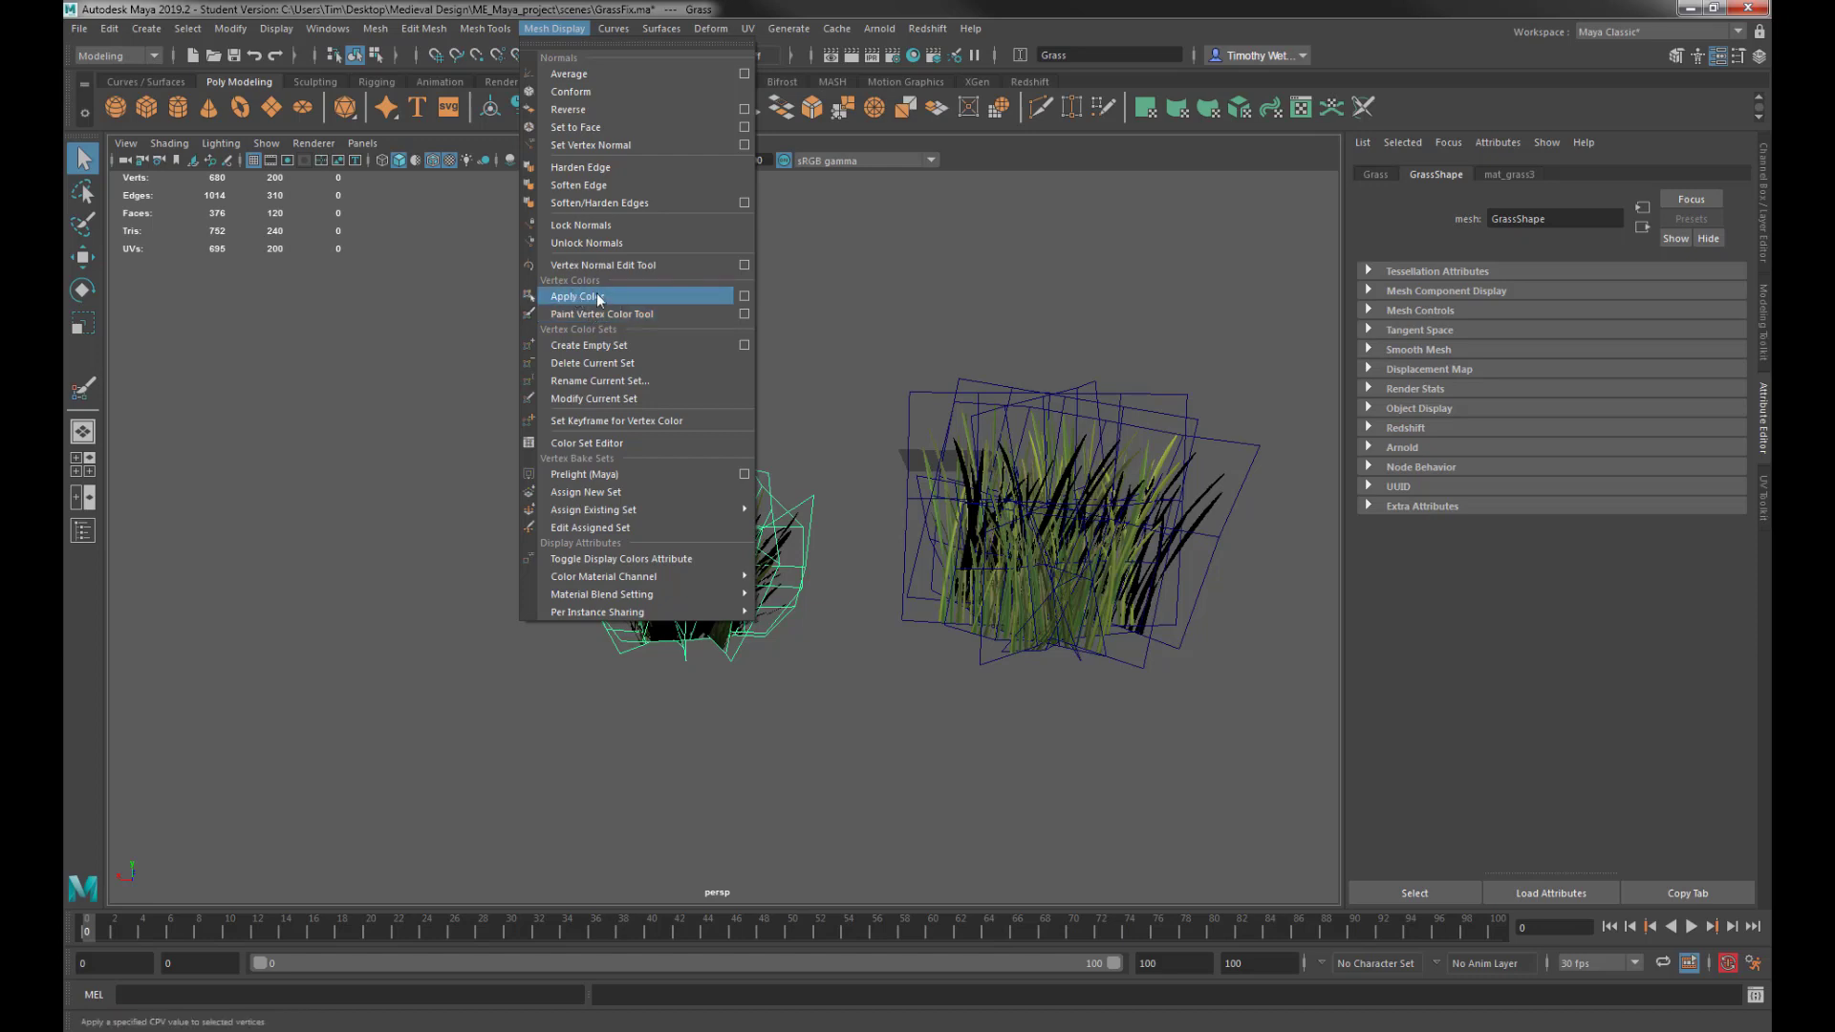
{"action": "left_click", "coordinate": [744, 299]}
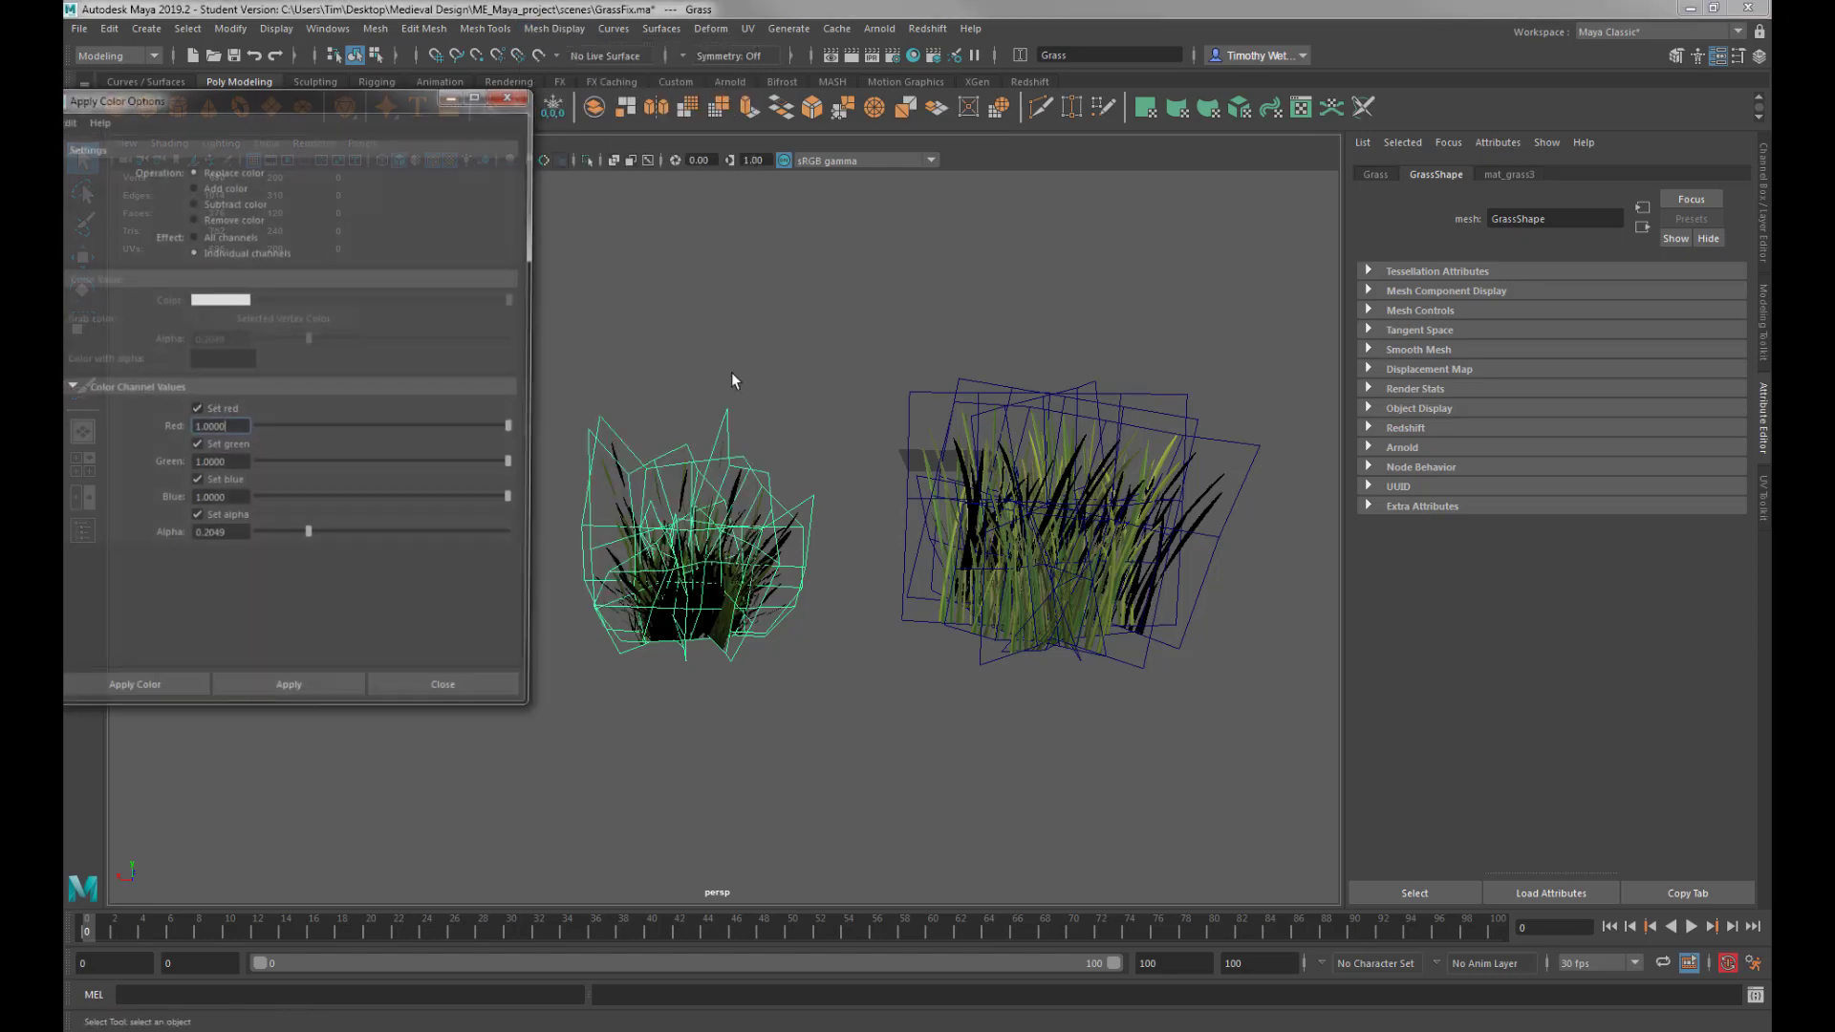
{"action": "middle_click_drag", "start_coordinate": [832, 520], "coordinate": [968, 496], "text": "alt"}
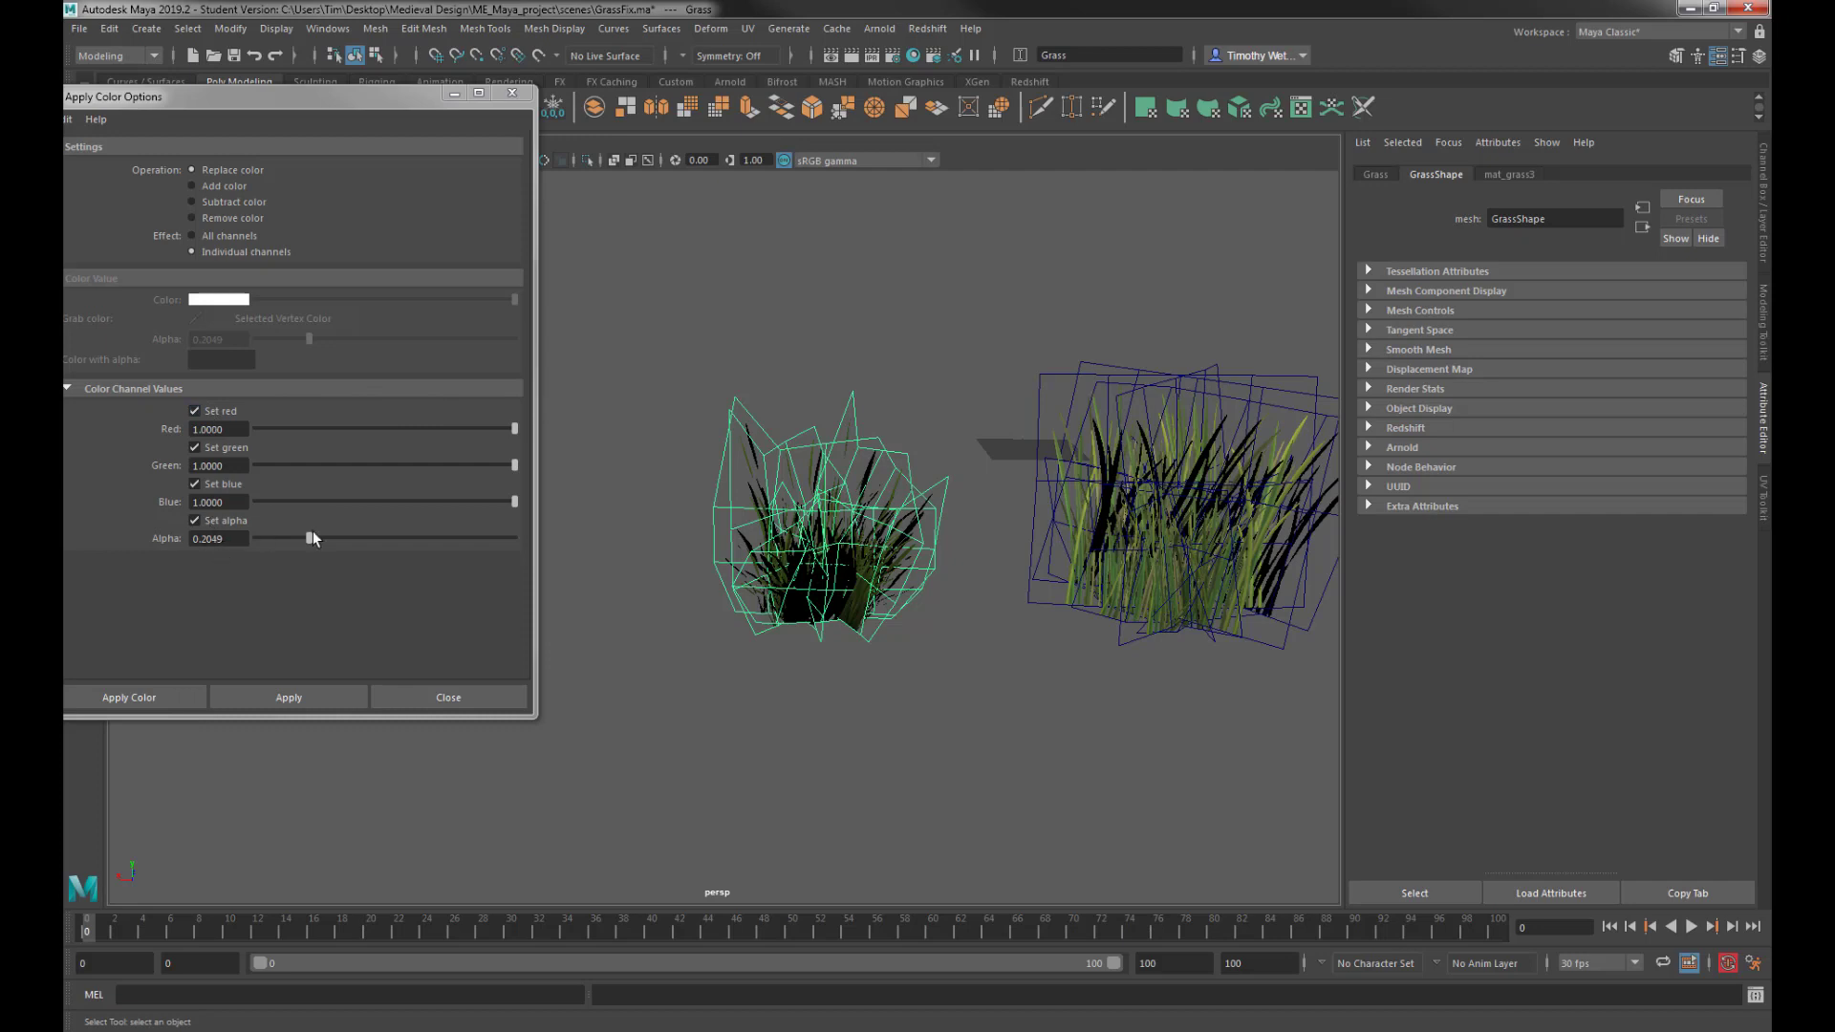
{"action": "left_click_drag", "start_coordinate": [313, 533], "coordinate": [250, 543]}
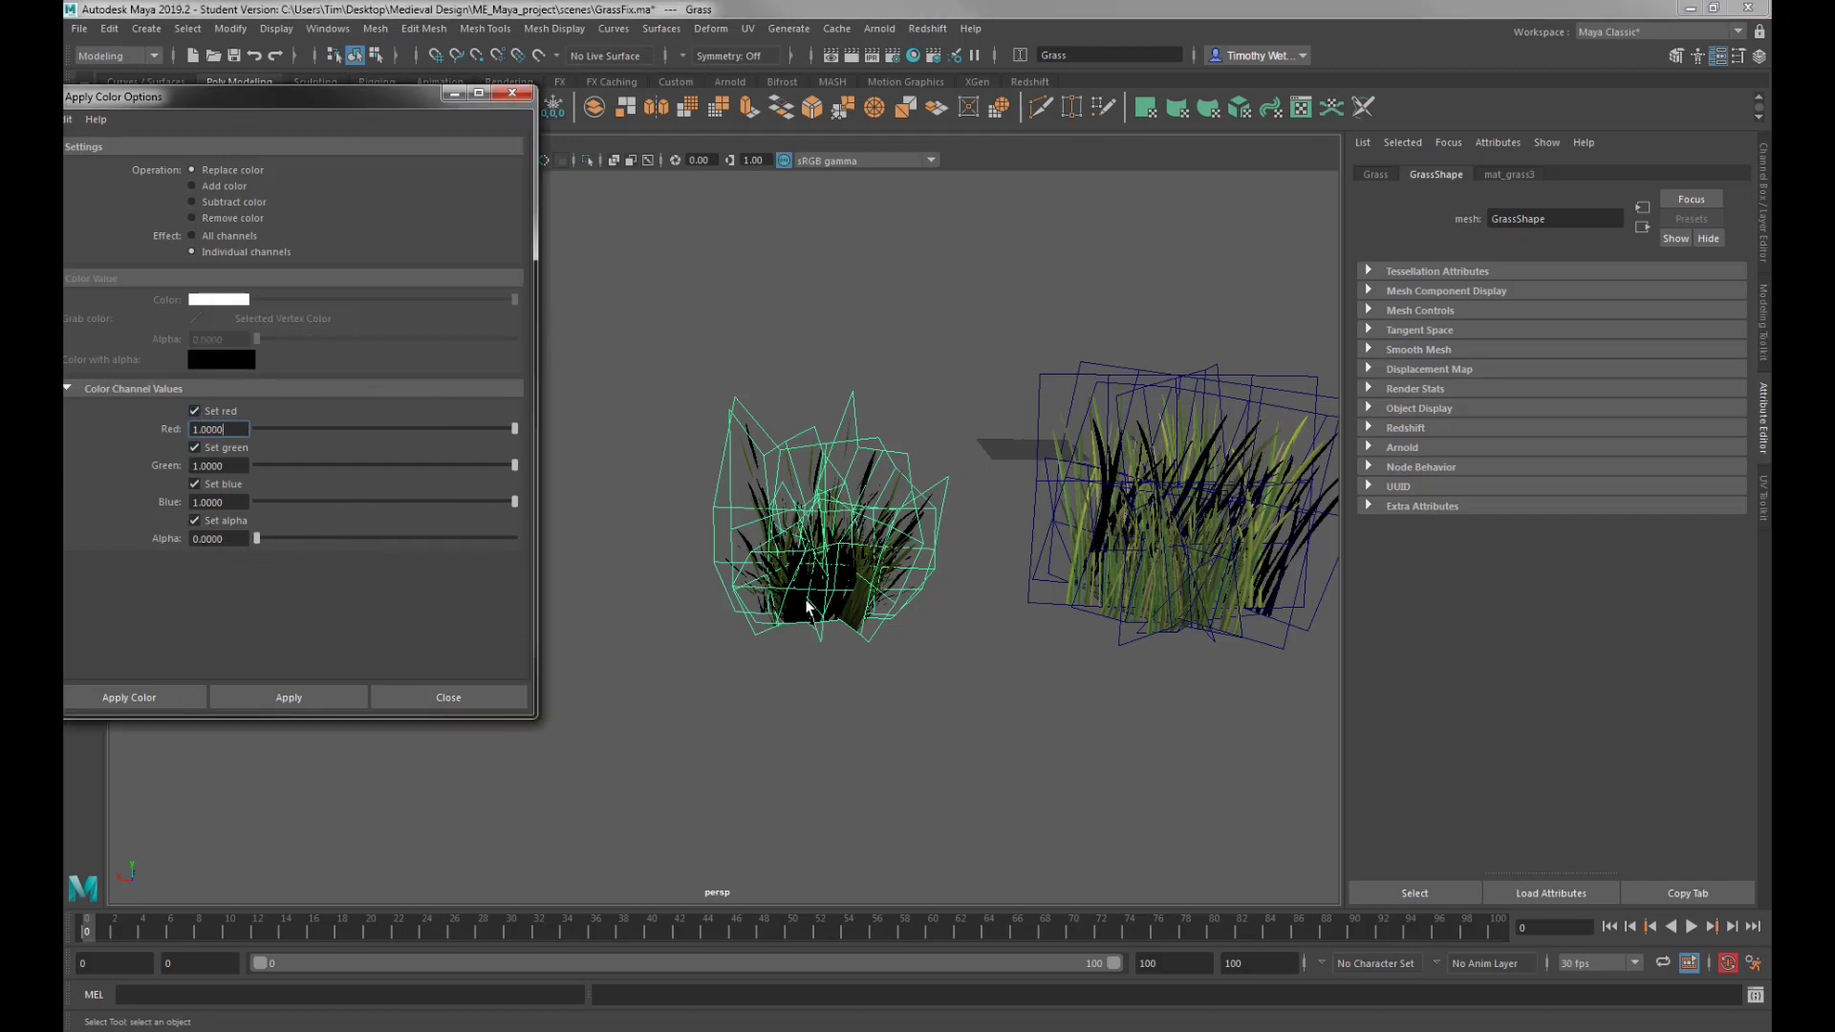
Apply the zero-alpha vertex color to all vertices of the Grass mesh and return it to object mode.
{"action": "right_click_drag", "start_coordinate": [850, 565], "coordinate": [744, 548]}
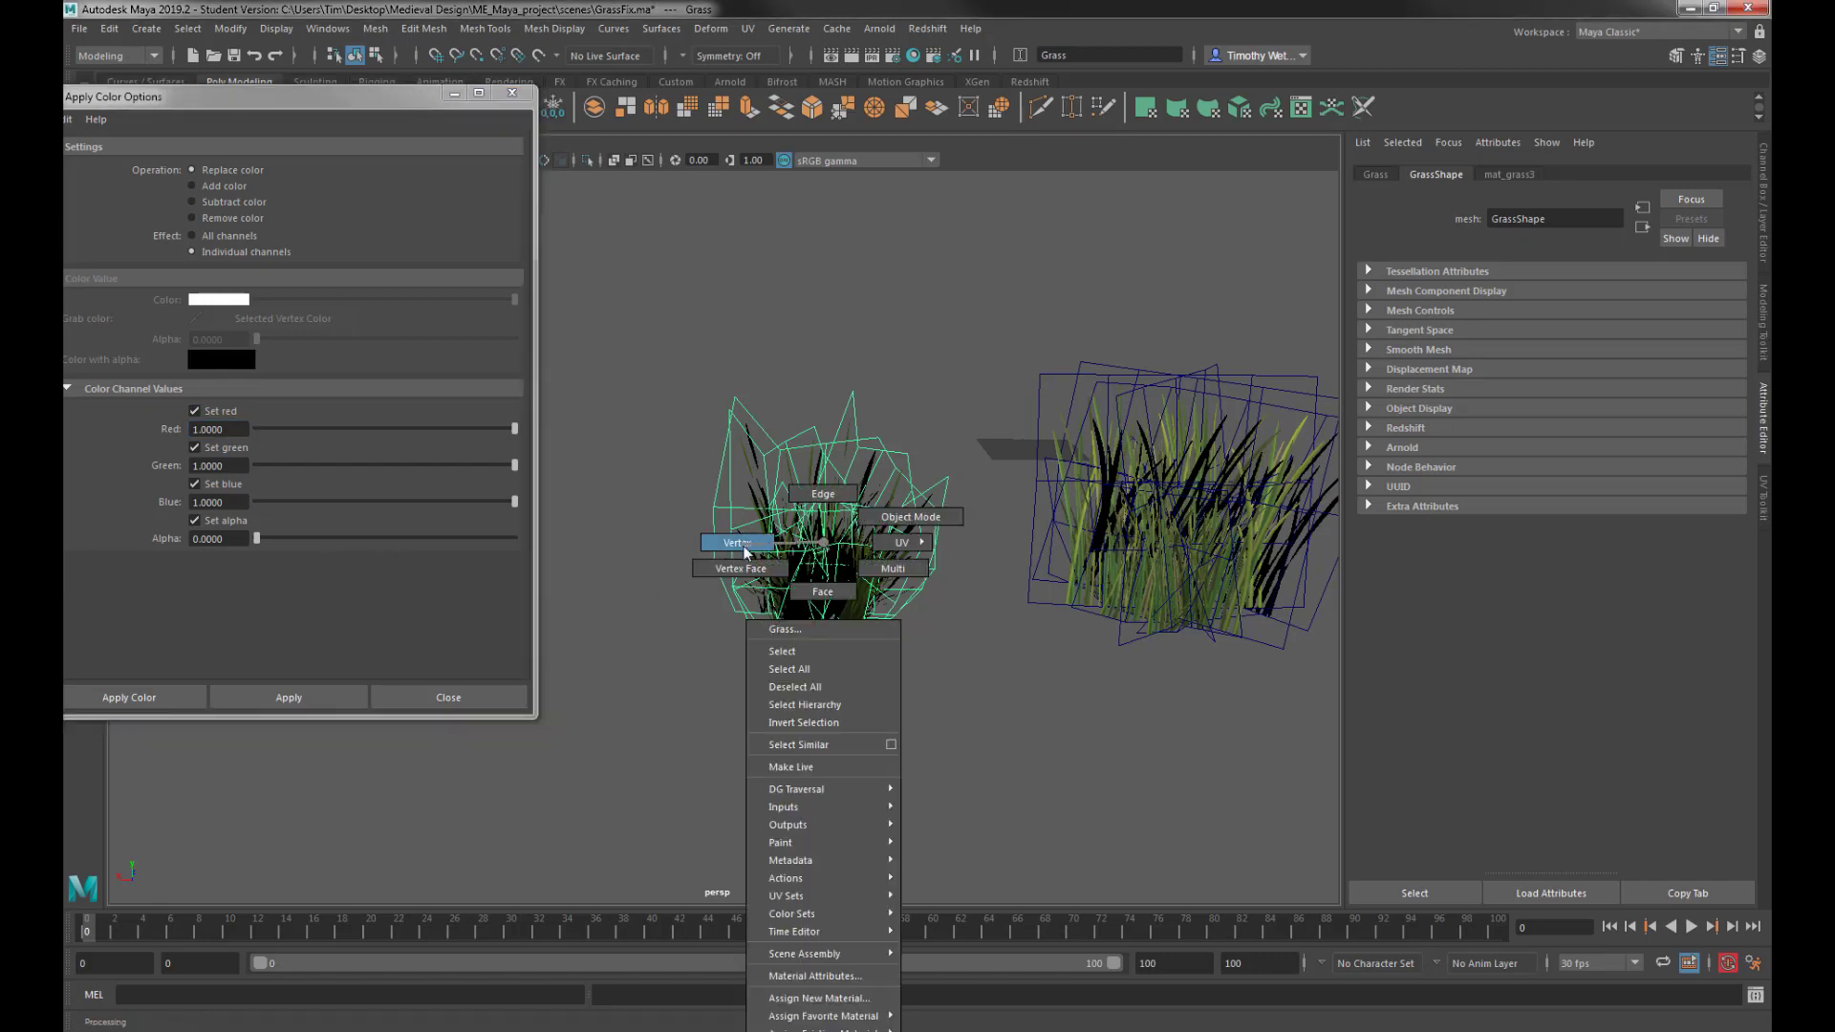
{"action": "left_click_drag", "start_coordinate": [643, 345], "coordinate": [968, 700]}
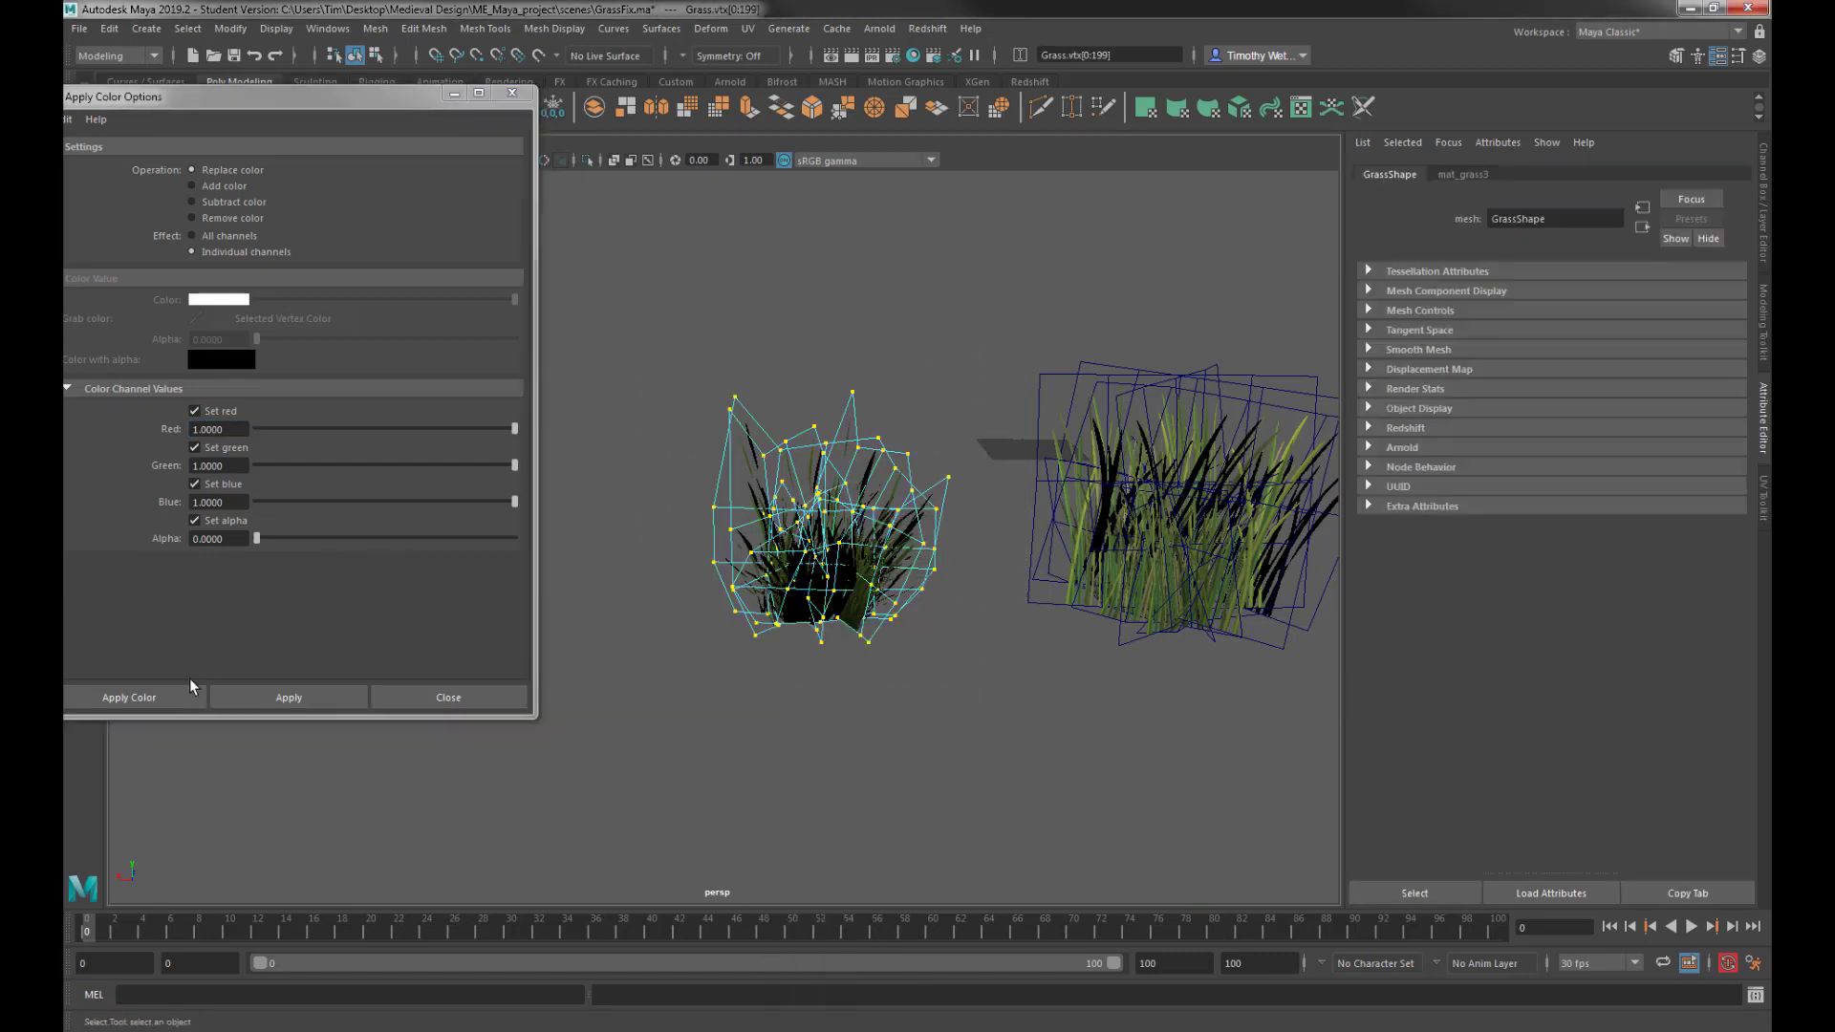
{"action": "left_click", "coordinate": [287, 697]}
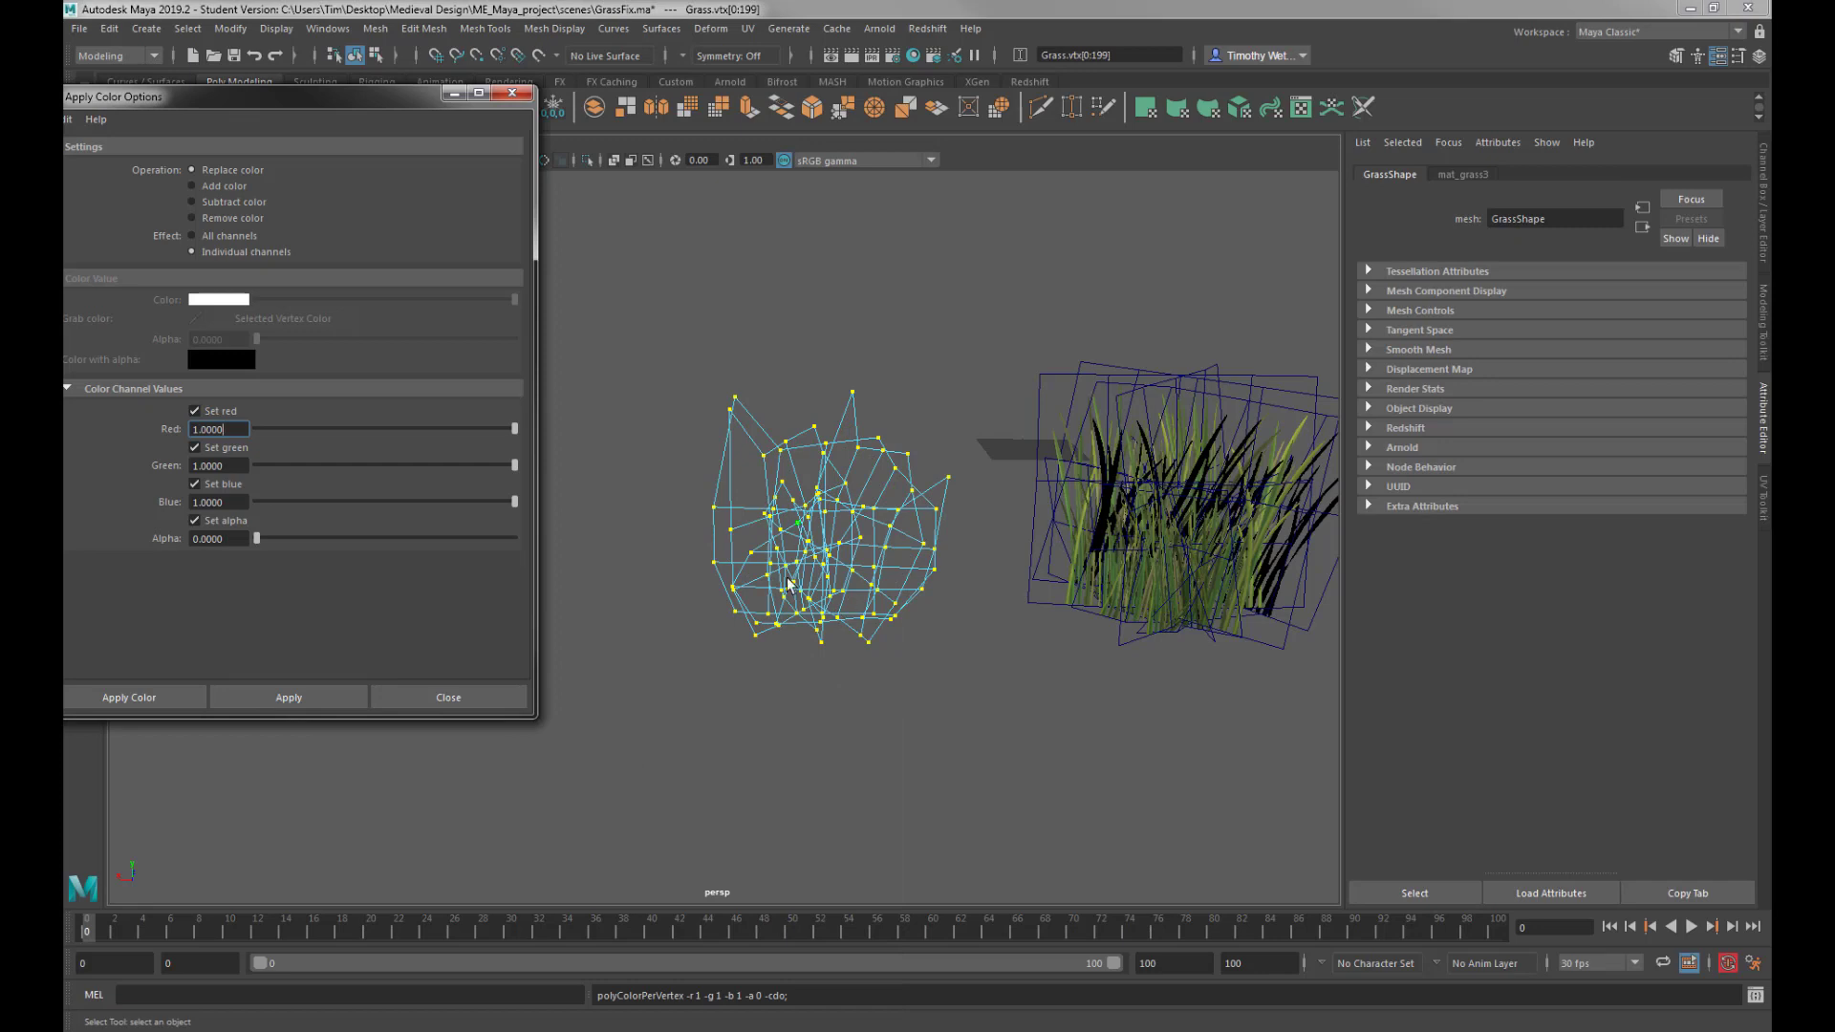
{"action": "right_click", "coordinate": [836, 539]}
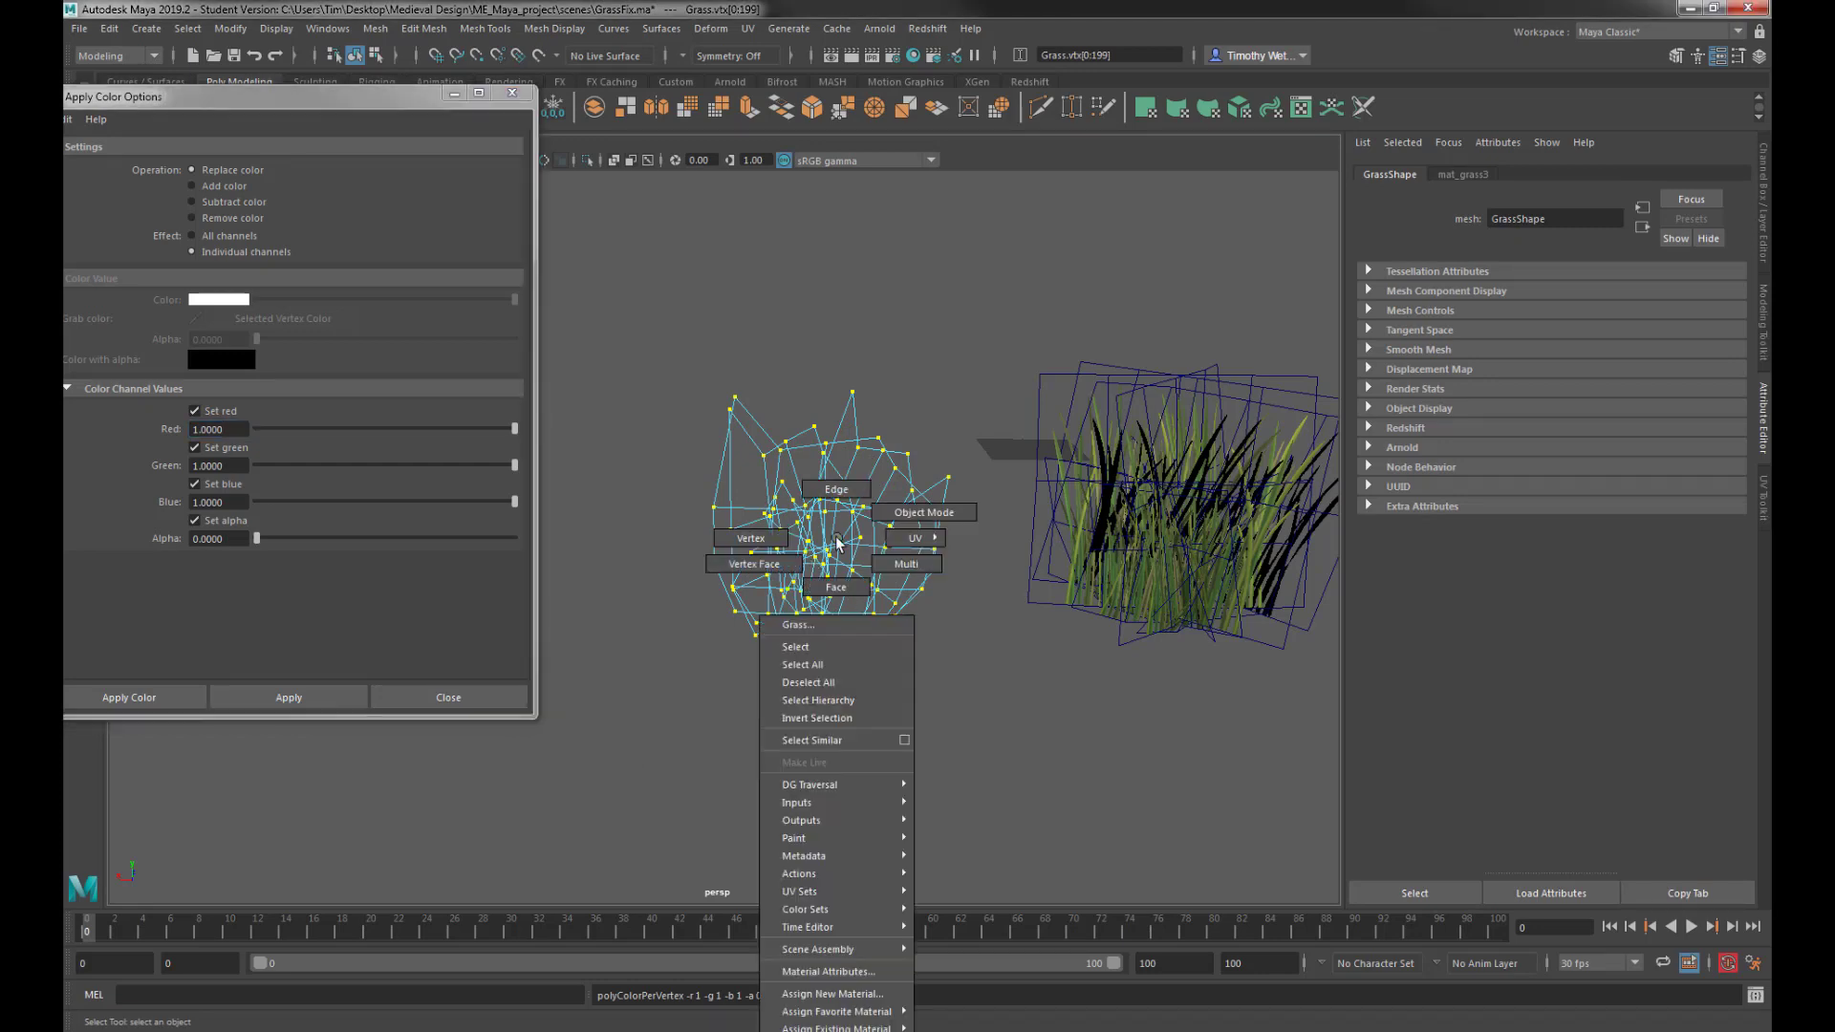
{"action": "left_click", "coordinate": [923, 512]}
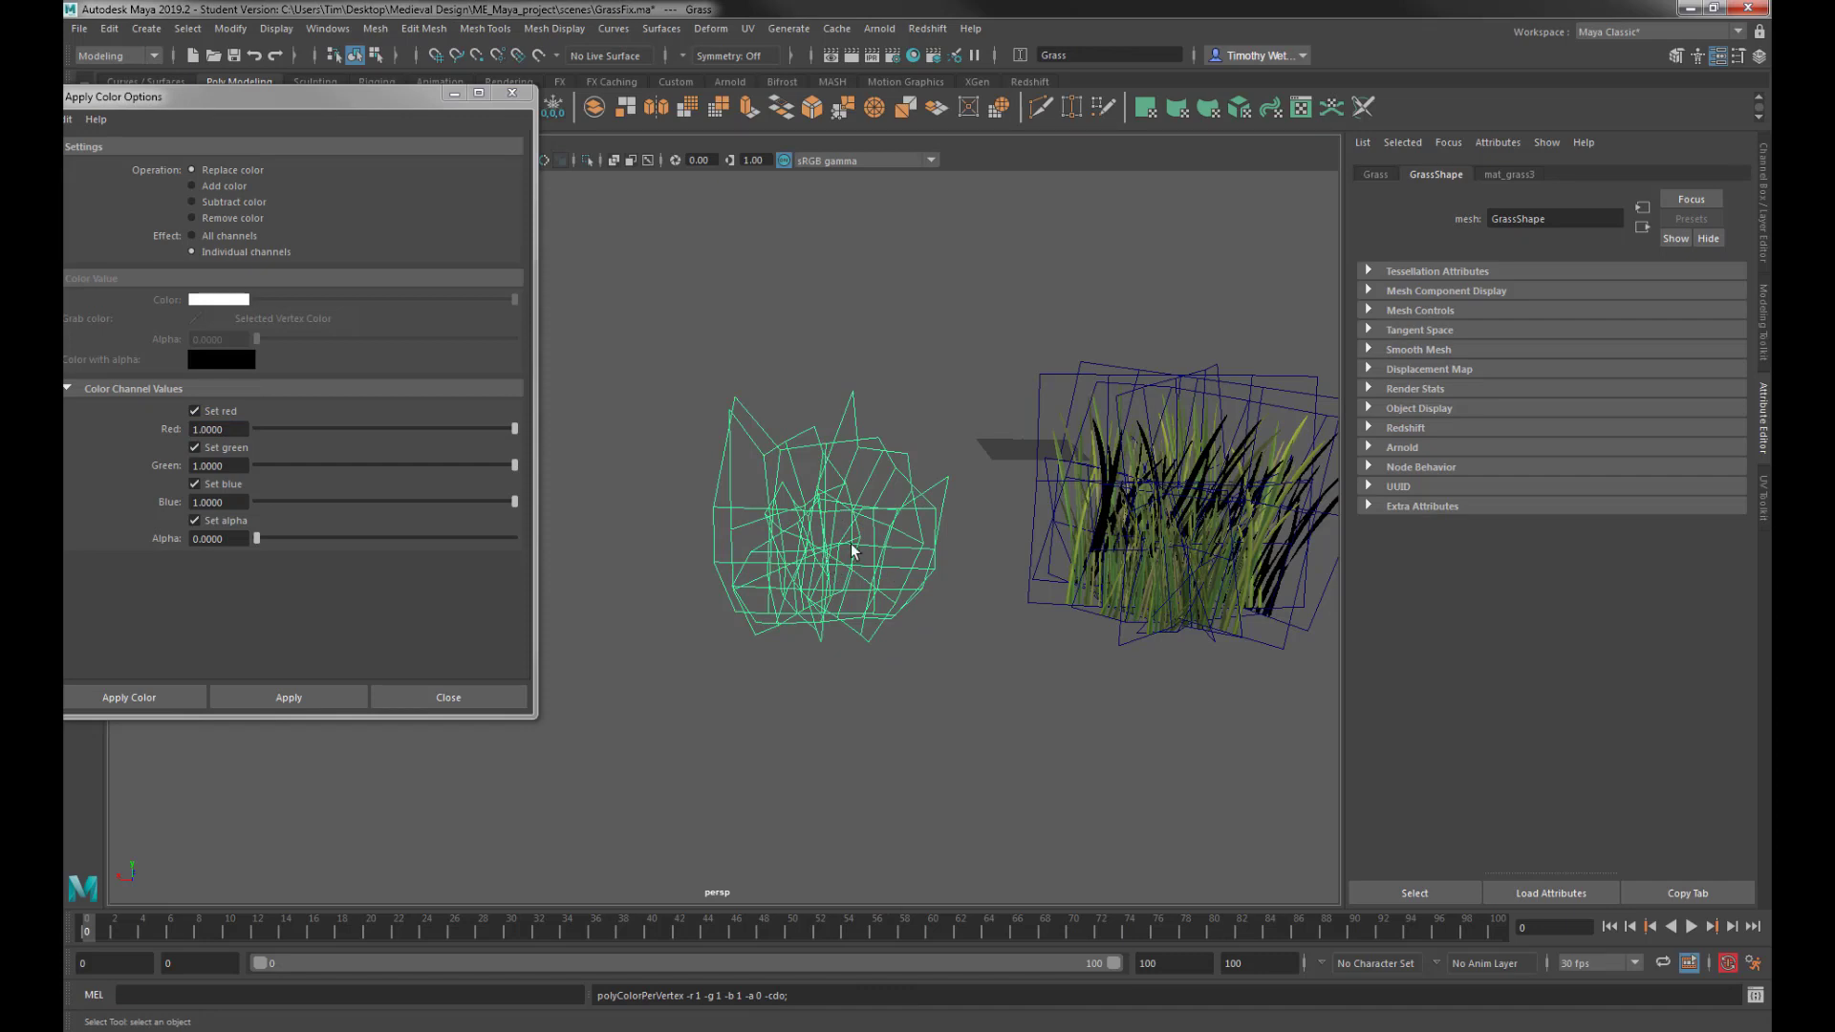
Export the selected Grass mesh as FBX, replacing Grass.fbx in the Unity project's Assets/Mesh folder.
{"action": "left_click_drag", "start_coordinate": [258, 97], "coordinate": [281, 227]}
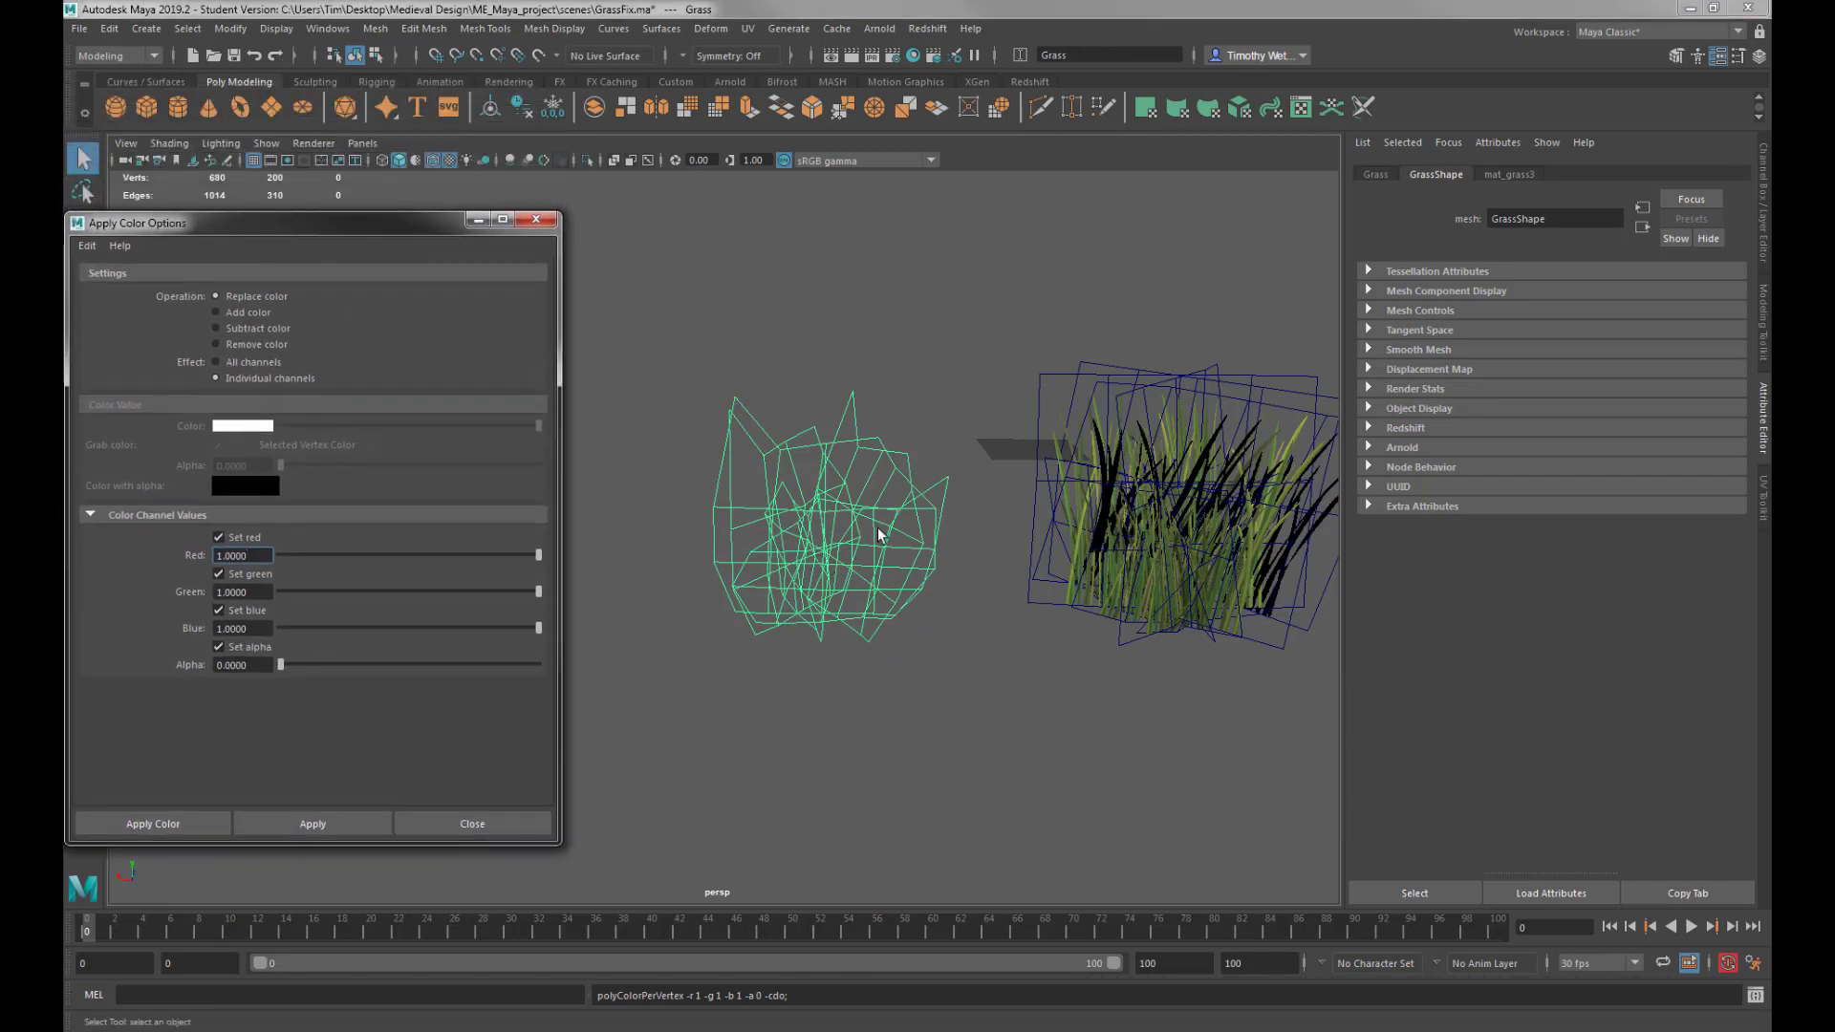
{"action": "left_click", "coordinate": [79, 30]}
{"action": "mouse_move", "coordinate": [137, 319]}
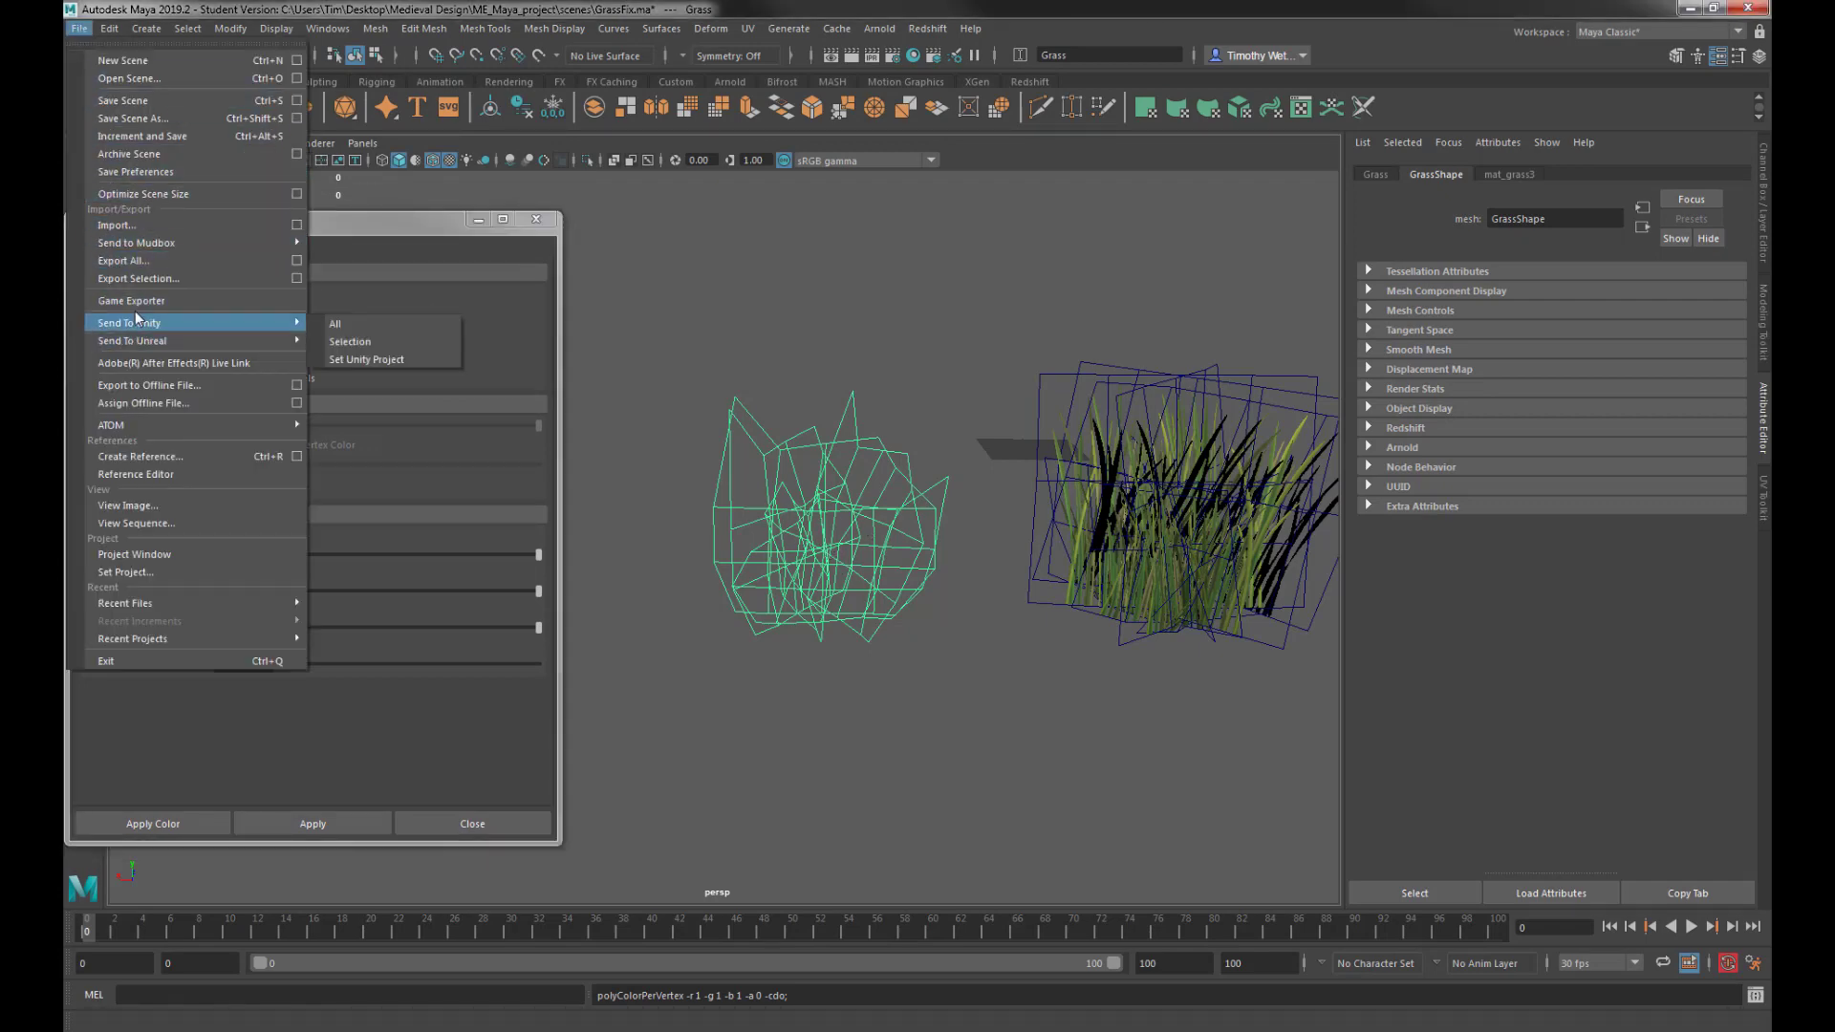
{"action": "left_click", "coordinate": [139, 278]}
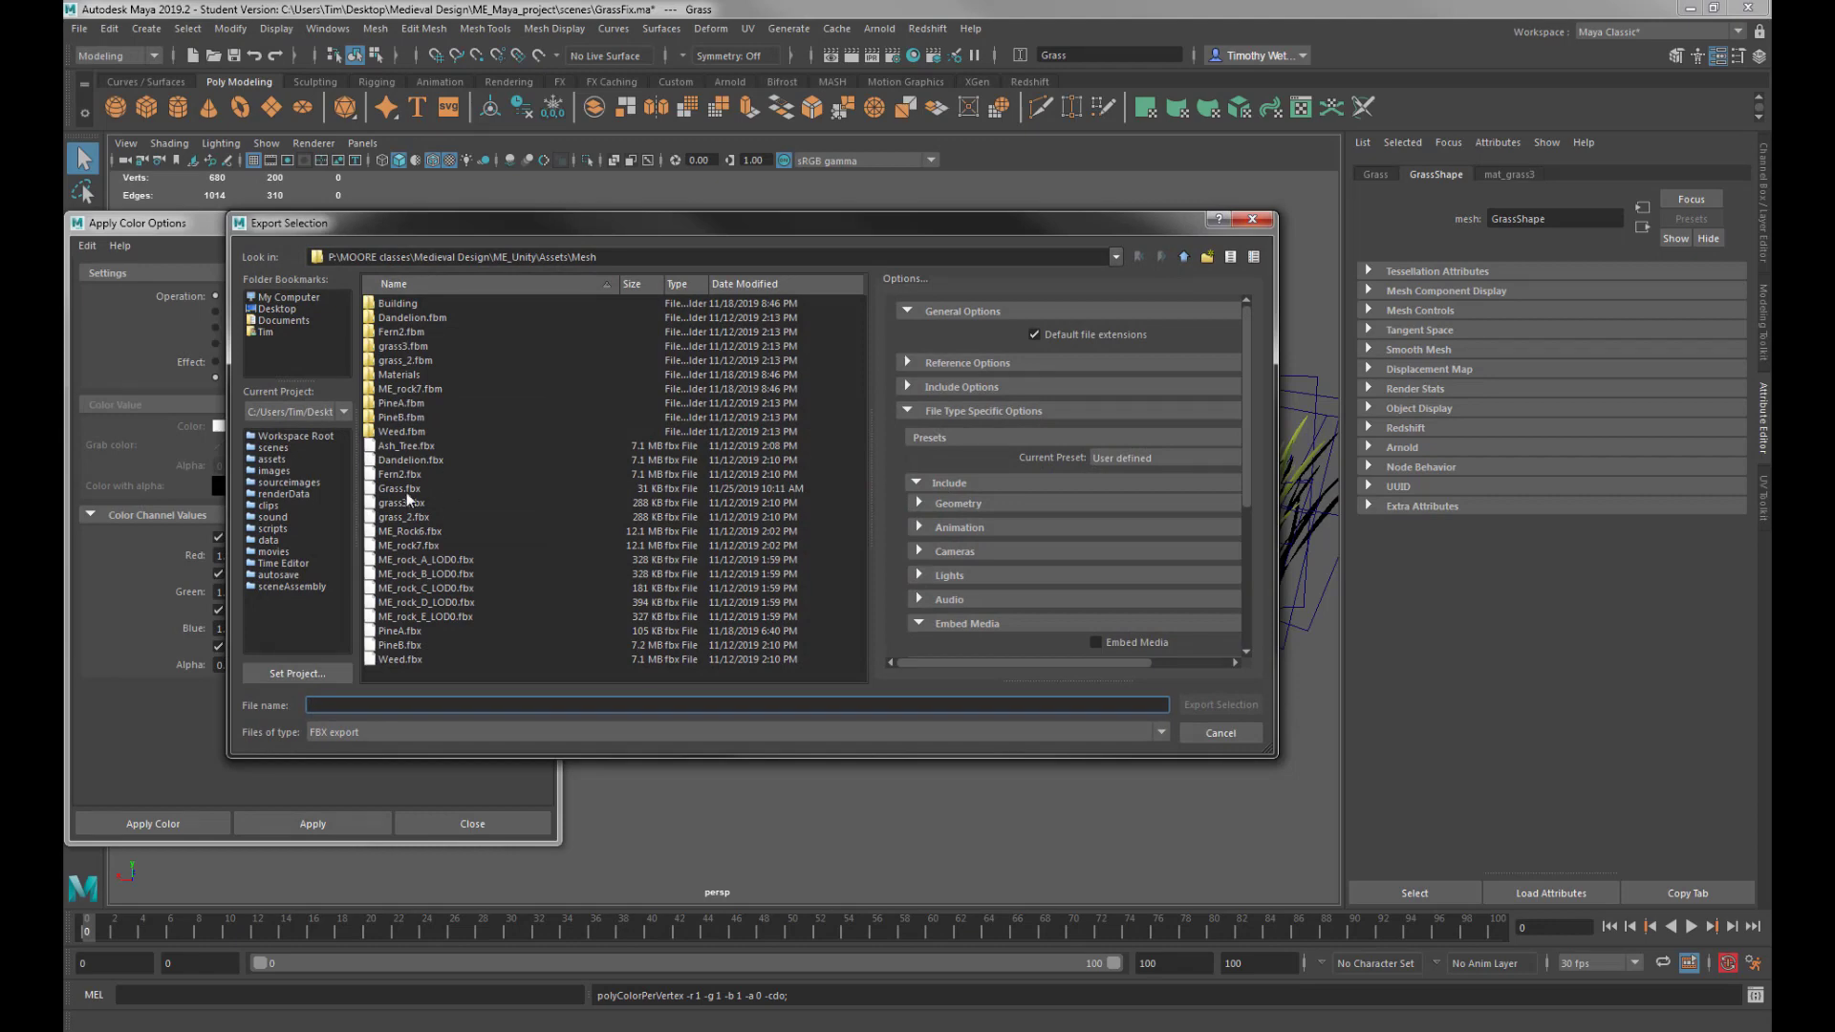
{"action": "left_click", "coordinate": [404, 490]}
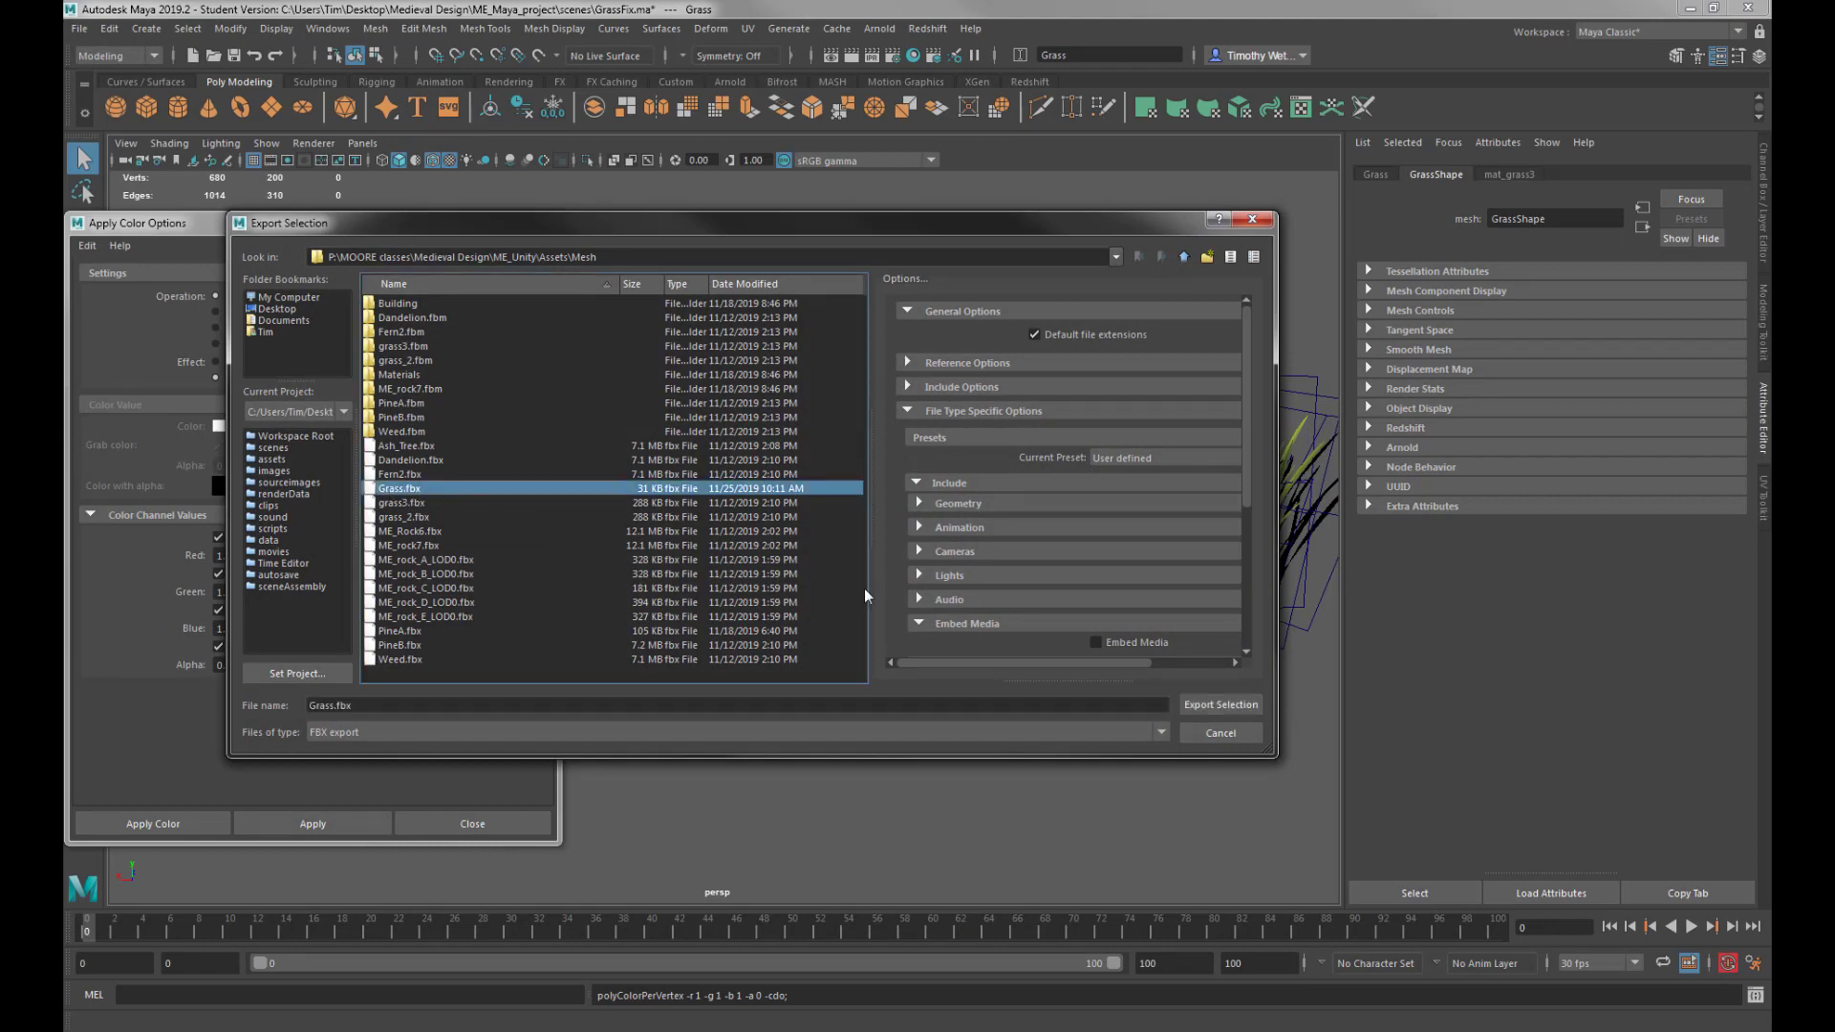
{"action": "left_click", "coordinate": [1217, 707]}
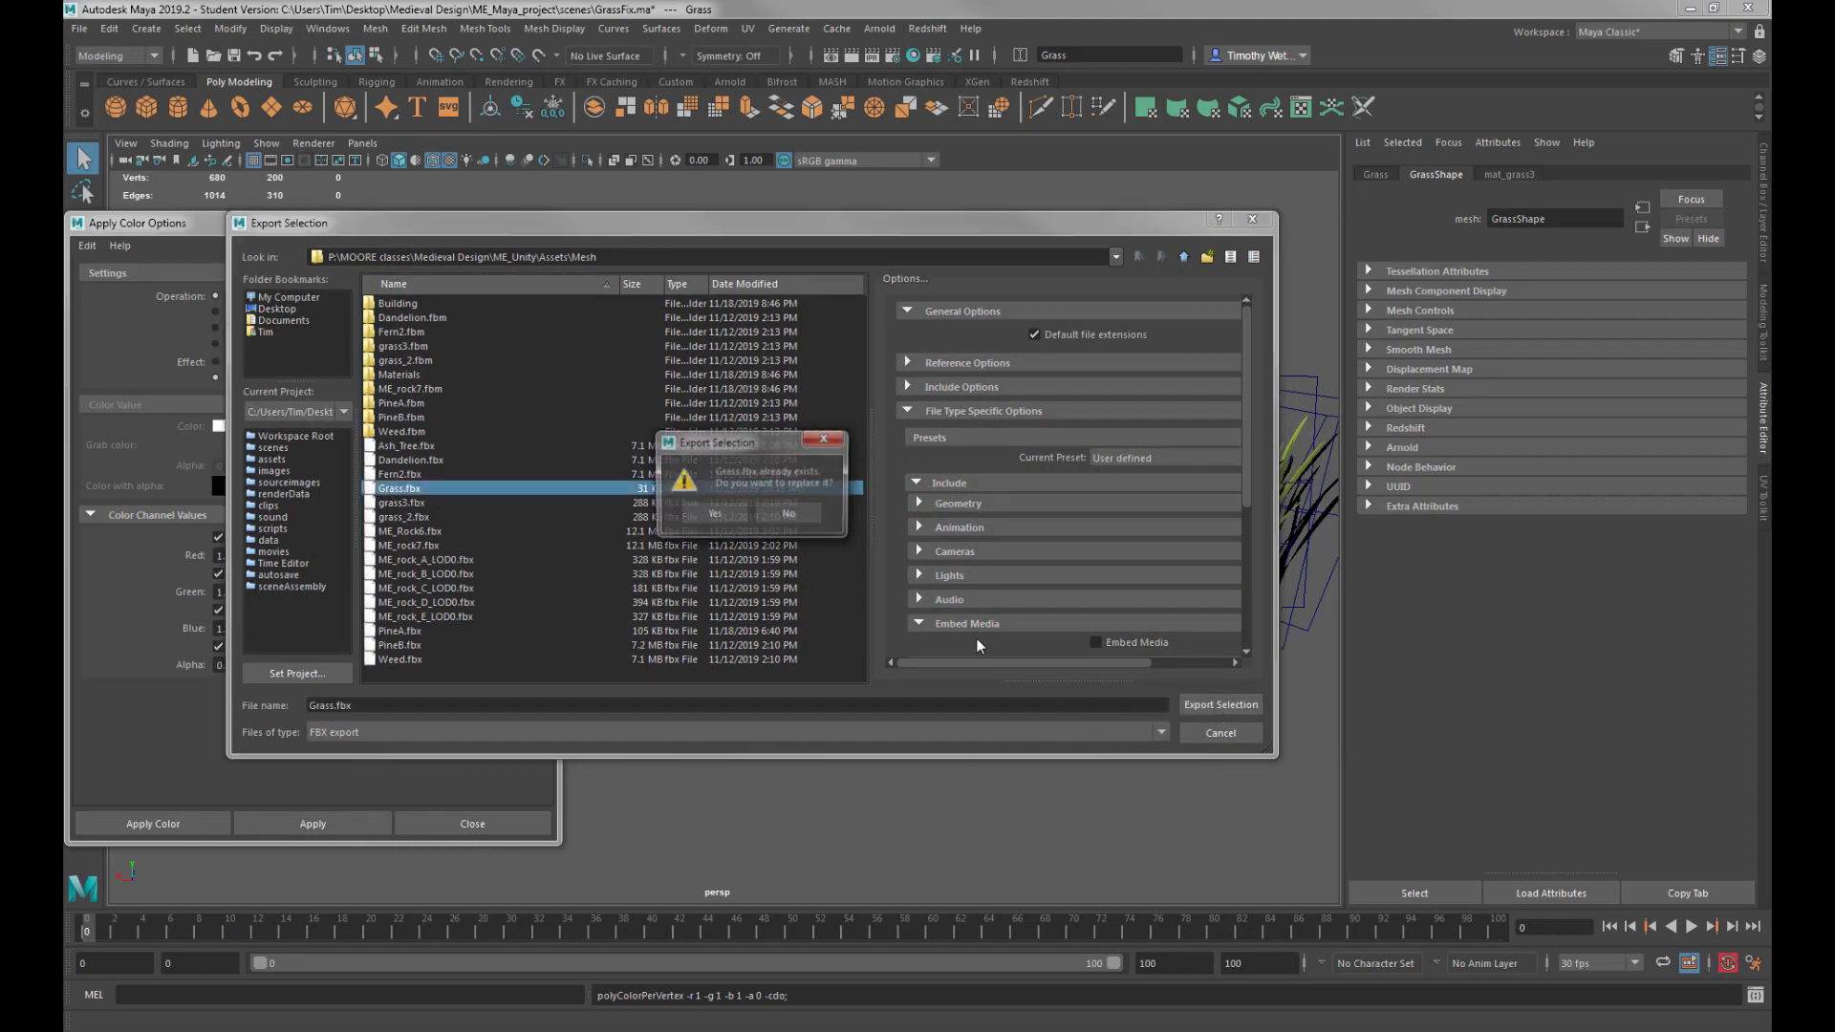
{"action": "left_click", "coordinate": [715, 515]}
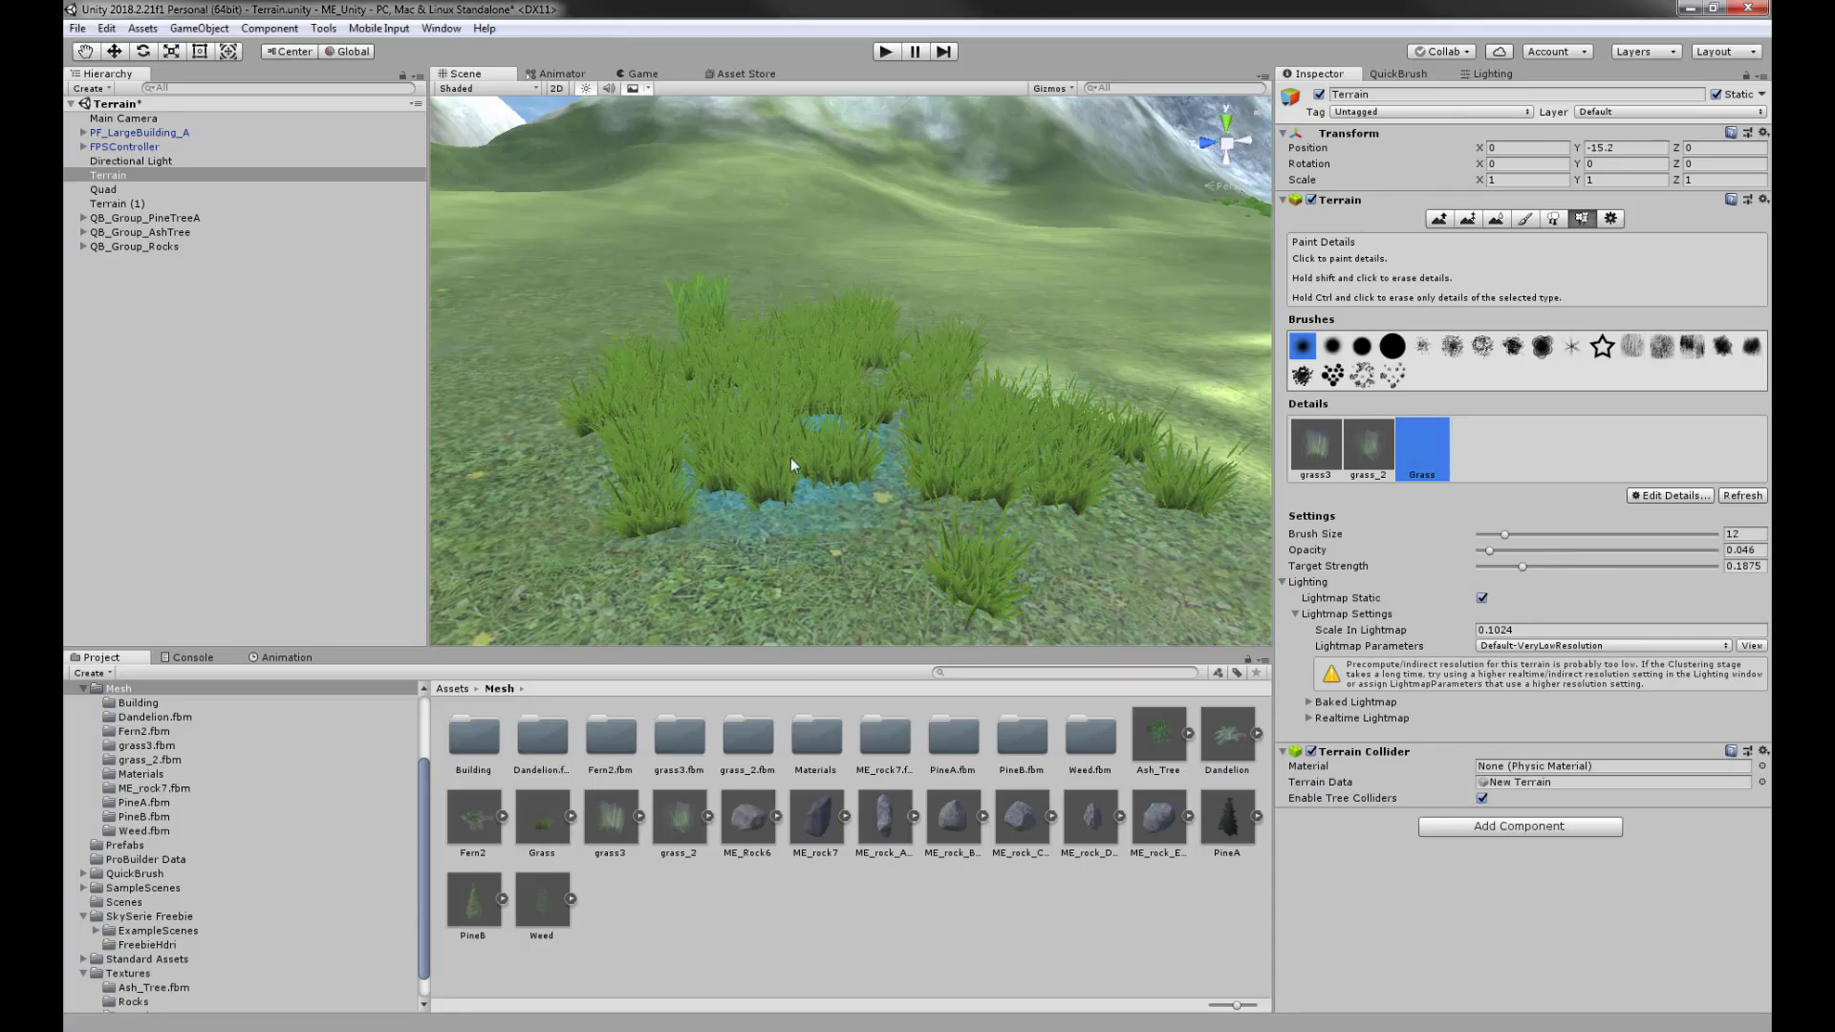
Edit the Grass detail mesh on the terrain and reapply its existing settings to refresh the mesh.
{"action": "left_click", "coordinate": [1667, 496]}
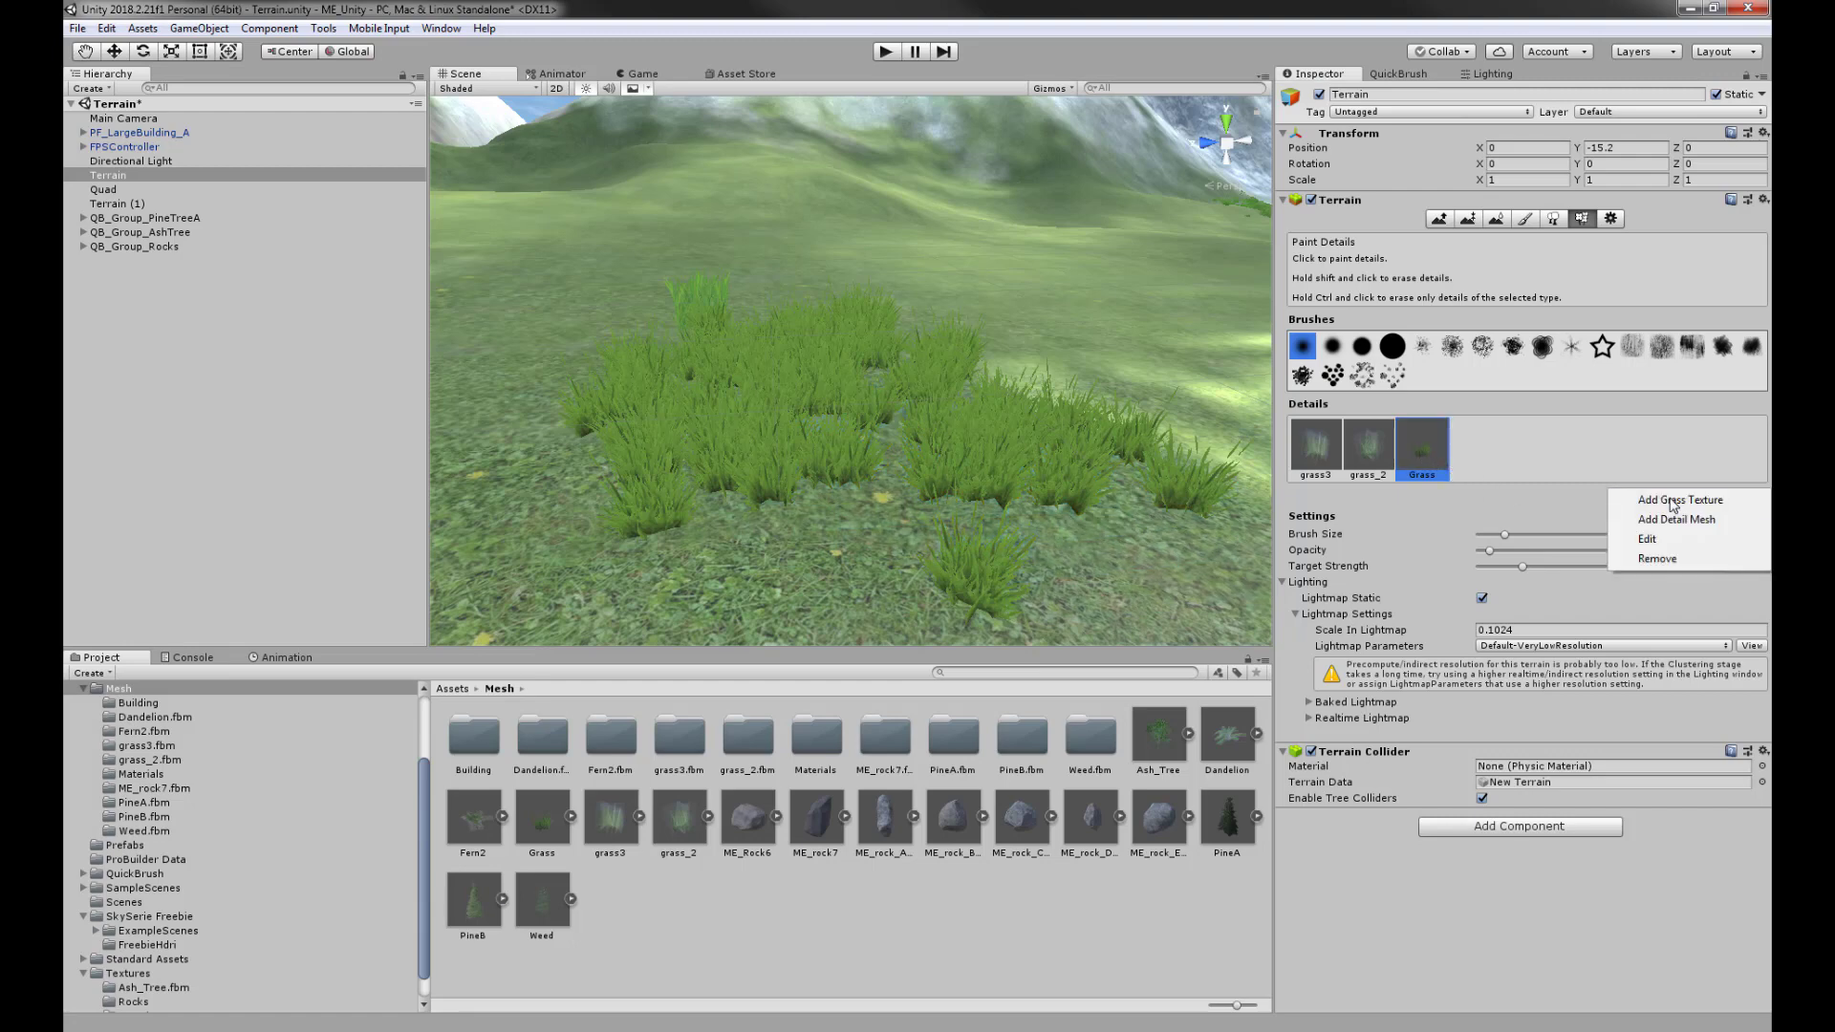
{"action": "left_click", "coordinate": [1647, 540]}
{"action": "left_click", "coordinate": [879, 444]}
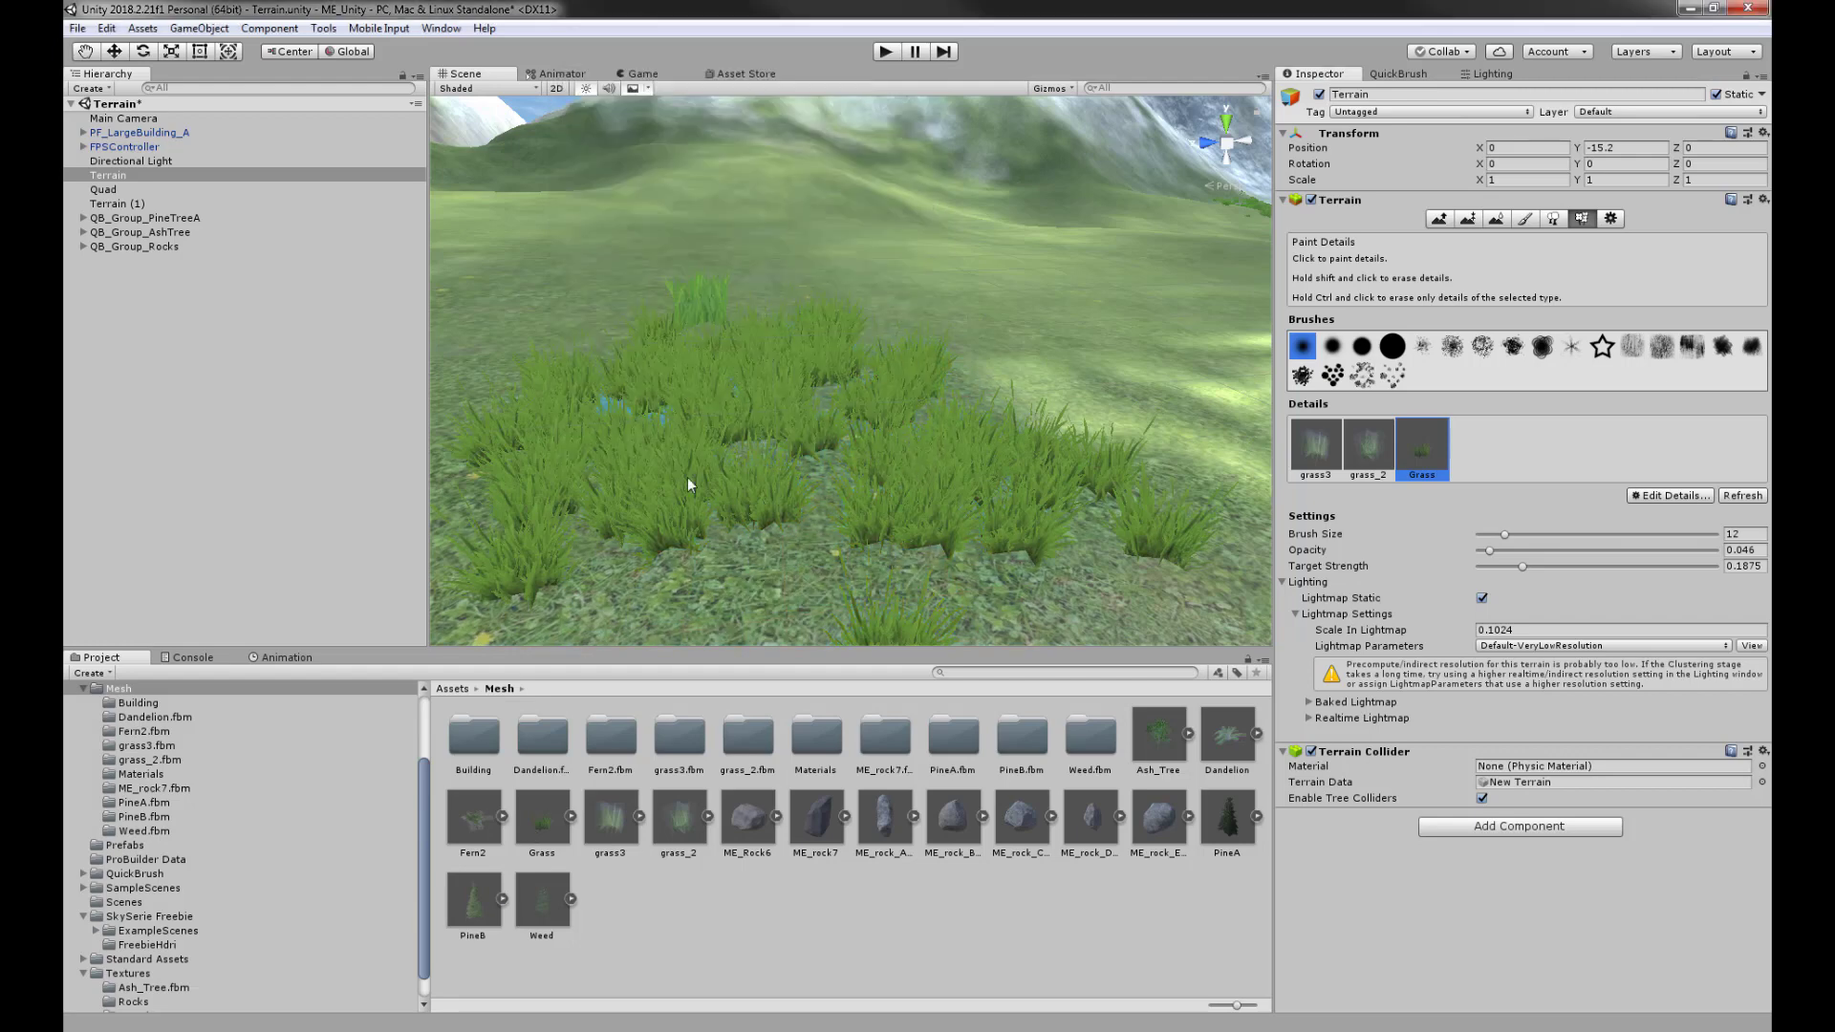
Play-test the scene to examine how the painted grass patch moves, and stop the game.
{"action": "left_click", "coordinate": [885, 52]}
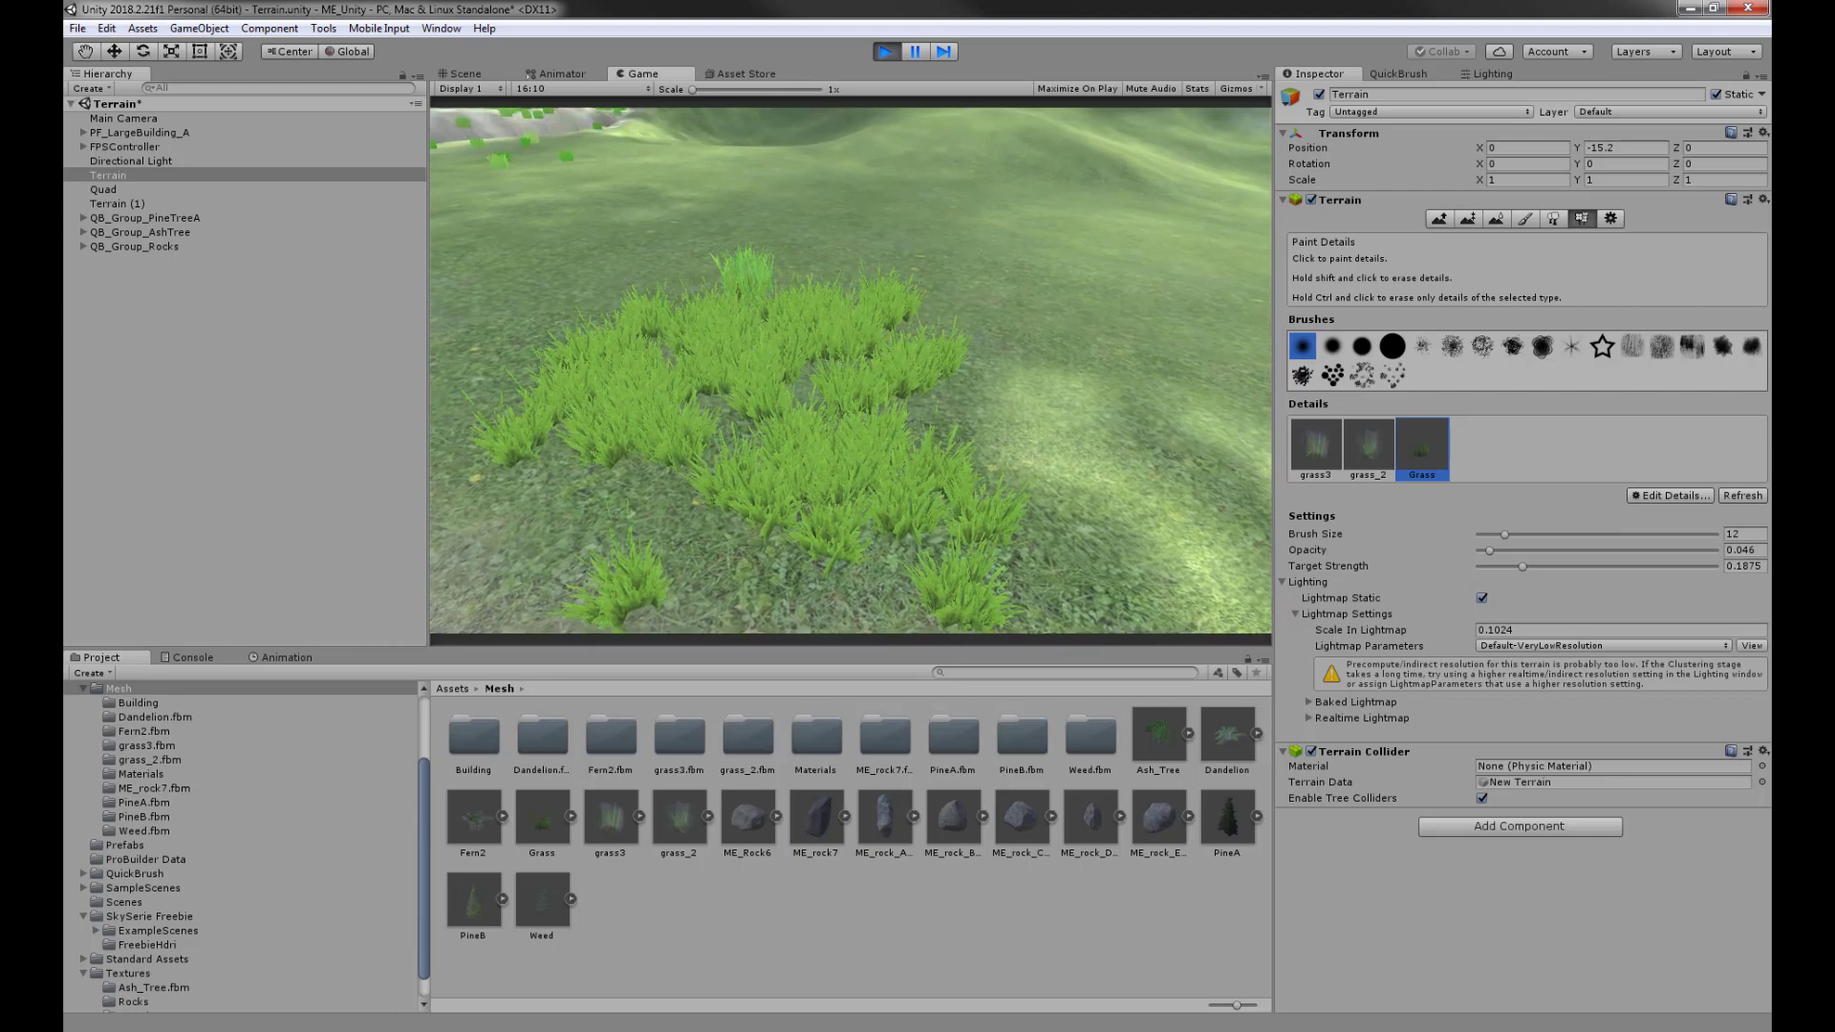
{"action": "key", "text": "super"}
{"action": "left_click", "coordinate": [889, 50]}
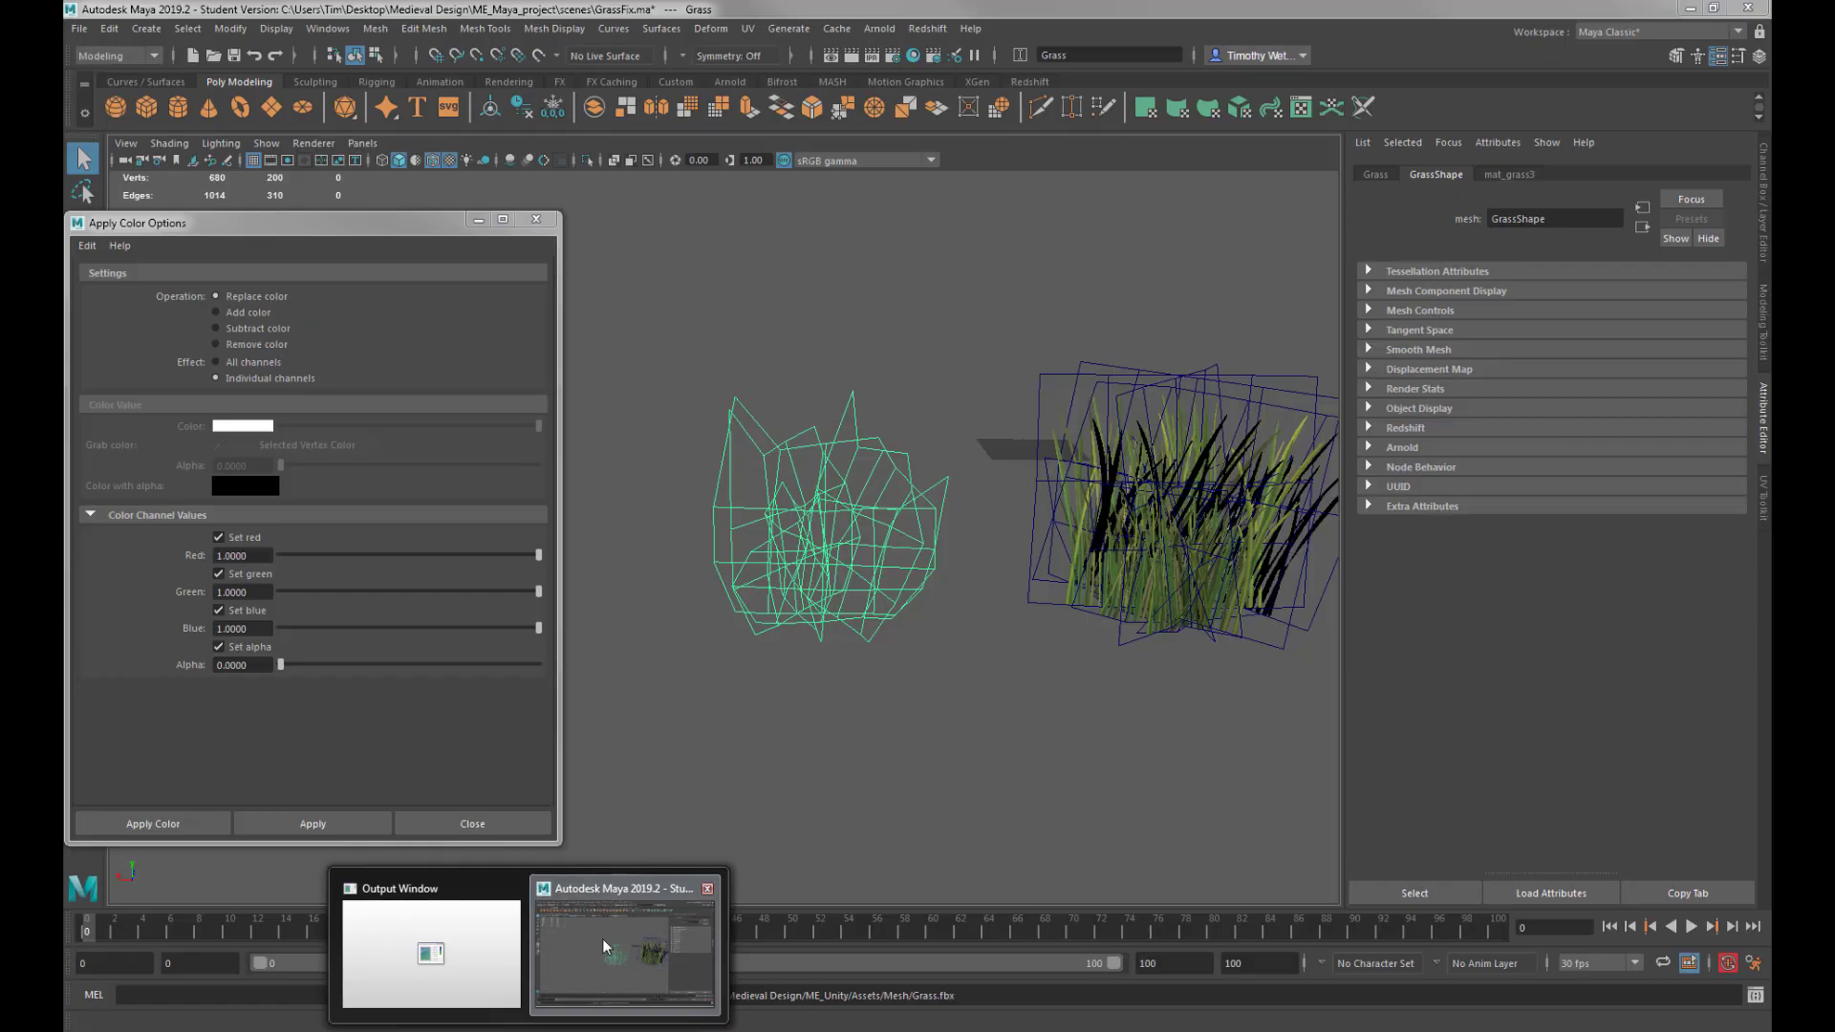
Switch to Maya and apply a vertex color alpha of 0.0382 to the Grass mesh's vertices above its lower rows.
{"action": "left_click", "coordinate": [602, 938]}
{"action": "mouse_move", "coordinate": [813, 542]}
{"action": "left_mouse_down", "text": "alt"}
{"action": "mouse_move", "coordinate": [816, 525]}
{"action": "mouse_move", "coordinate": [793, 548]}
{"action": "left_mouse_up", "text": "alt"}
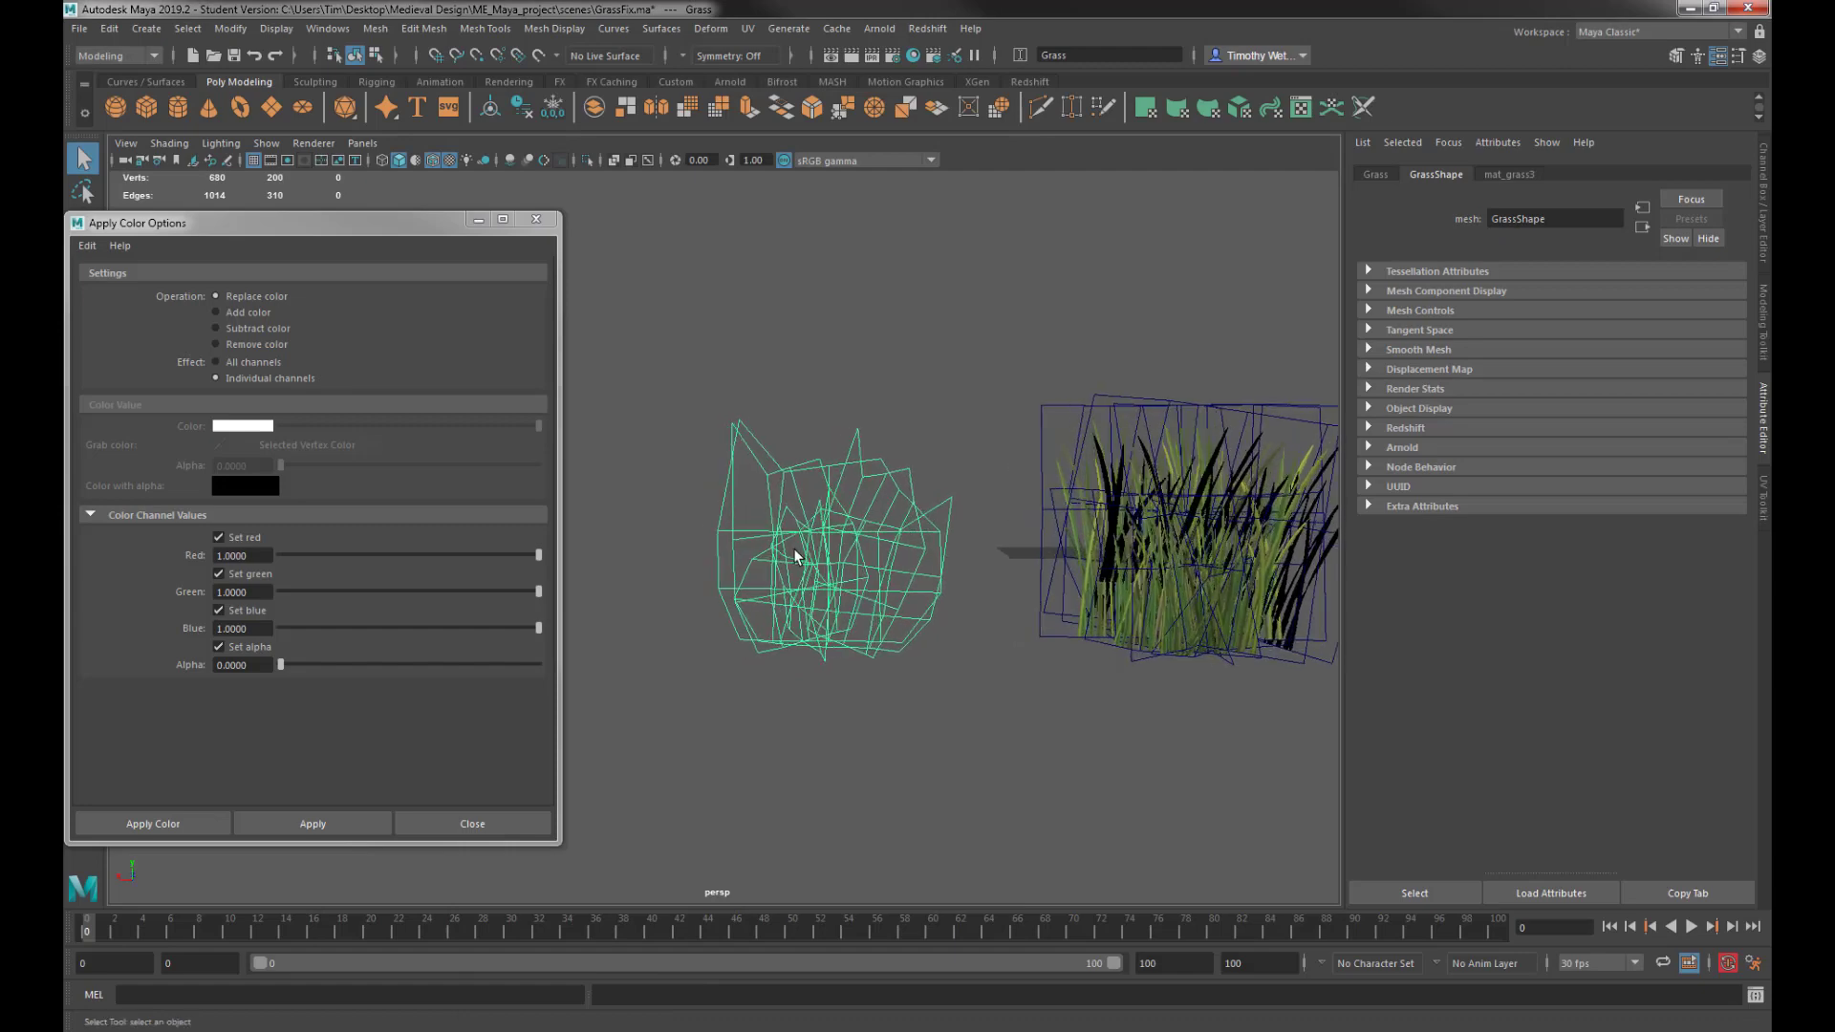
{"action": "middle_click_drag", "start_coordinate": [838, 538], "coordinate": [807, 541], "text": "alt"}
{"action": "right_click_drag", "start_coordinate": [808, 547], "coordinate": [736, 547]}
{"action": "left_click_drag", "start_coordinate": [629, 372], "coordinate": [935, 513]}
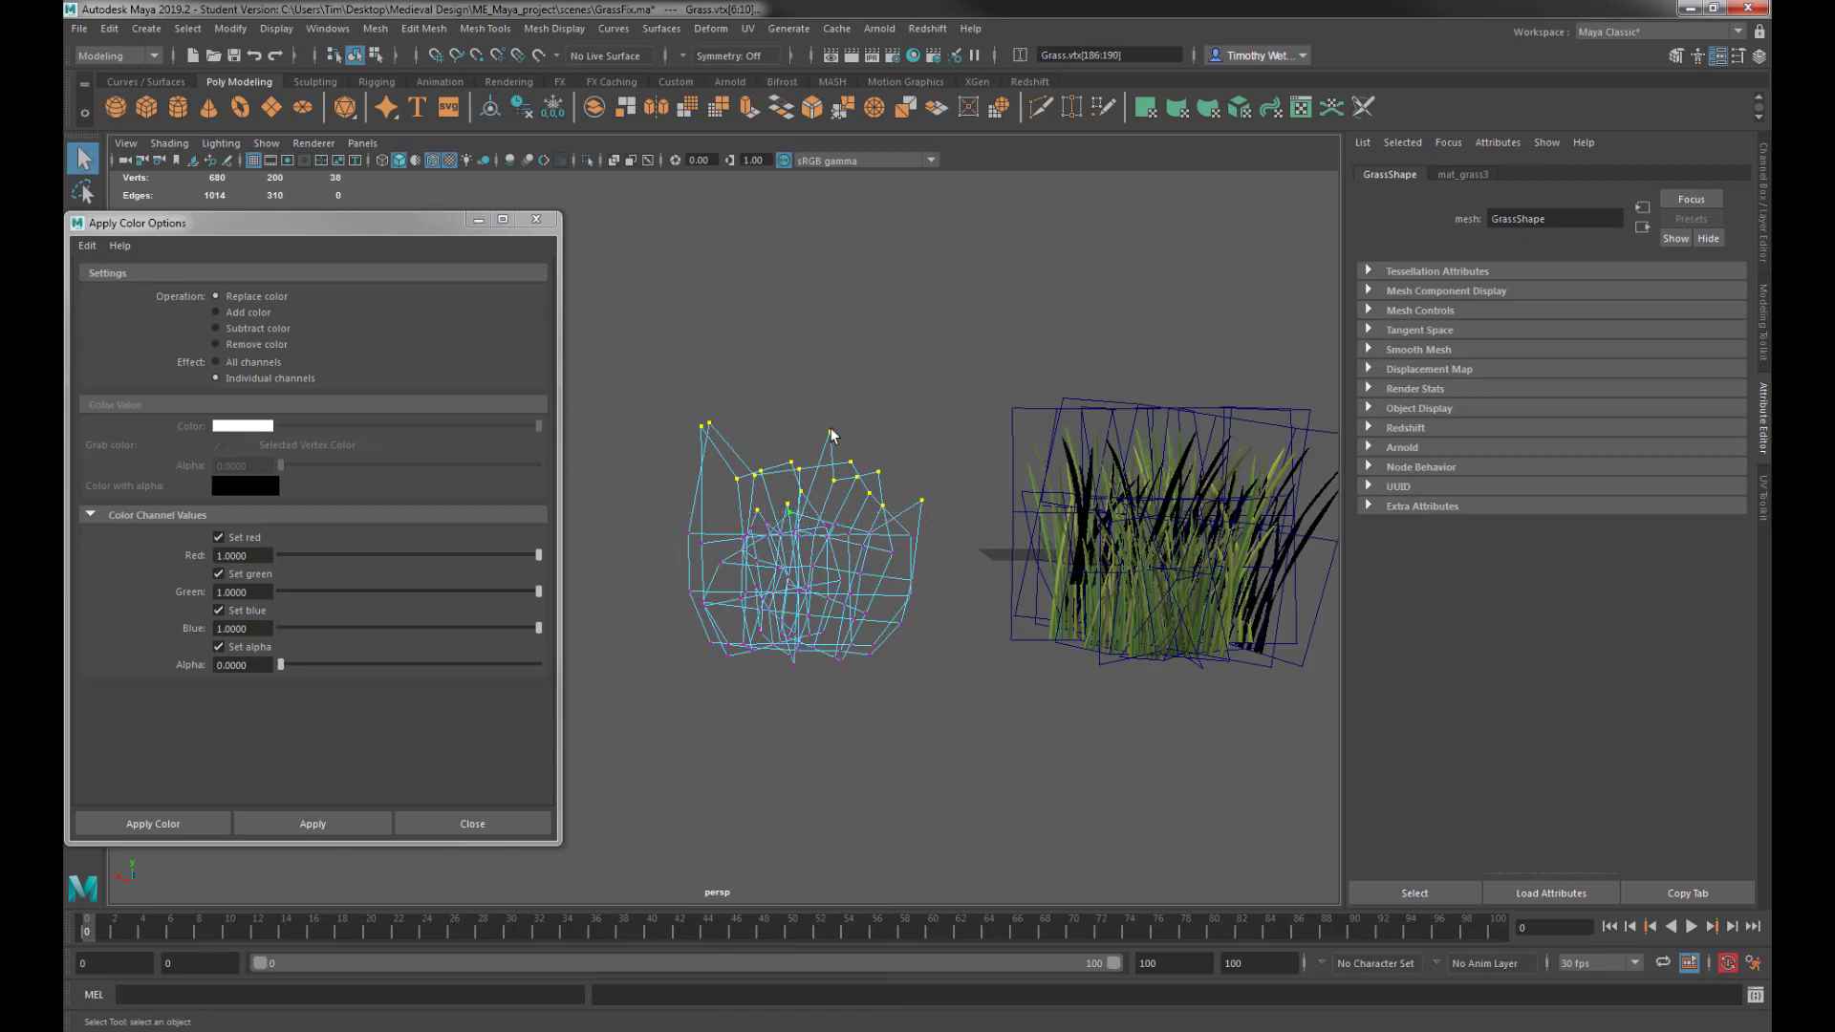
{"action": "left_click_drag", "start_coordinate": [639, 364], "coordinate": [937, 581]}
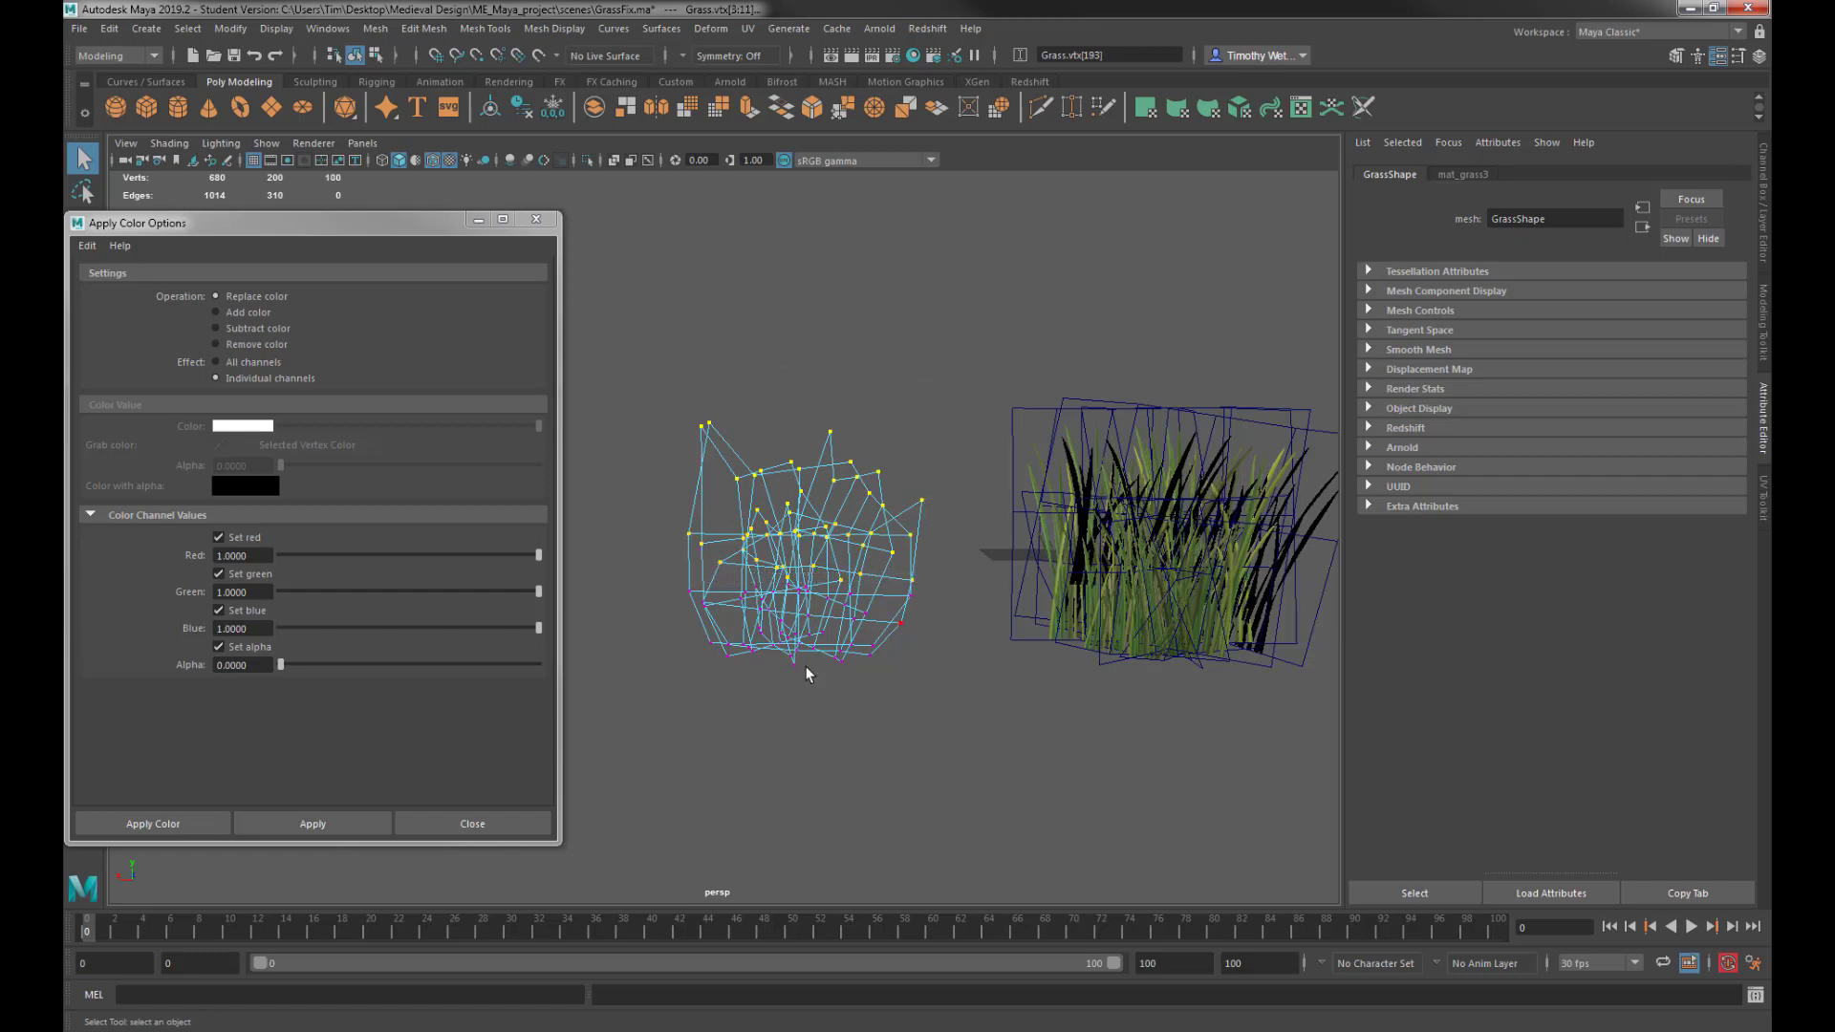
{"action": "left_click", "coordinate": [283, 662]}
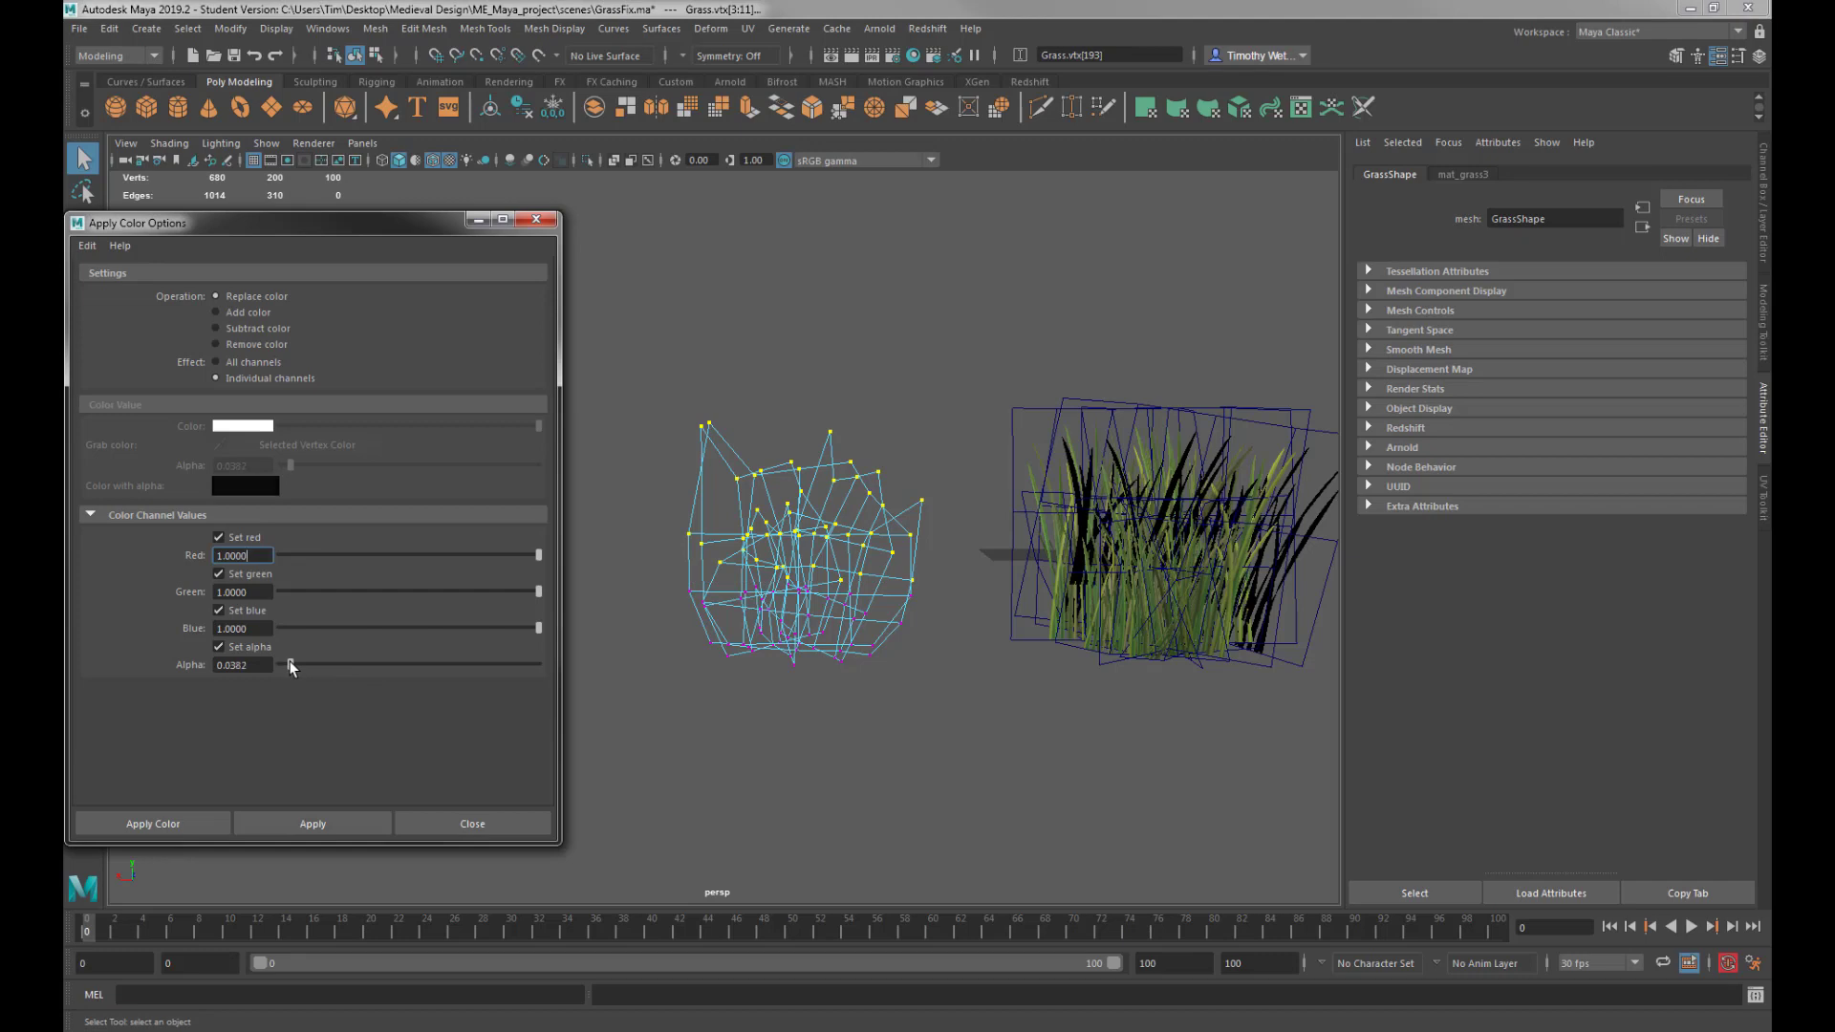
{"action": "left_click", "coordinate": [295, 818]}
Apply a vertex color alpha of 0.059 to the Grass mesh vertices from the middle row upward.
{"action": "left_click_drag", "start_coordinate": [656, 390], "coordinate": [934, 545]}
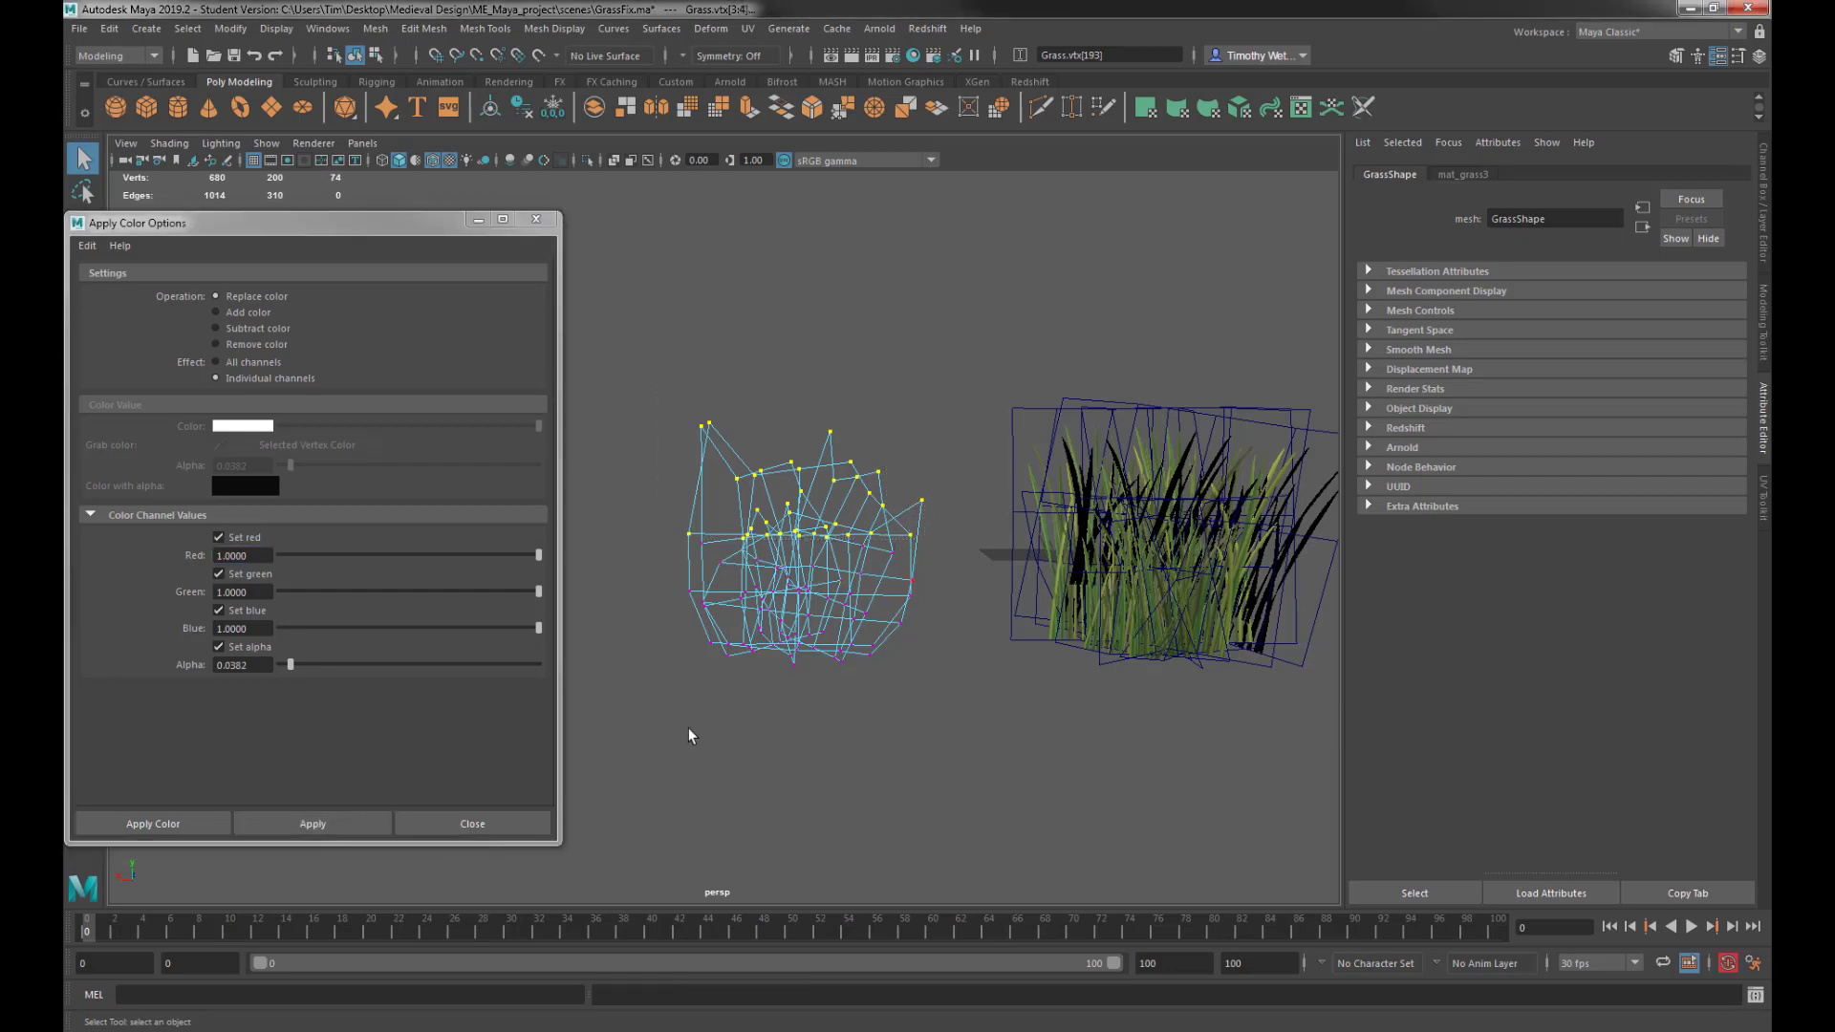
{"action": "left_click_drag", "start_coordinate": [289, 666], "coordinate": [296, 667]}
{"action": "left_click", "coordinate": [302, 822]}
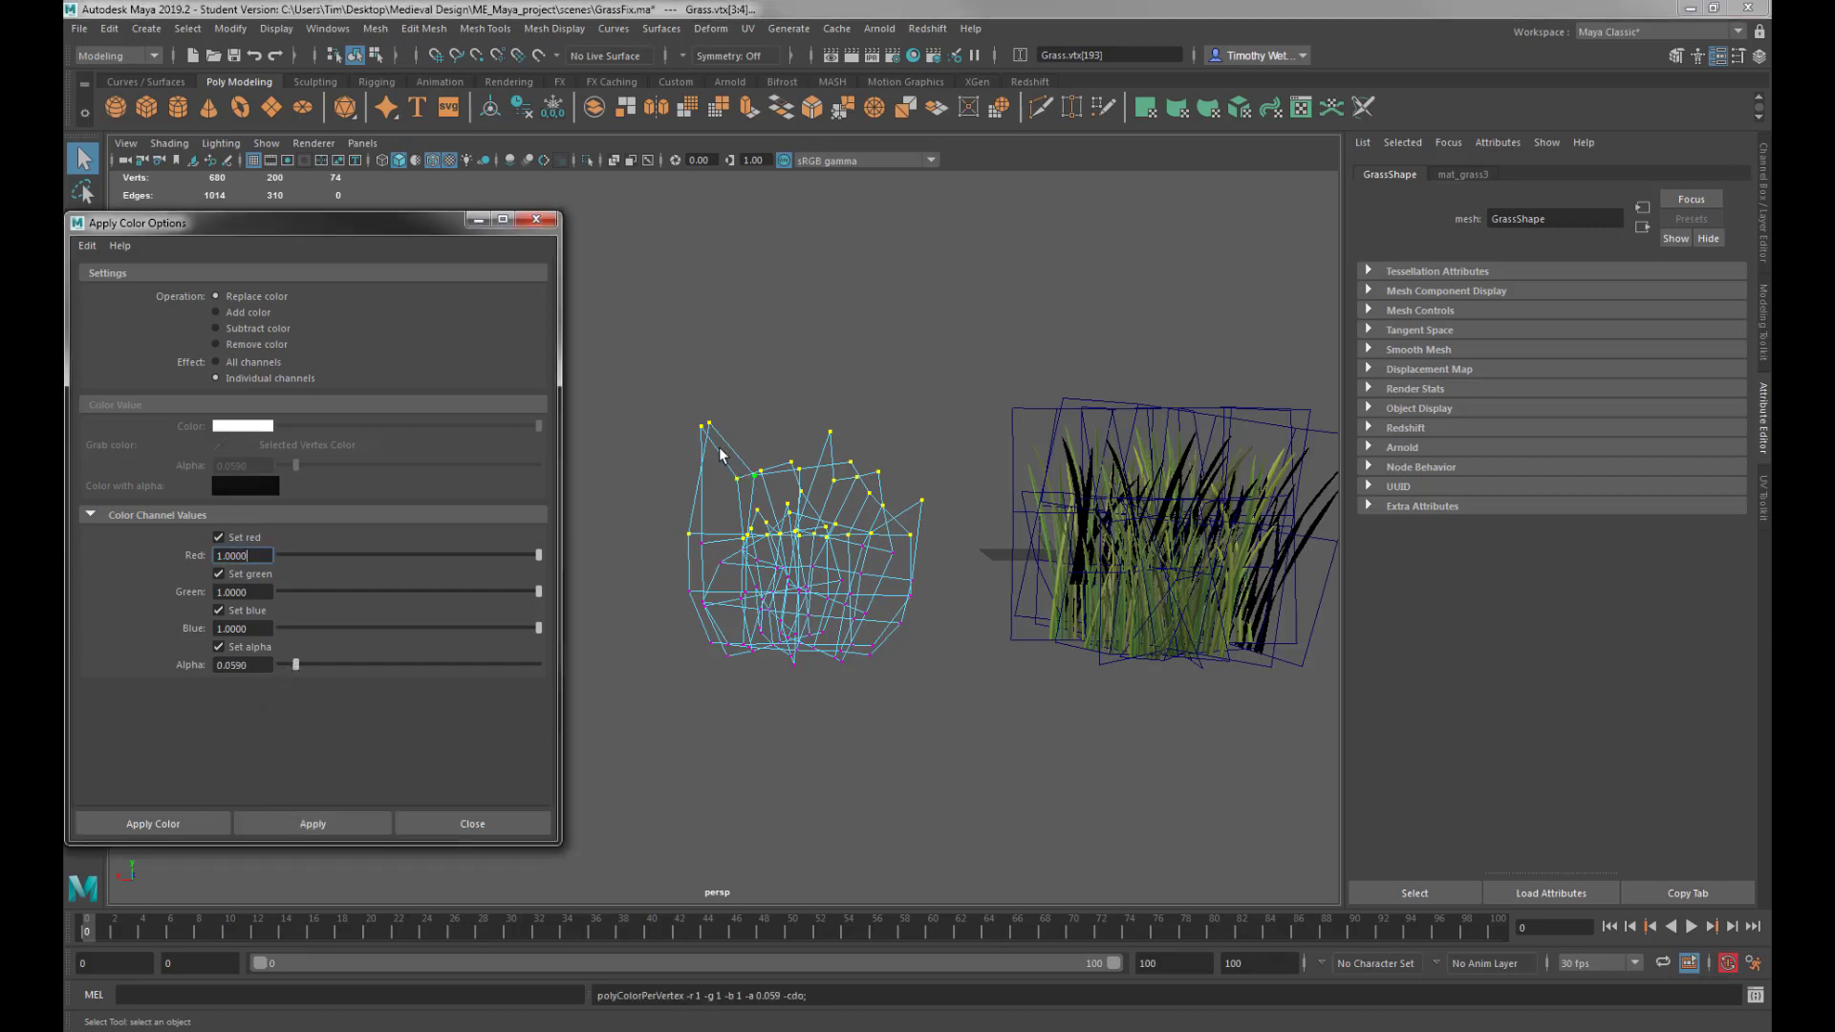
Apply a vertex color alpha of 0.0868 to the Grass mesh vertices above the middle row.
{"action": "left_click_drag", "start_coordinate": [648, 378], "coordinate": [977, 522]}
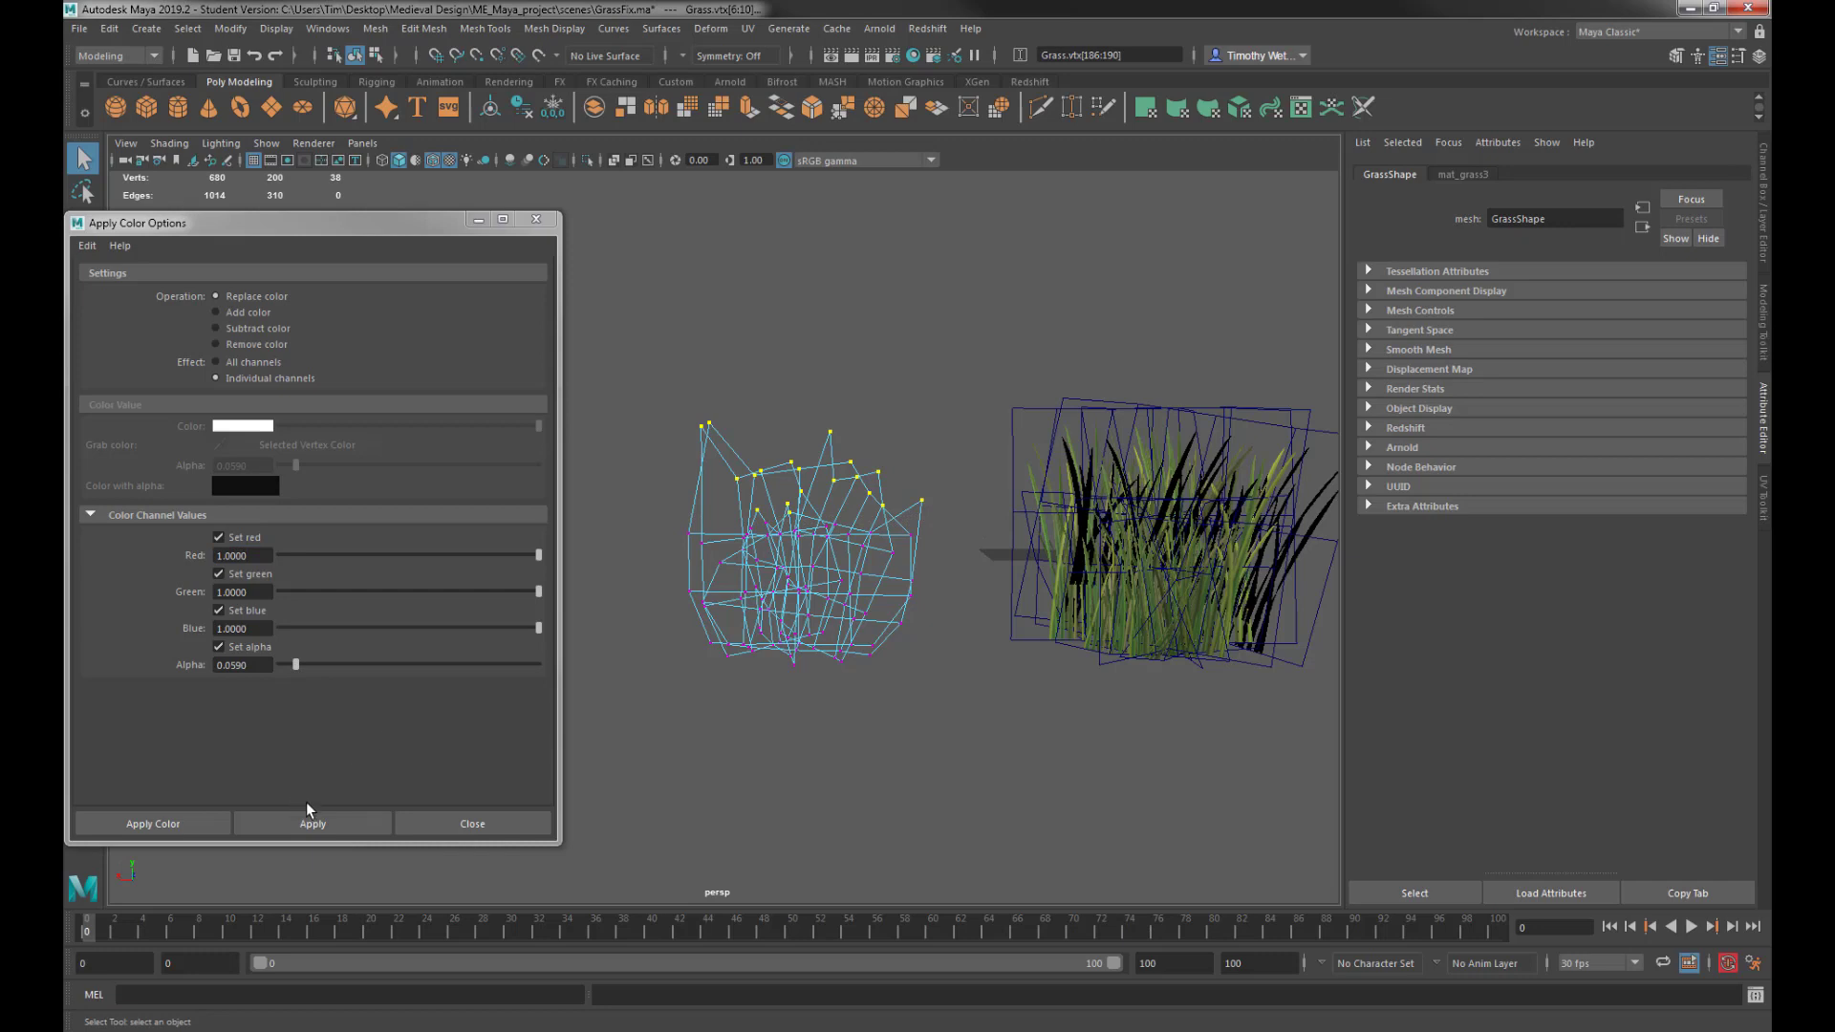
{"action": "left_click_drag", "start_coordinate": [295, 661], "coordinate": [303, 666]}
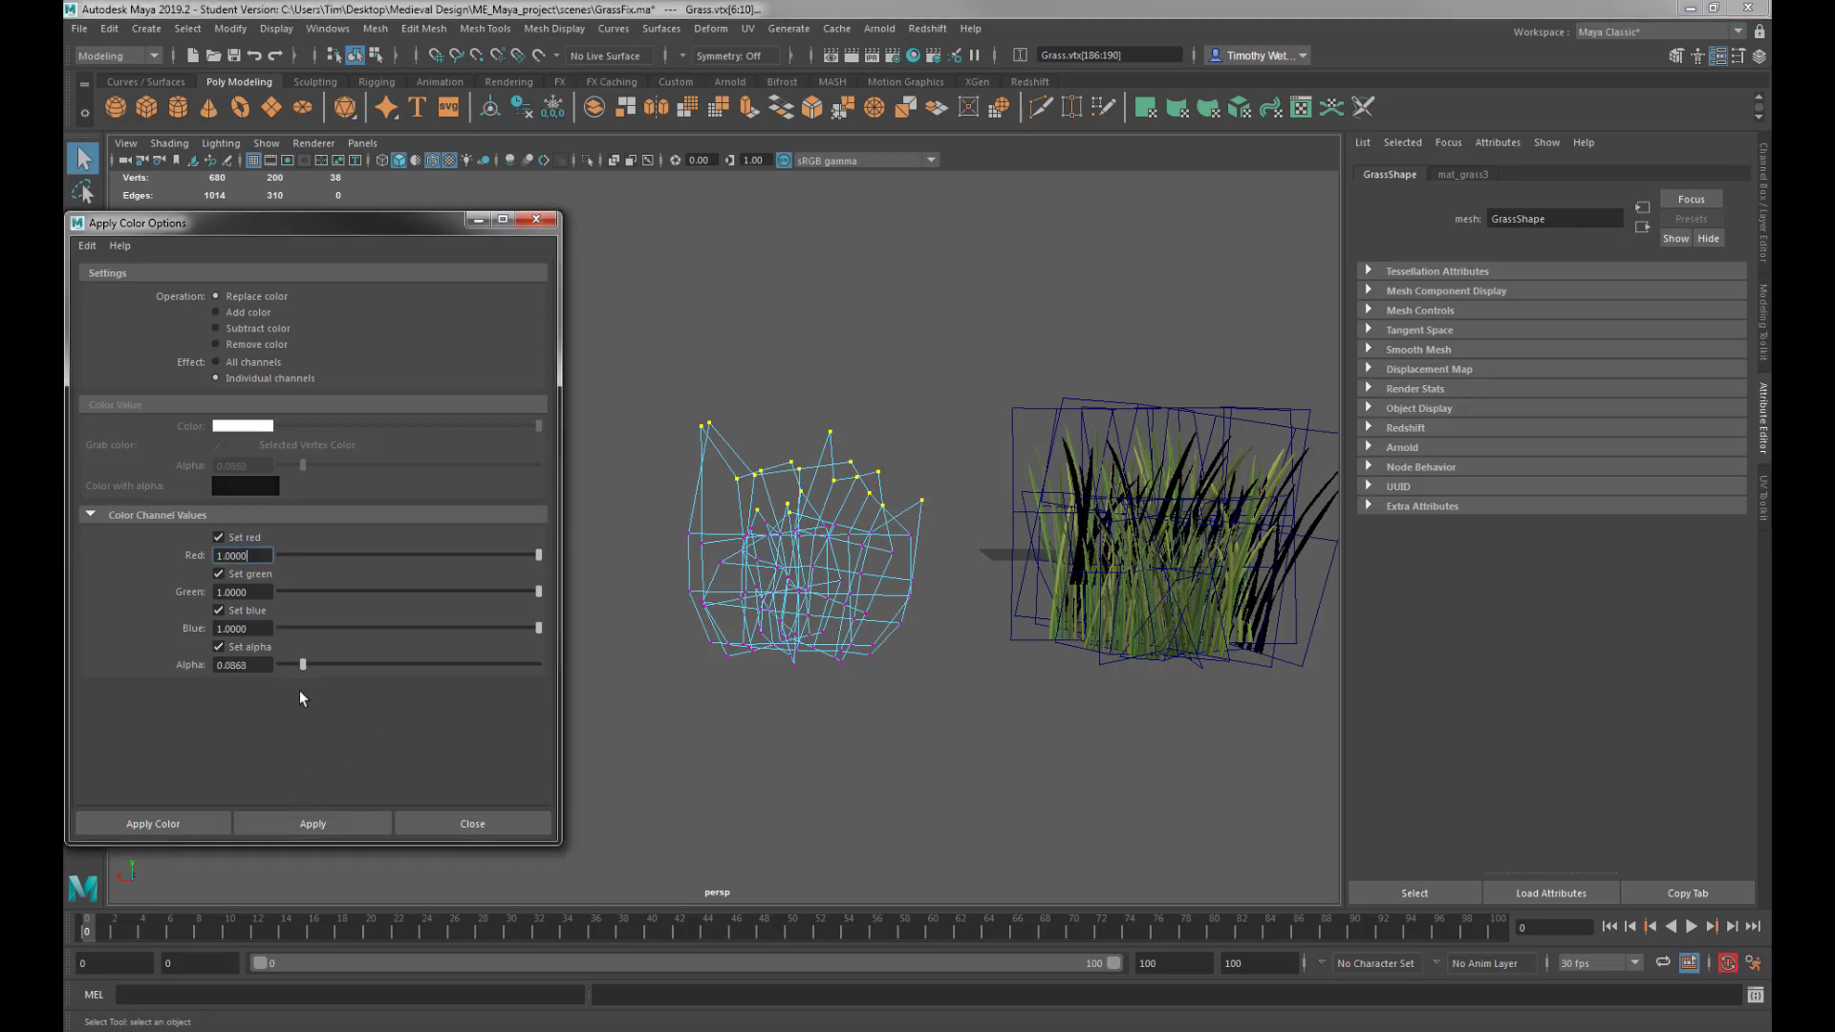
{"action": "left_click", "coordinate": [313, 823]}
Apply a vertex color alpha of 0.1215 to only the highest tip vertices of the Grass mesh and return it to object mode.
{"action": "left_click", "coordinate": [880, 726]}
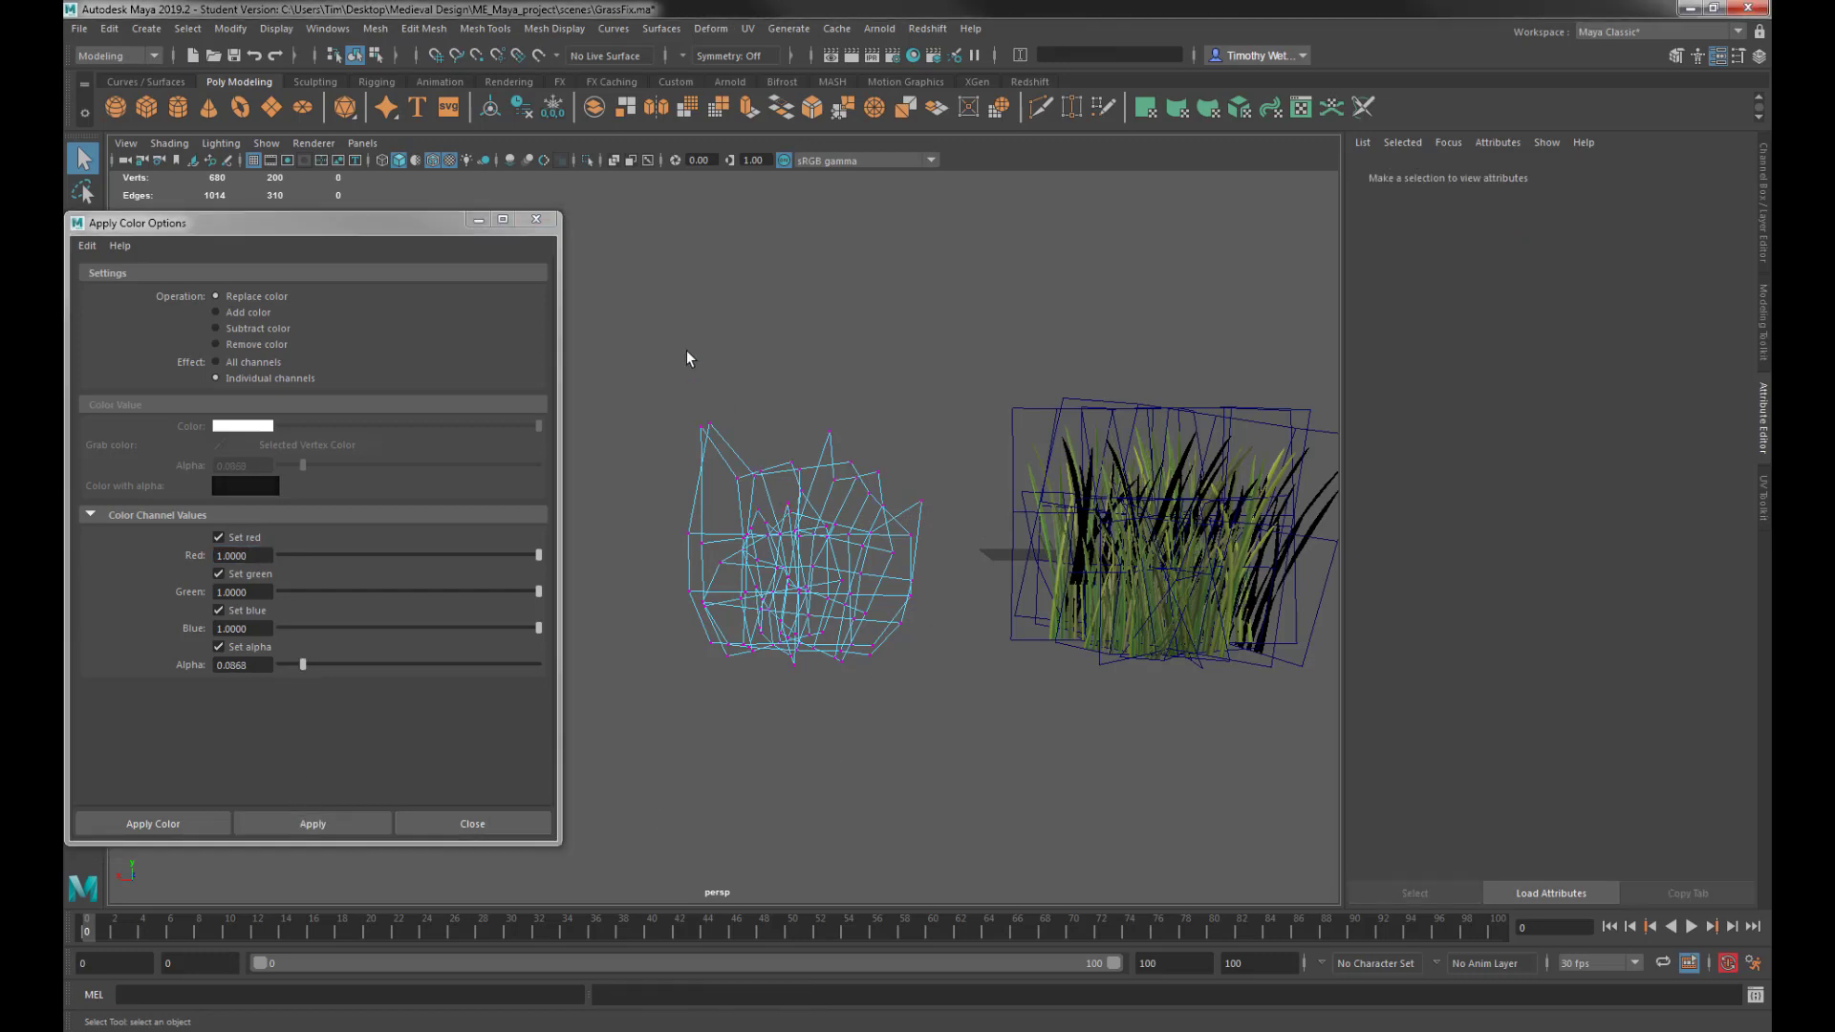
{"action": "left_click_drag", "start_coordinate": [748, 438], "coordinate": [881, 478]}
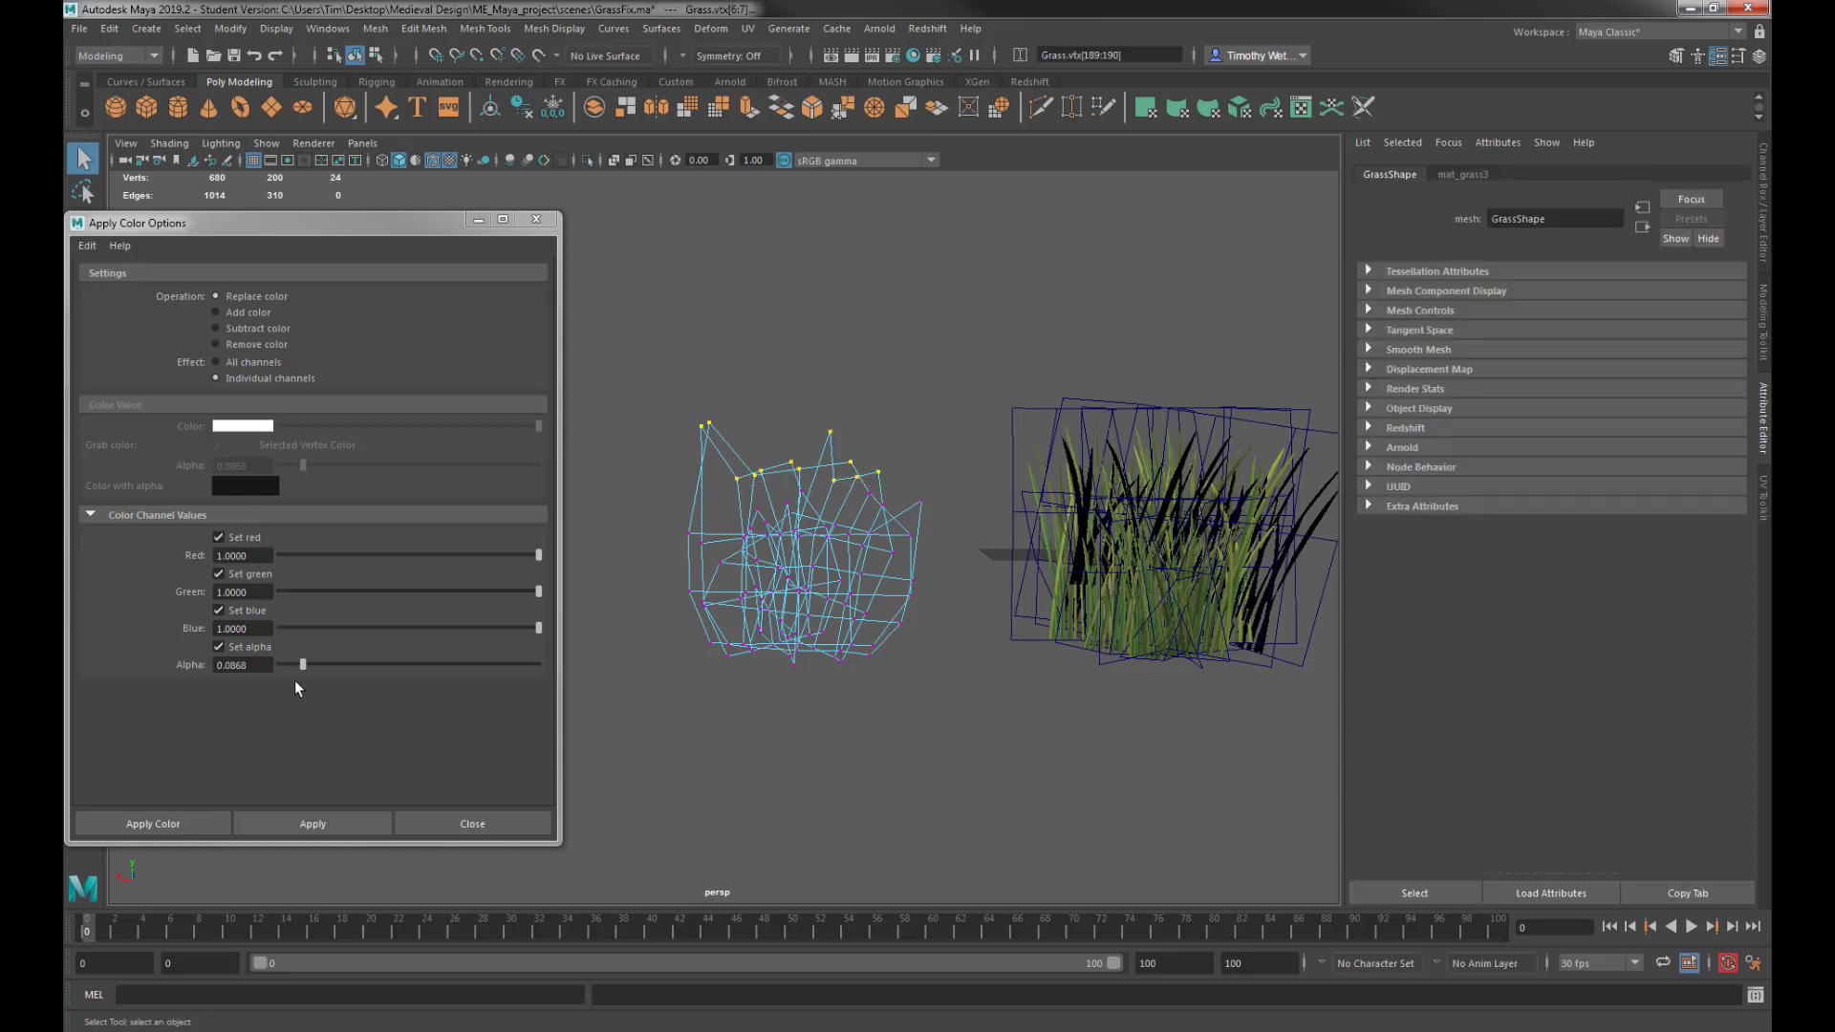
{"action": "left_click_drag", "start_coordinate": [304, 660], "coordinate": [311, 661]}
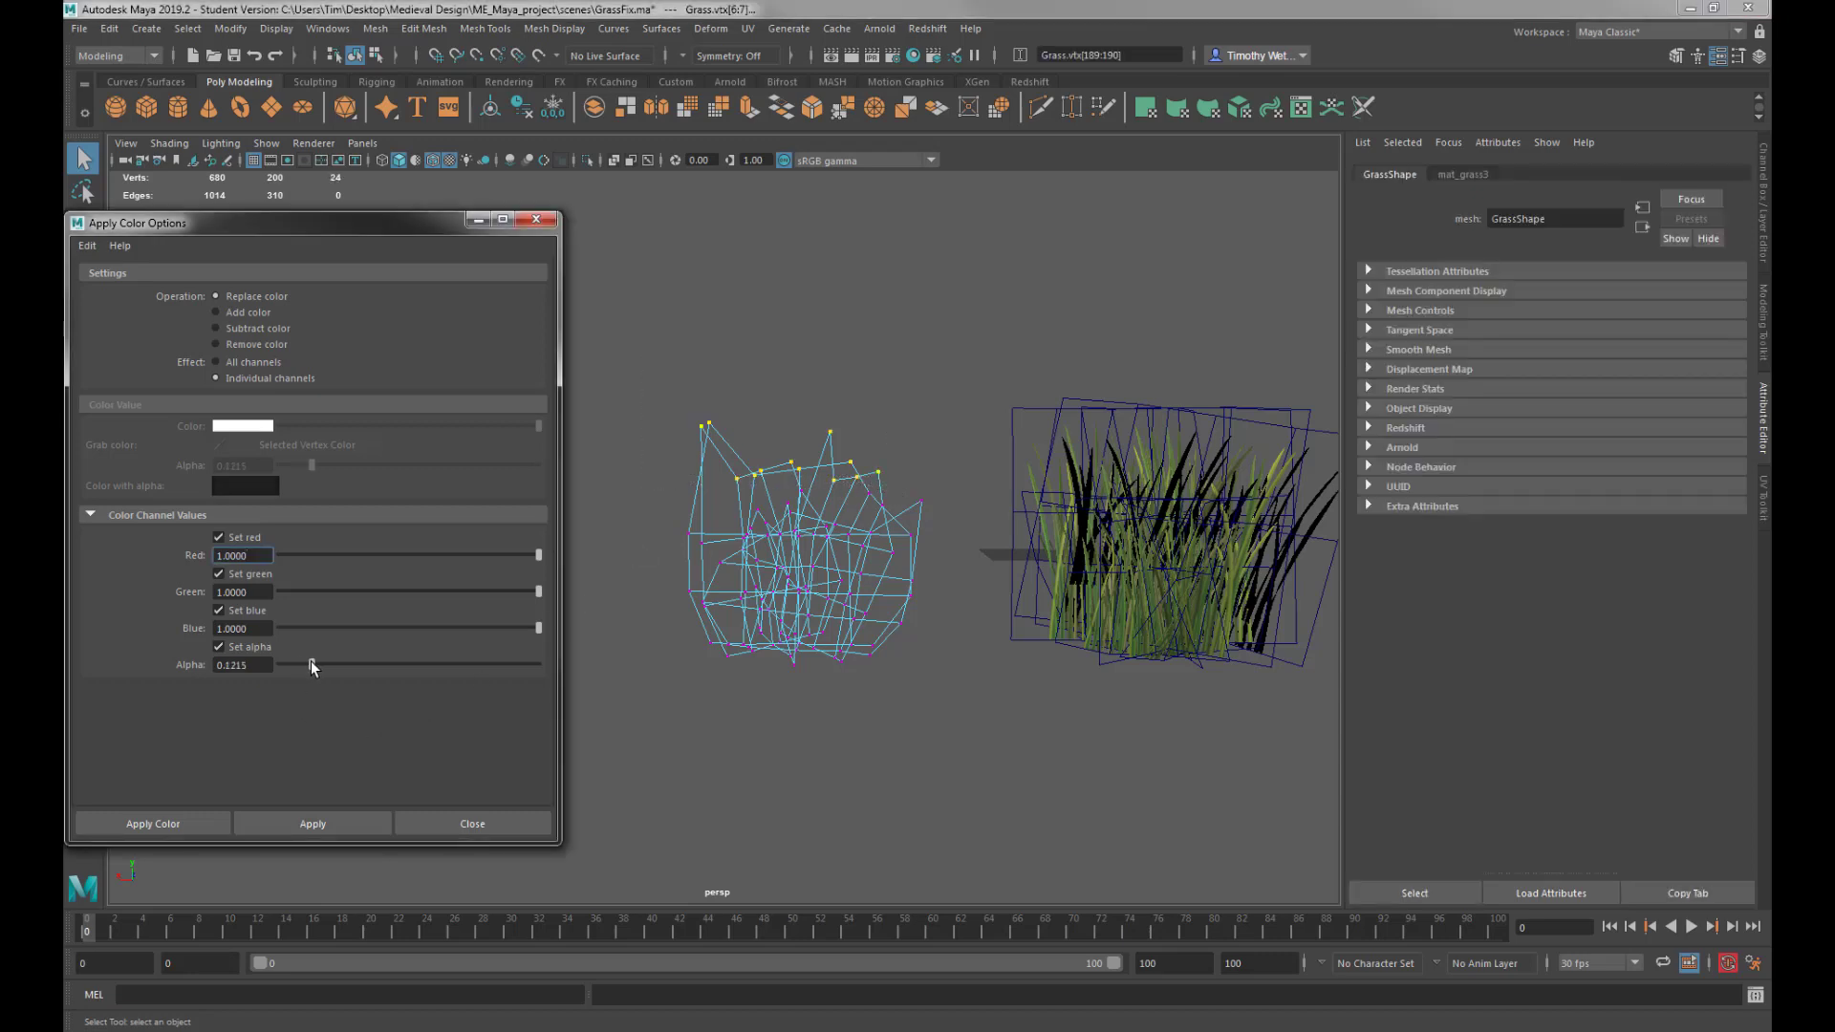
{"action": "left_click", "coordinate": [315, 823]}
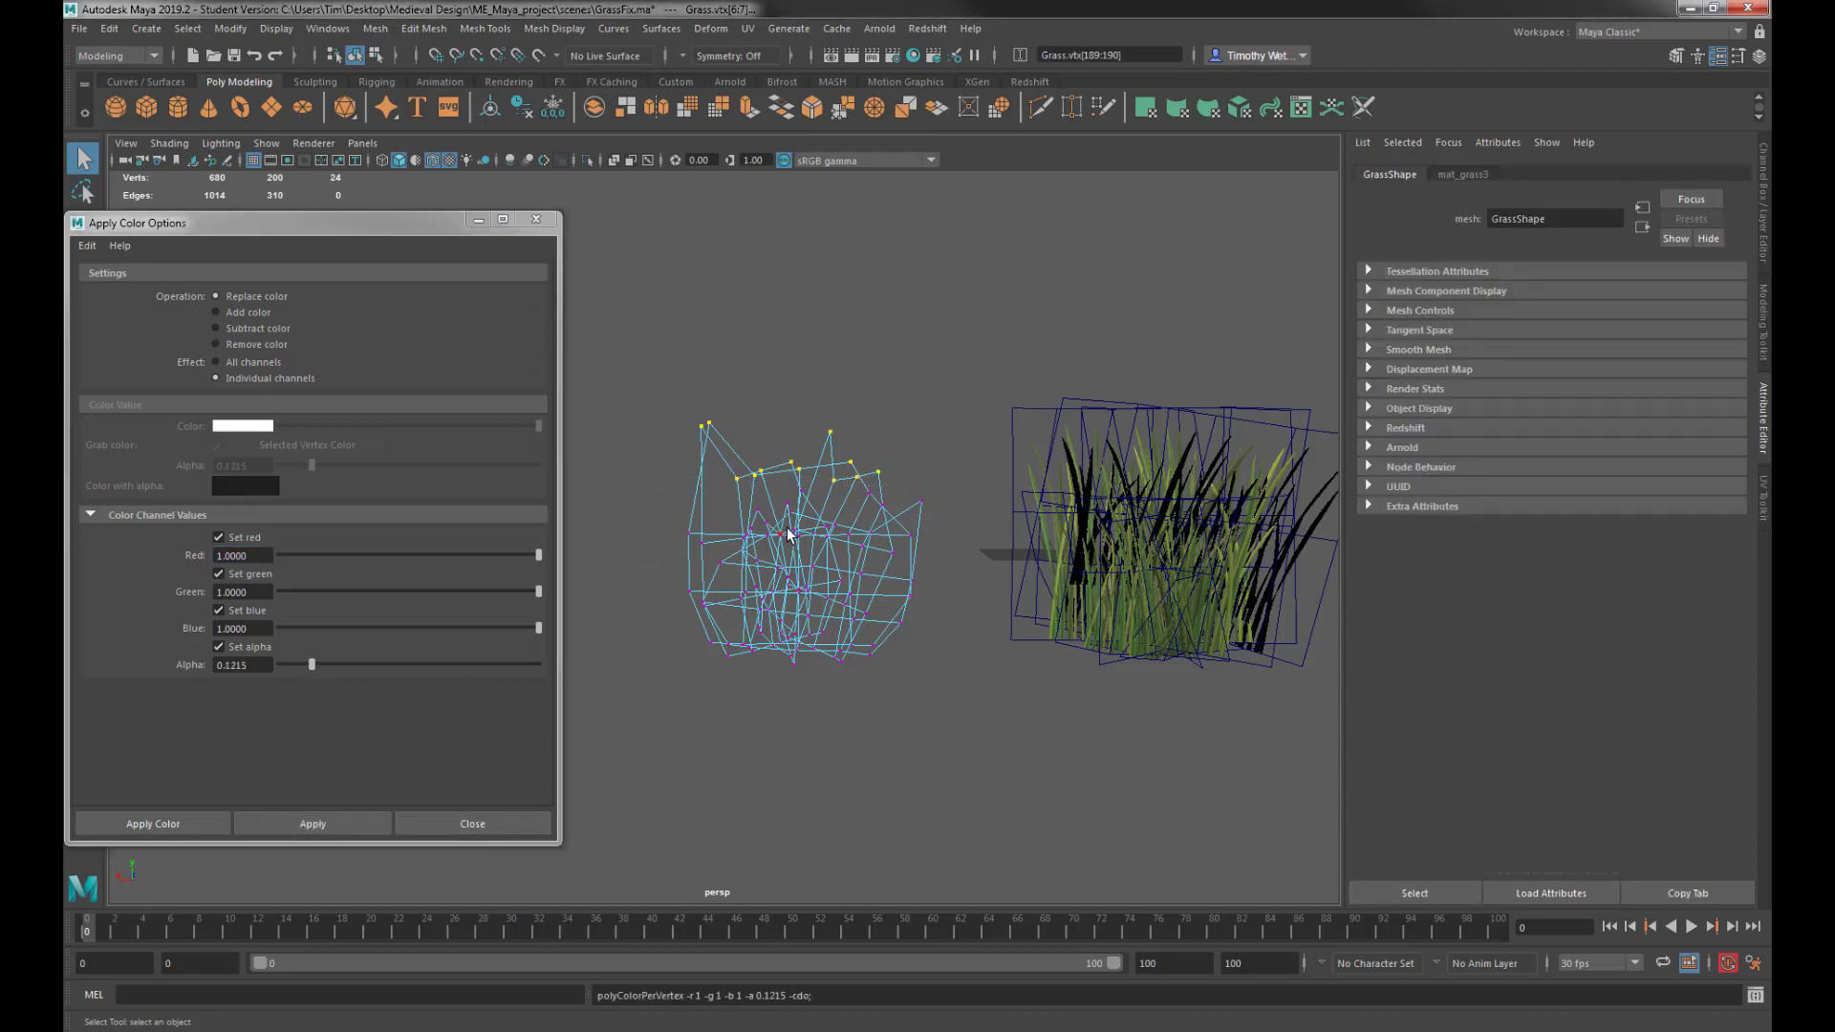
{"action": "right_click_drag", "start_coordinate": [790, 535], "coordinate": [812, 524]}
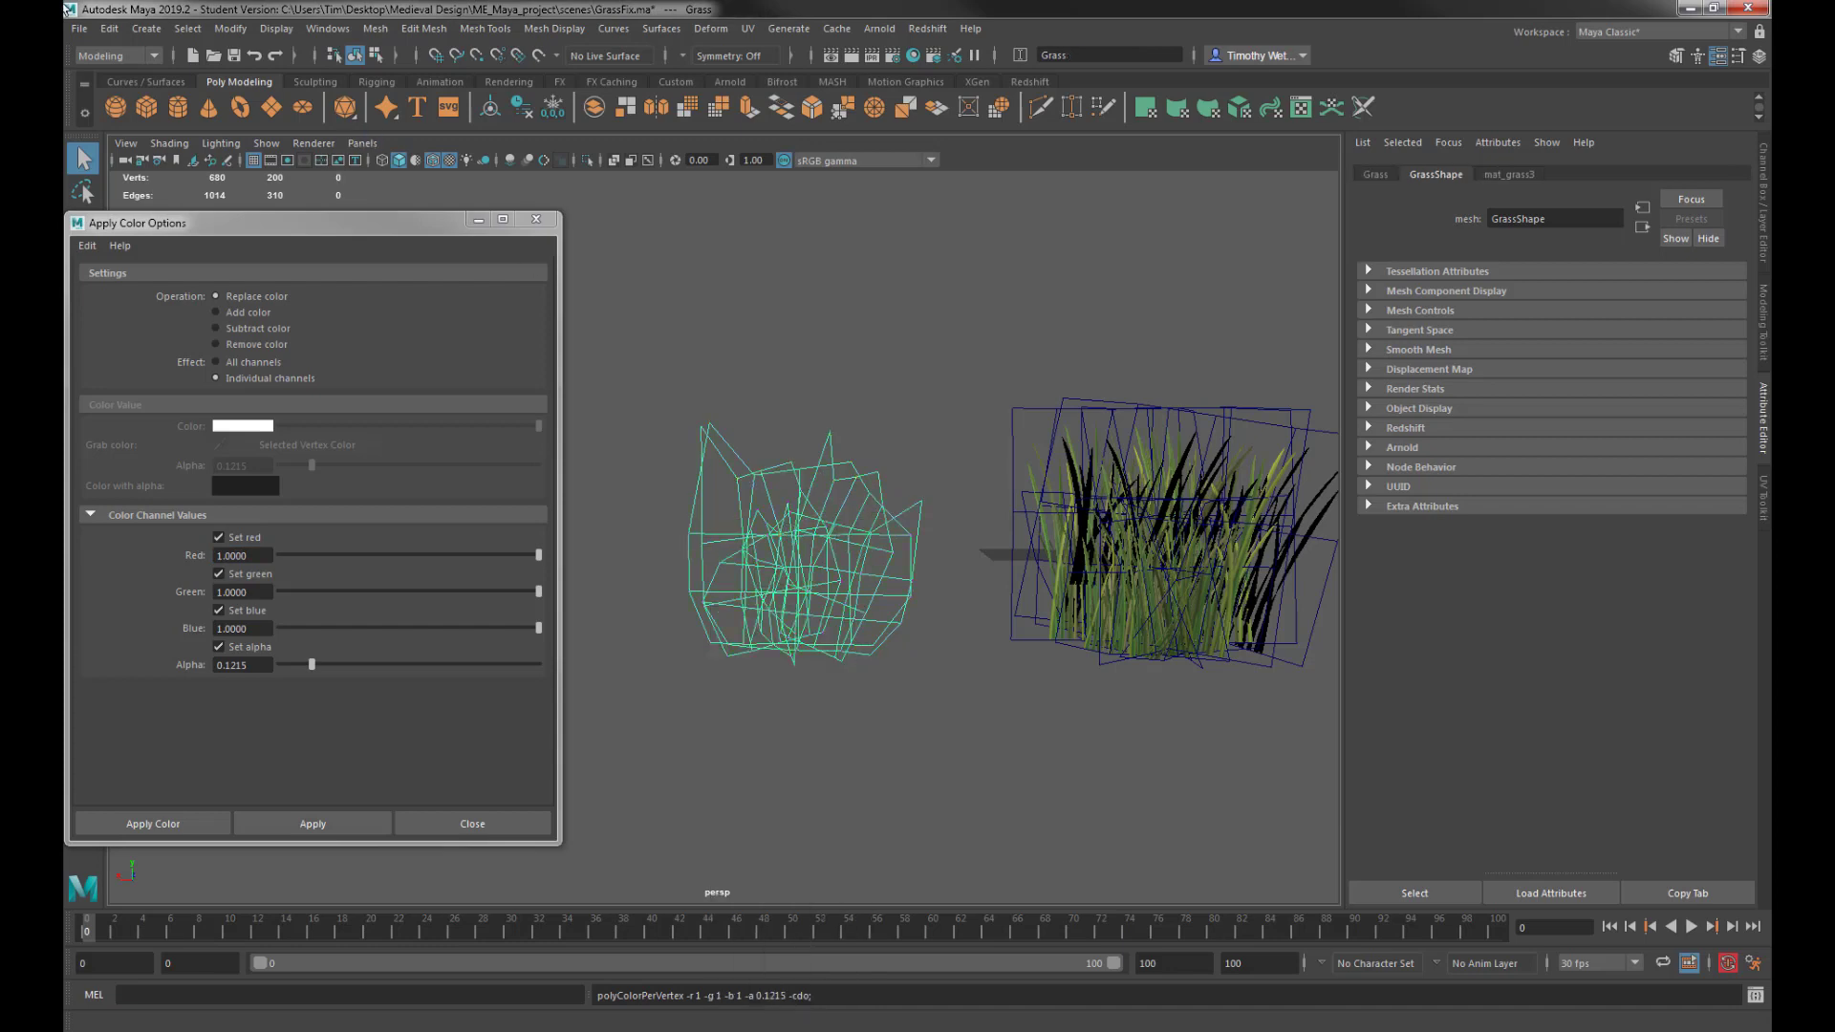
Export the selected Grass mesh with its graduated alpha as FBX, replacing Grass.fbx in the Unity project's Assets/Mesh folder.
{"action": "left_click", "coordinate": [79, 28]}
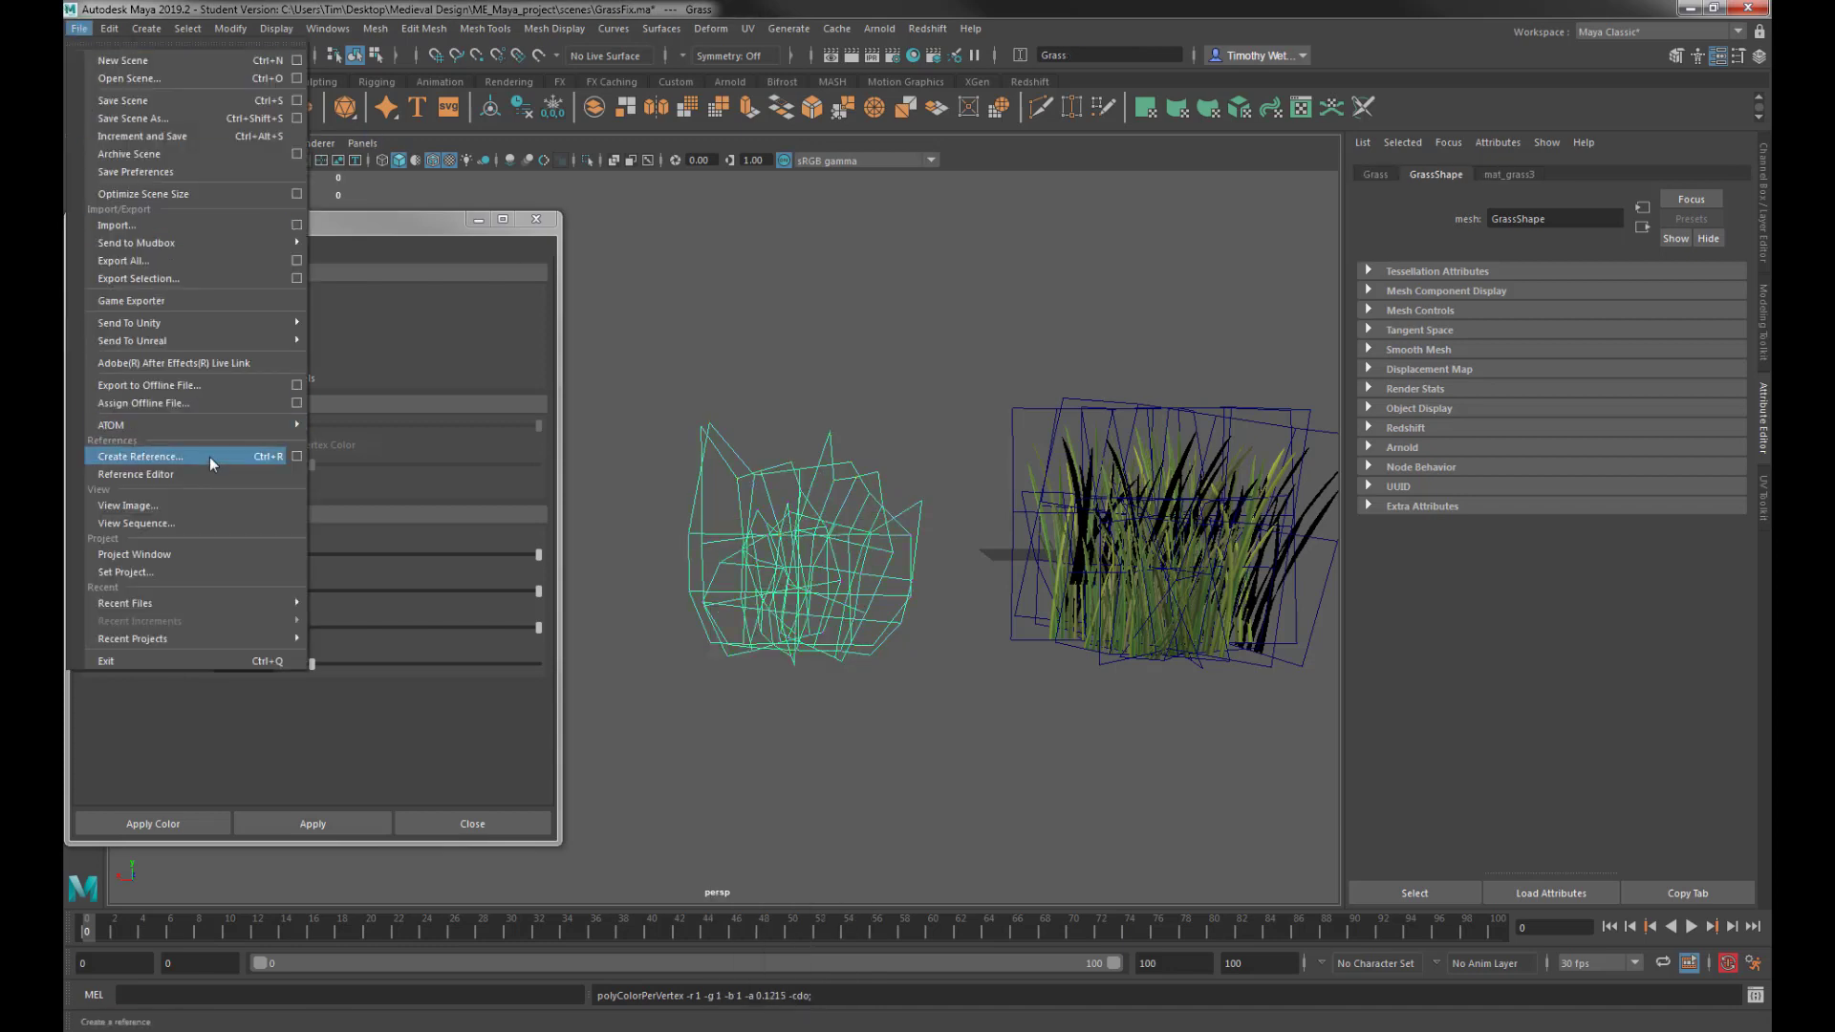
{"action": "left_click", "coordinate": [129, 278]}
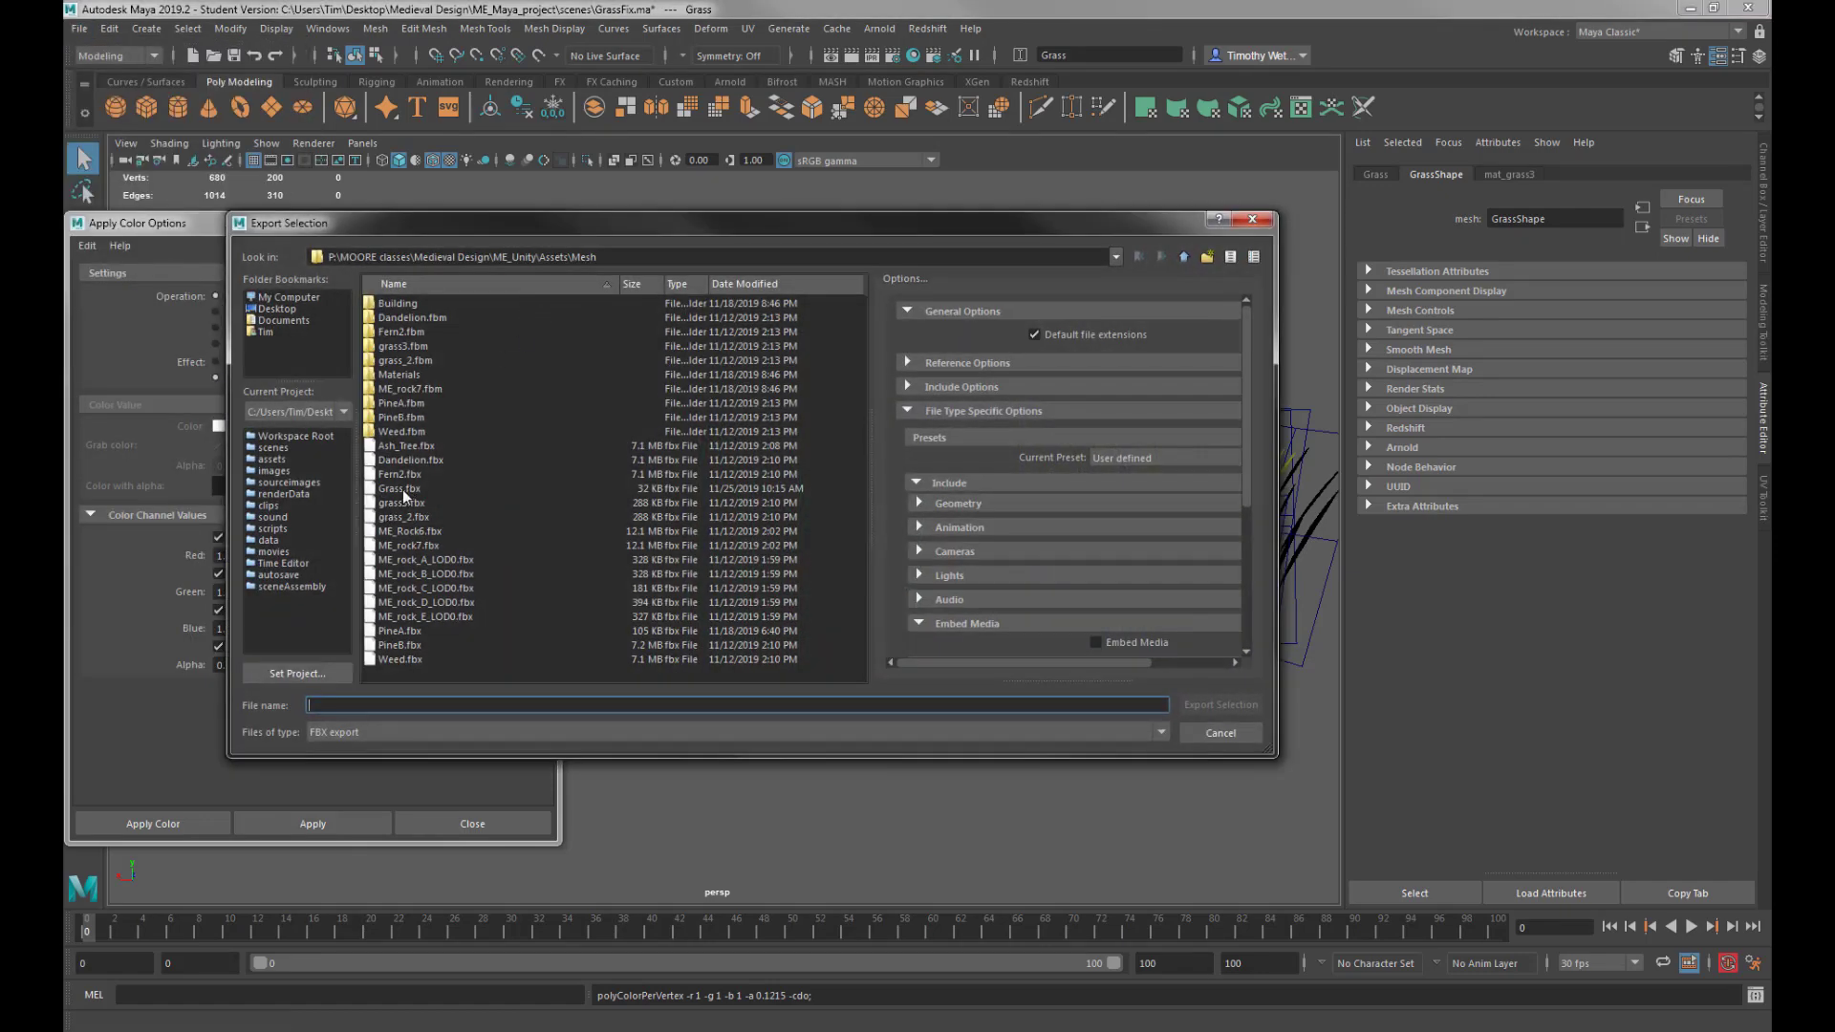
{"action": "left_click", "coordinate": [402, 489]}
{"action": "left_click", "coordinate": [1217, 707]}
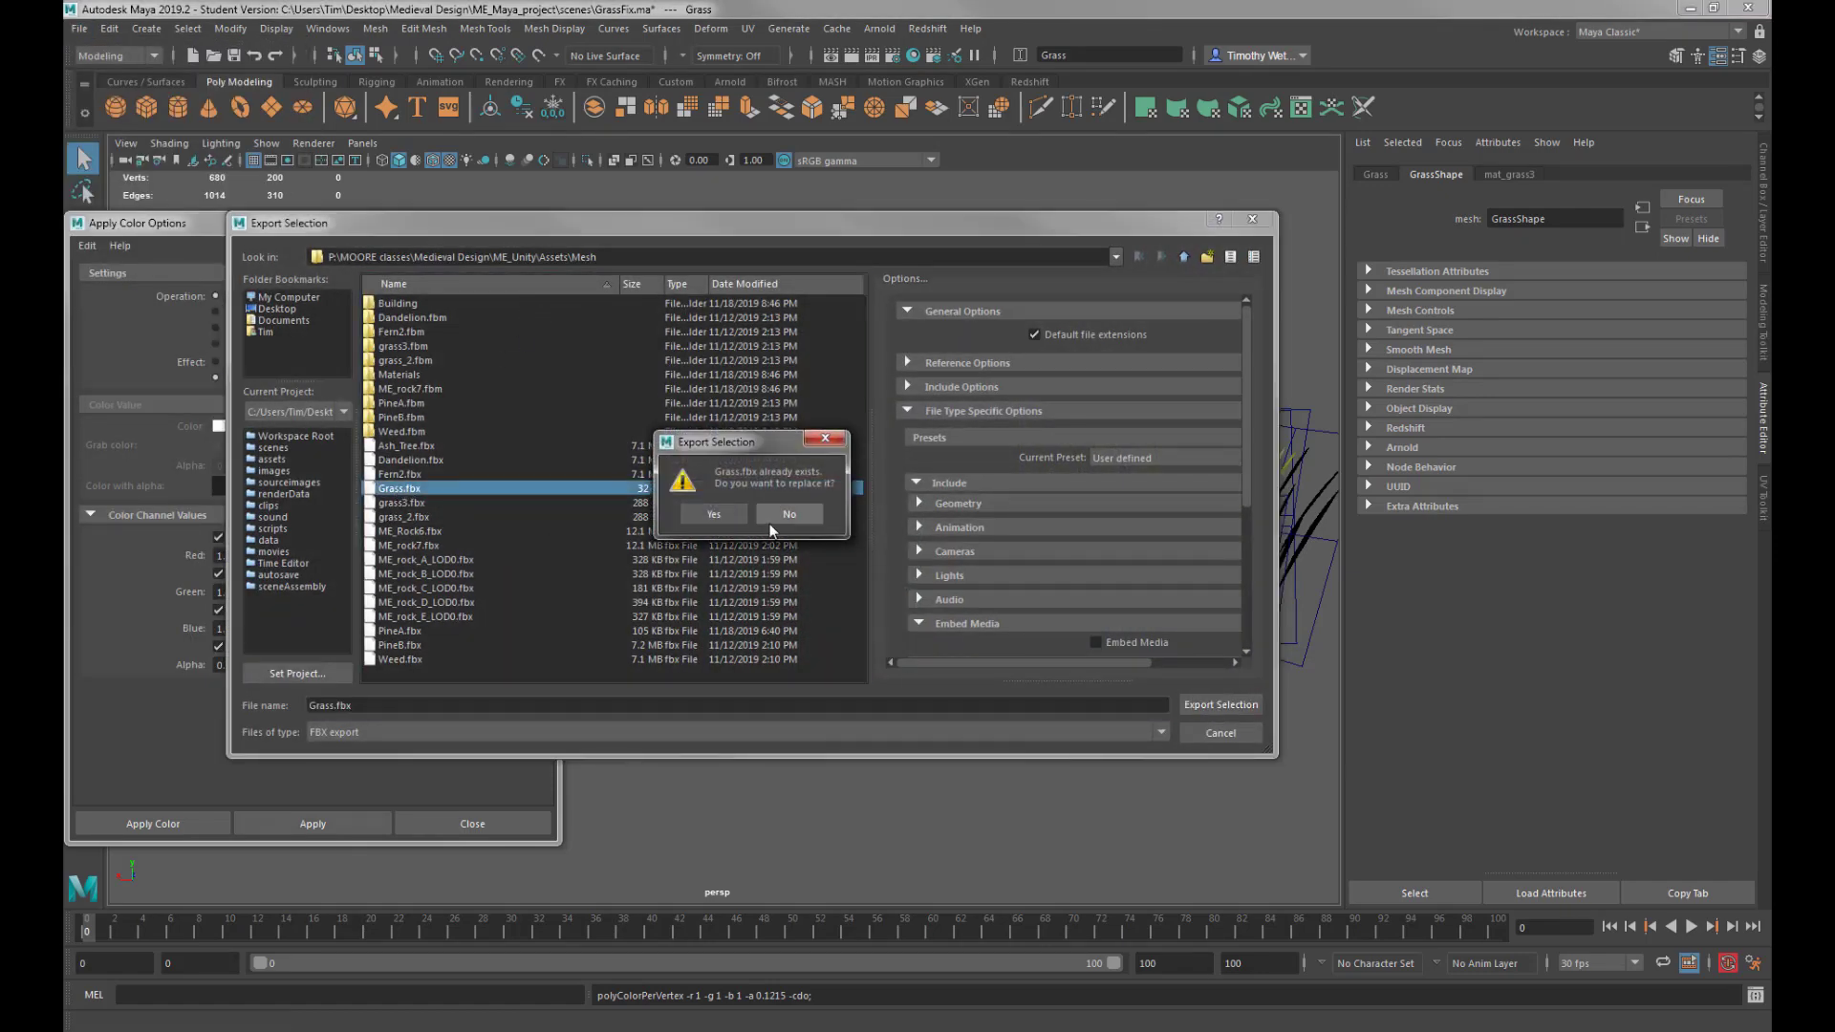
{"action": "left_click", "coordinate": [706, 520]}
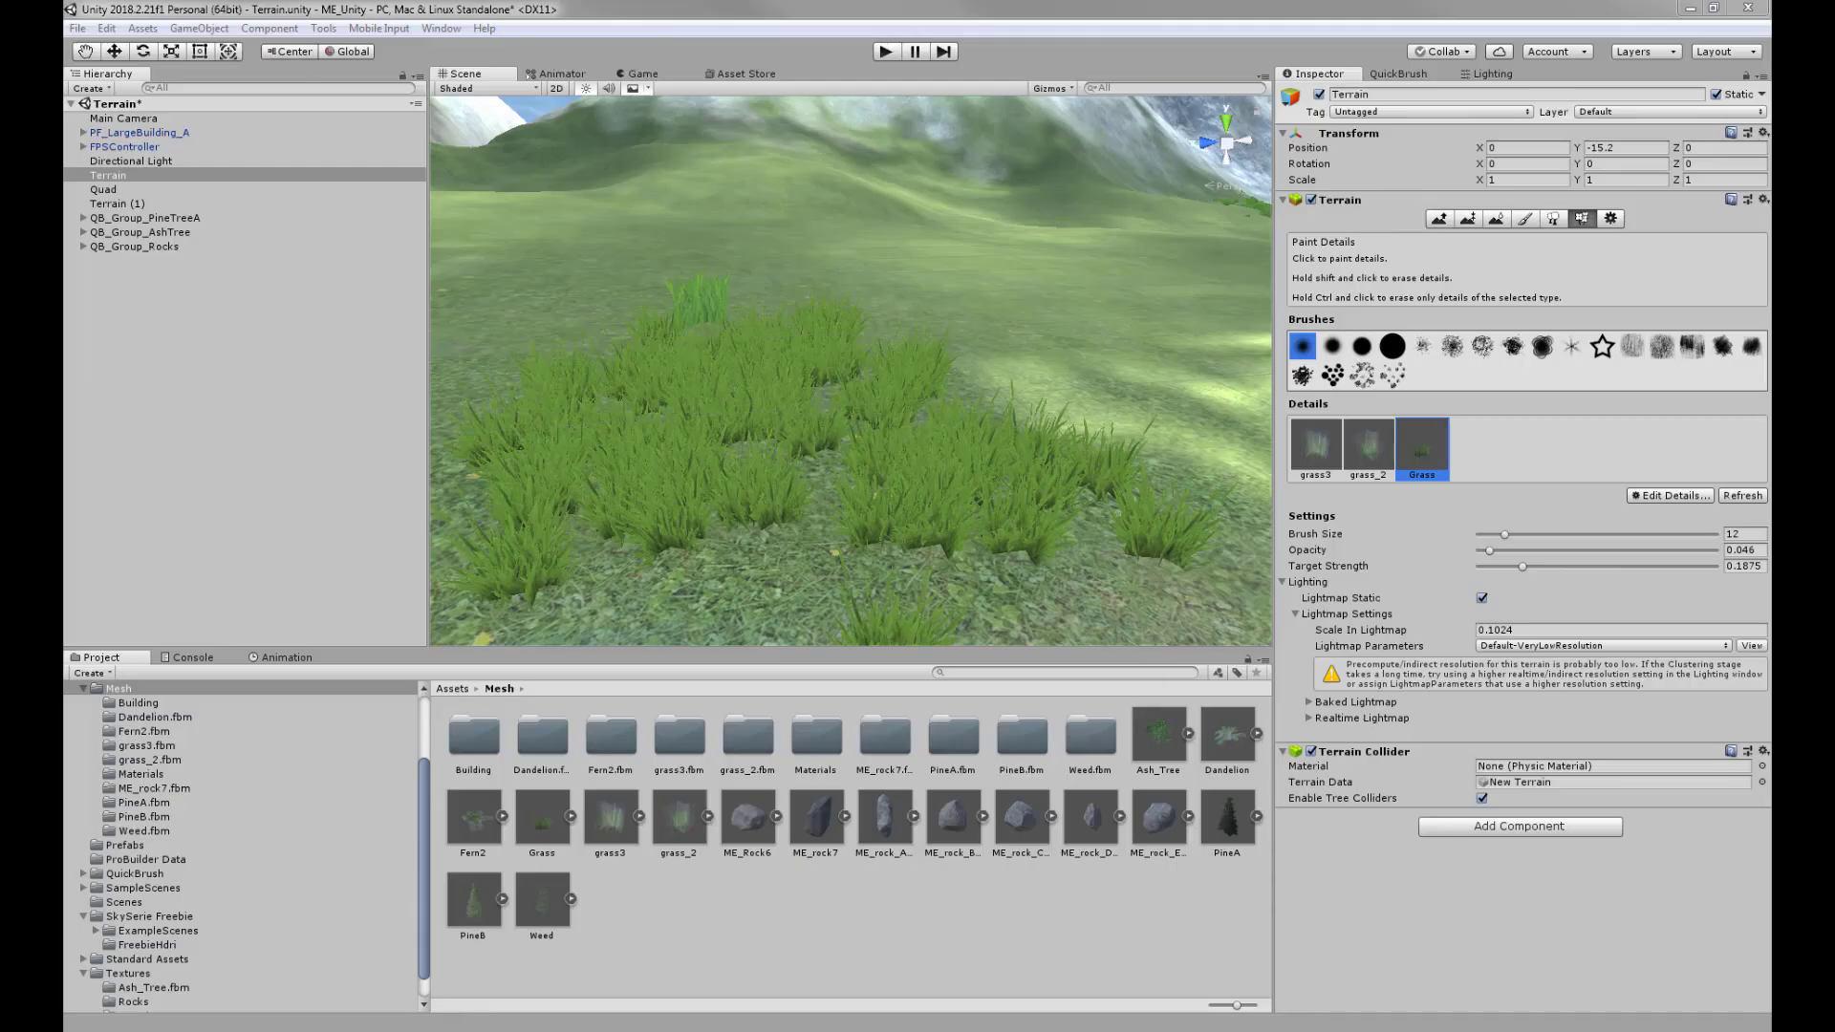
Select the Grass entry in the terrain details, open it for editing and reapply its settings to load the re-exported mesh.
{"action": "left_click", "coordinate": [1424, 447]}
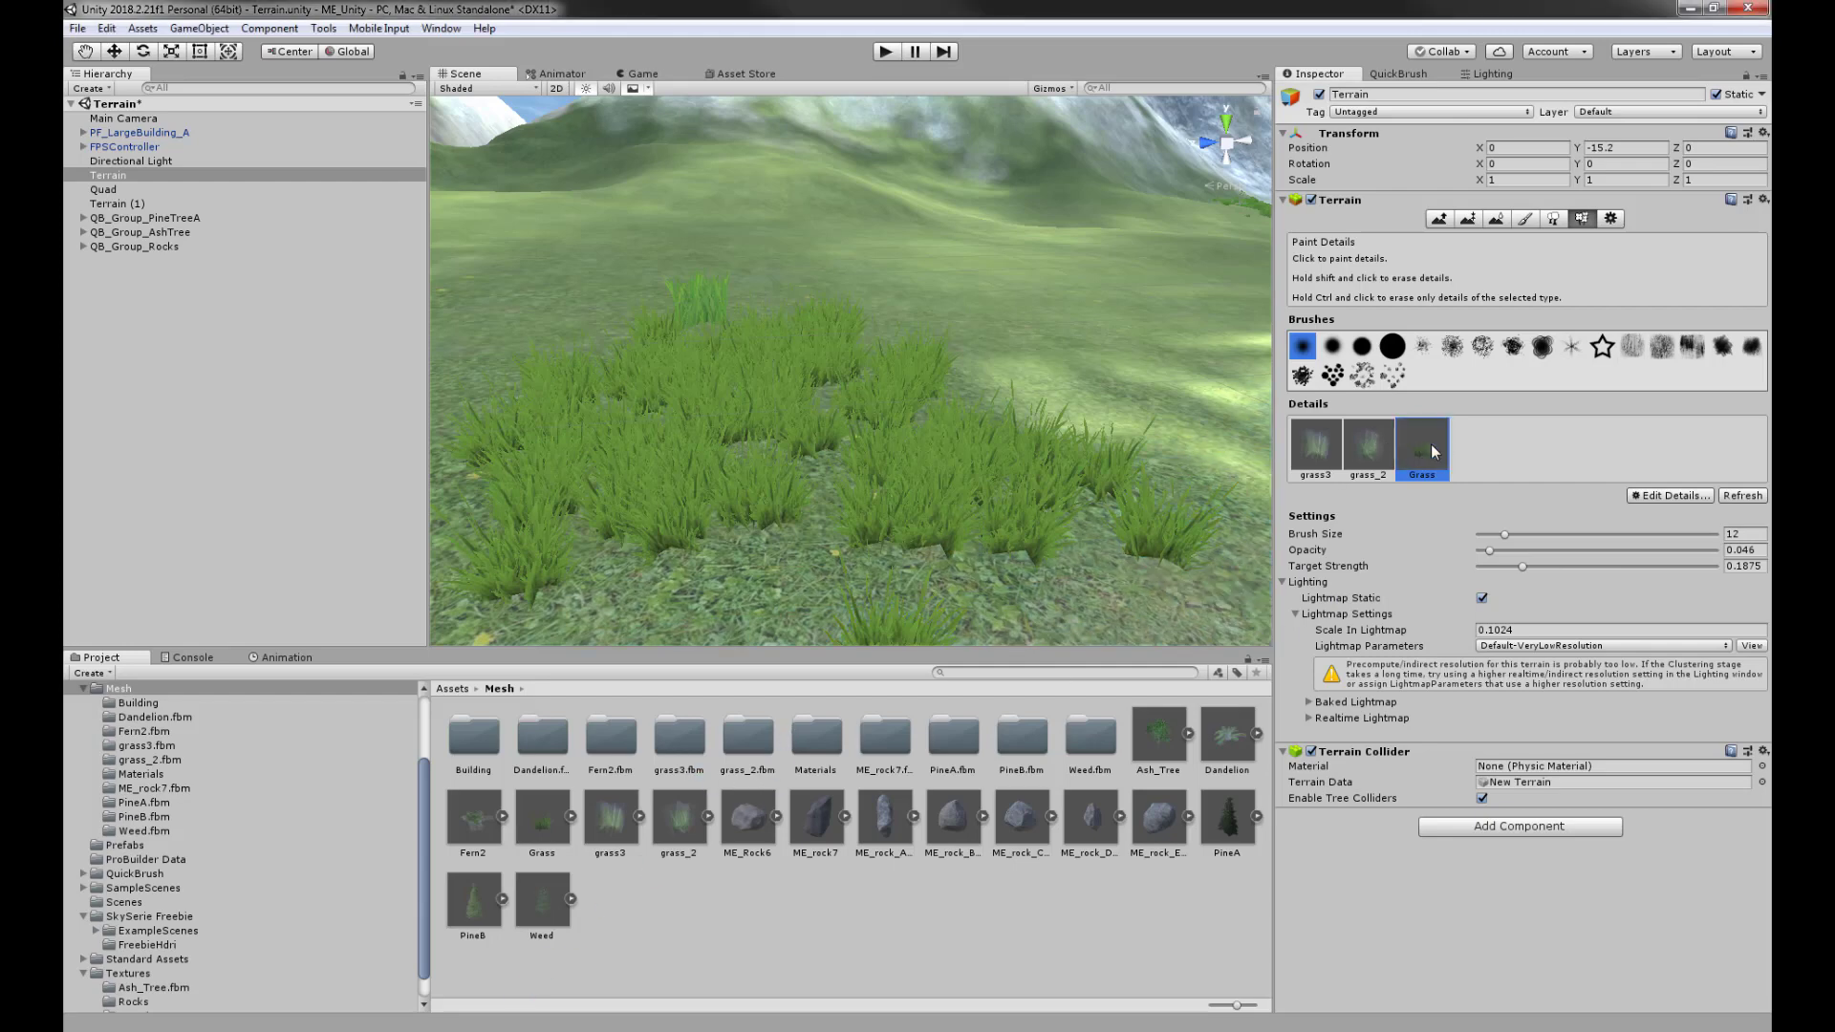
{"action": "left_click", "coordinate": [1682, 495]}
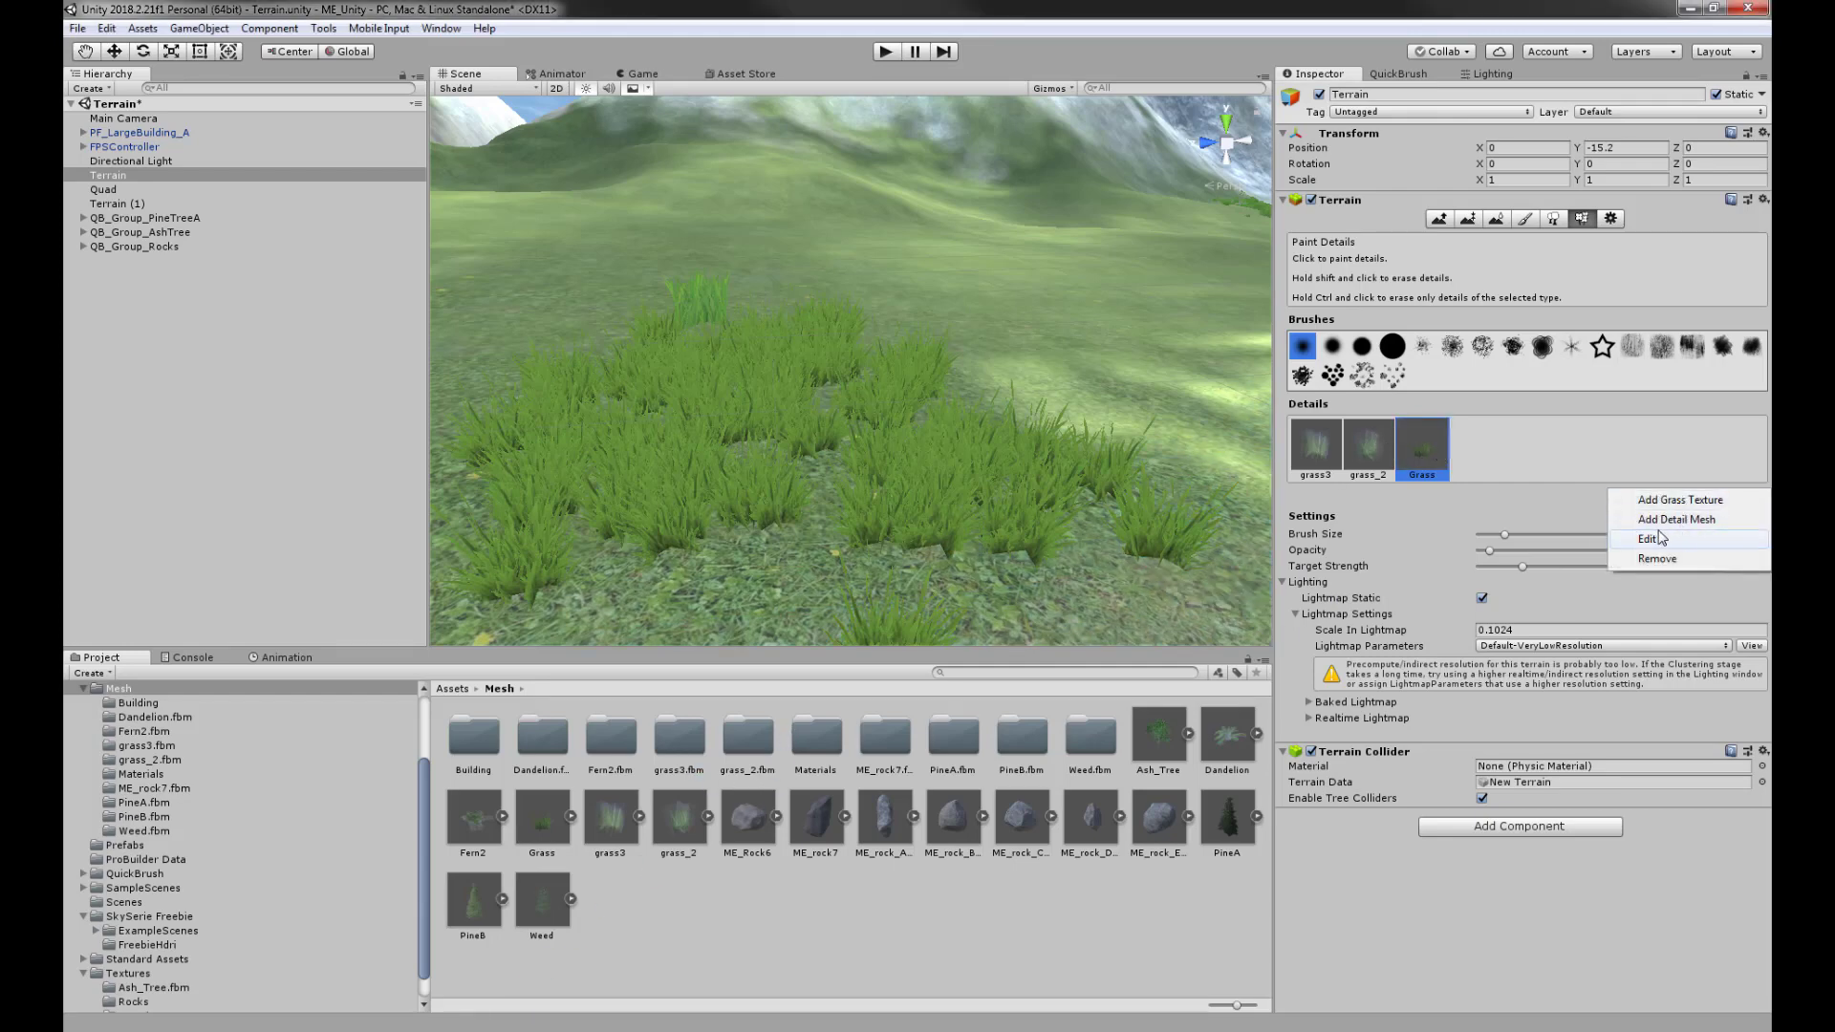
{"action": "left_click", "coordinate": [1667, 538]}
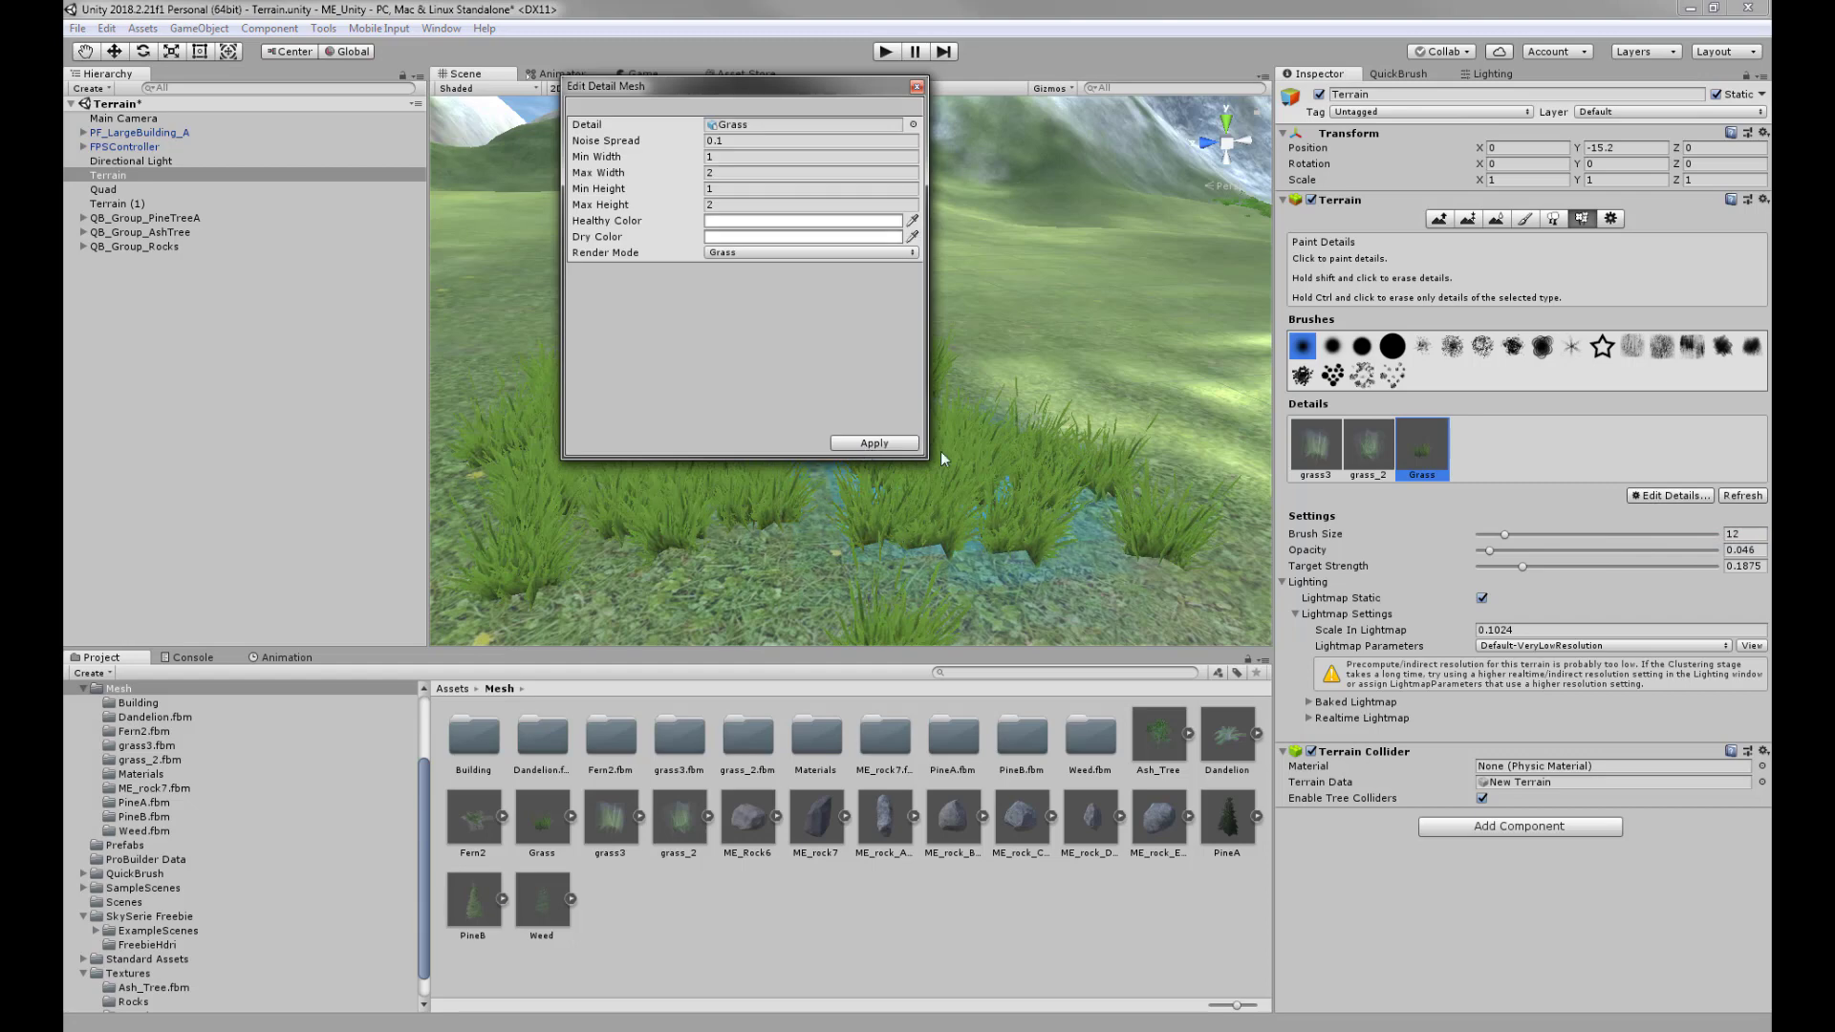
{"action": "left_click", "coordinate": [875, 444]}
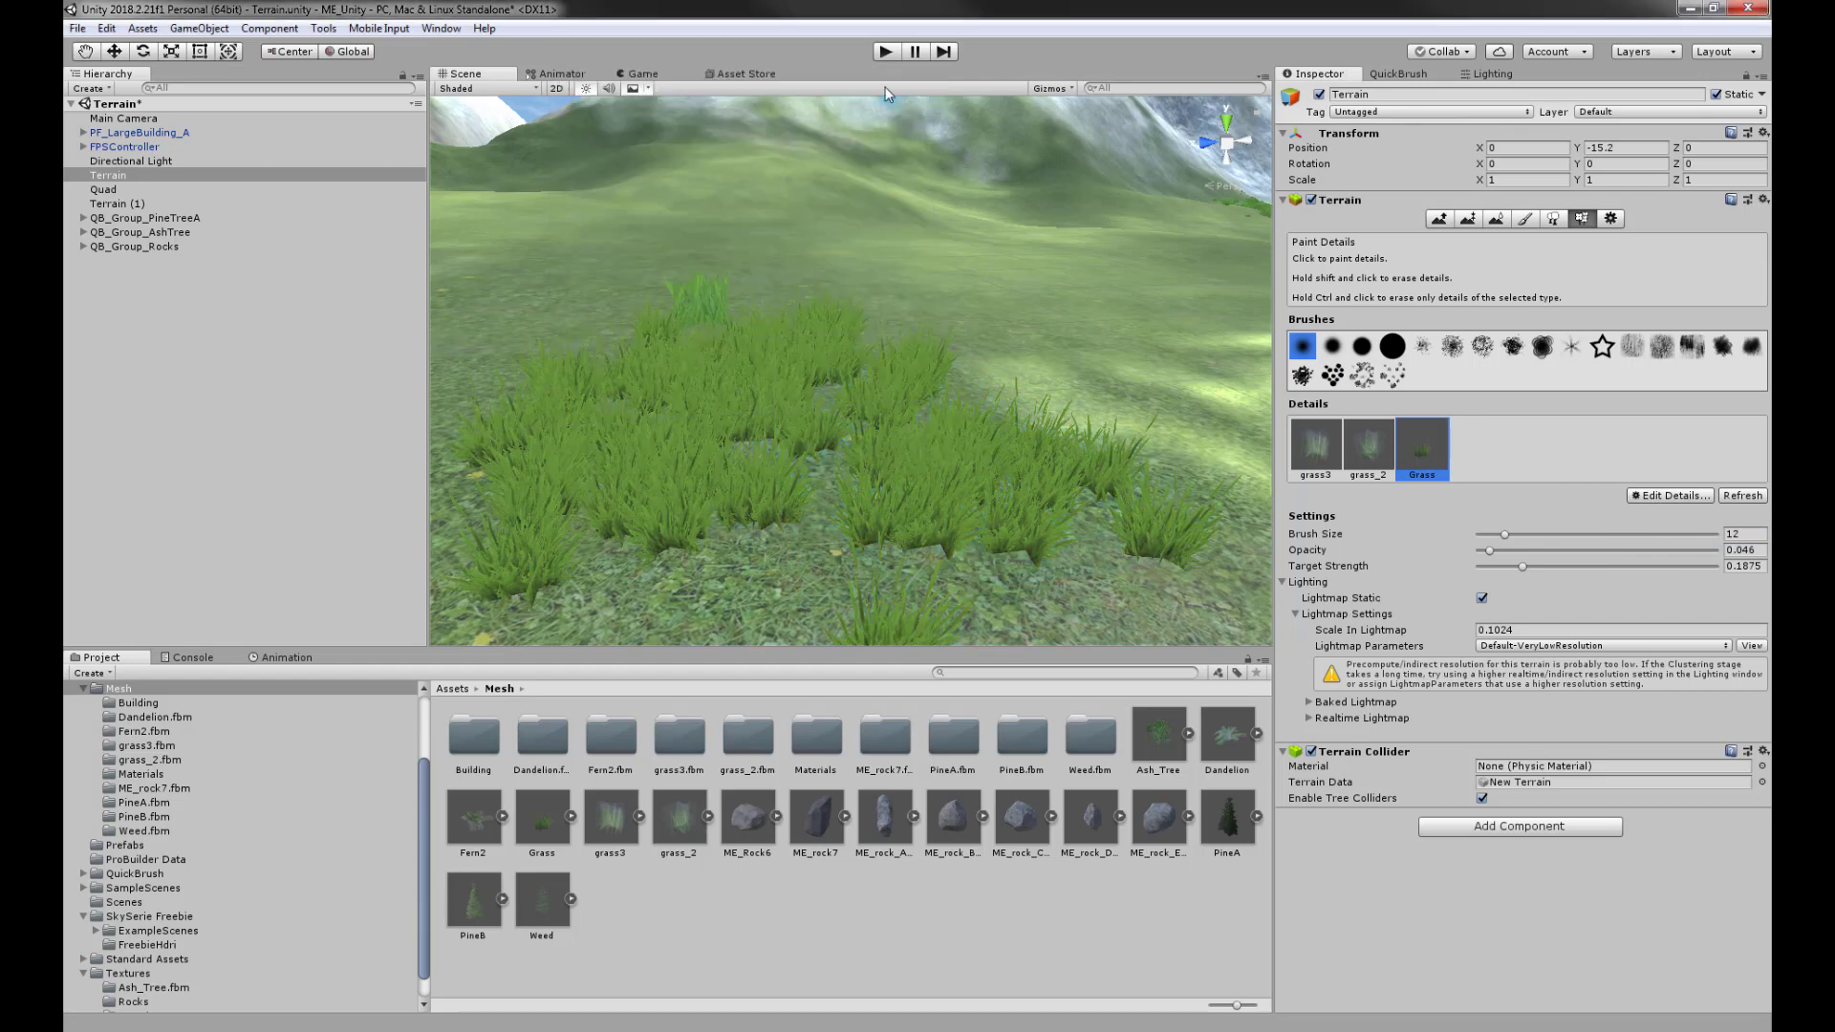
Play-test the scene, move around the grass patch to examine its wind movement from several sides, and stop the game.
{"action": "left_click", "coordinate": [886, 51]}
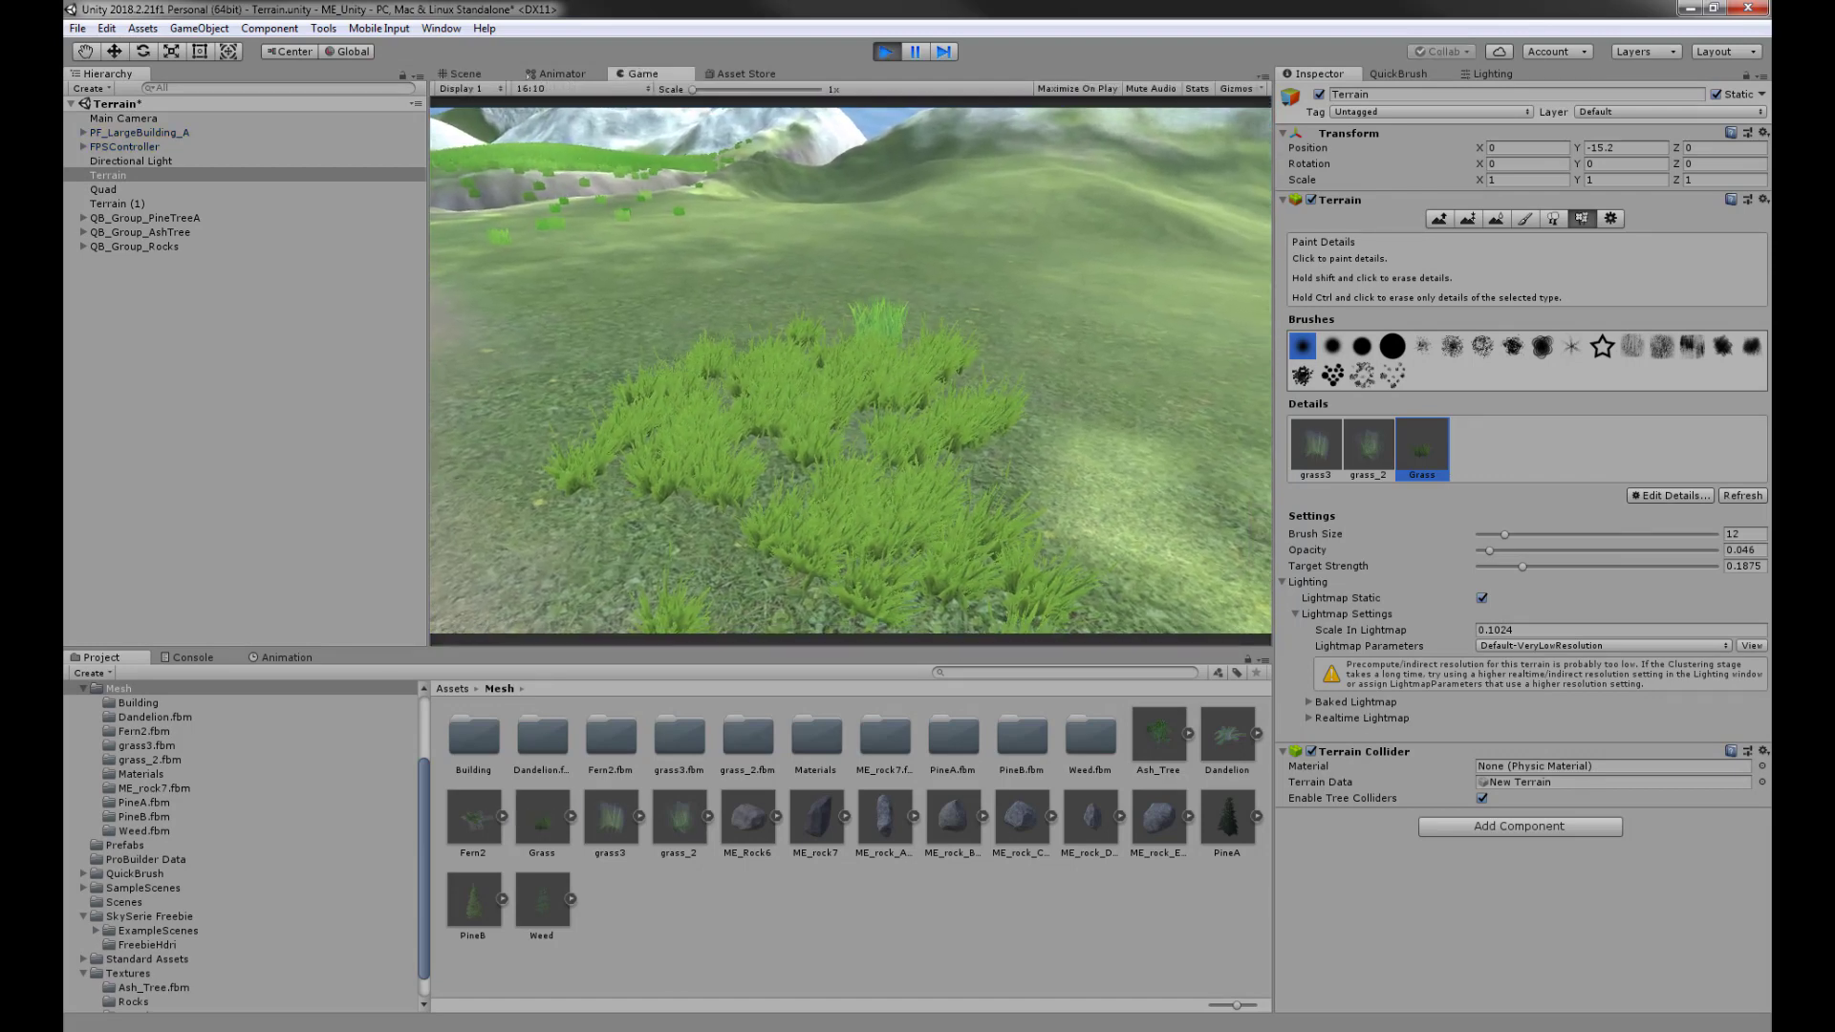
{"action": "key", "text": "a"}
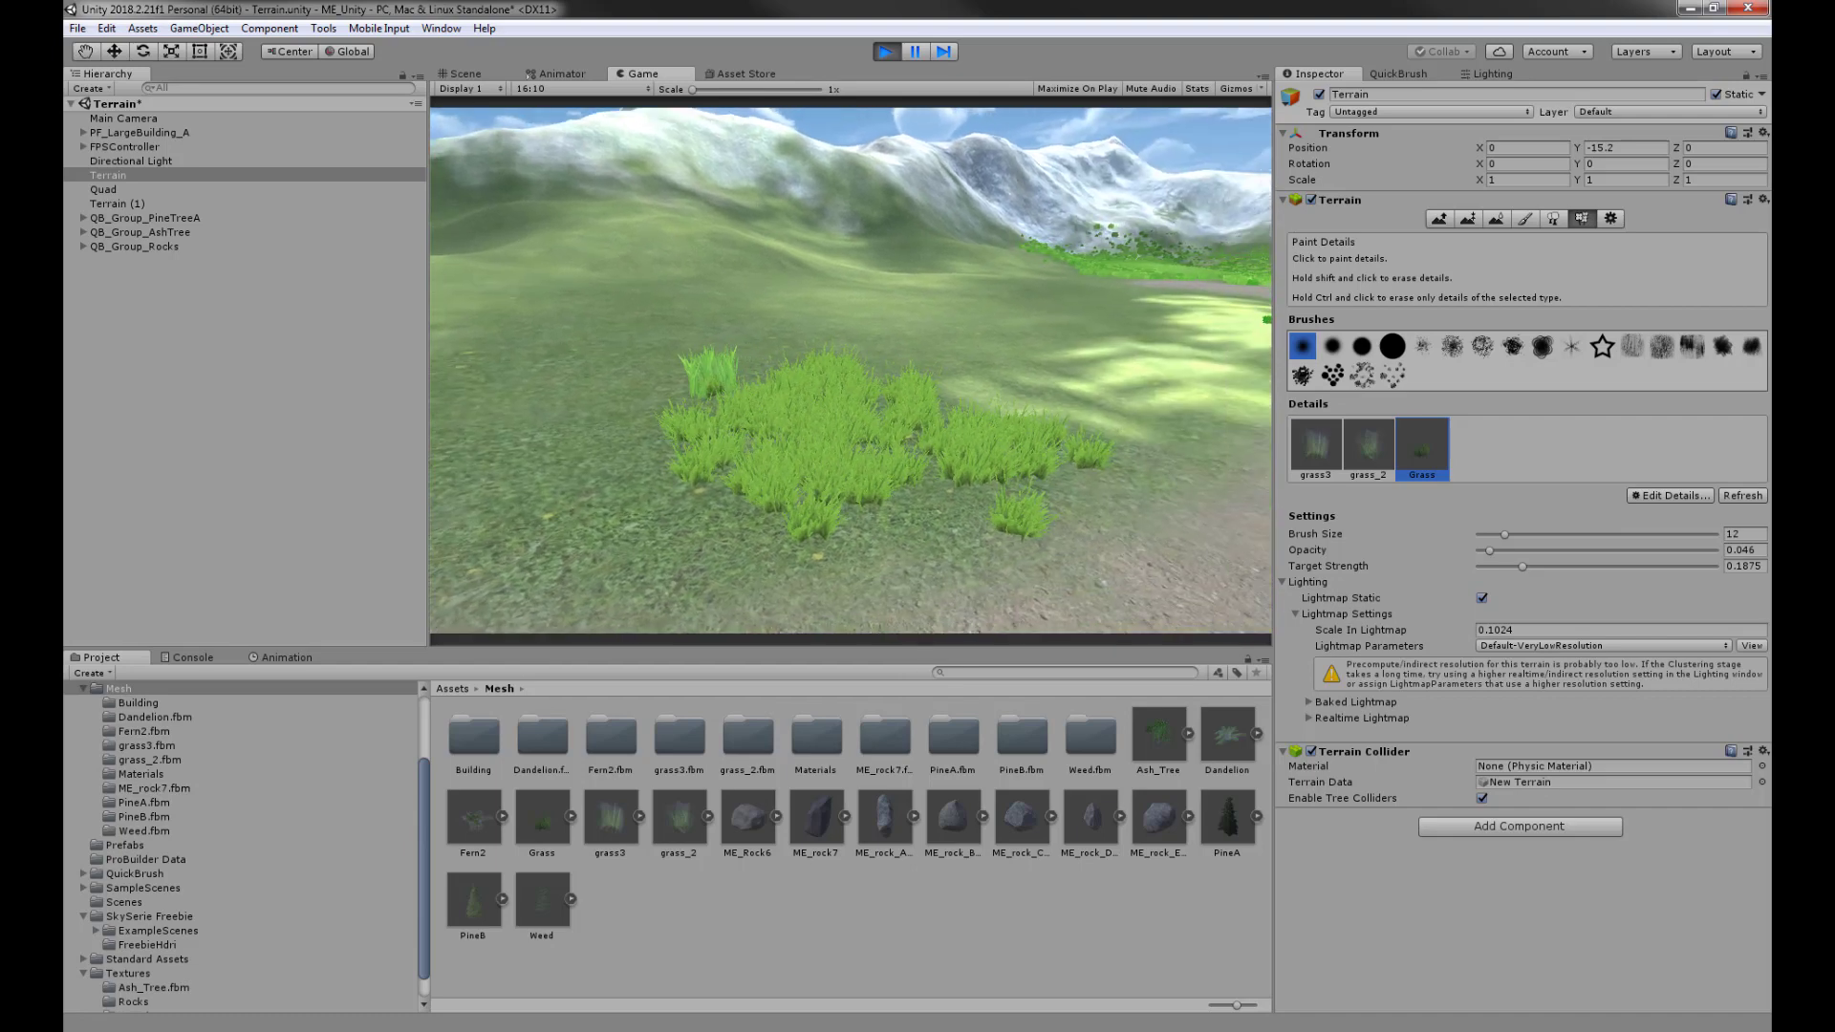
{"action": "key", "text": "super"}
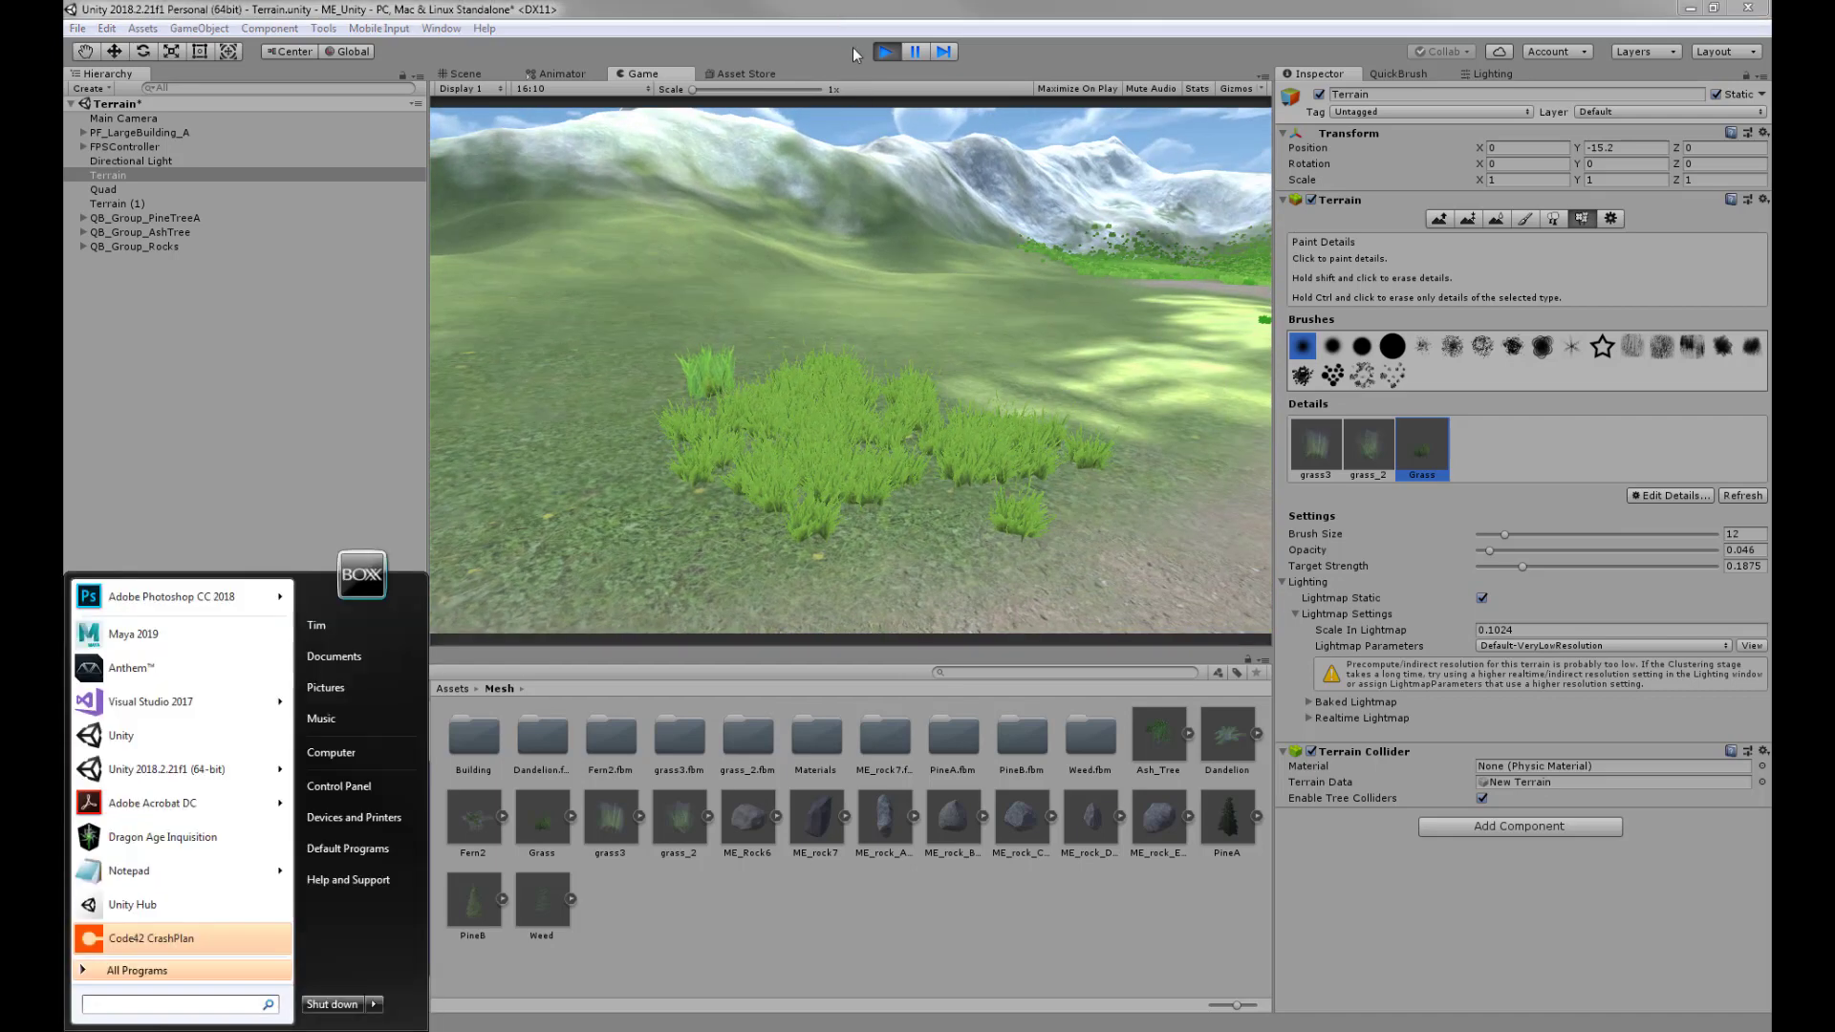
{"action": "left_click", "coordinate": [886, 52]}
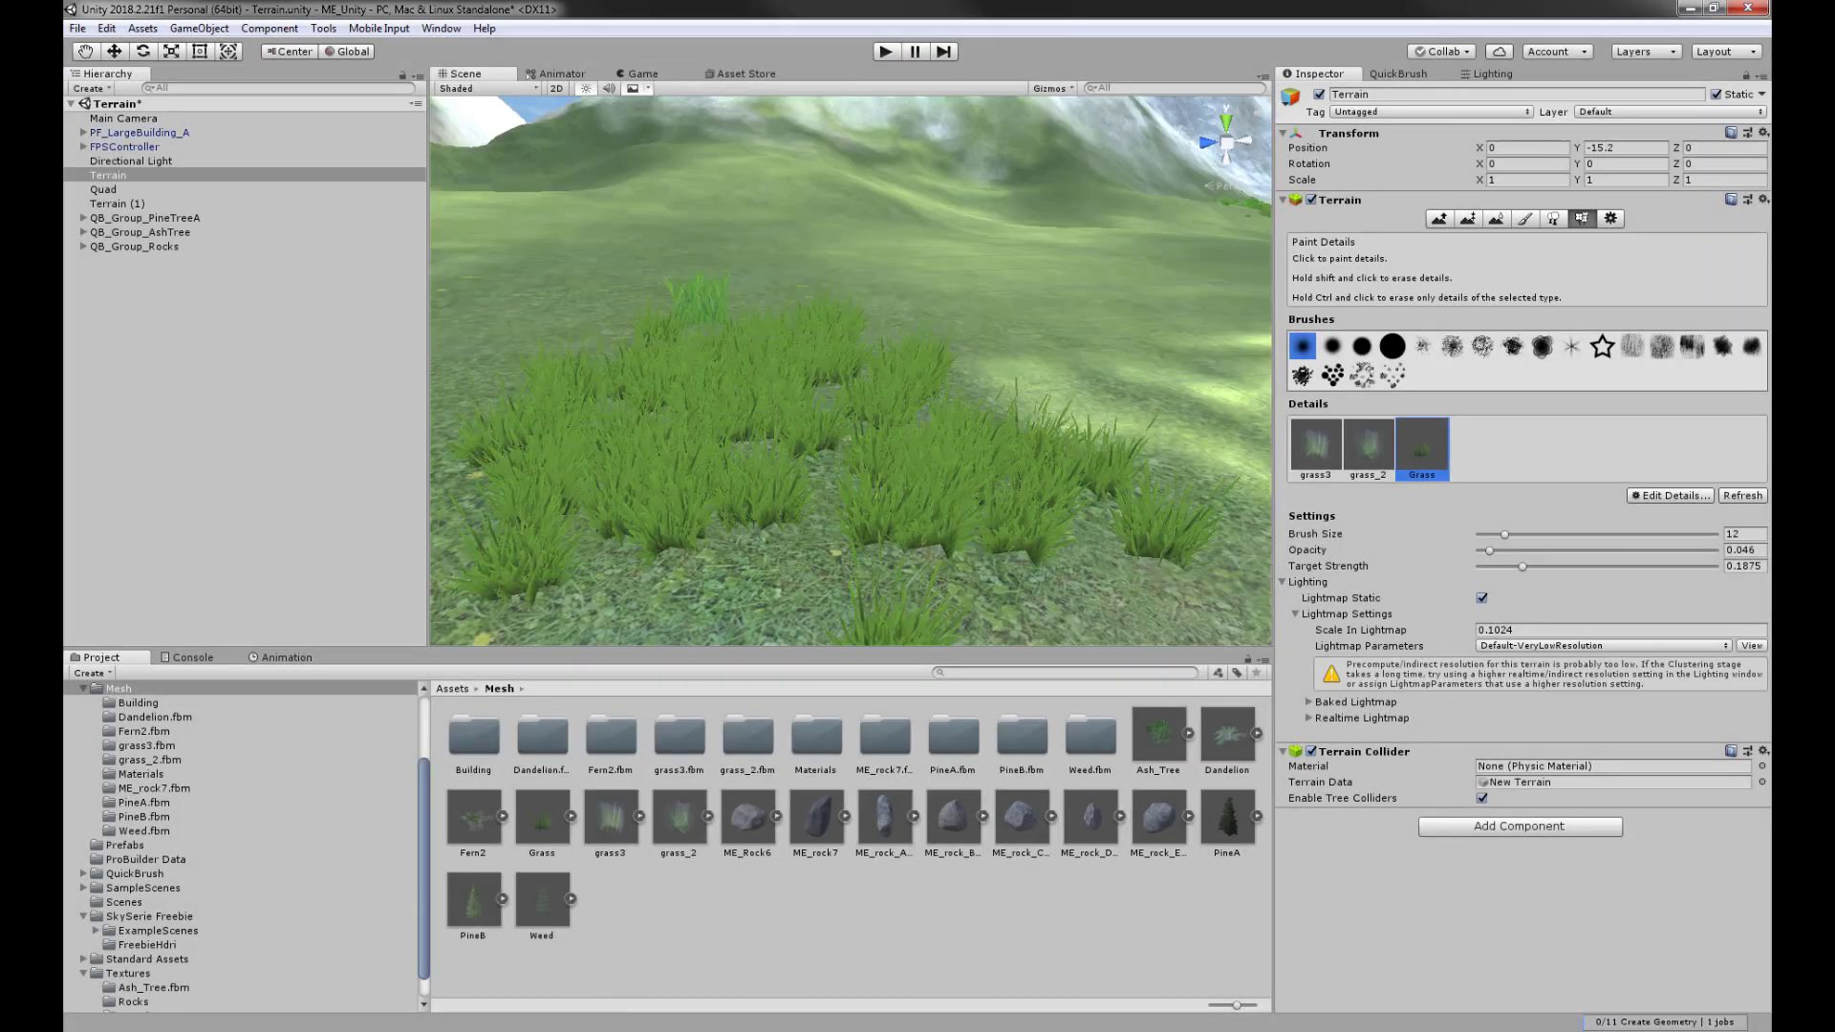
Switch to Maya and select the grass_2 mesh next to the Grass mesh.
{"action": "right_click", "coordinate": [535, 1031]}
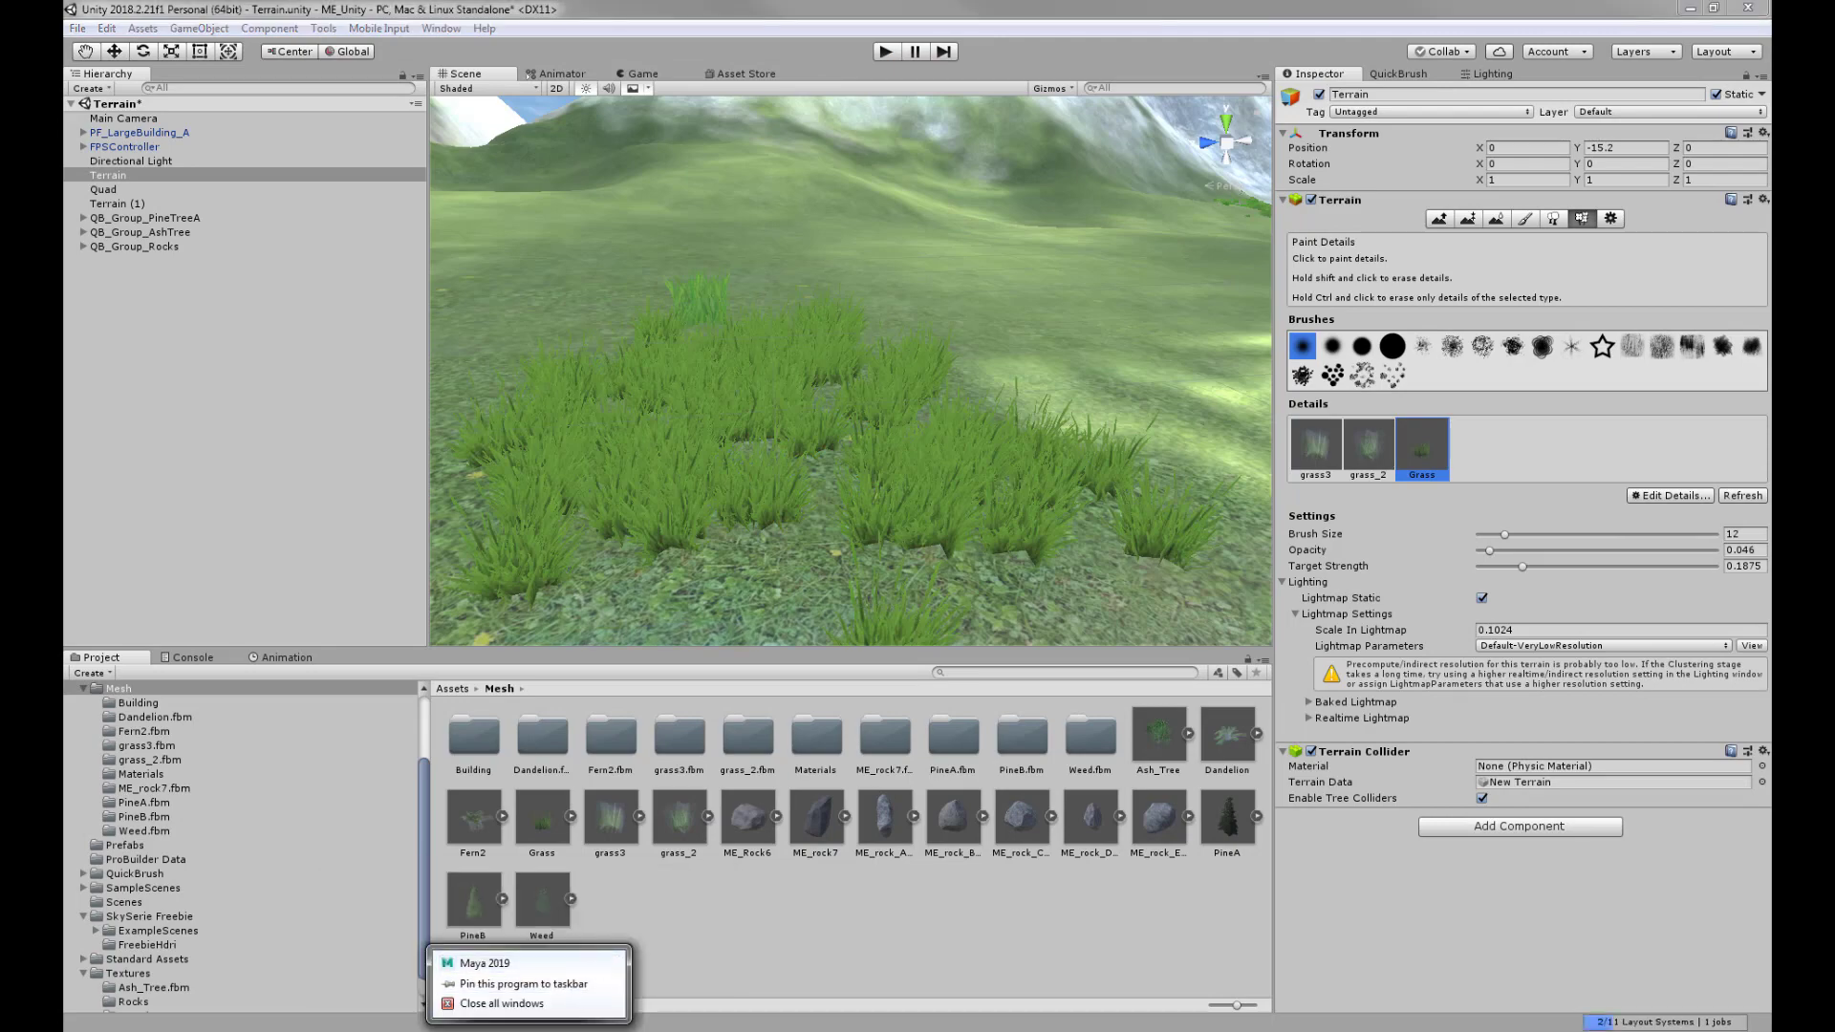
{"action": "left_click", "coordinate": [535, 1030]}
{"action": "left_click", "coordinate": [590, 967]}
{"action": "scroll", "coordinate": [1008, 559], "scroll_direction": "up", "scroll_amount": 1}
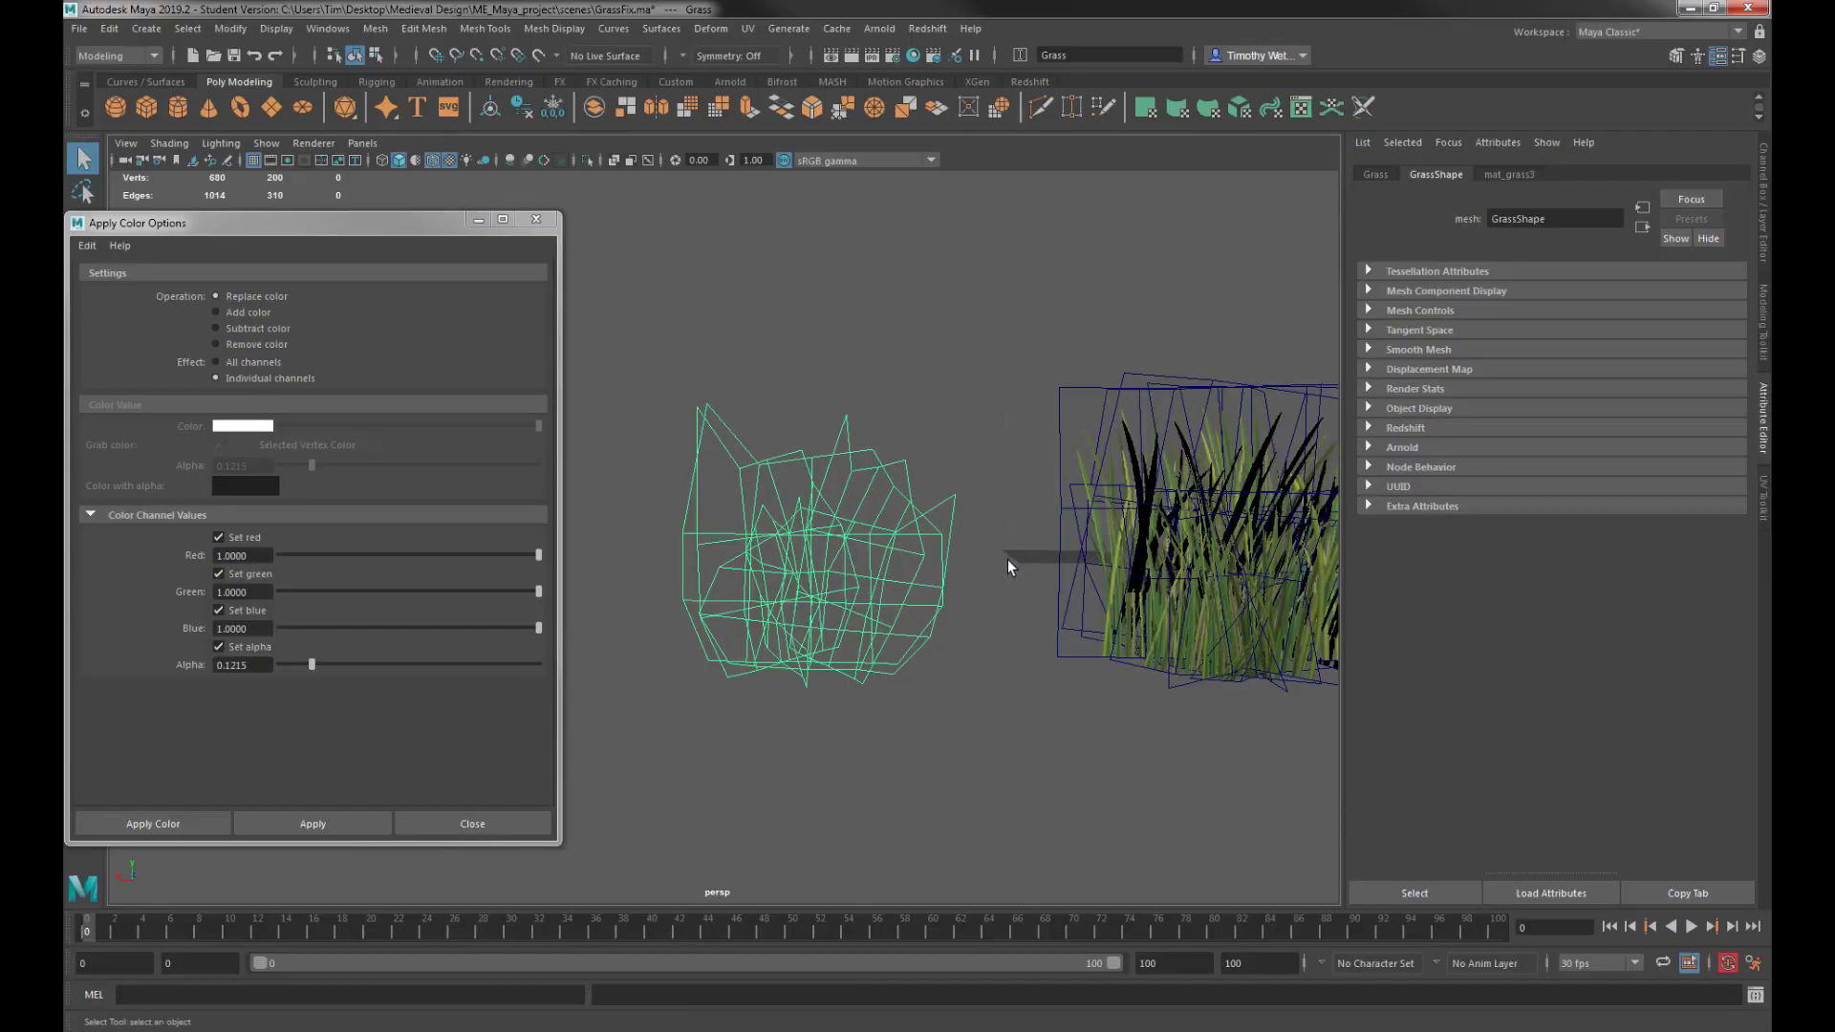
{"action": "middle_click_drag", "start_coordinate": [1007, 559], "coordinate": [667, 562], "text": "alt"}
{"action": "scroll", "coordinate": [667, 562], "scroll_direction": "down", "scroll_amount": 4}
{"action": "scroll", "coordinate": [809, 547], "scroll_direction": "up", "scroll_amount": 3}
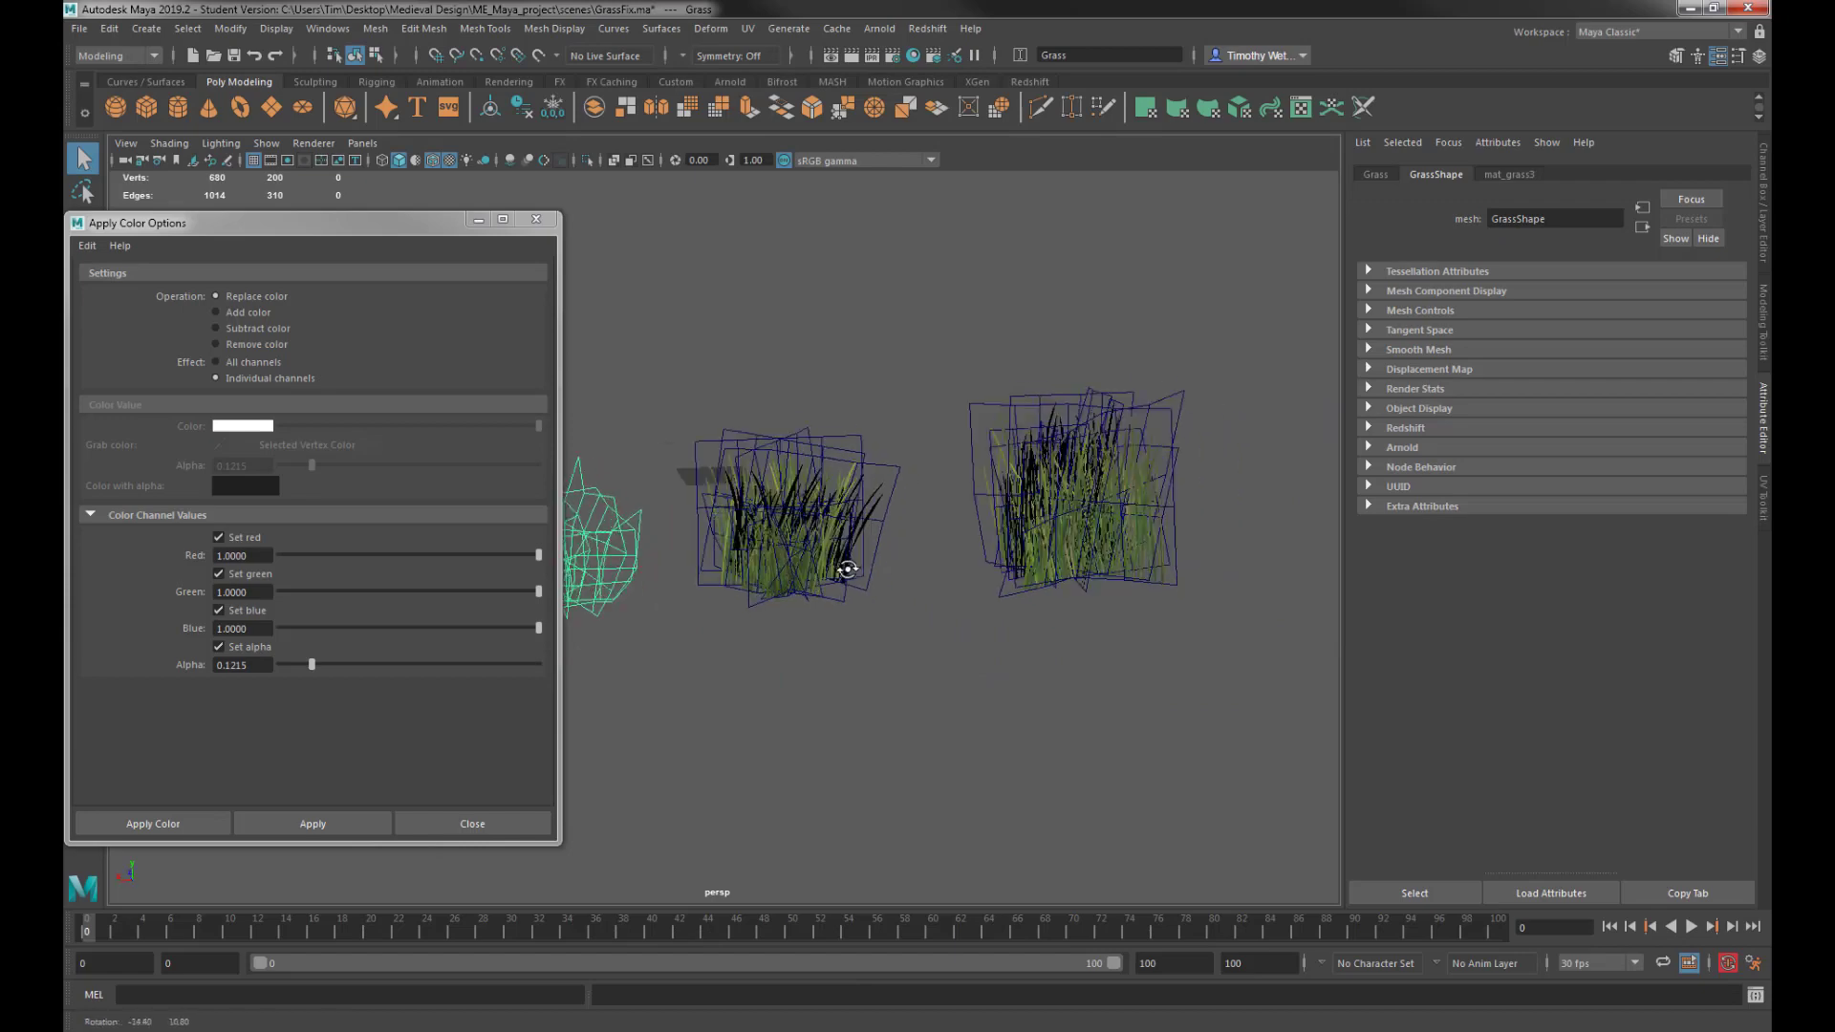
{"action": "left_click", "coordinate": [807, 554]}
{"action": "middle_click_drag", "start_coordinate": [806, 554], "coordinate": [1055, 637], "text": "alt"}
{"action": "left_click_drag", "start_coordinate": [1055, 637], "coordinate": [887, 639], "text": "alt"}
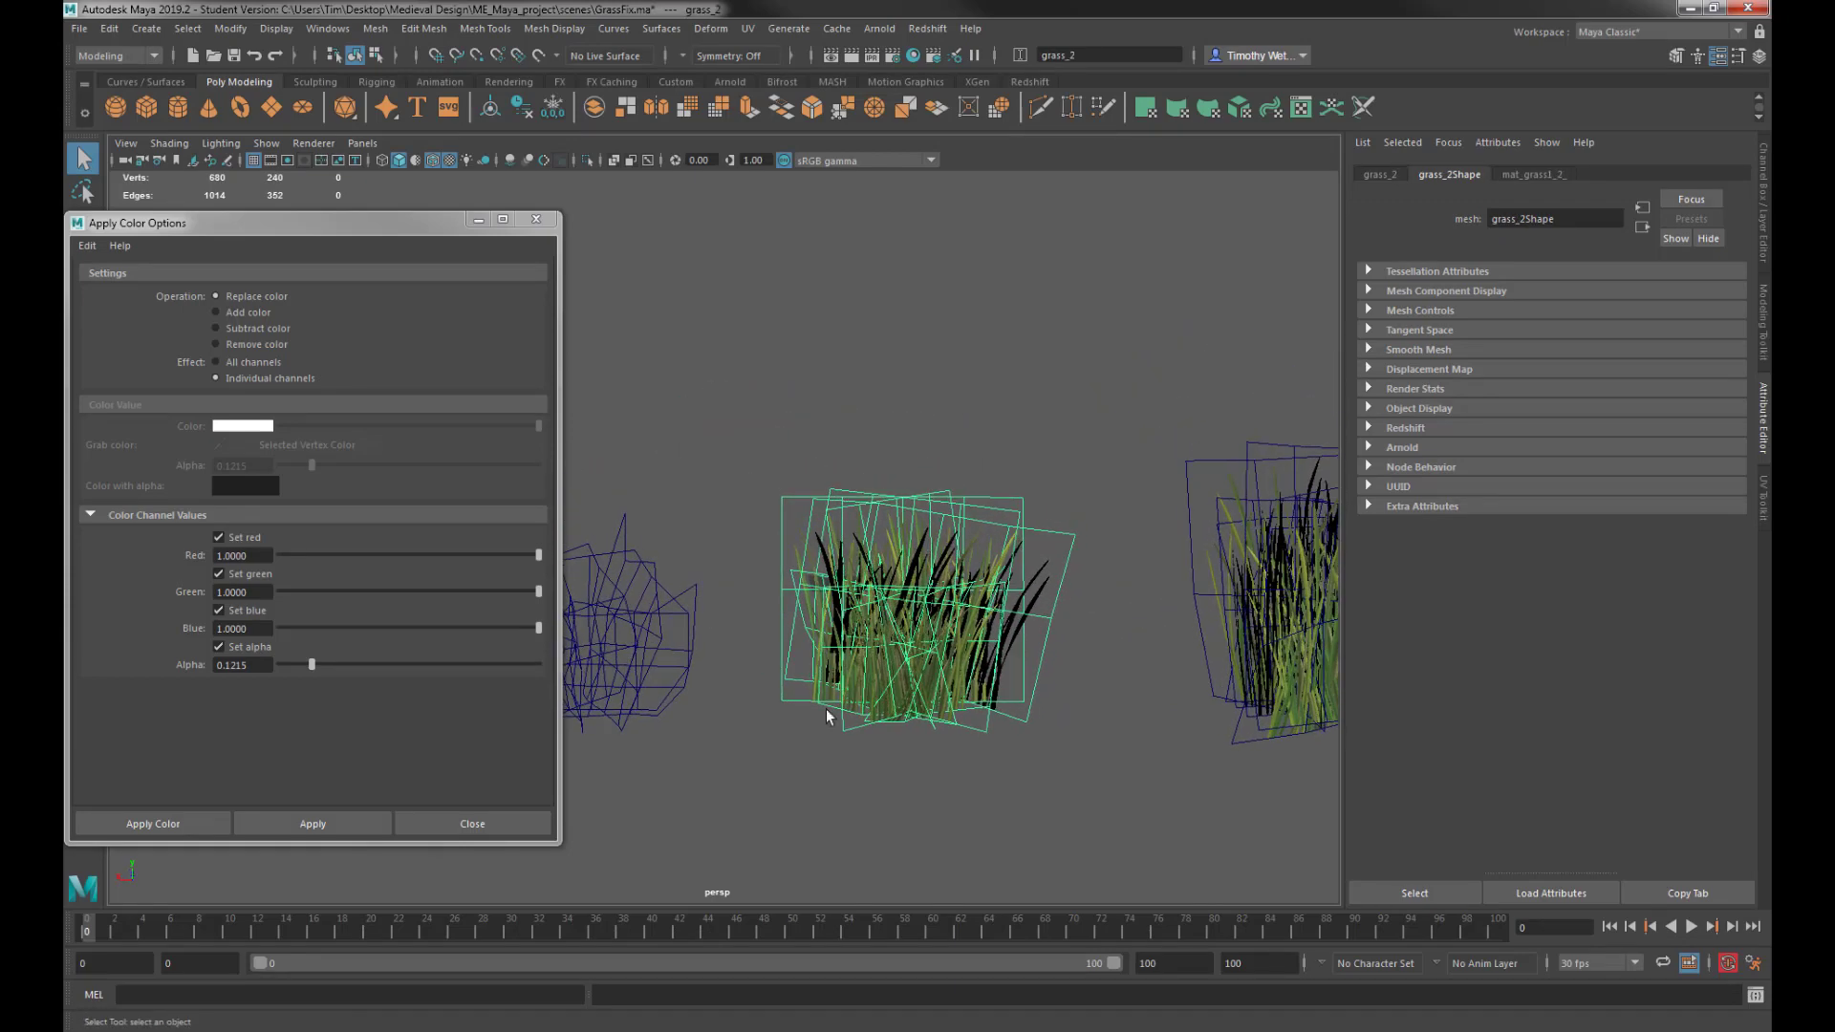
Apply an alpha of 0 to all vertices of the grass_2 mesh.
{"action": "left_click_drag", "start_coordinate": [311, 665], "coordinate": [281, 664]}
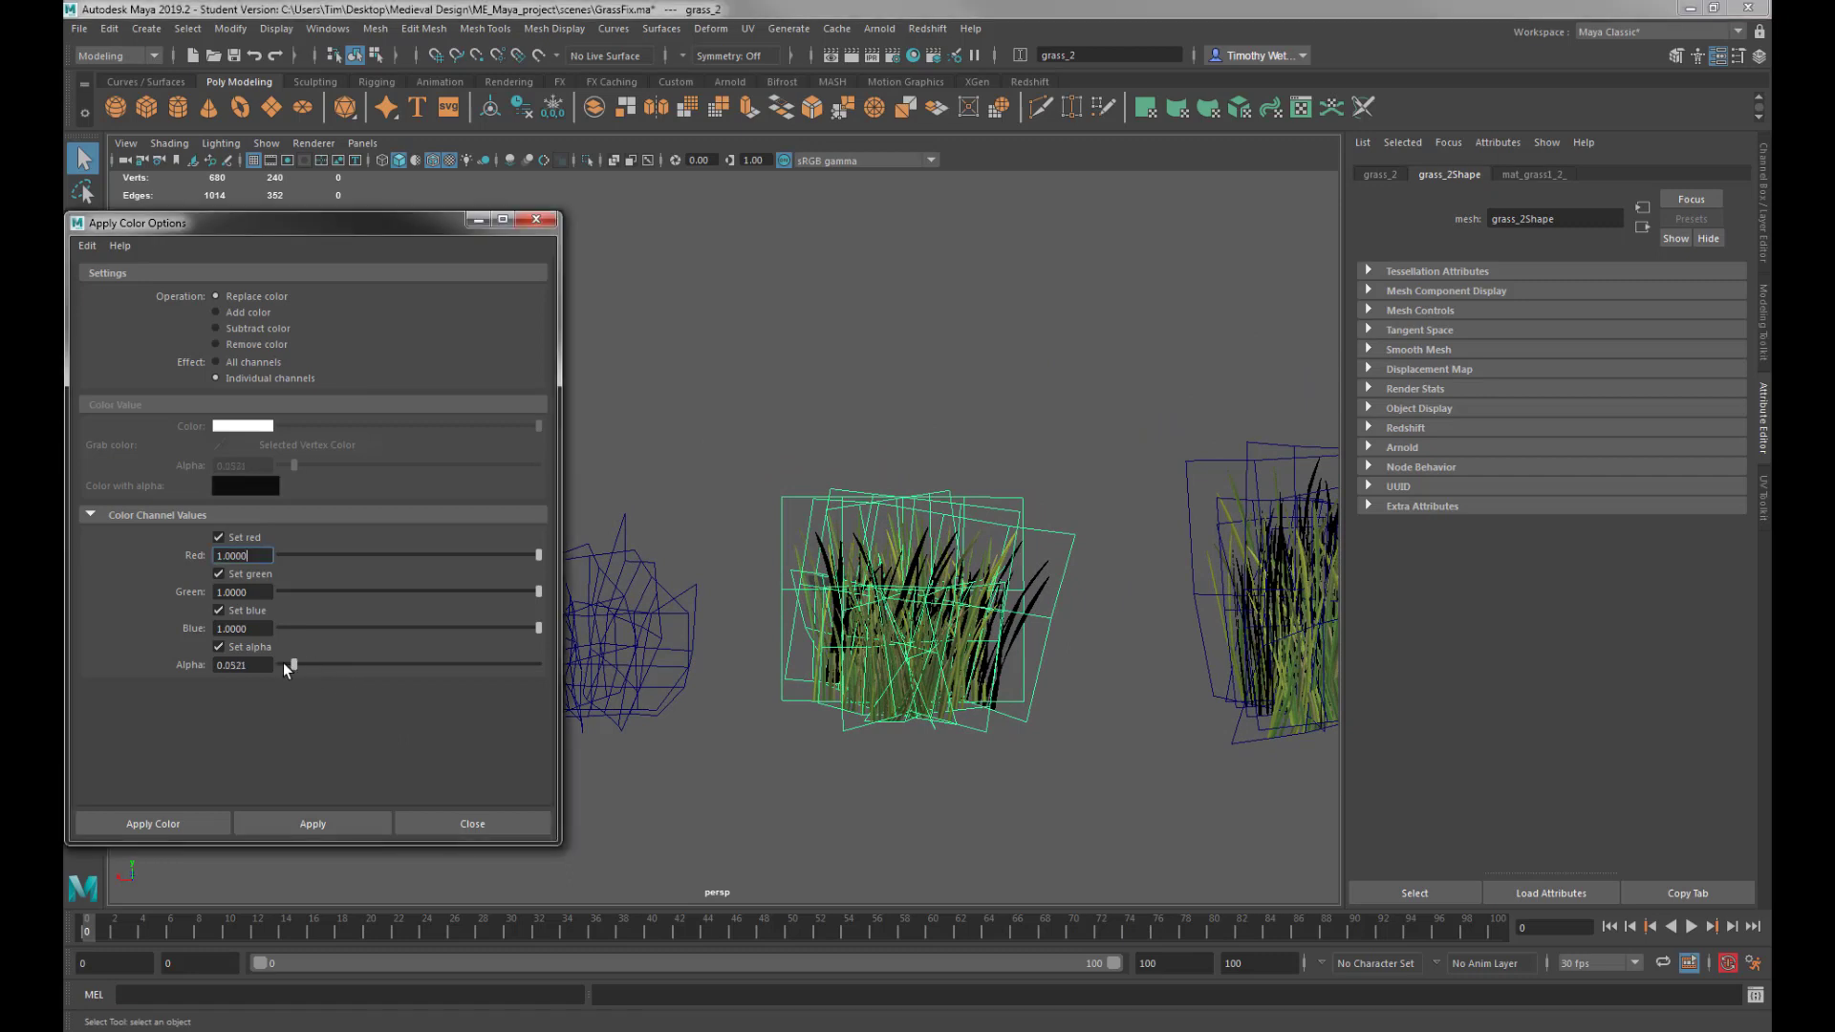
{"action": "right_click_drag", "start_coordinate": [921, 562], "coordinate": [833, 562]}
{"action": "left_click_drag", "start_coordinate": [711, 402], "coordinate": [1106, 783]}
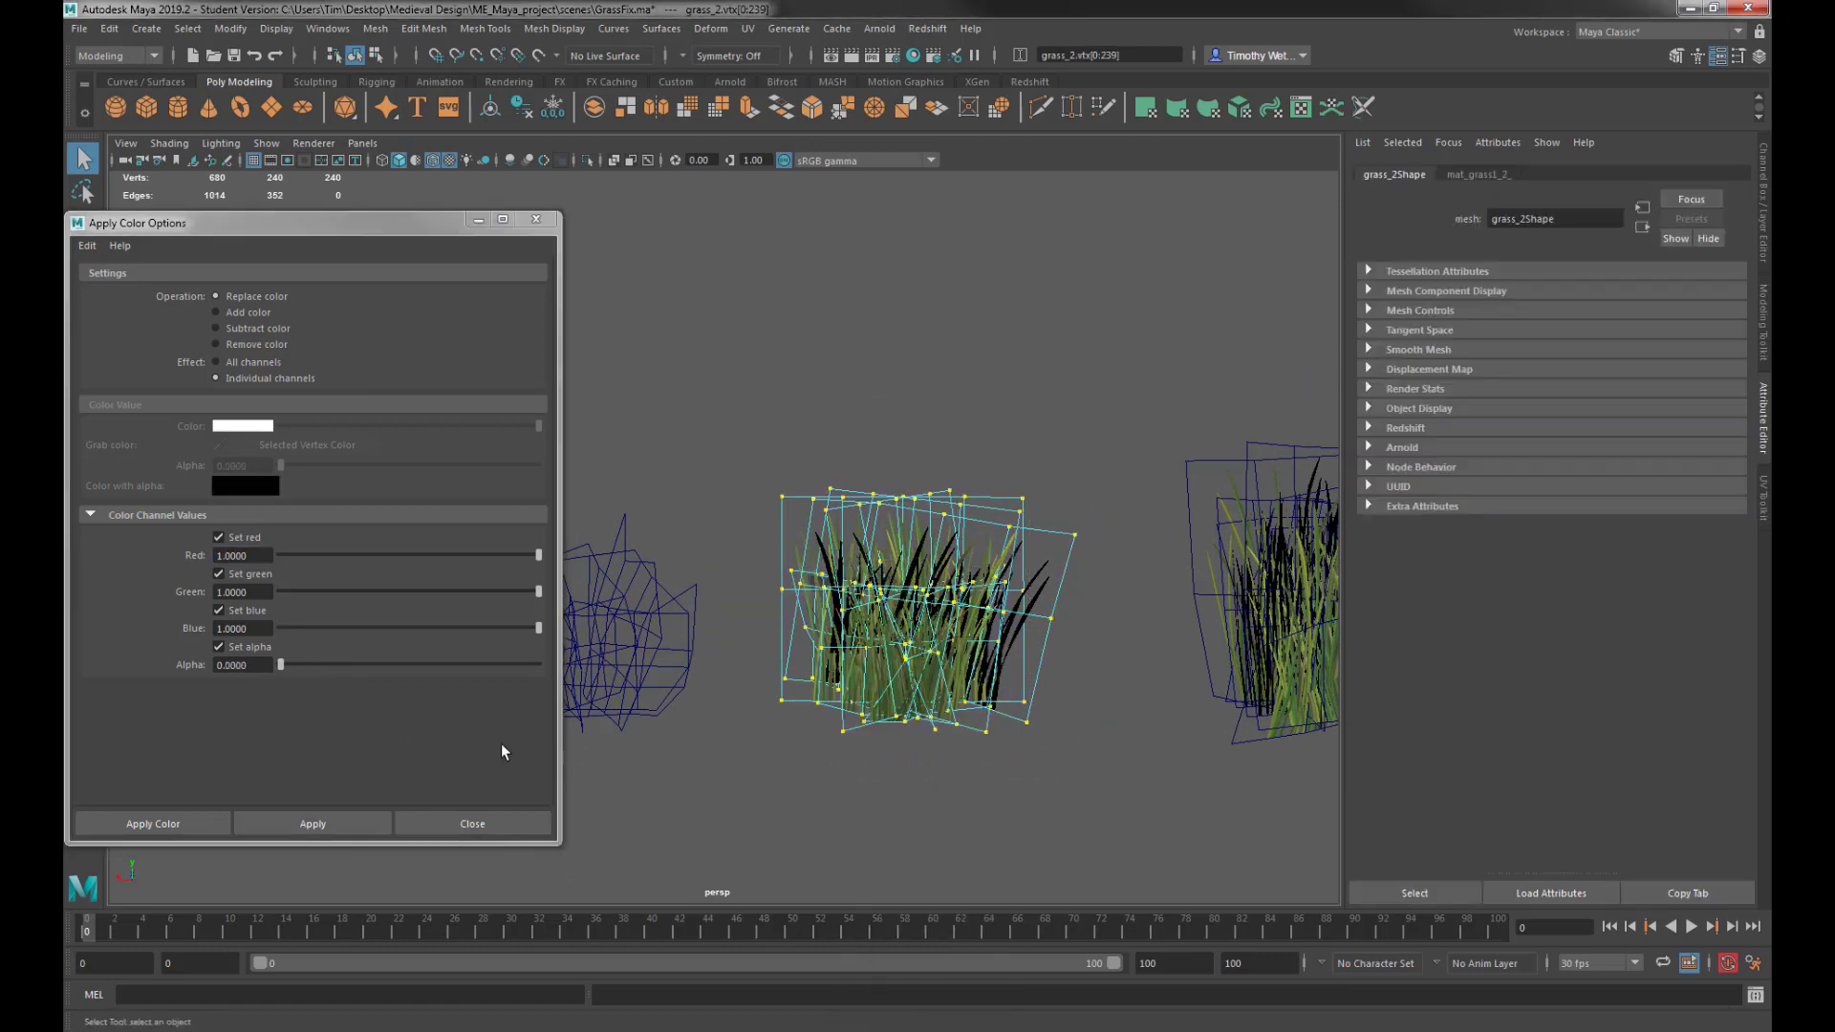
{"action": "left_click", "coordinate": [314, 823]}
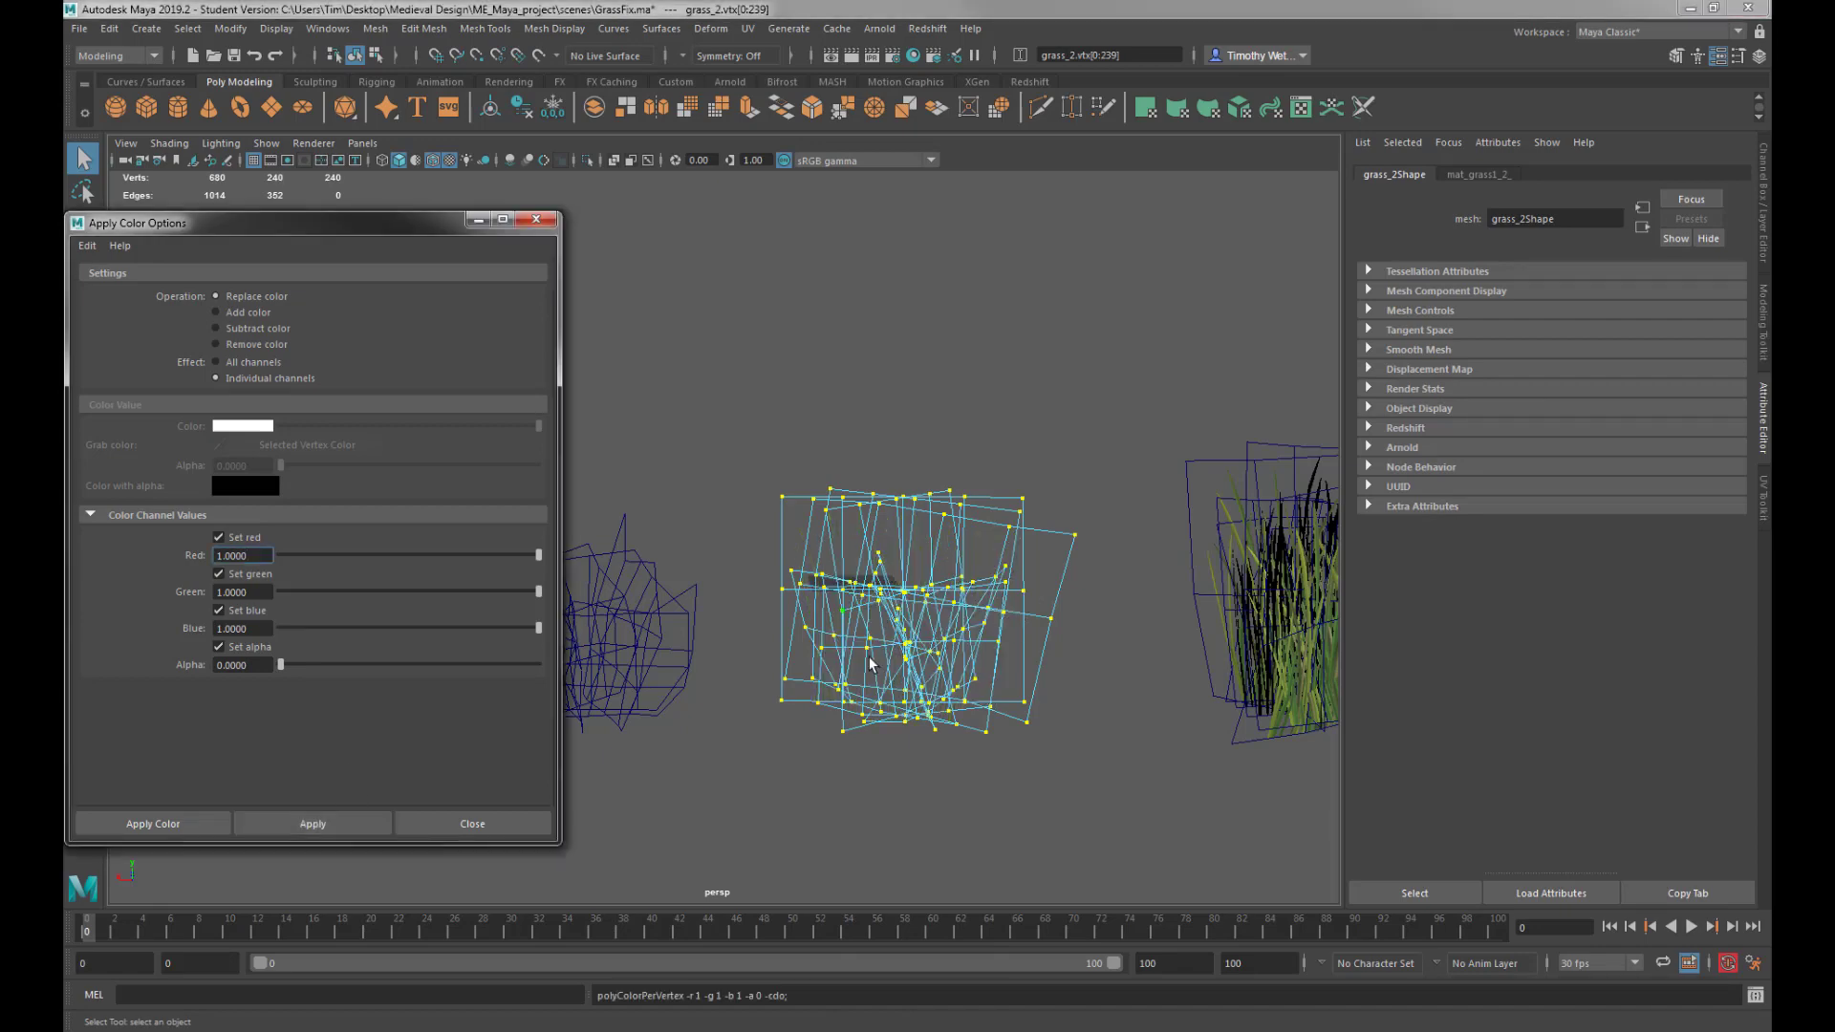
Select all grass_2 vertices above the bottom row and apply an alpha of 0.0313 to them.
{"action": "left_click_drag", "start_coordinate": [884, 683], "coordinate": [873, 602], "text": "alt"}
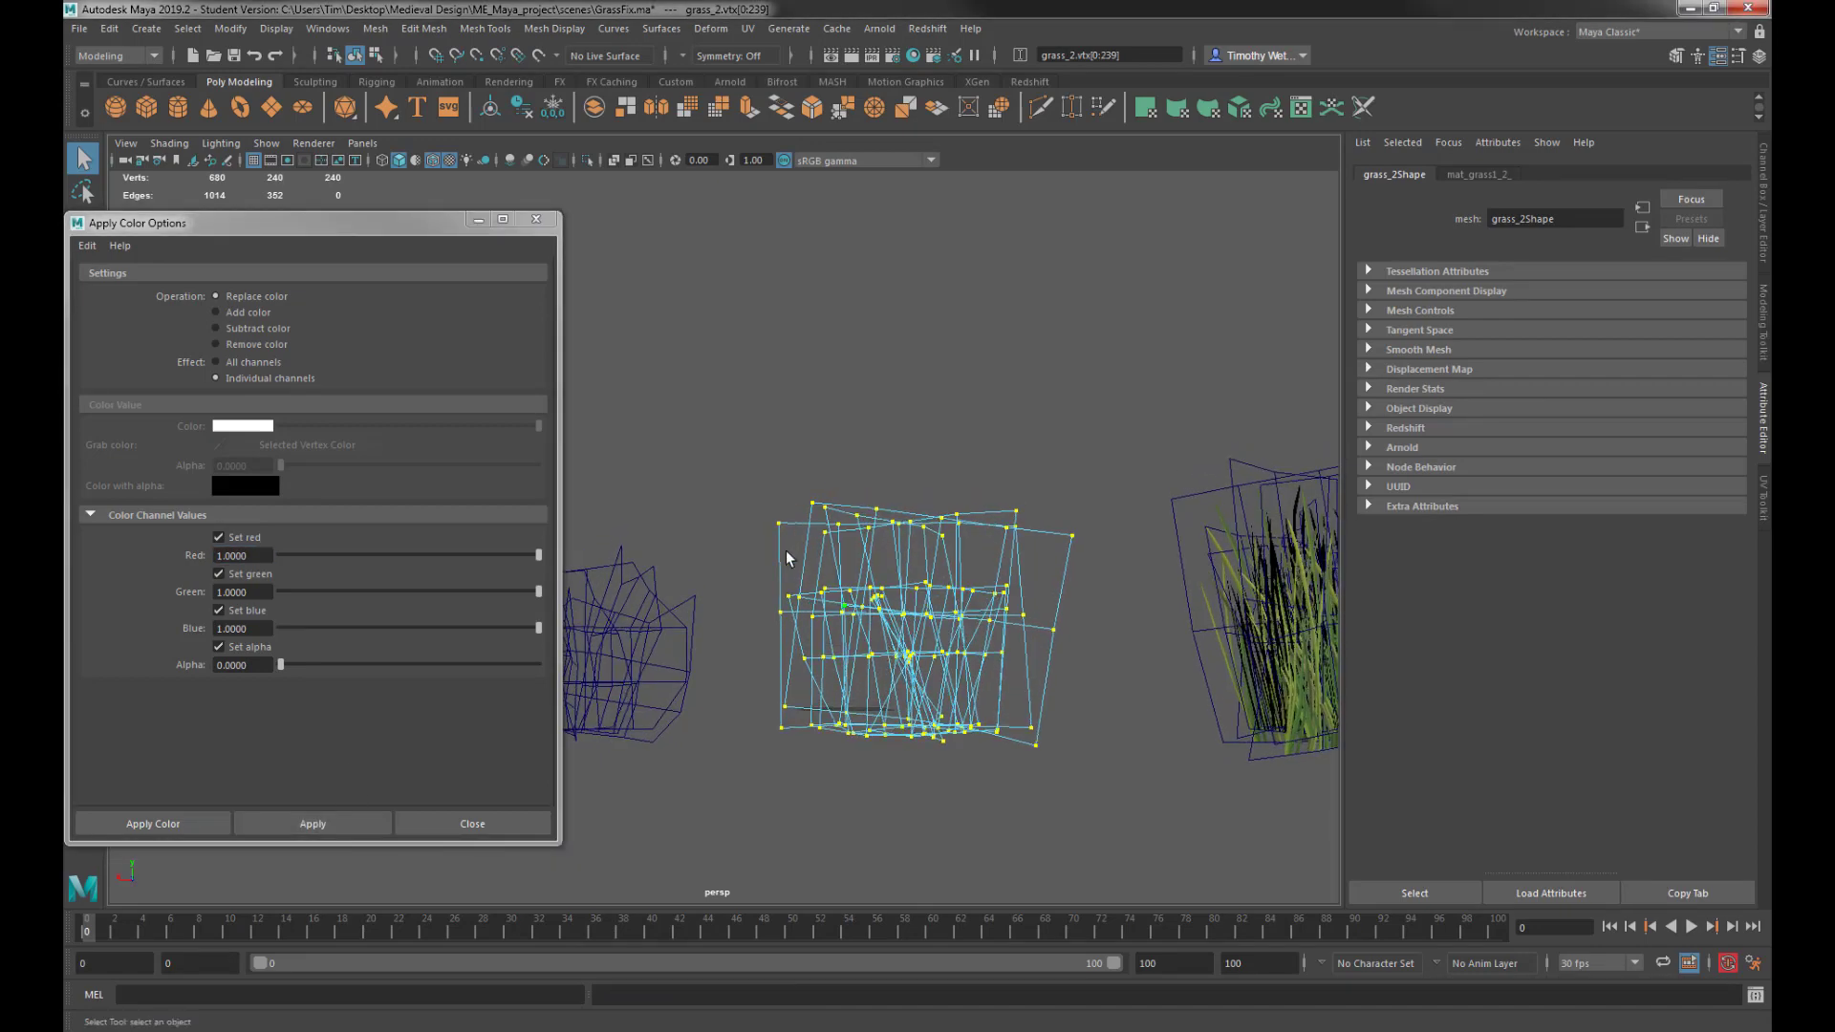
{"action": "left_click_drag", "start_coordinate": [741, 453], "coordinate": [1120, 679]}
{"action": "left_click_drag", "start_coordinate": [283, 663], "coordinate": [287, 663]}
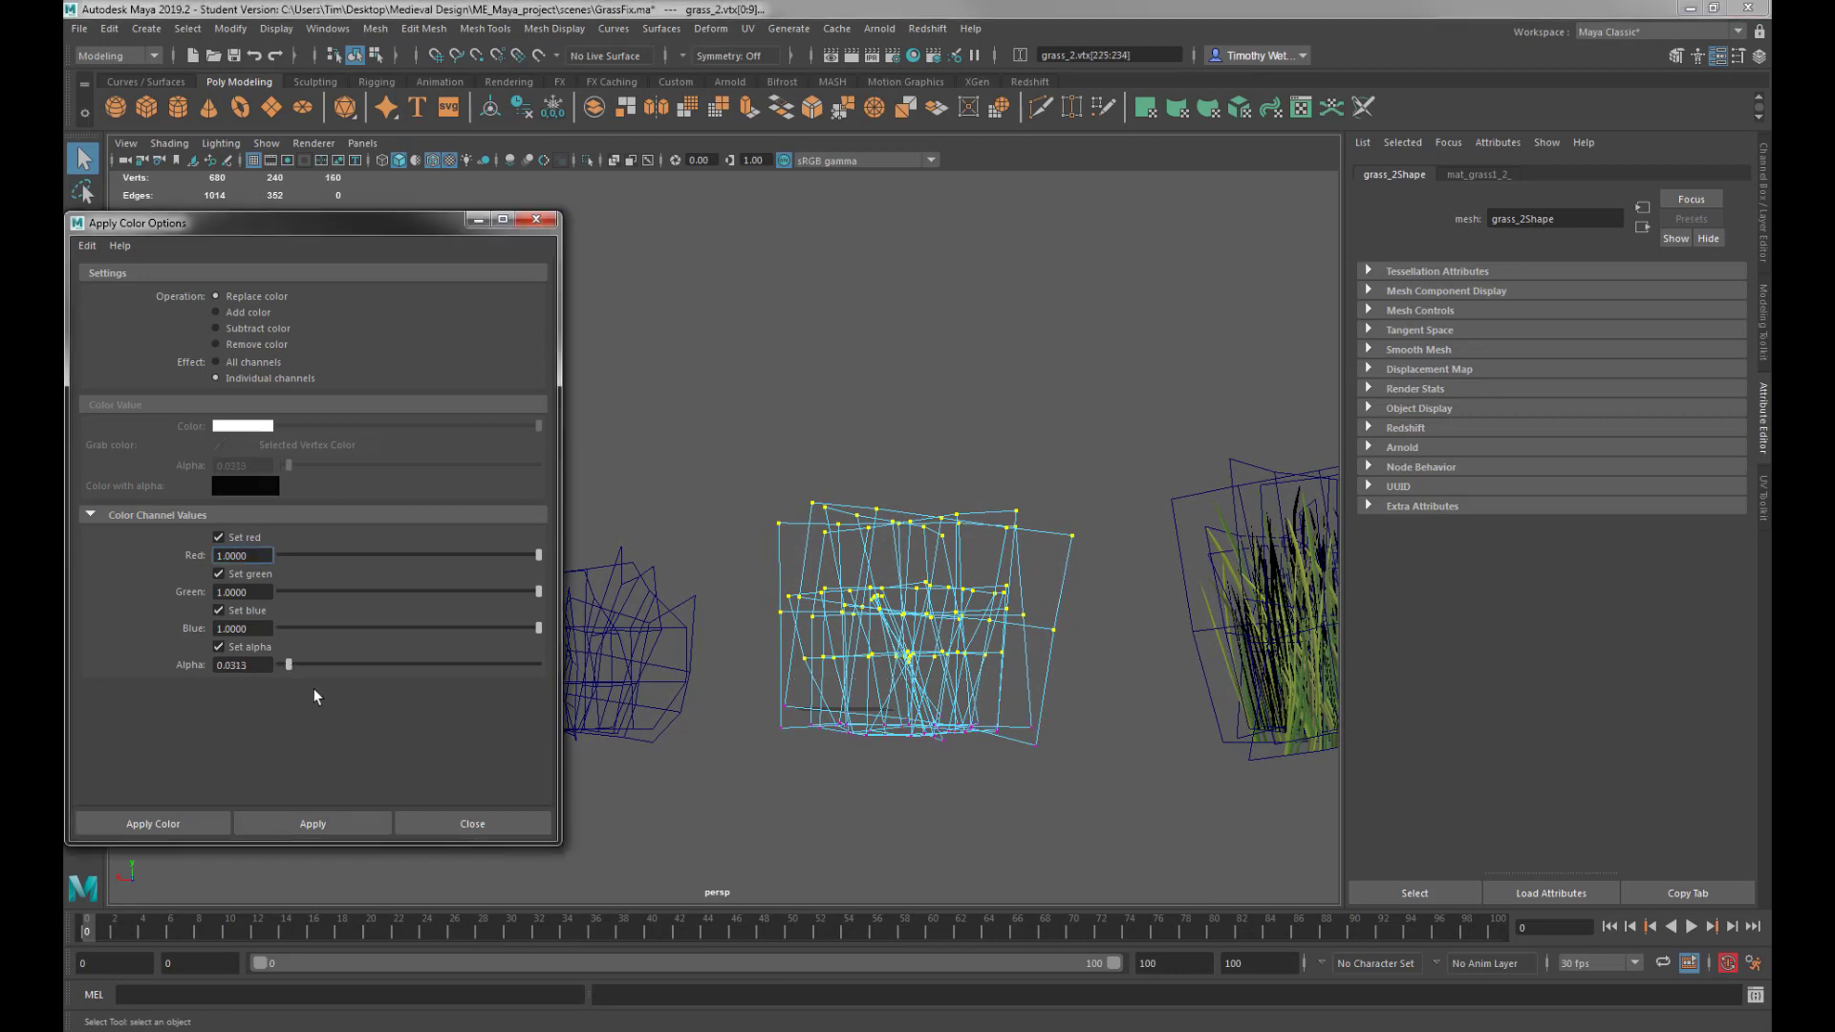
{"action": "left_click", "coordinate": [312, 823]}
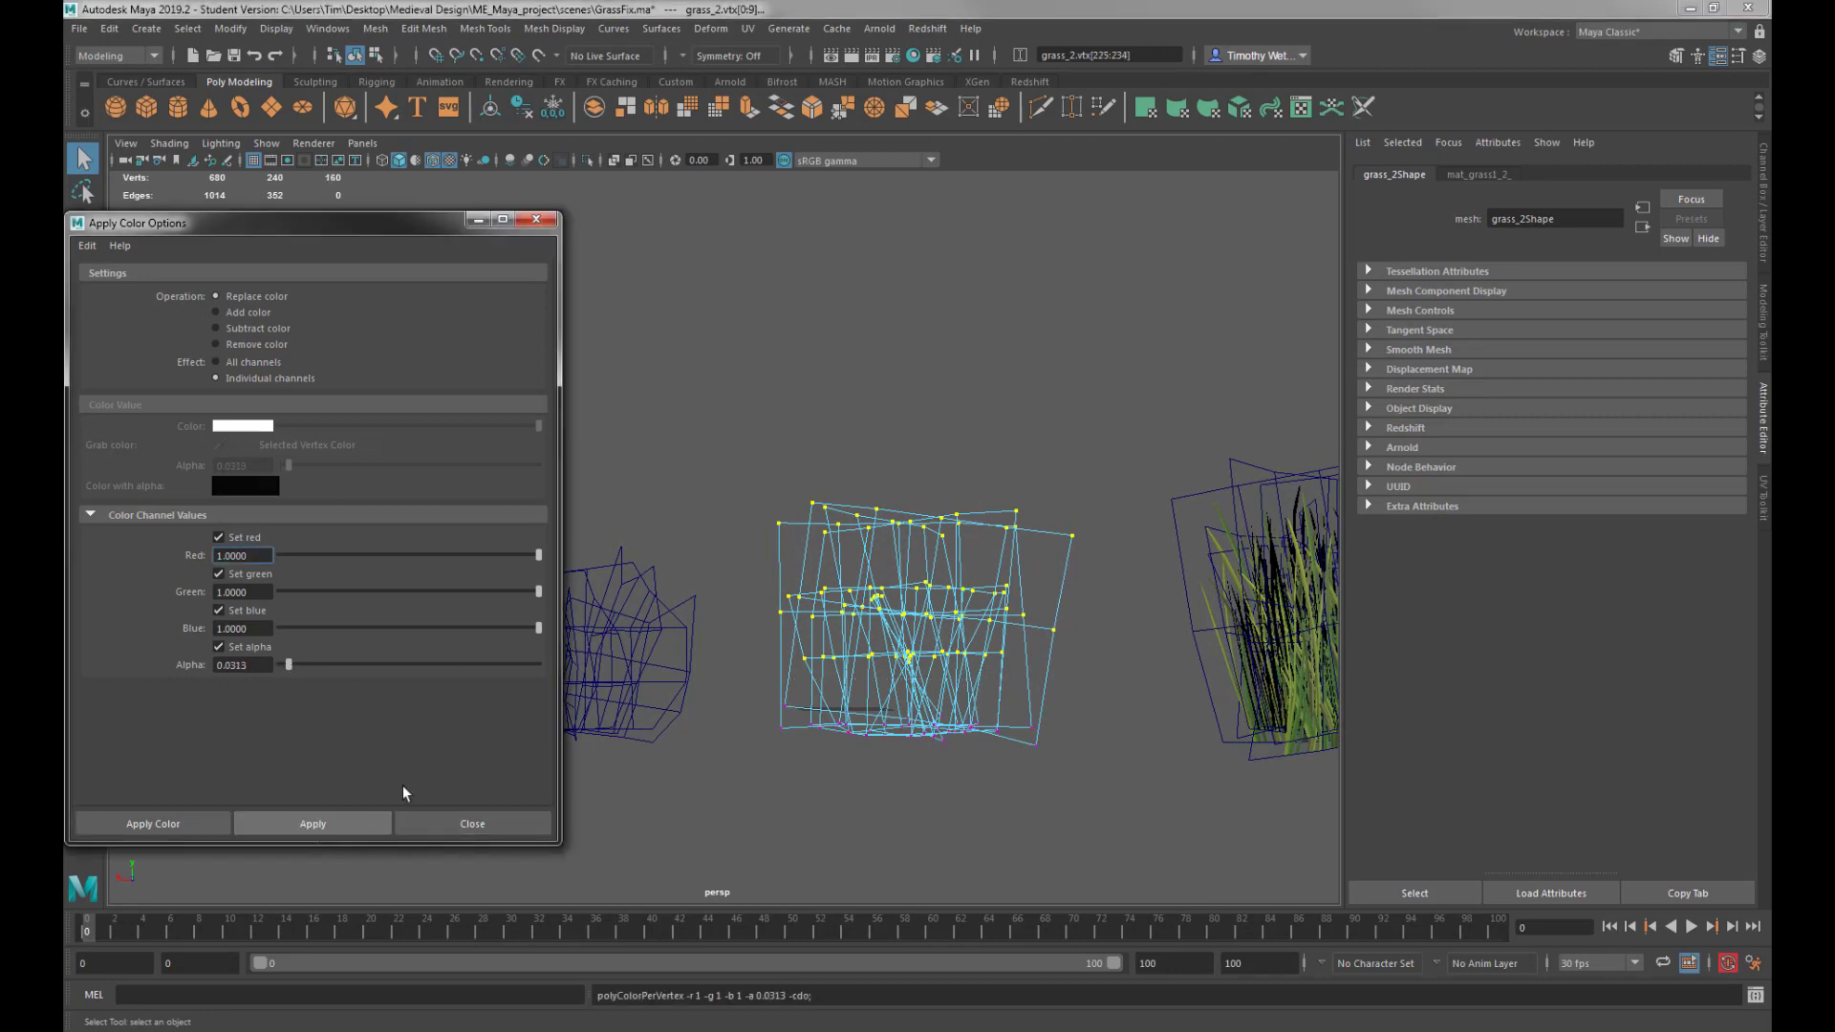
Apply an alpha of 0.0625 to the upper rows of grass_2 vertices, including the top row.
{"action": "left_click_drag", "start_coordinate": [724, 443], "coordinate": [1141, 628]}
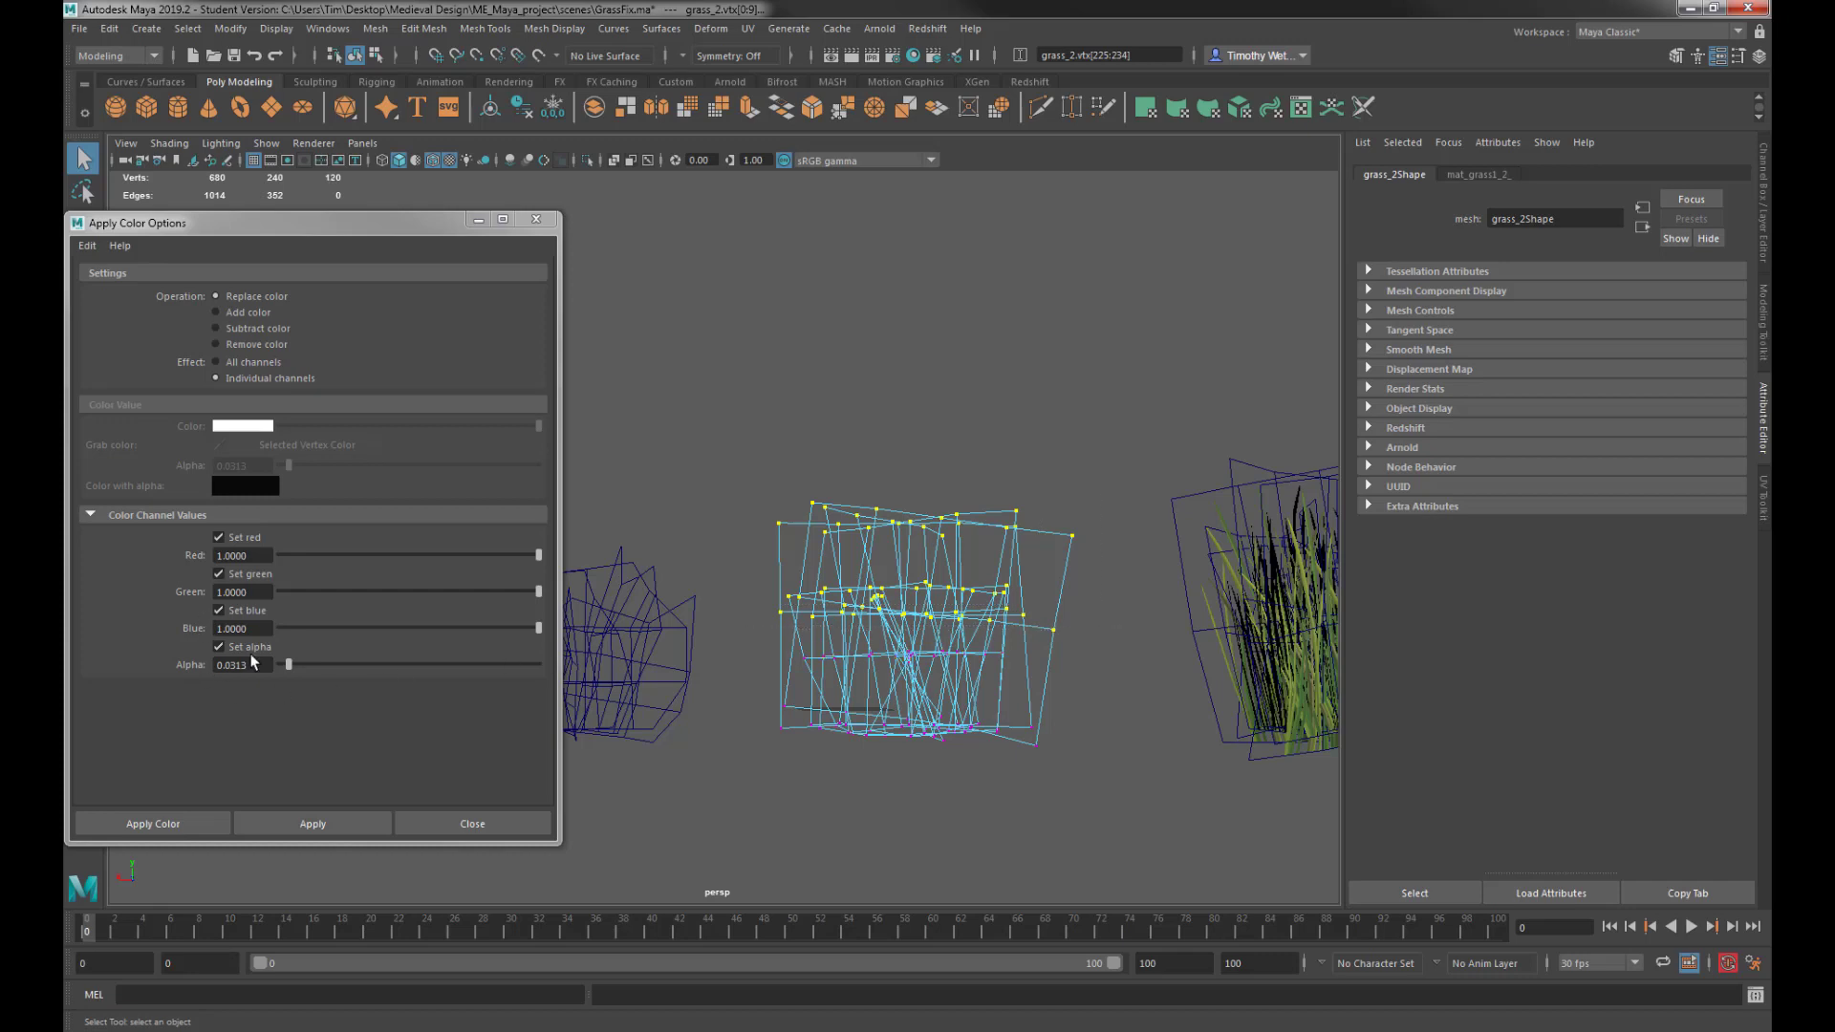
{"action": "left_click_drag", "start_coordinate": [289, 663], "coordinate": [296, 664]}
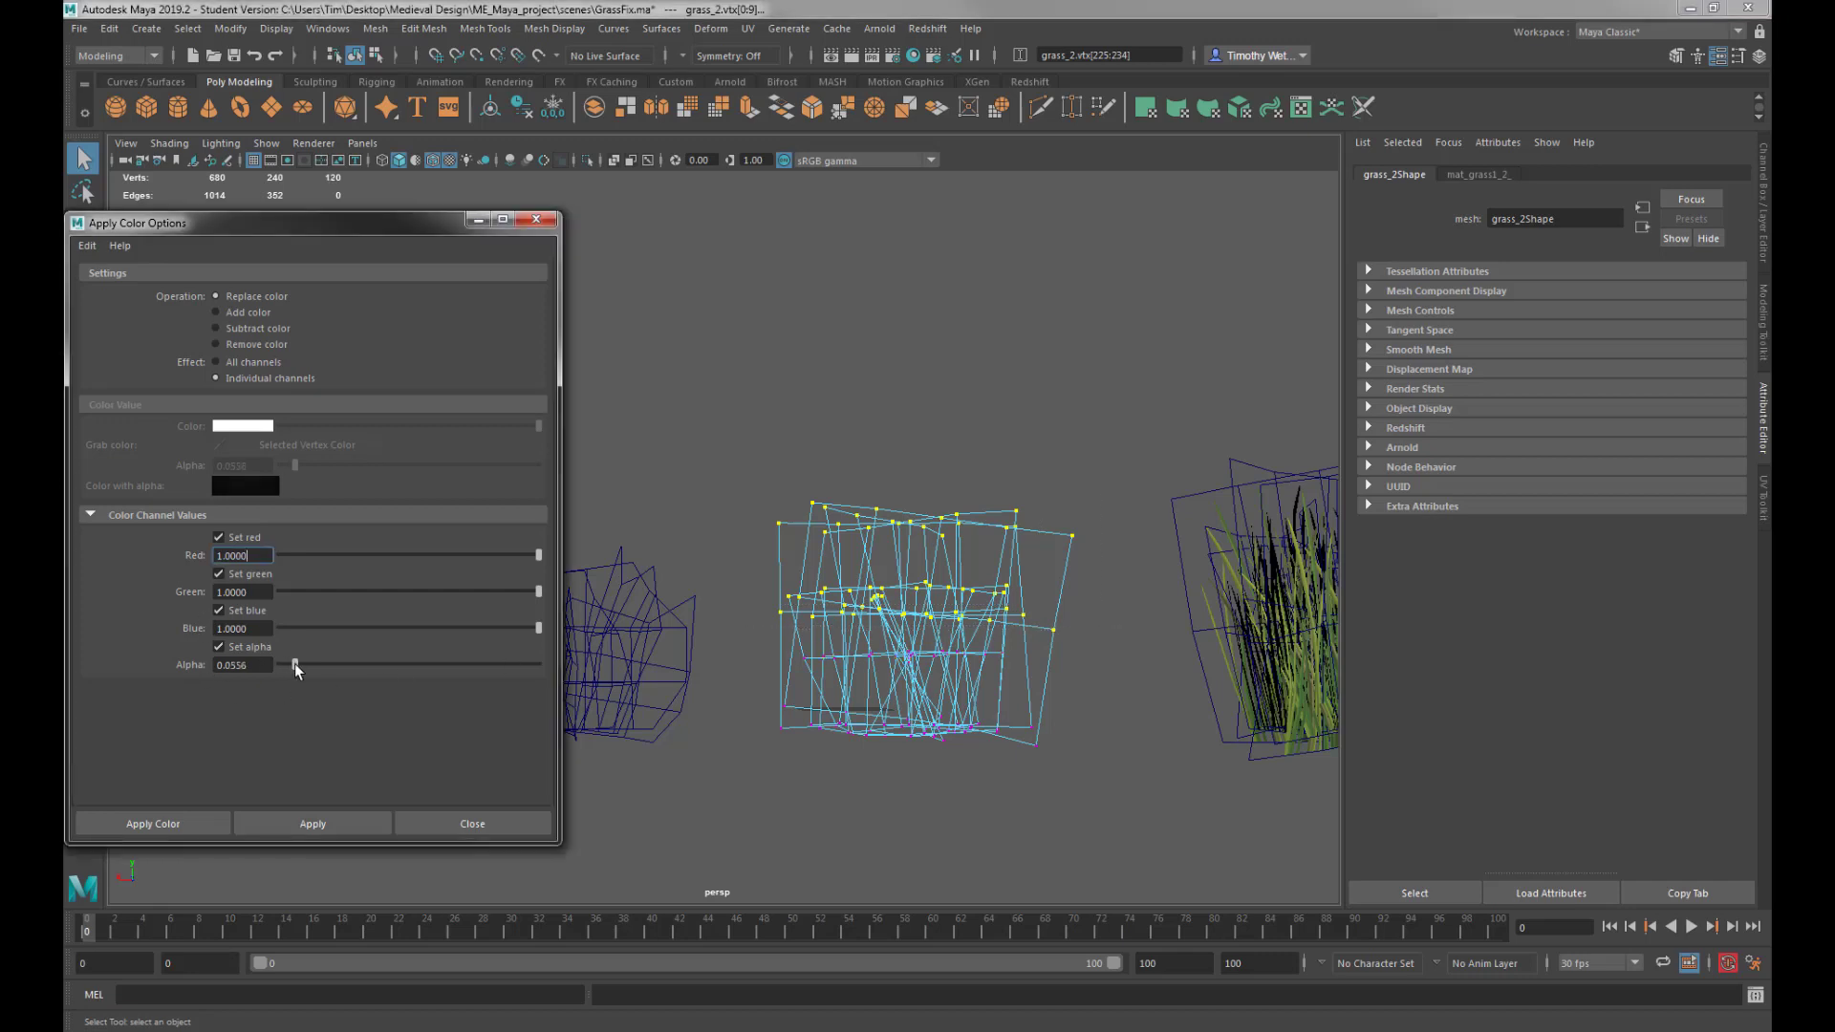
{"action": "left_click", "coordinate": [313, 823]}
{"action": "left_click_drag", "start_coordinate": [719, 450], "coordinate": [1132, 575]}
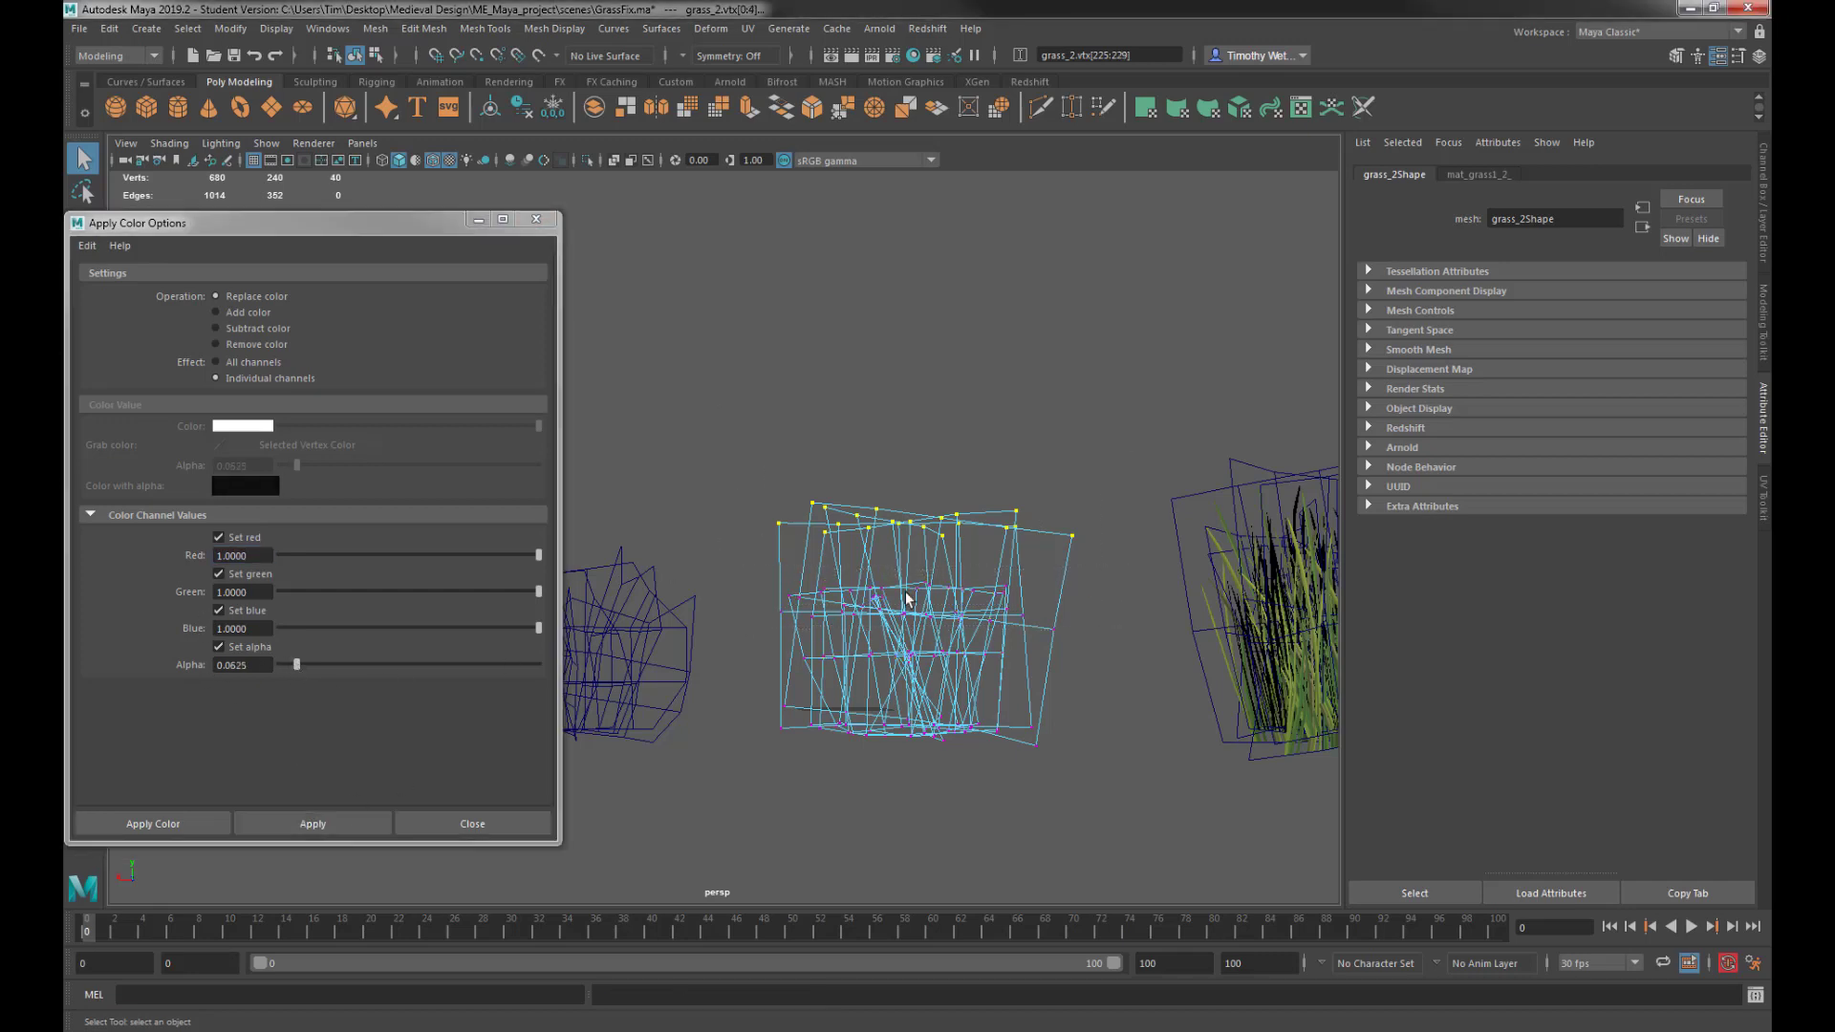
{"action": "left_click", "coordinate": [313, 823]}
Return grass_2 to object selection and export it as FBX, replacing grass_2.fbx in the Unity project's Assets/Mesh folder.
{"action": "right_click_drag", "start_coordinate": [887, 581], "coordinate": [961, 540]}
{"action": "left_click_drag", "start_coordinate": [992, 548], "coordinate": [979, 589], "text": "alt"}
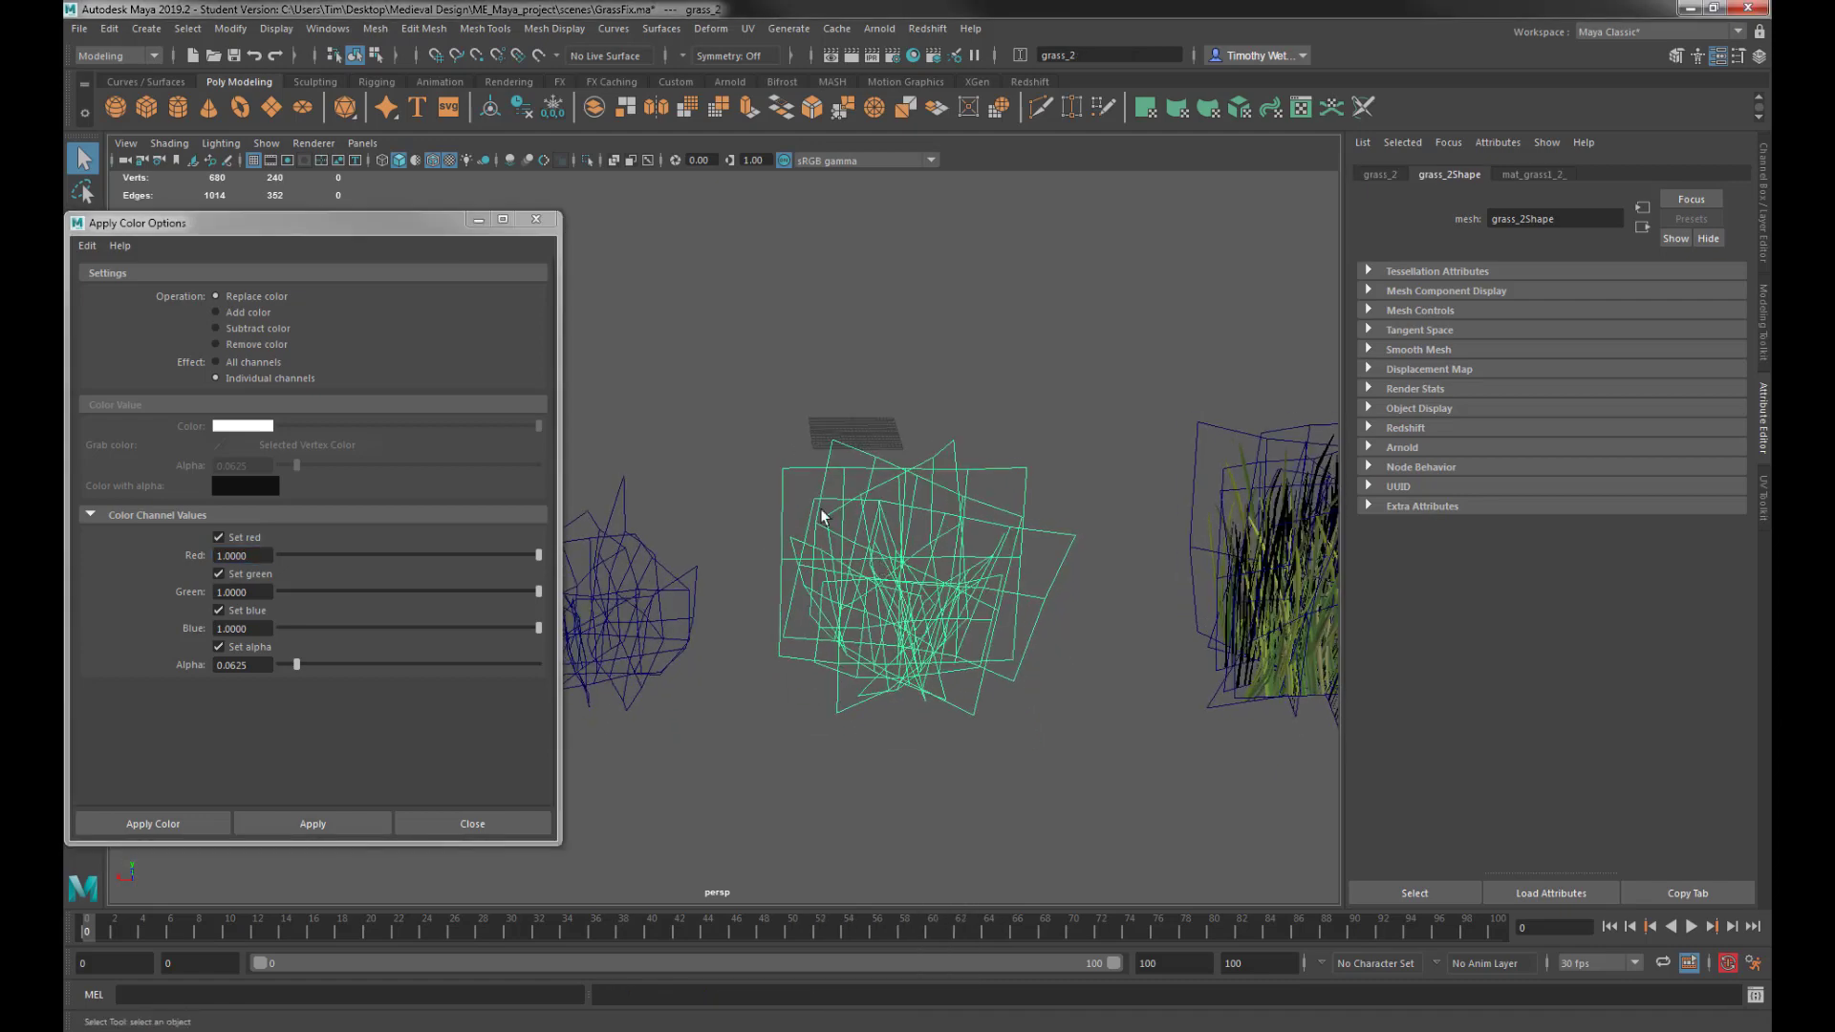
{"action": "left_click", "coordinate": [78, 28]}
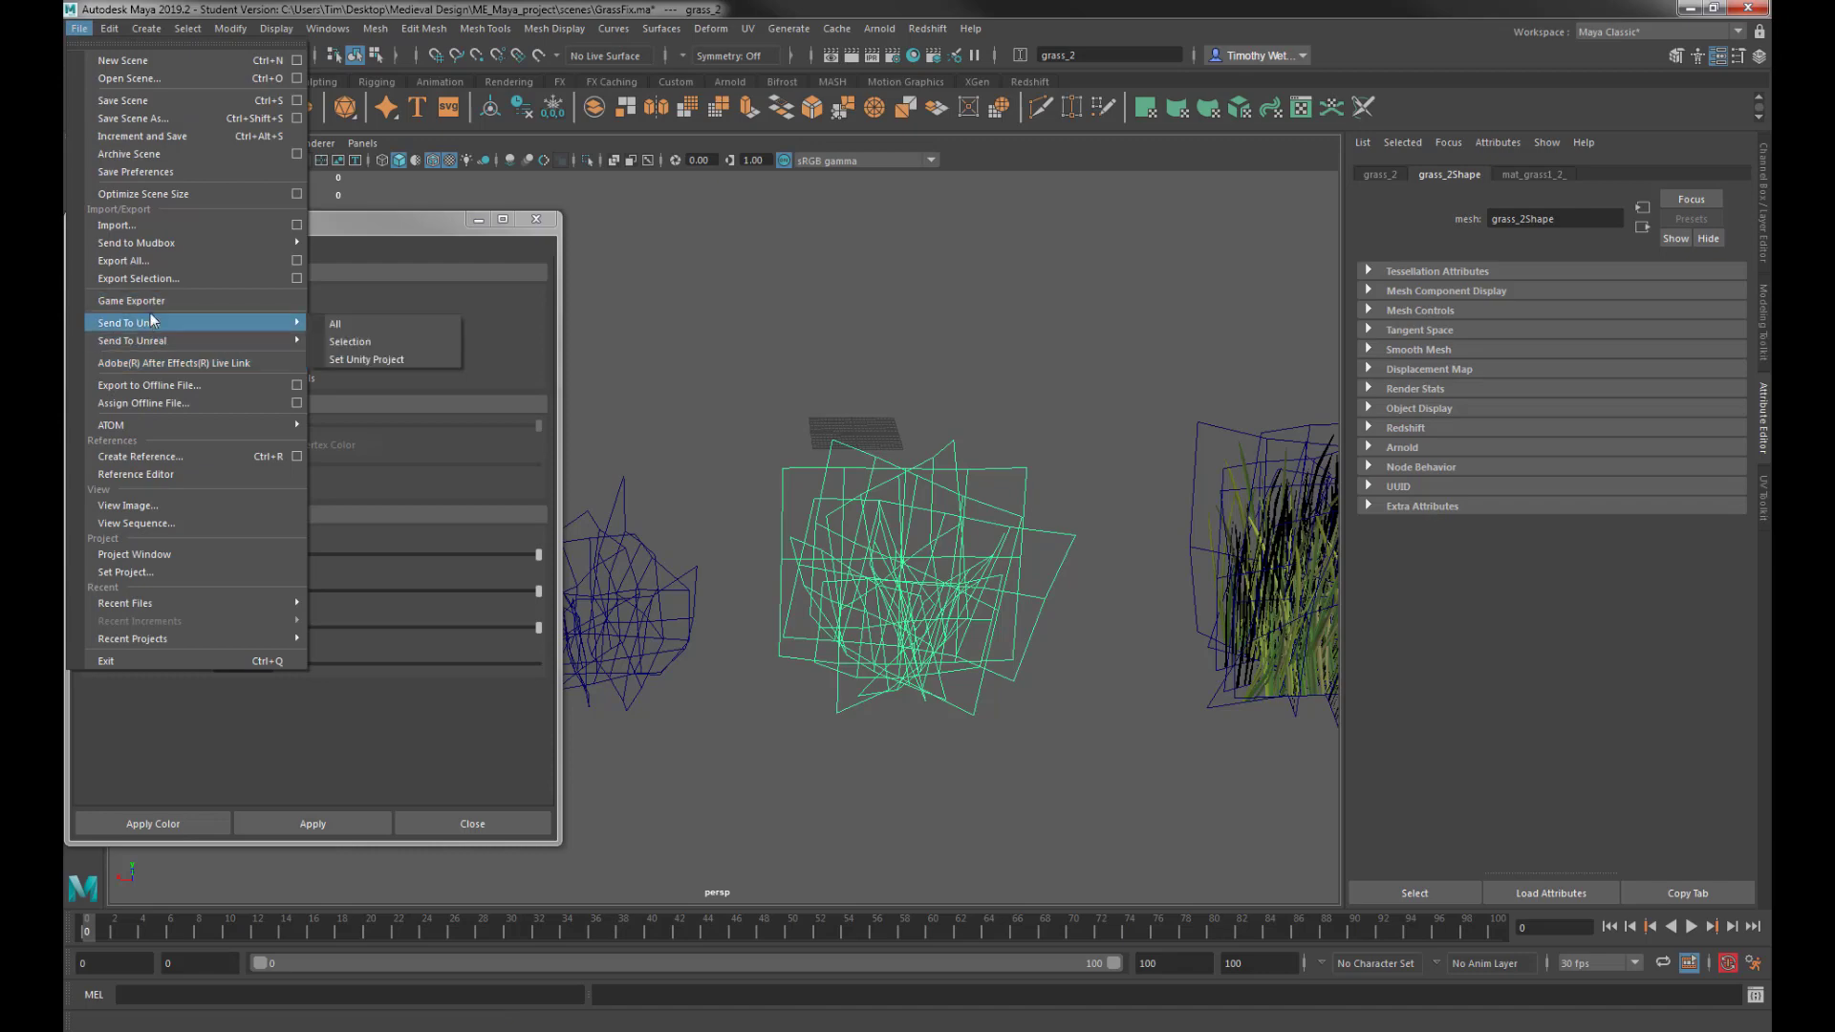
{"action": "left_click", "coordinate": [142, 280]}
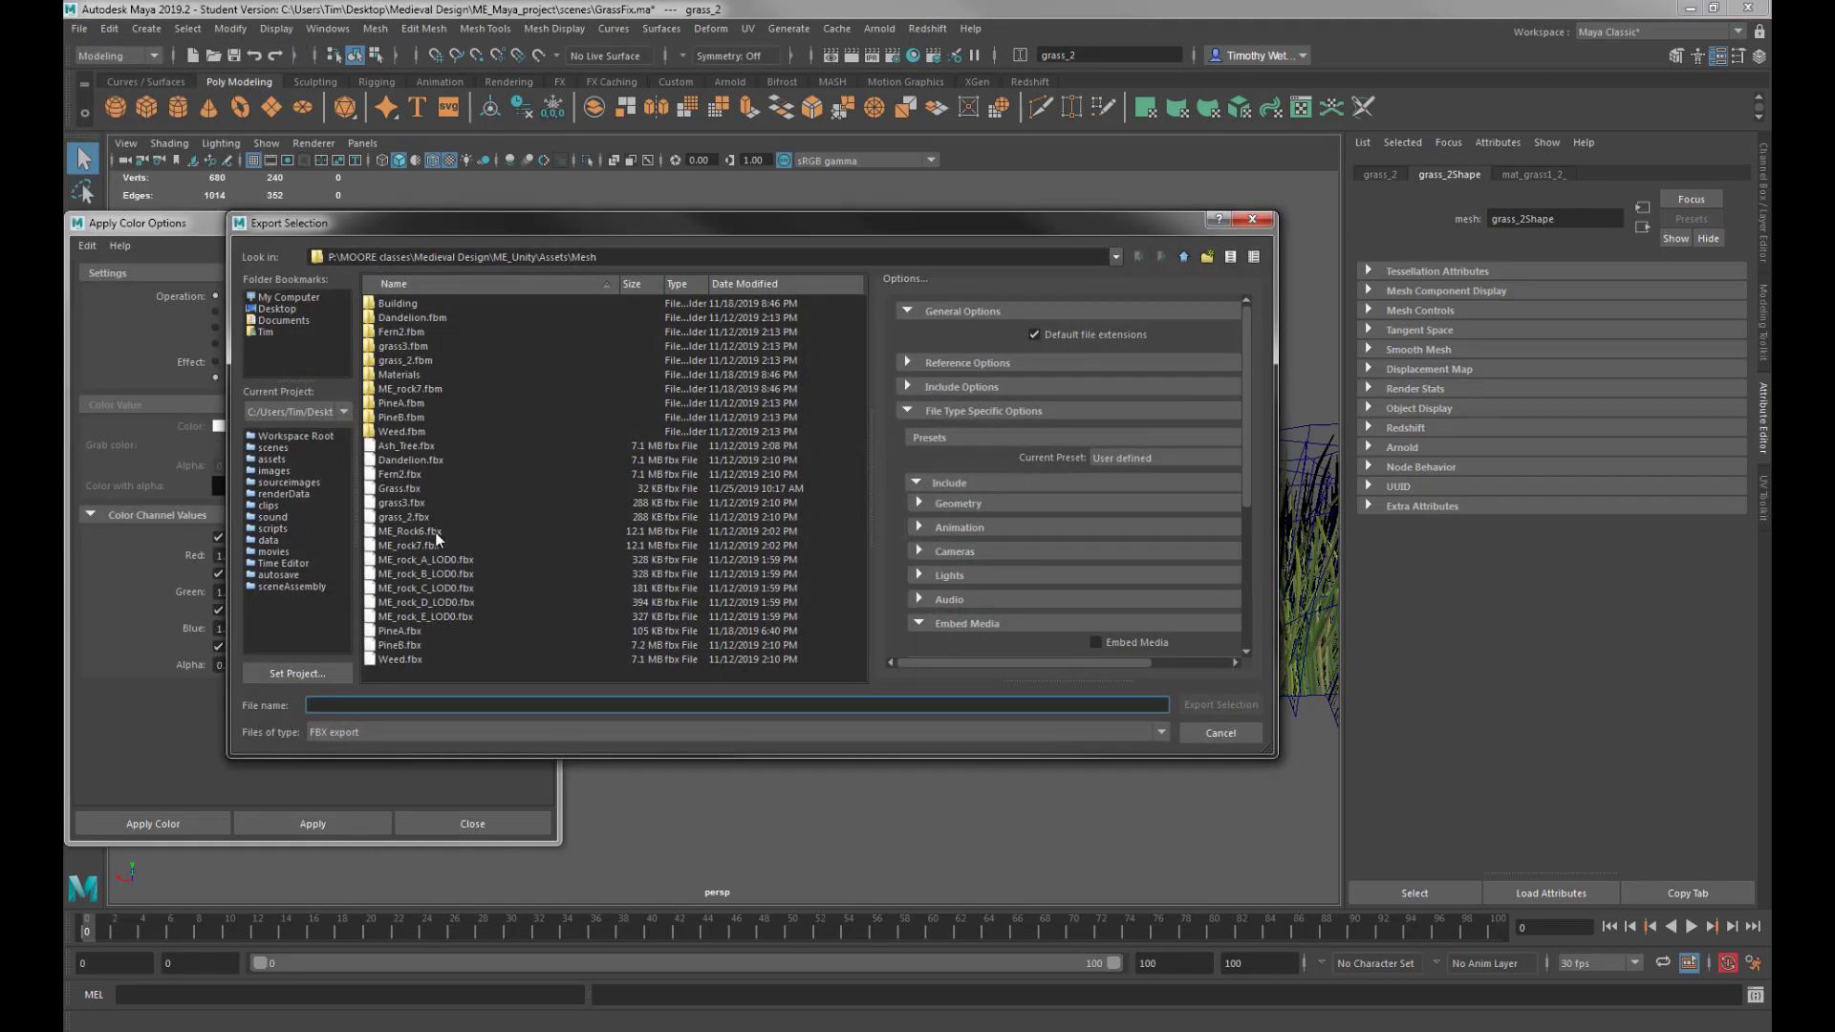
{"action": "left_click", "coordinate": [397, 517]}
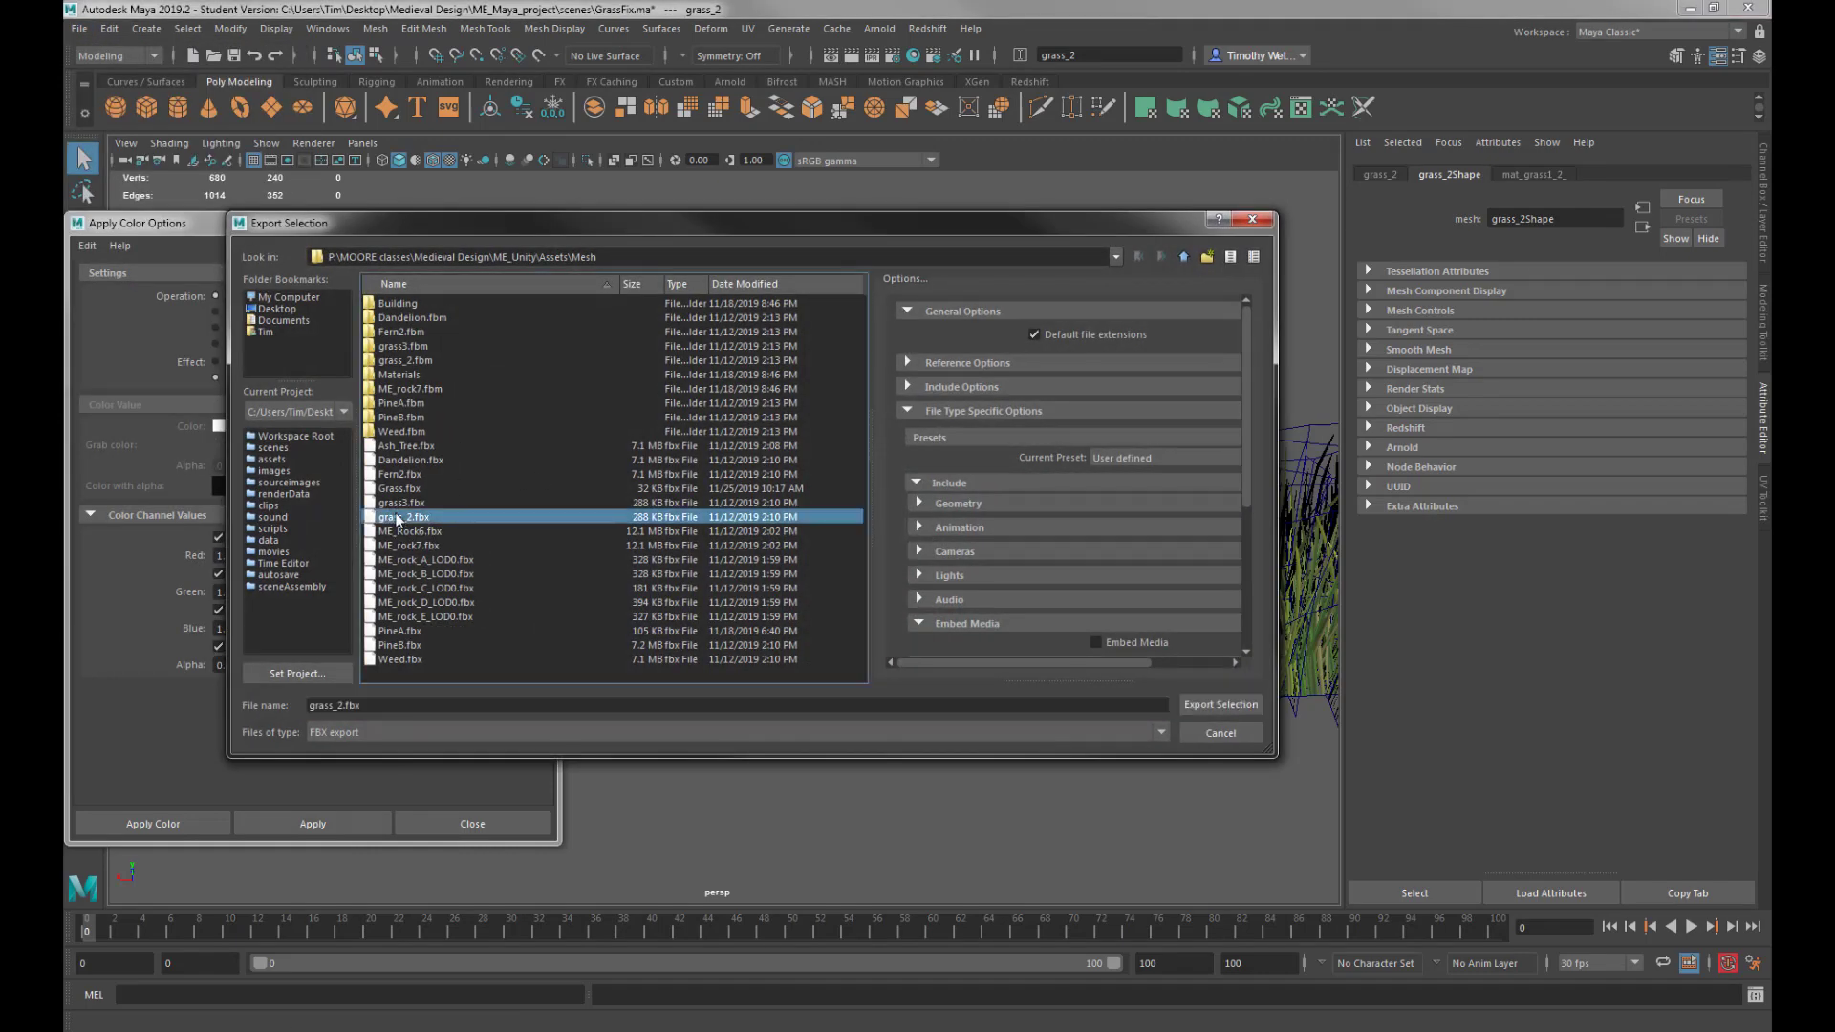
{"action": "left_click", "coordinate": [1210, 707]}
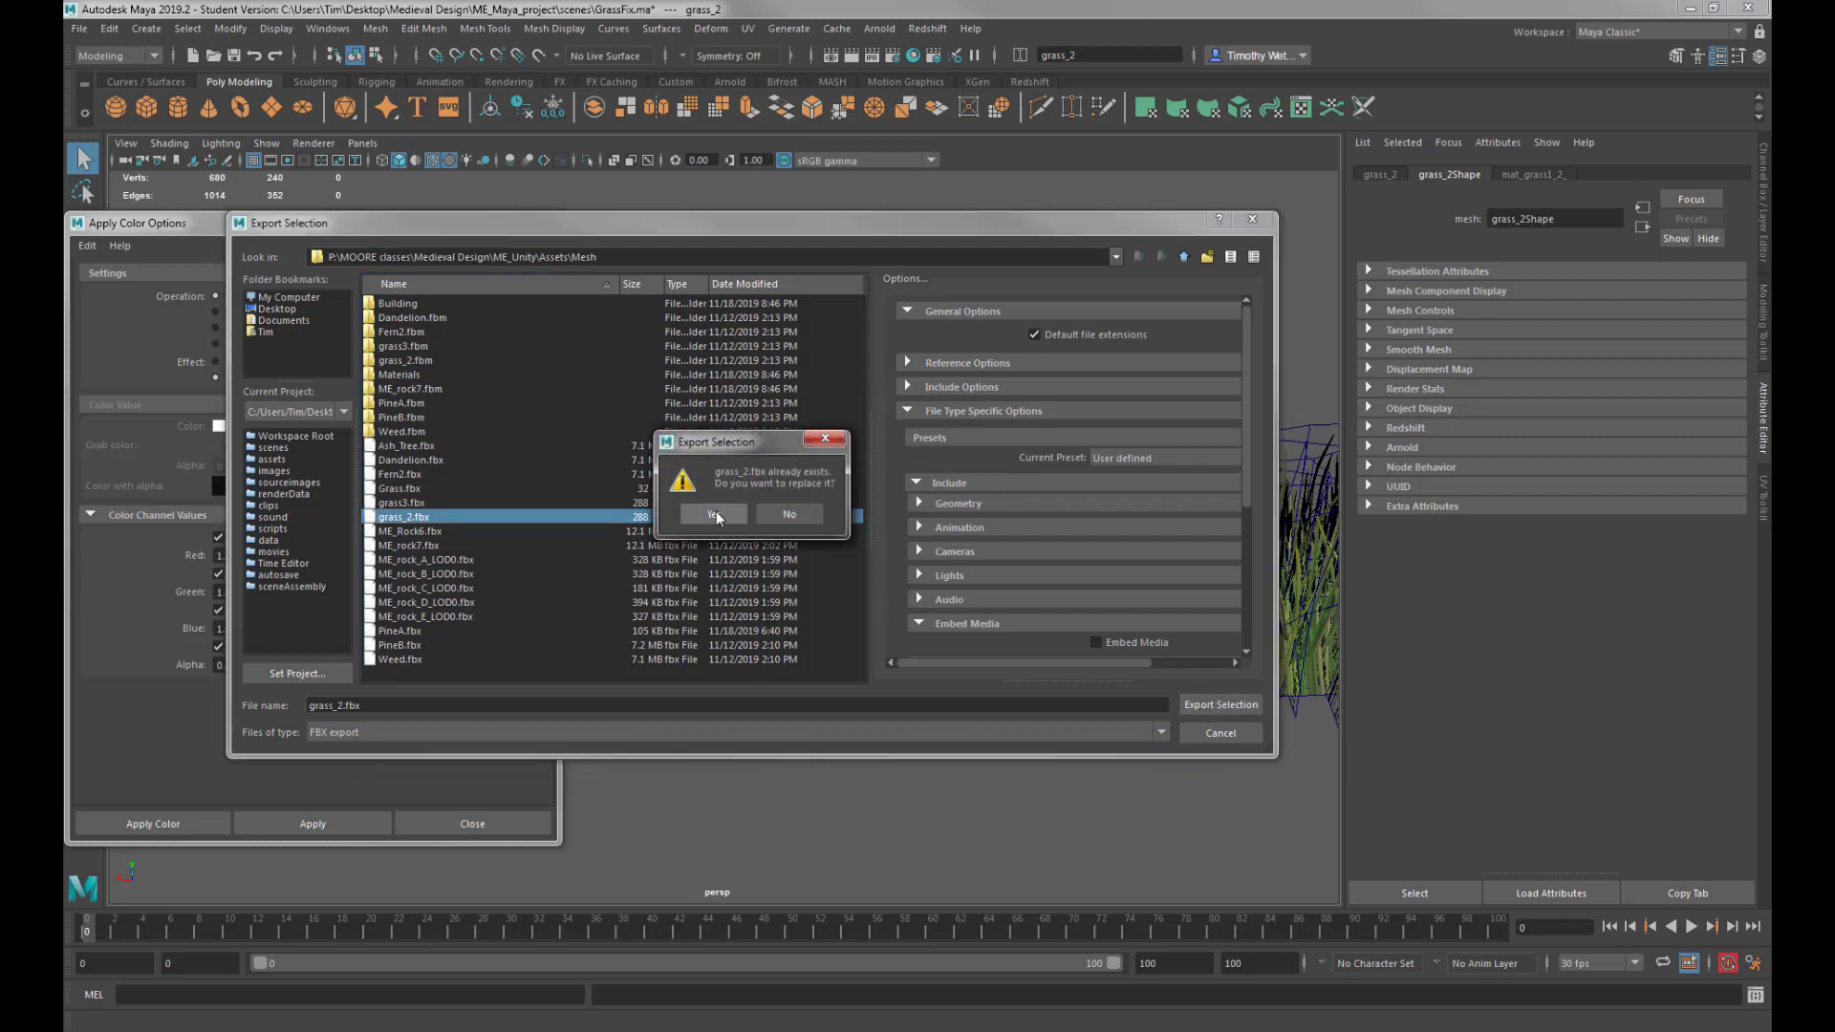
{"action": "left_click", "coordinate": [714, 513]}
Select the grass3 mesh beside grass_2 and apply an alpha of 0 to all its vertices.
{"action": "middle_click_drag", "start_coordinate": [1118, 572], "coordinate": [764, 573], "text": "alt"}
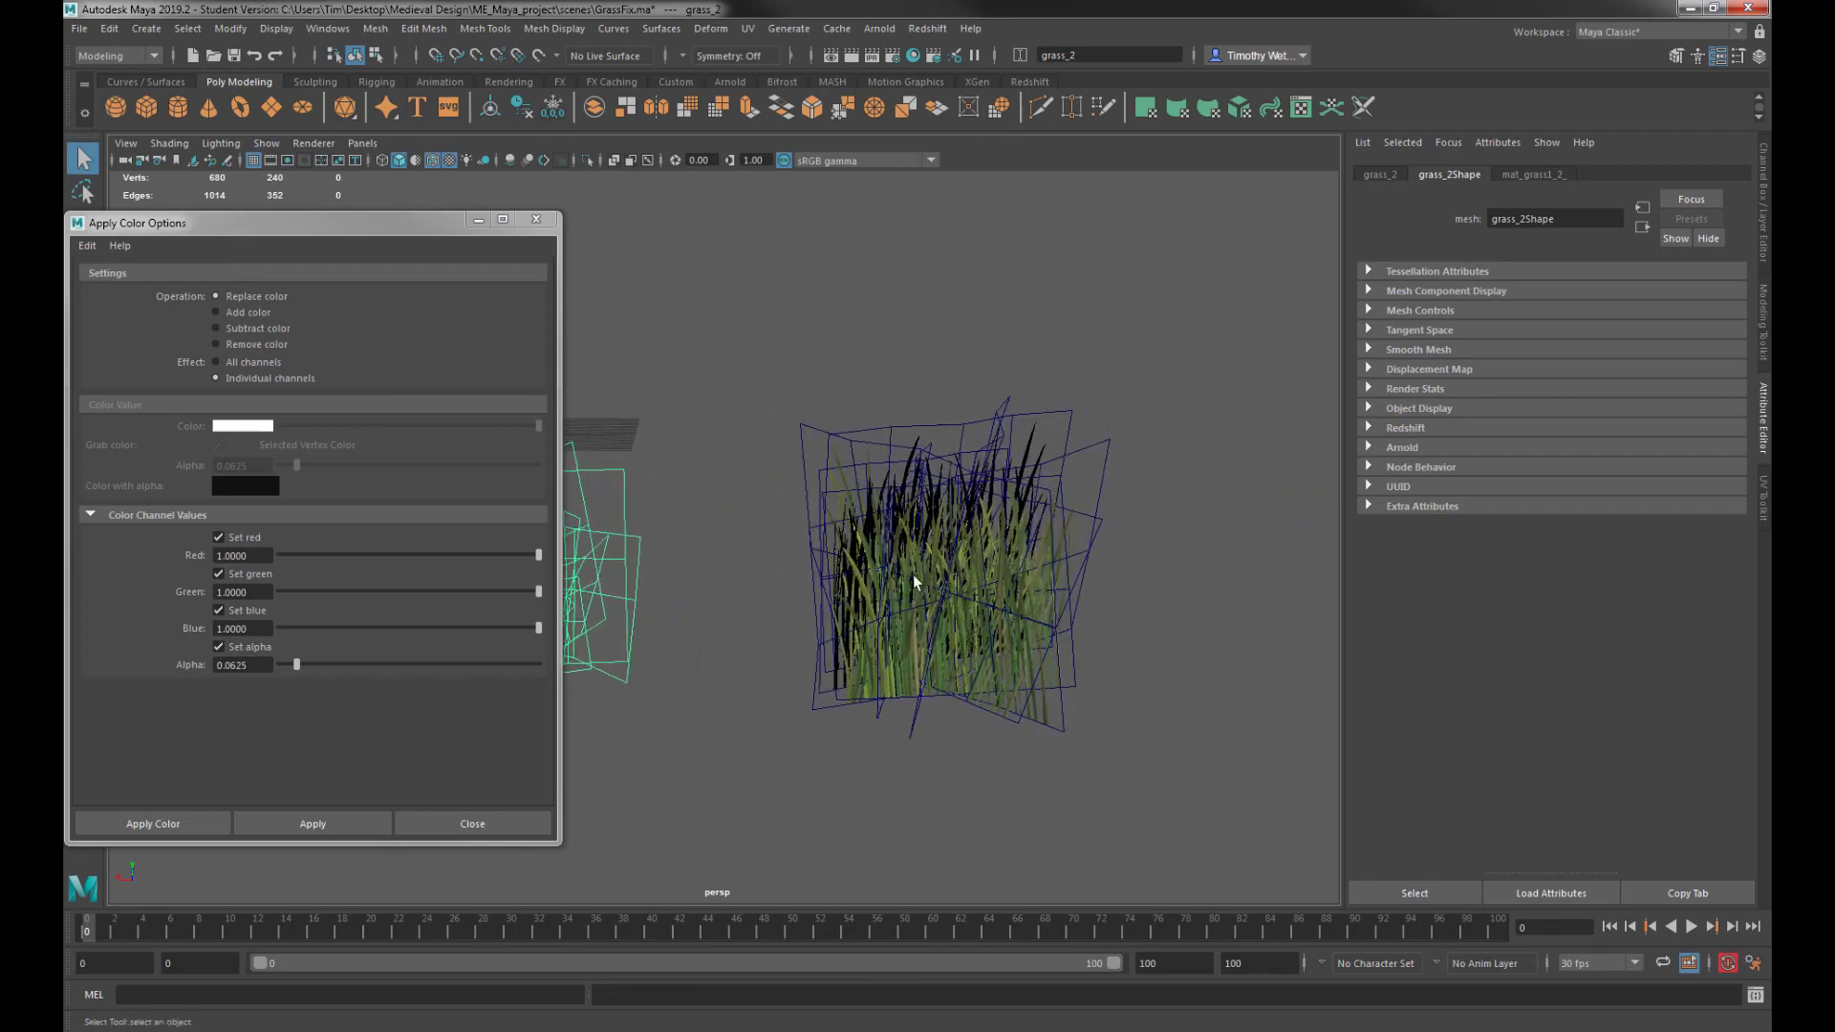
{"action": "left_click", "coordinate": [915, 578]}
{"action": "left_click_drag", "start_coordinate": [933, 605], "coordinate": [935, 563], "text": "alt"}
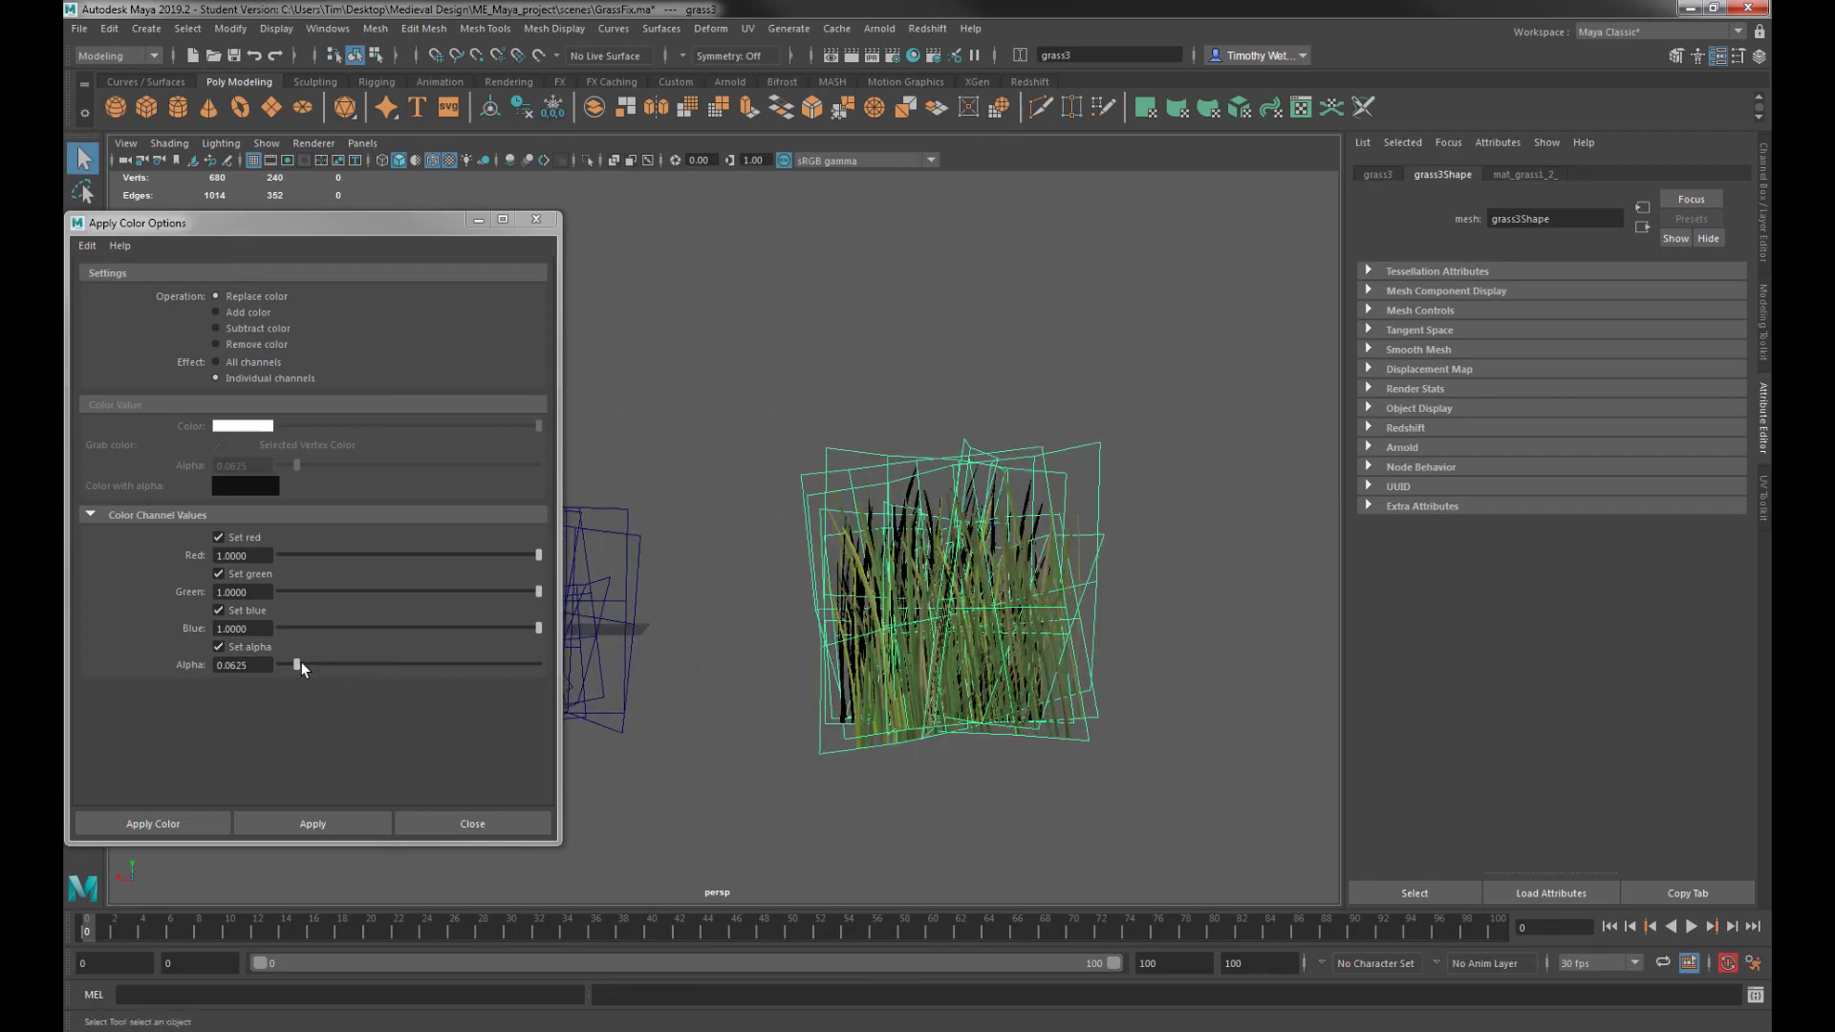
{"action": "left_click_drag", "start_coordinate": [299, 664], "coordinate": [272, 662]}
{"action": "right_click_drag", "start_coordinate": [961, 579], "coordinate": [884, 564]}
{"action": "left_click_drag", "start_coordinate": [757, 350], "coordinate": [1208, 782]}
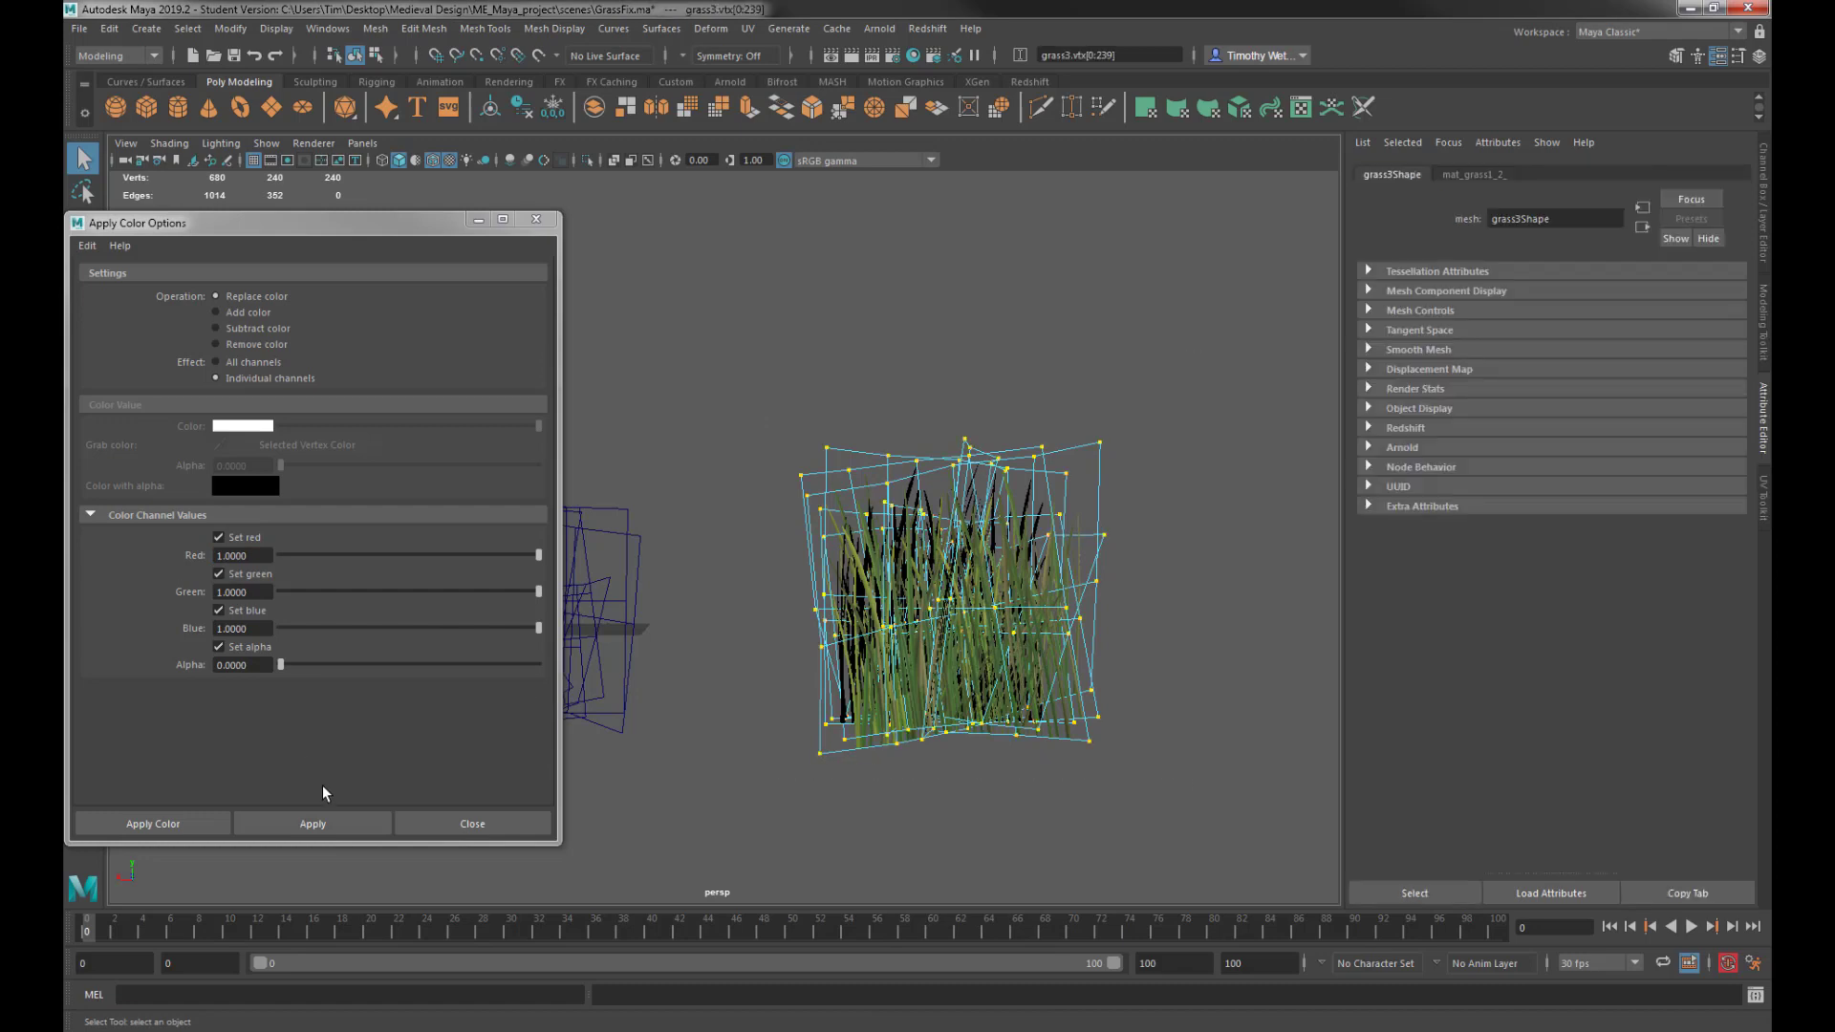
{"action": "left_click", "coordinate": [313, 823]}
Select the grass3 vertices above the bottom row and apply an alpha of 0.0590 to them.
{"action": "left_click_drag", "start_coordinate": [833, 566], "coordinate": [828, 557], "text": "alt"}
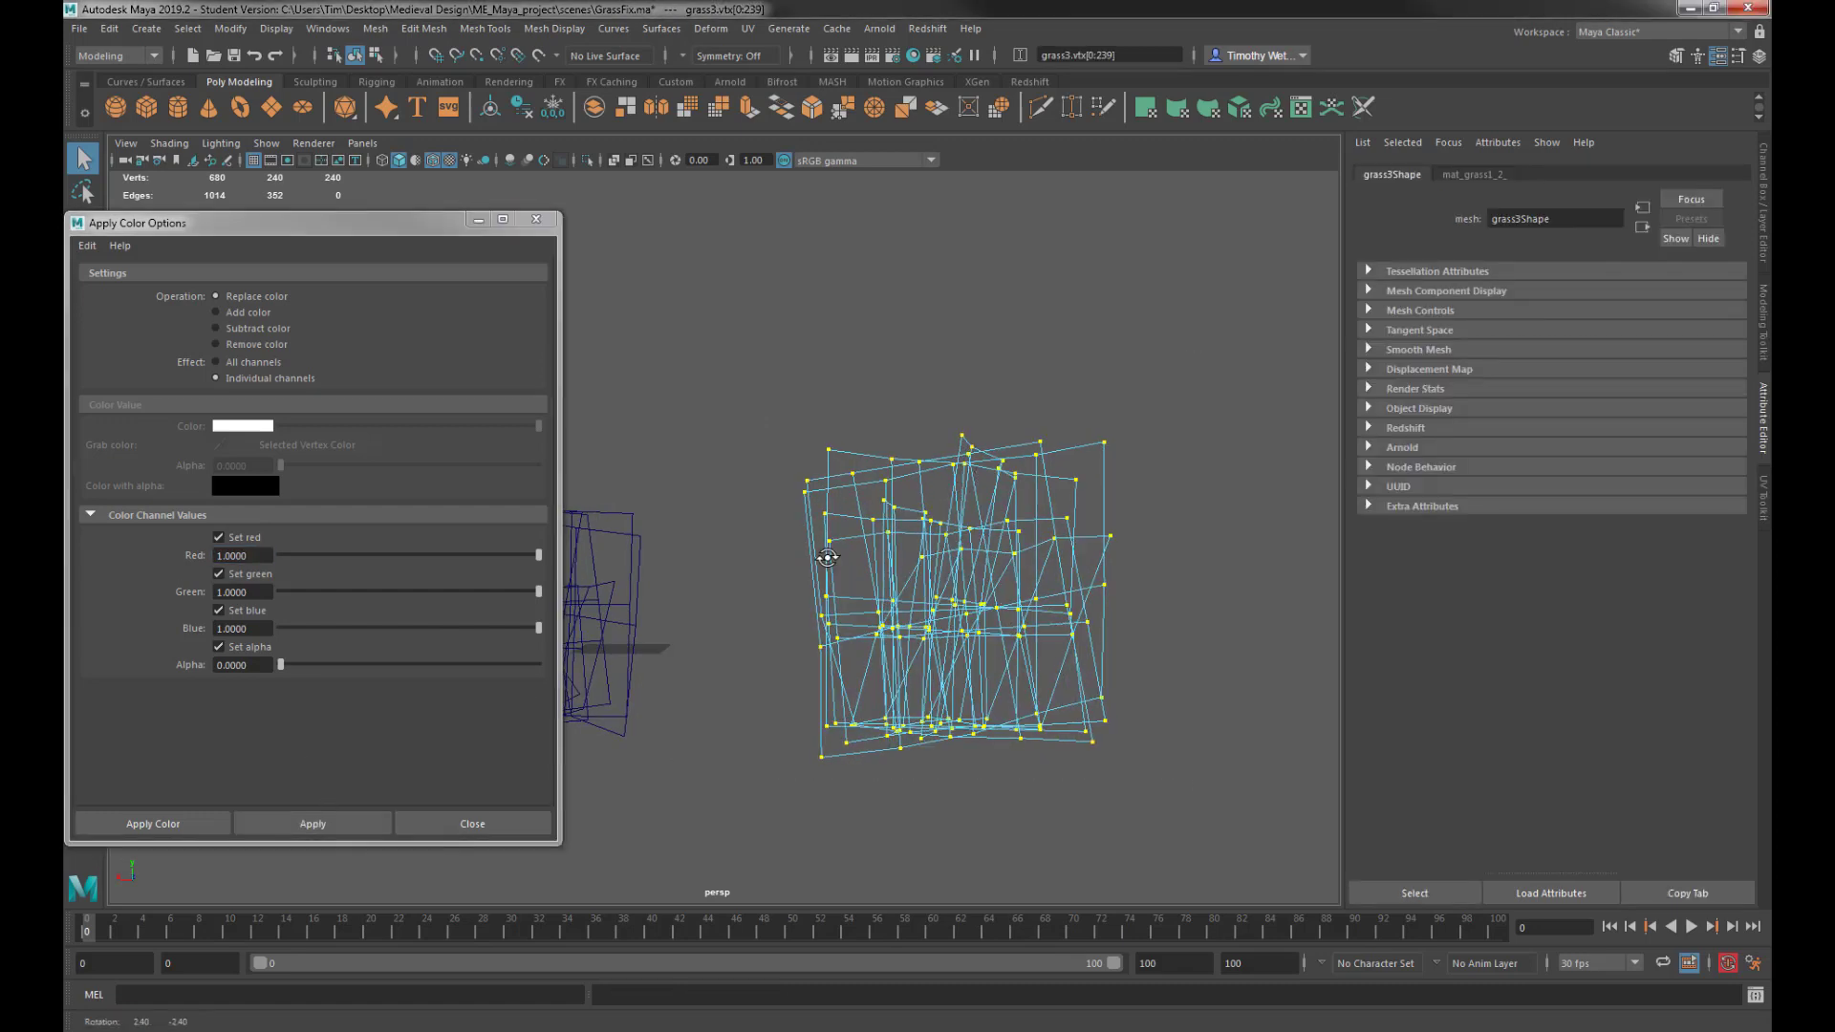
{"action": "left_click_drag", "start_coordinate": [749, 399], "coordinate": [1176, 674]}
{"action": "left_click", "coordinate": [281, 669]}
{"action": "left_click_drag", "start_coordinate": [283, 661], "coordinate": [296, 669]}
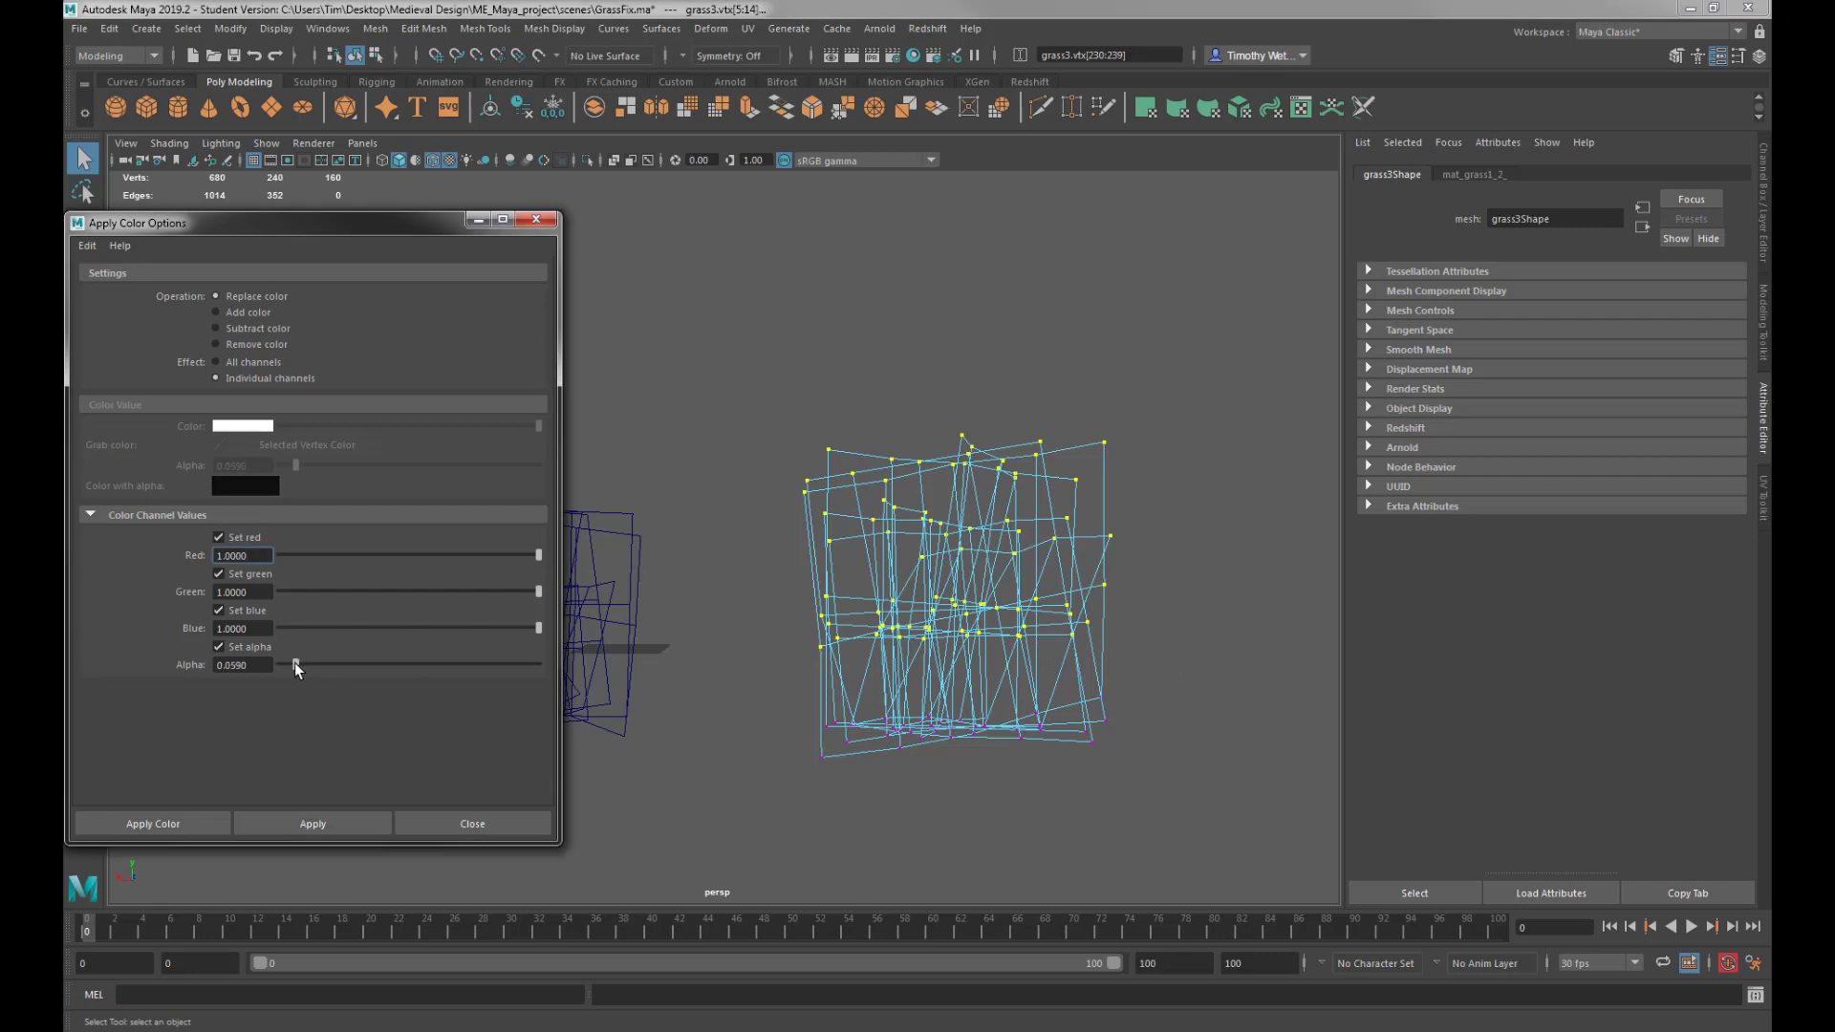
{"action": "left_click", "coordinate": [307, 823]}
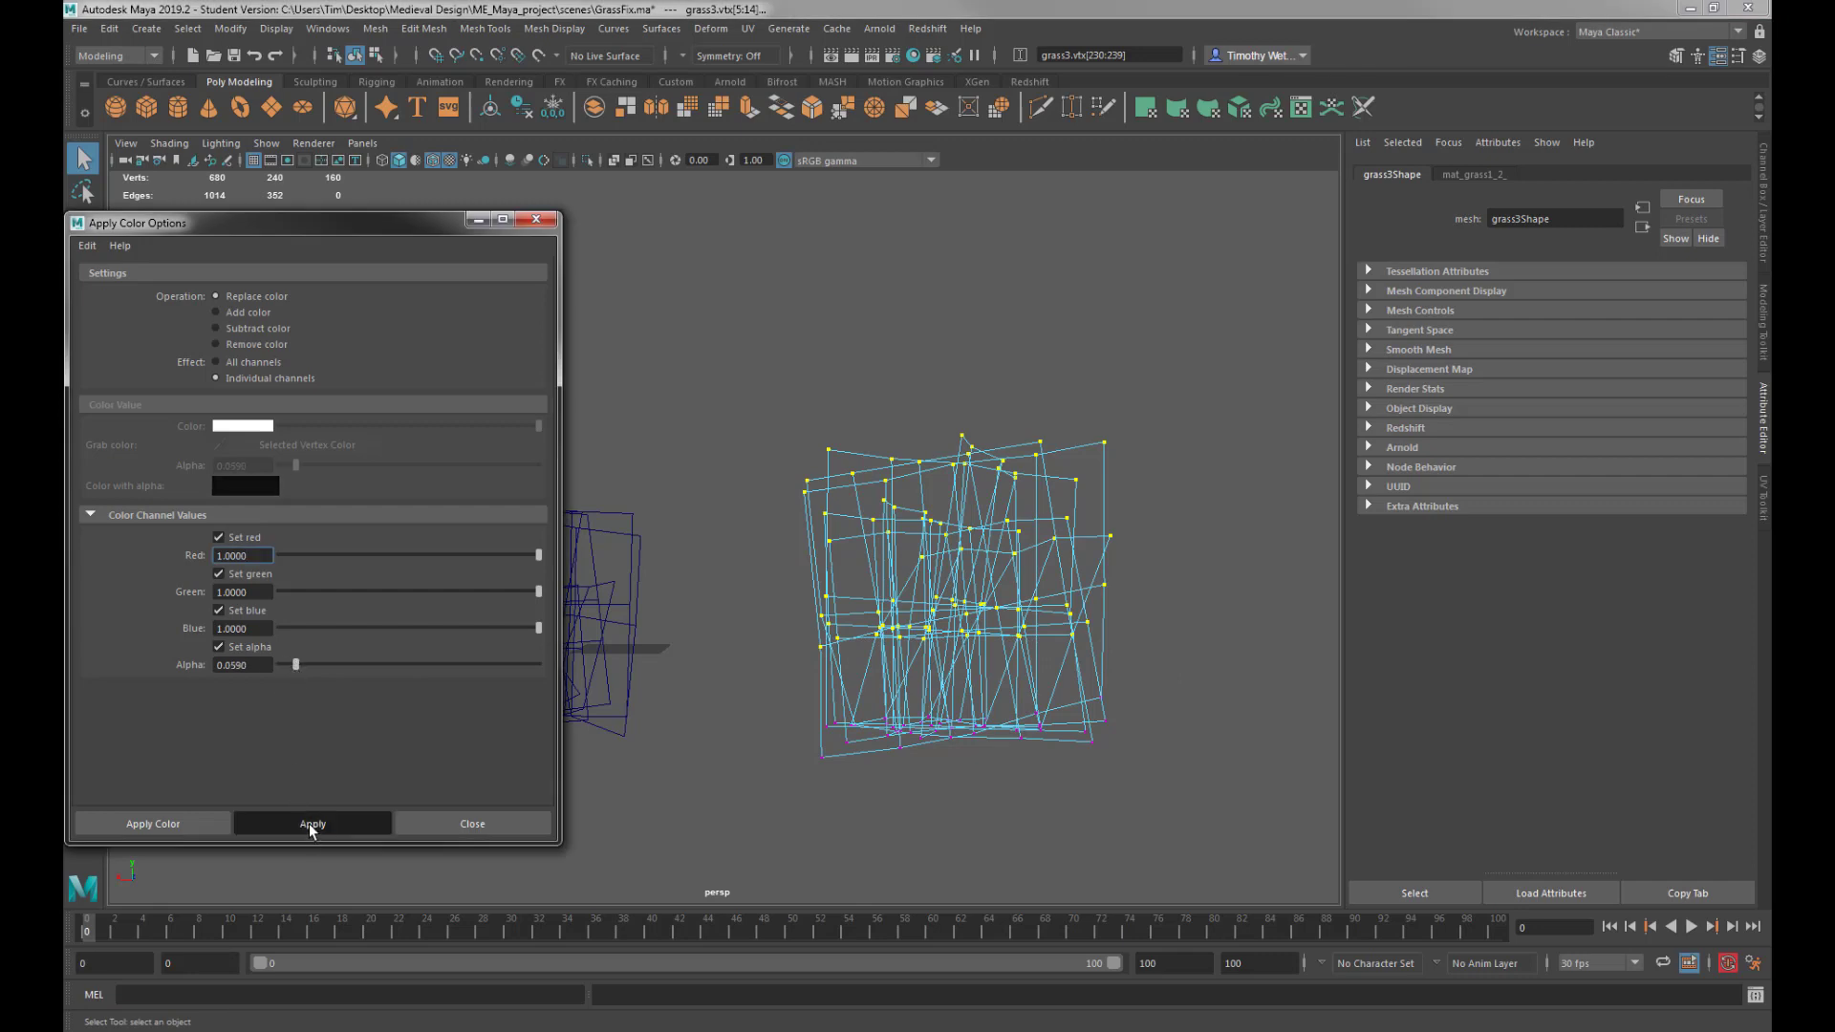
Apply an alpha of 0.1319 to the upper rows of grass3 vertices and 0.1493 to the topmost ones.
{"action": "left_click_drag", "start_coordinate": [716, 398], "coordinate": [1156, 584]}
{"action": "left_click_drag", "start_coordinate": [302, 664], "coordinate": [319, 663]}
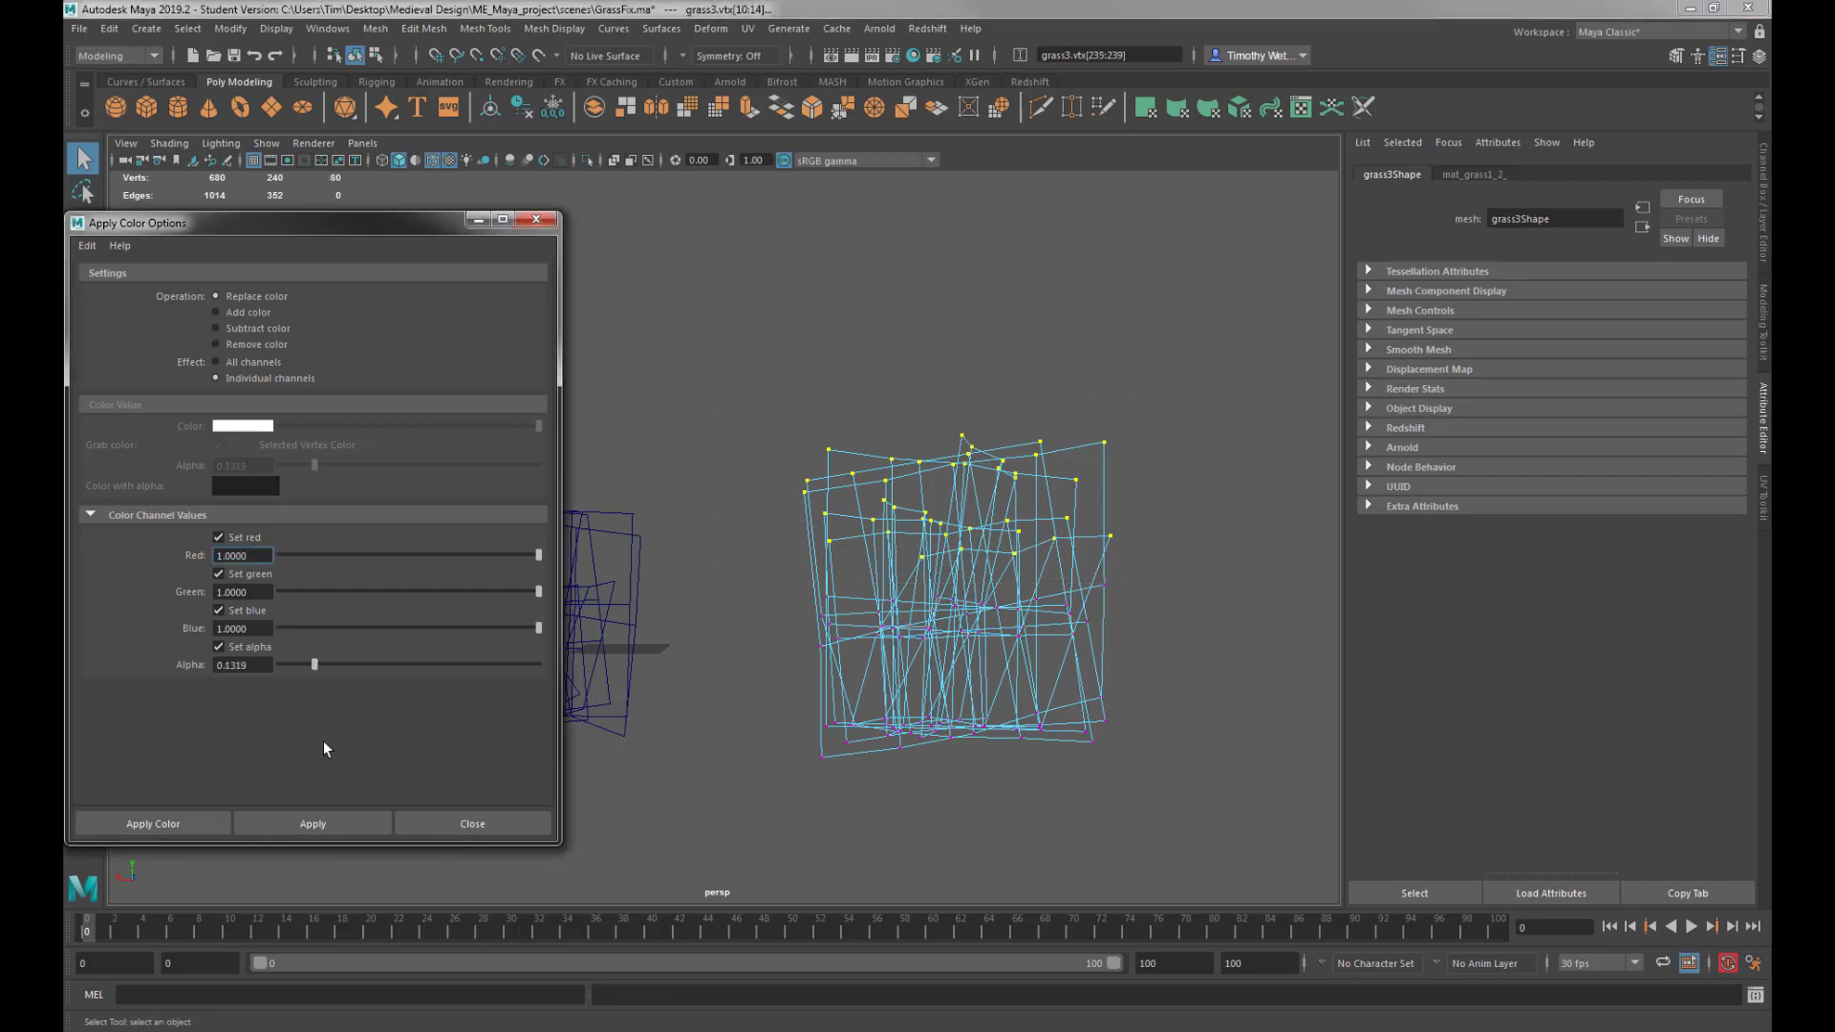
{"action": "left_click", "coordinate": [313, 824]}
{"action": "left_click_drag", "start_coordinate": [821, 397], "coordinate": [1130, 526]}
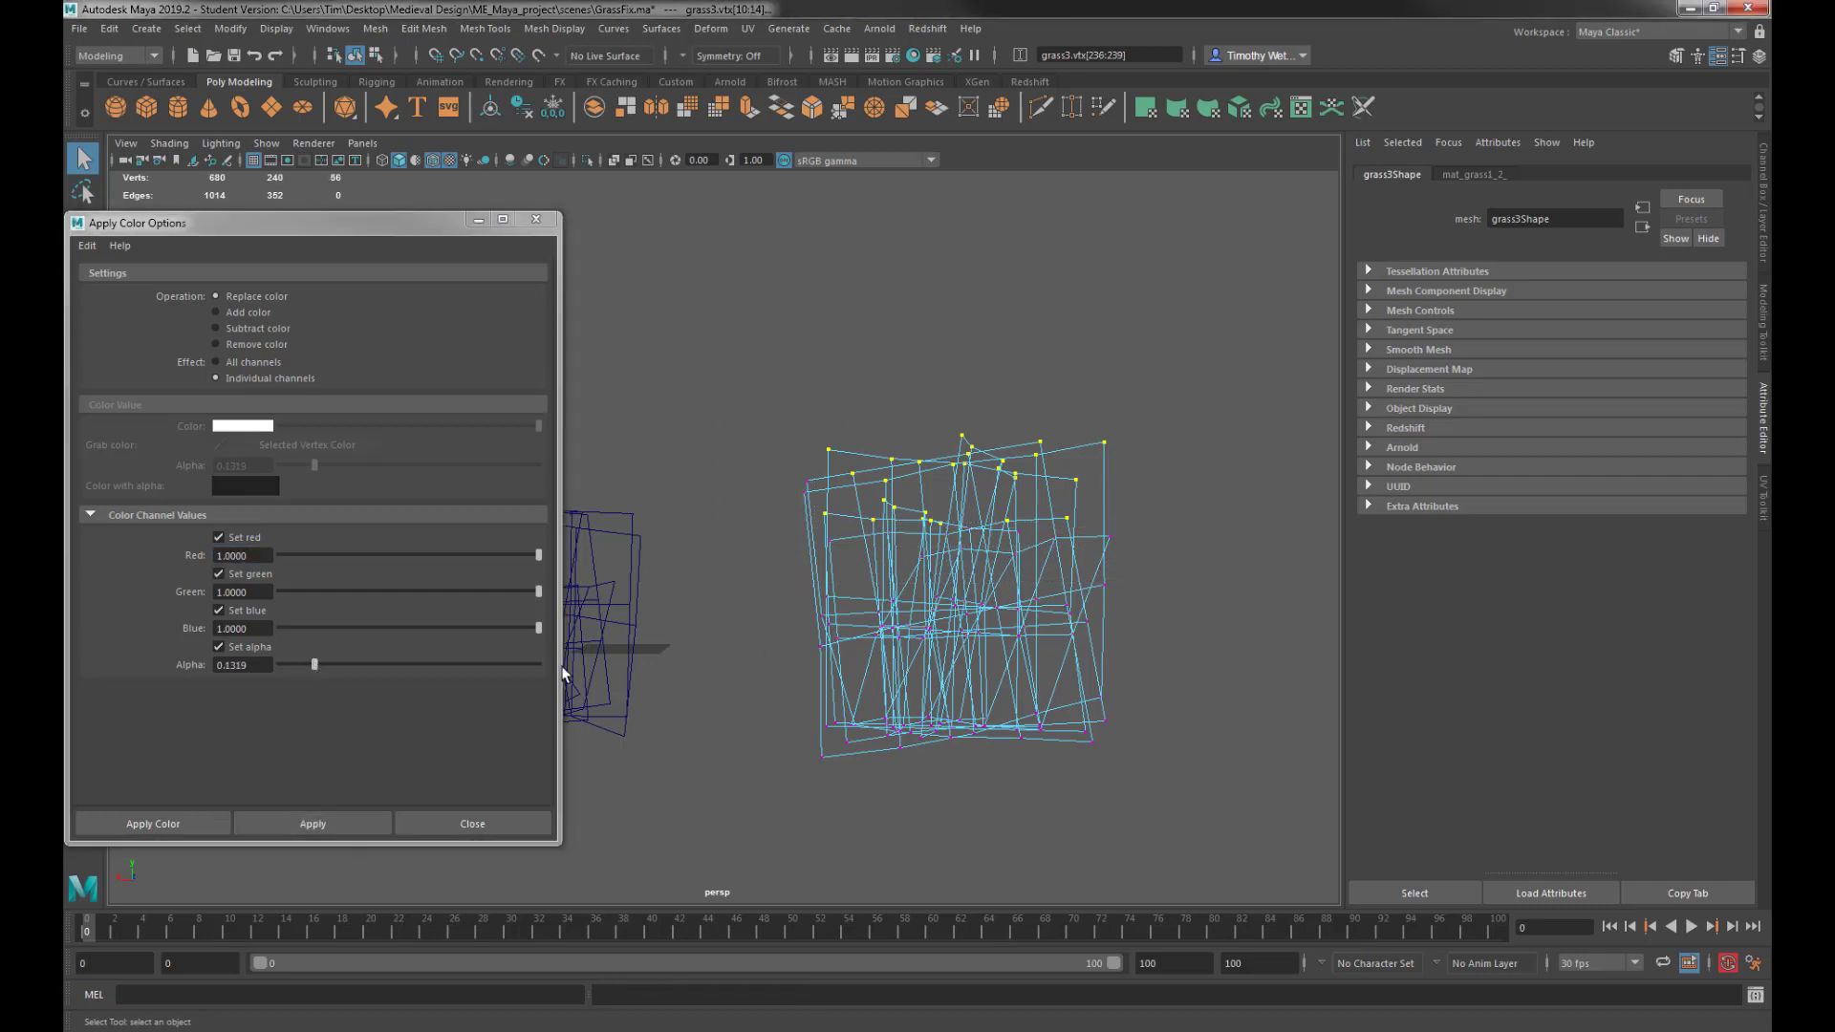
{"action": "left_click_drag", "start_coordinate": [315, 664], "coordinate": [319, 663]}
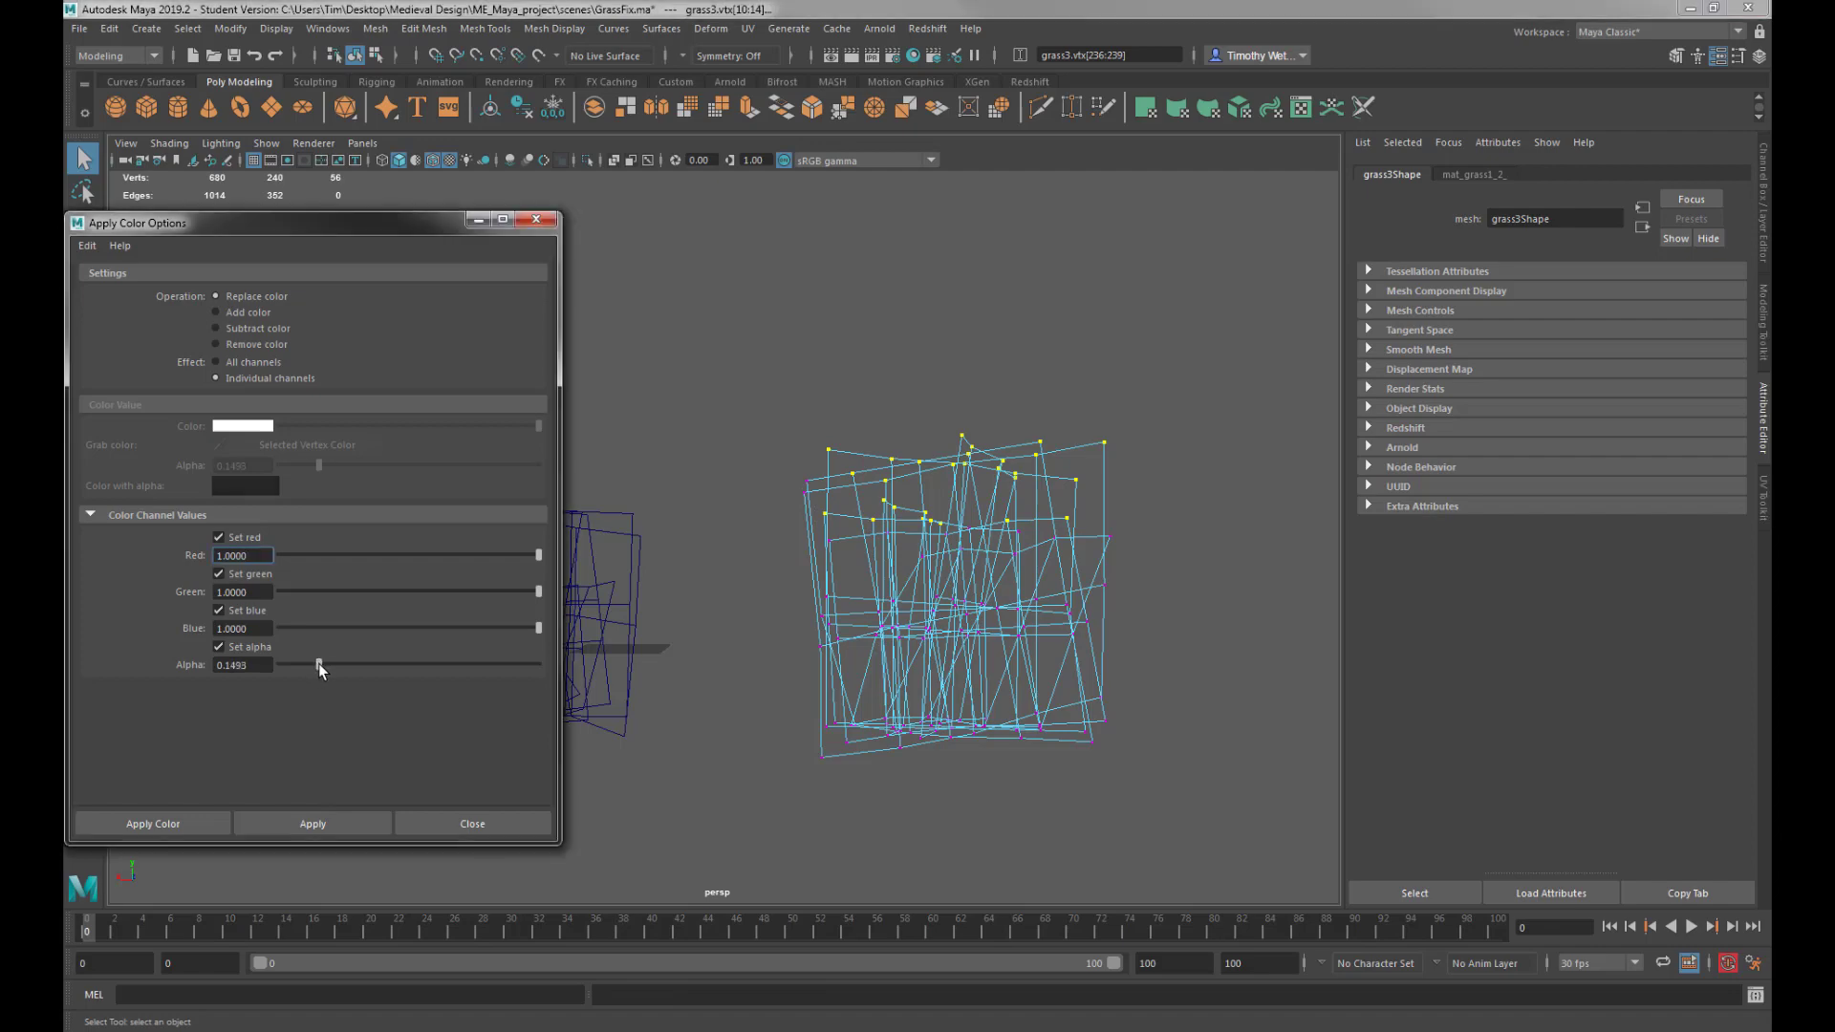
{"action": "left_click", "coordinate": [314, 824]}
Return grass3 to object selection and export it as FBX, replacing grass3.fbx in the Unity project's Assets/Mesh folder.
{"action": "left_click_drag", "start_coordinate": [1019, 506], "coordinate": [951, 556], "text": "alt"}
{"action": "right_click_drag", "start_coordinate": [951, 557], "coordinate": [1028, 535]}
{"action": "left_click", "coordinate": [78, 29]}
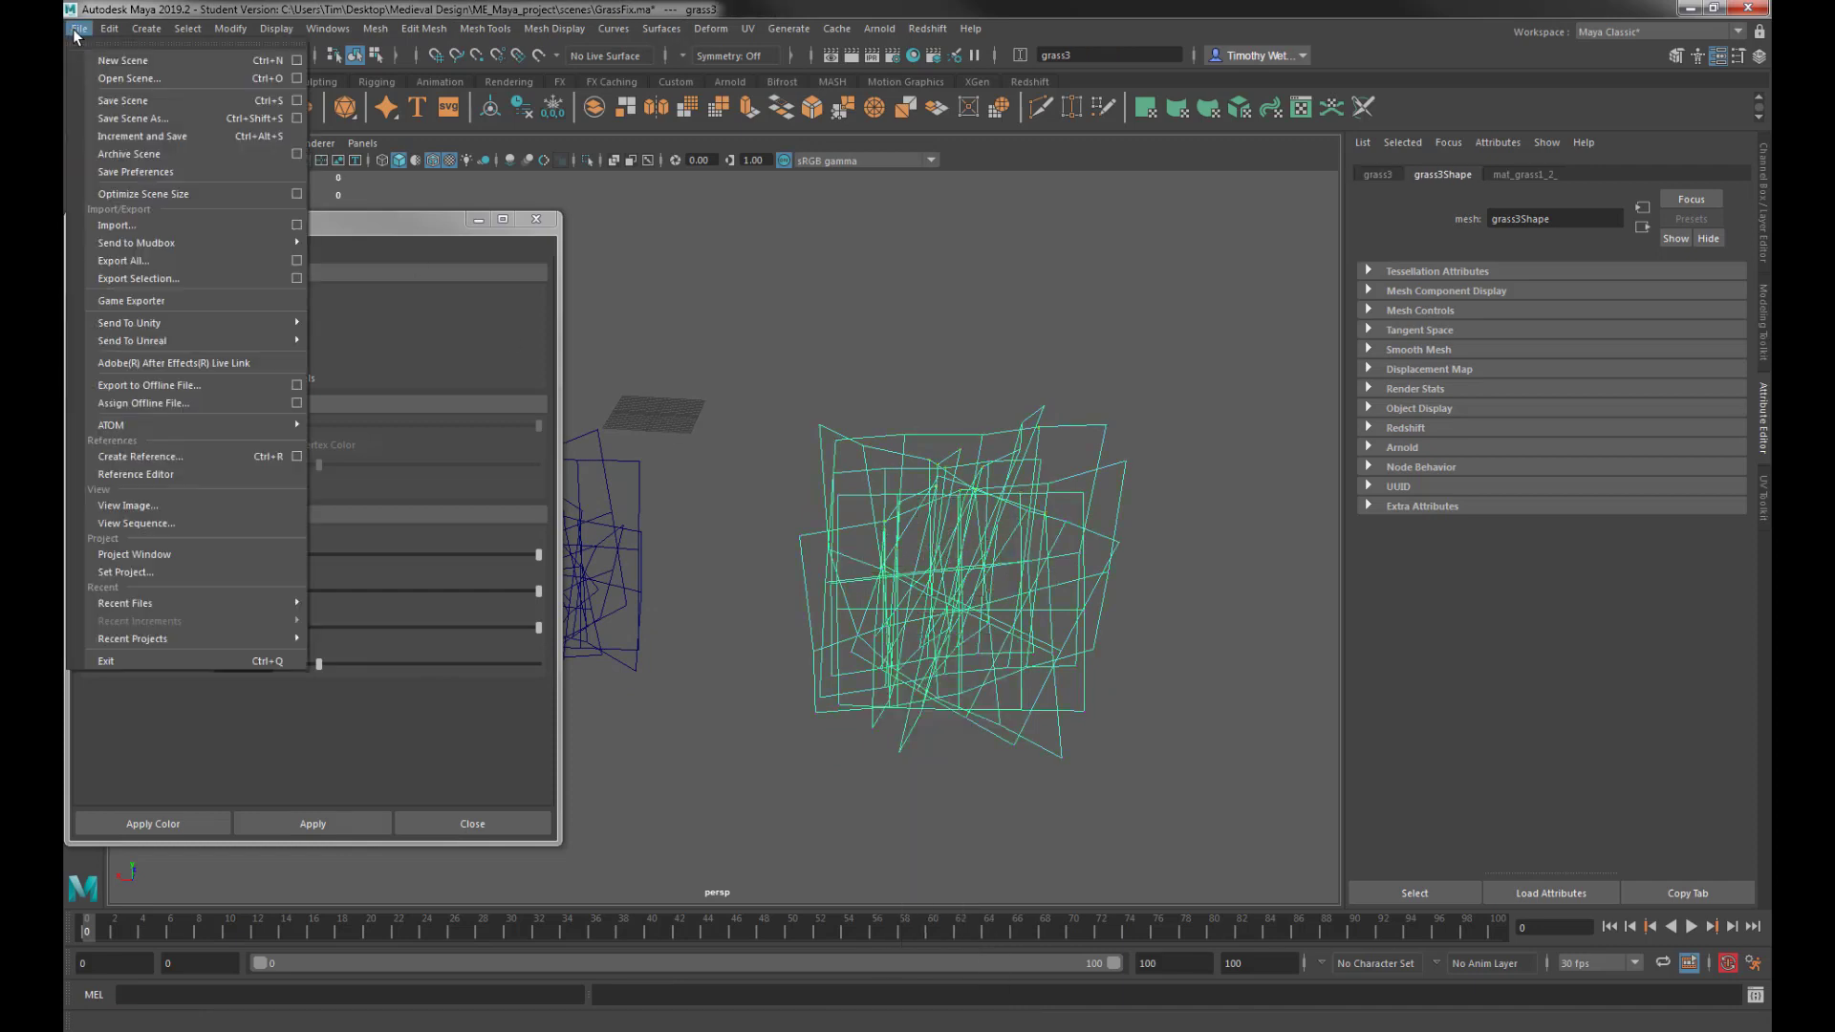
{"action": "left_click", "coordinate": [139, 278]}
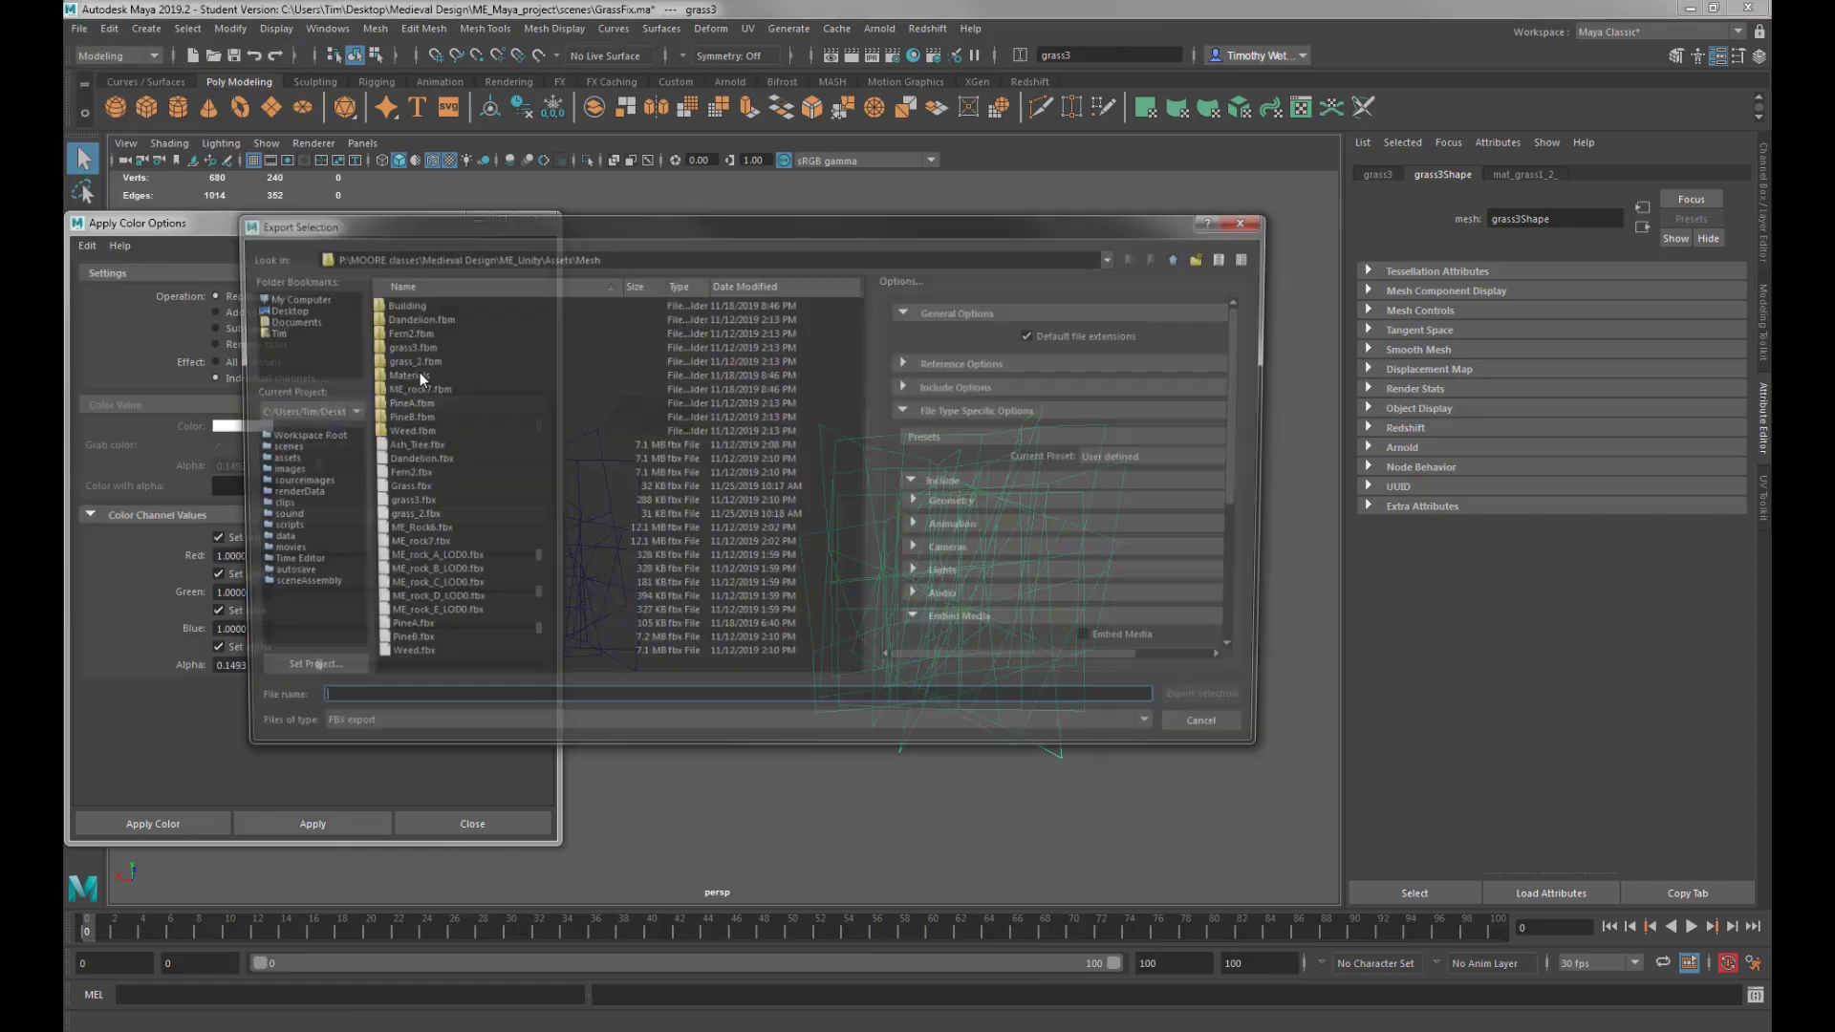
{"action": "left_click", "coordinate": [398, 502]}
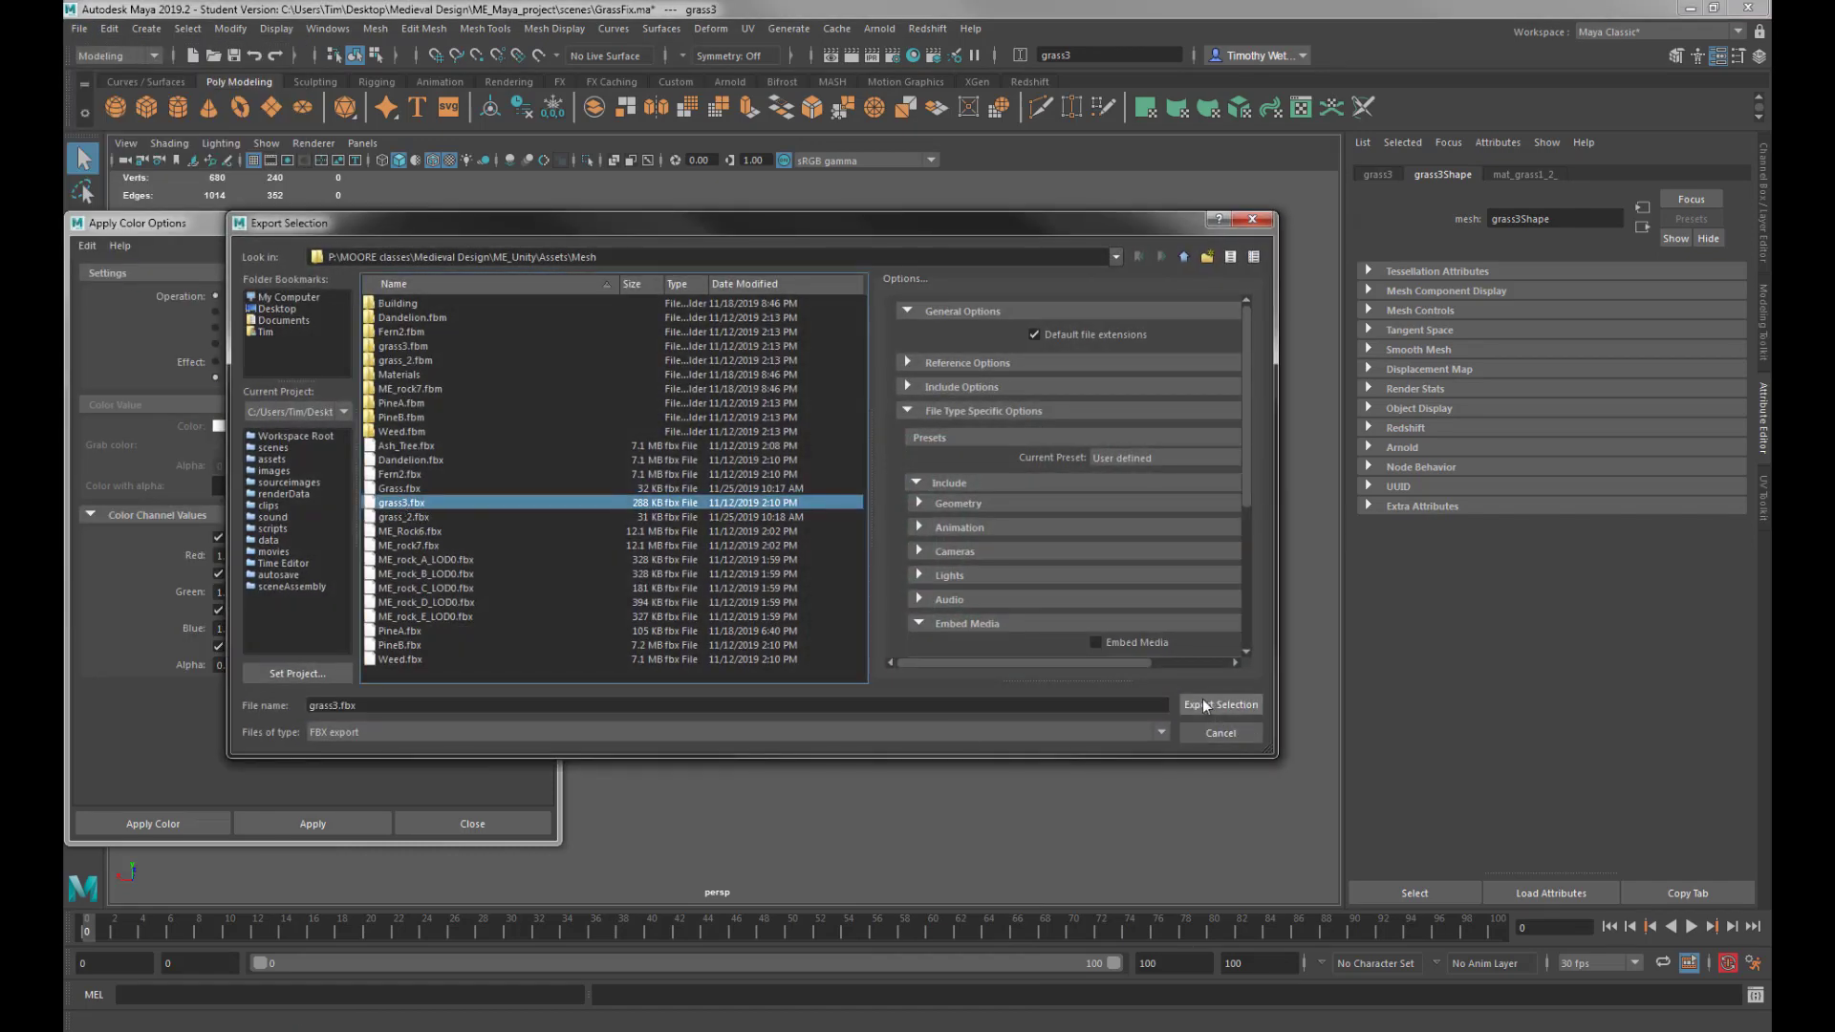
{"action": "left_click", "coordinate": [1210, 705]}
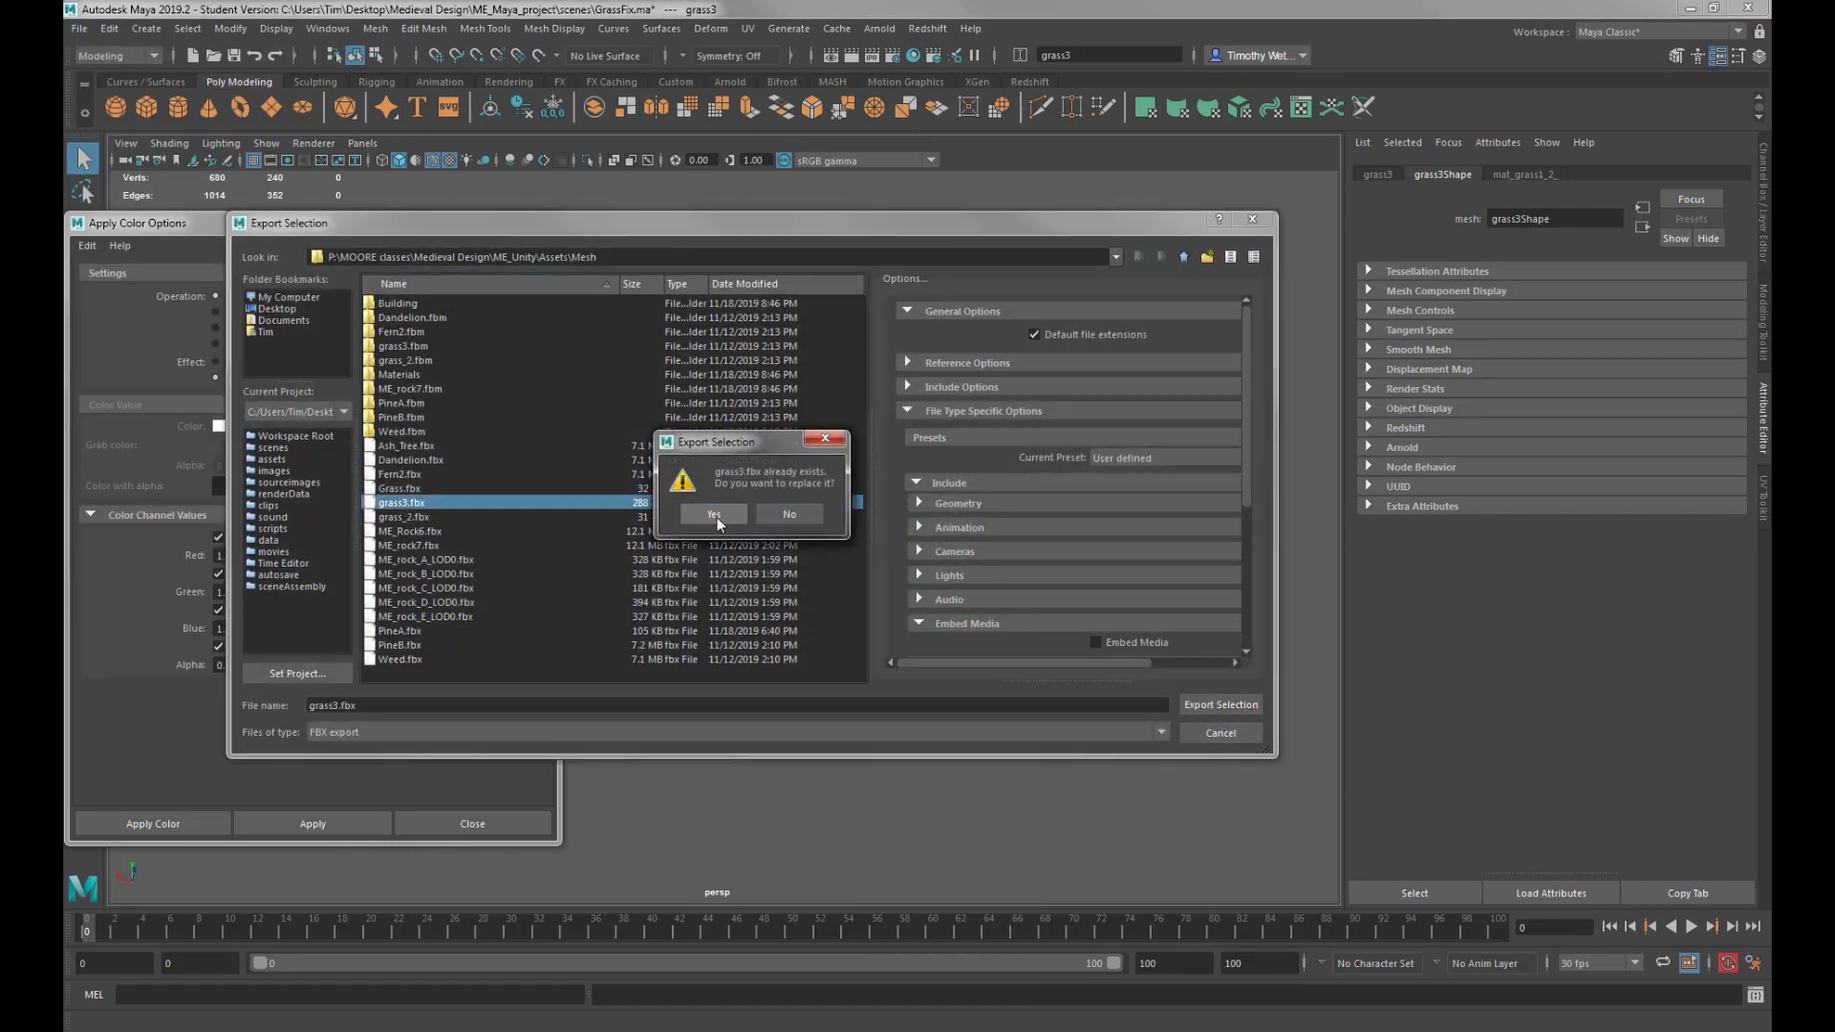
{"action": "left_click", "coordinate": [714, 514]}
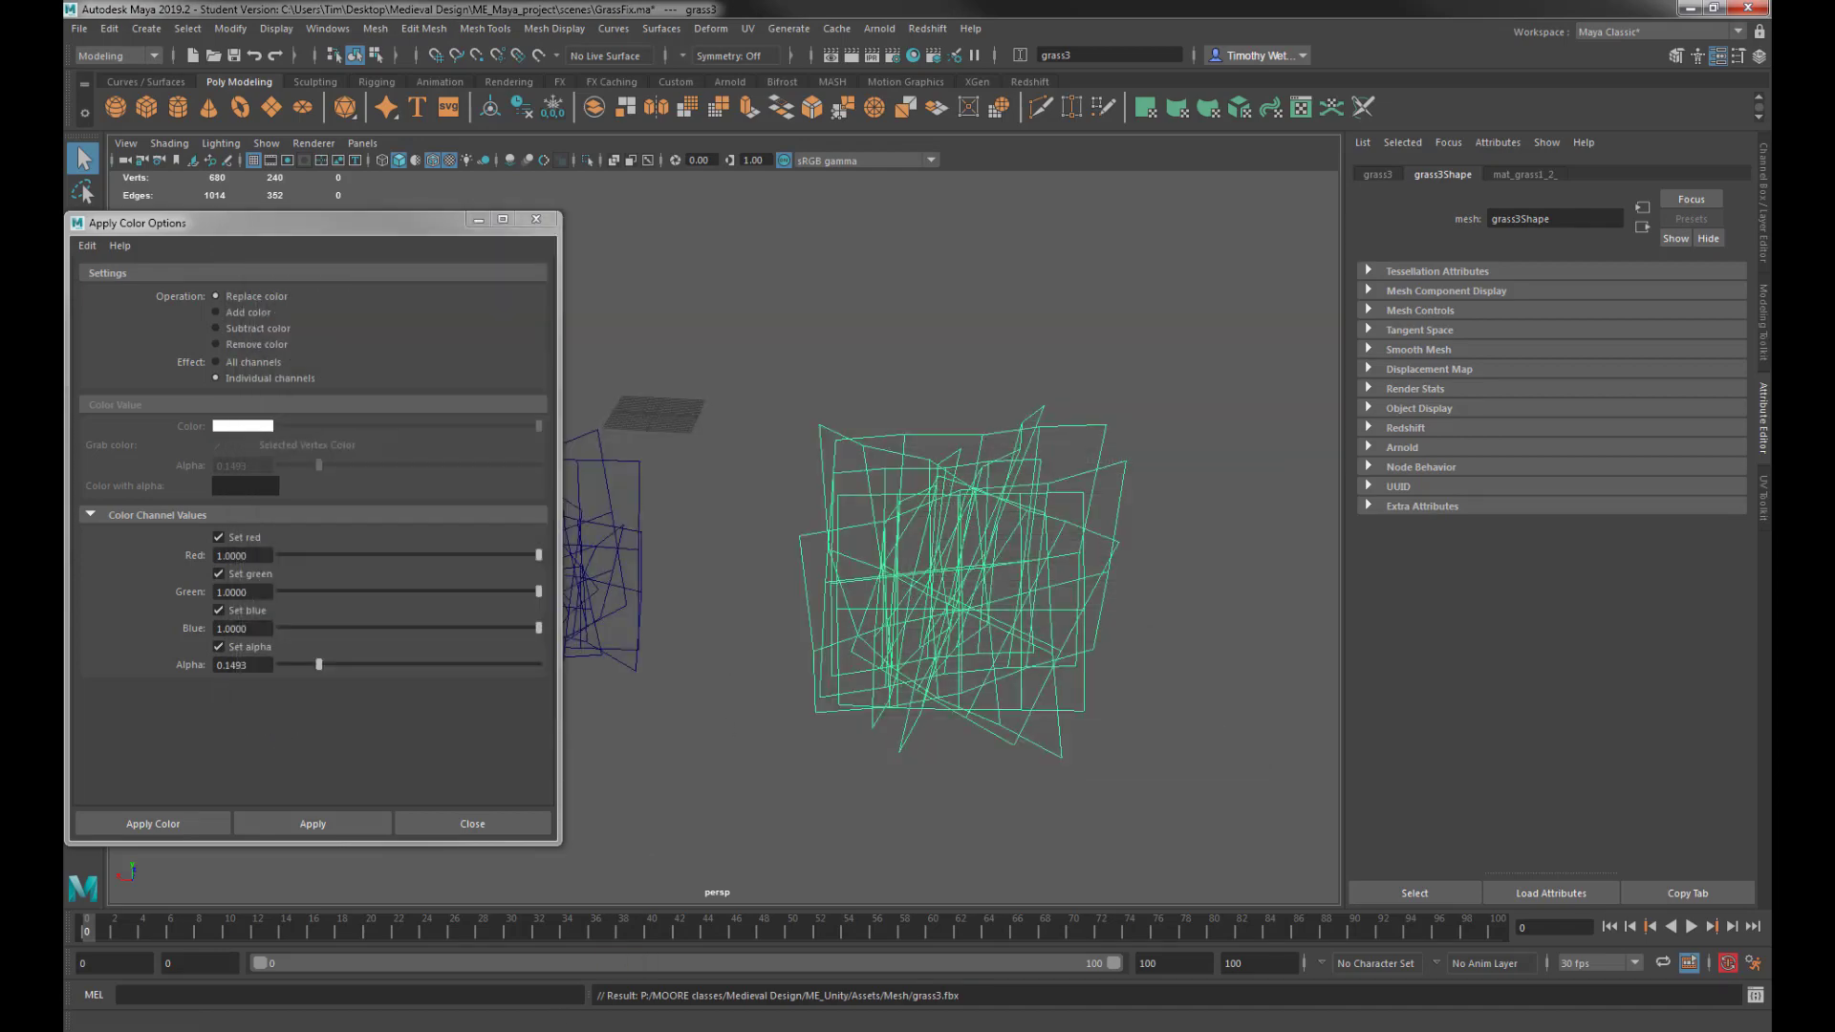
Switch to Unity, open the grass3 terrain detail for editing and reapply its settings to load the re-exported mesh.
{"action": "left_click", "coordinate": [497, 1031]}
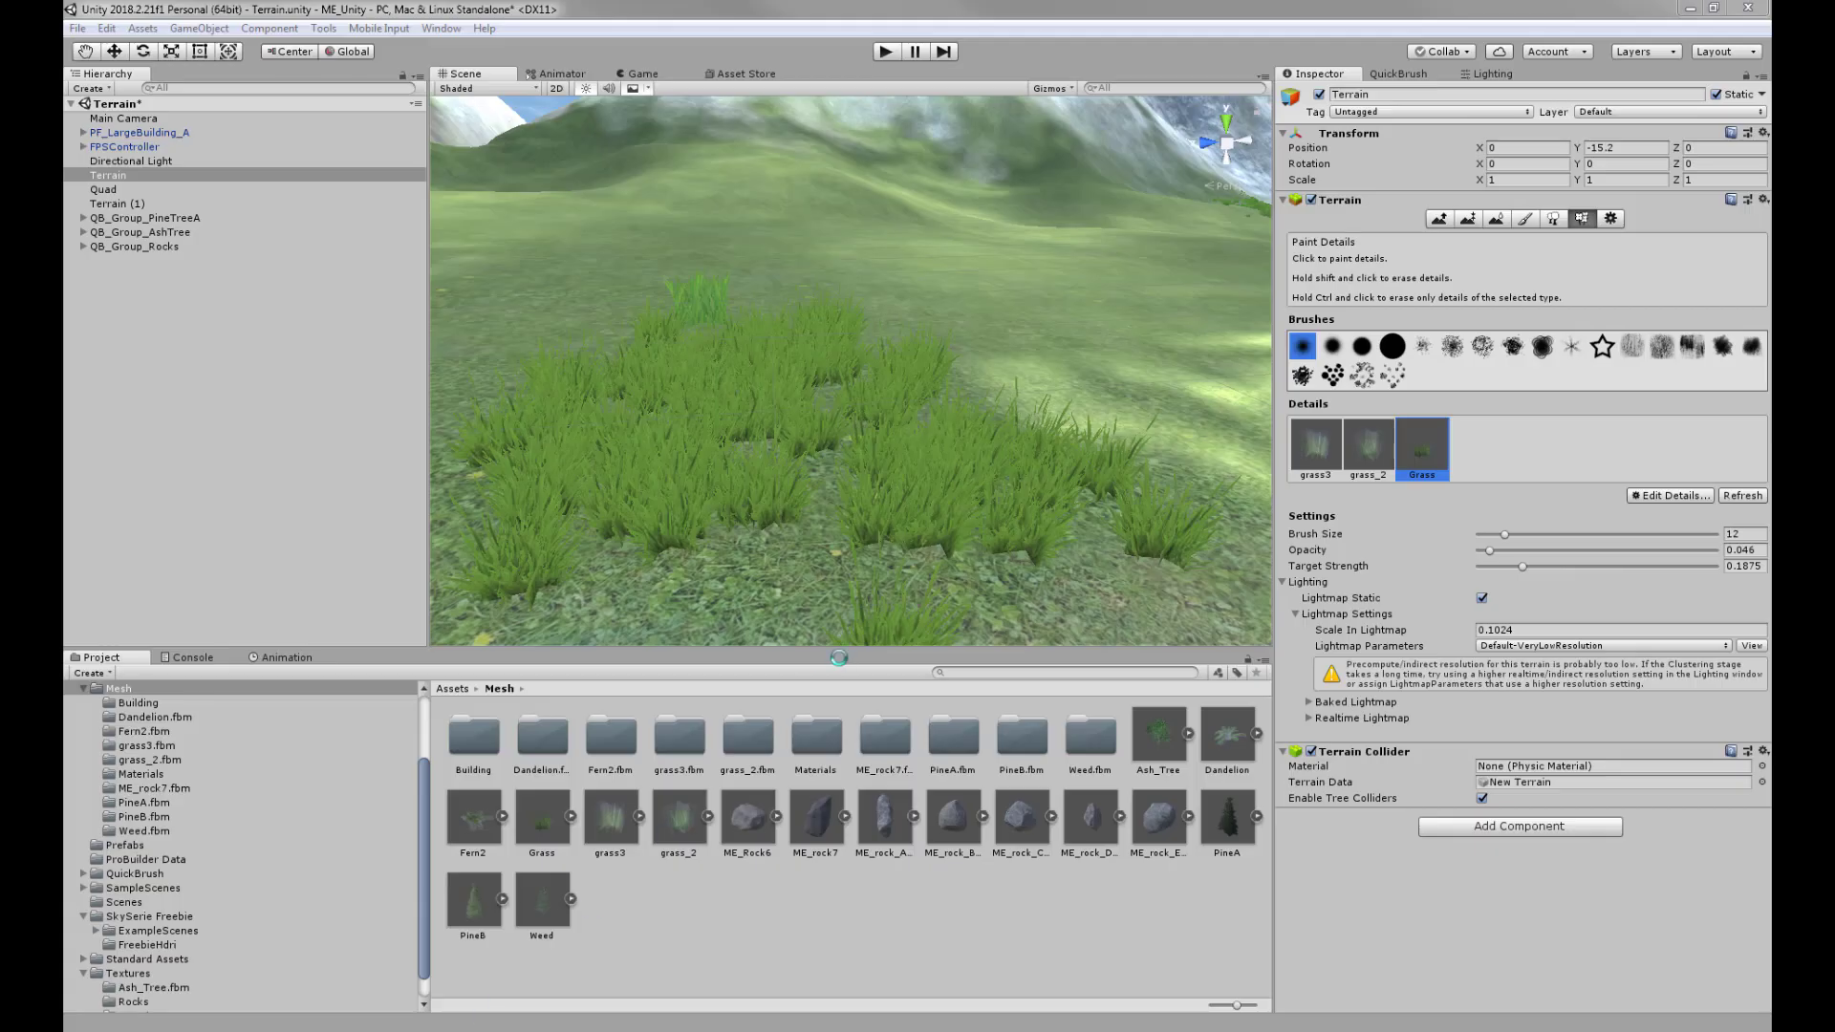
{"action": "left_click", "coordinate": [1318, 451]}
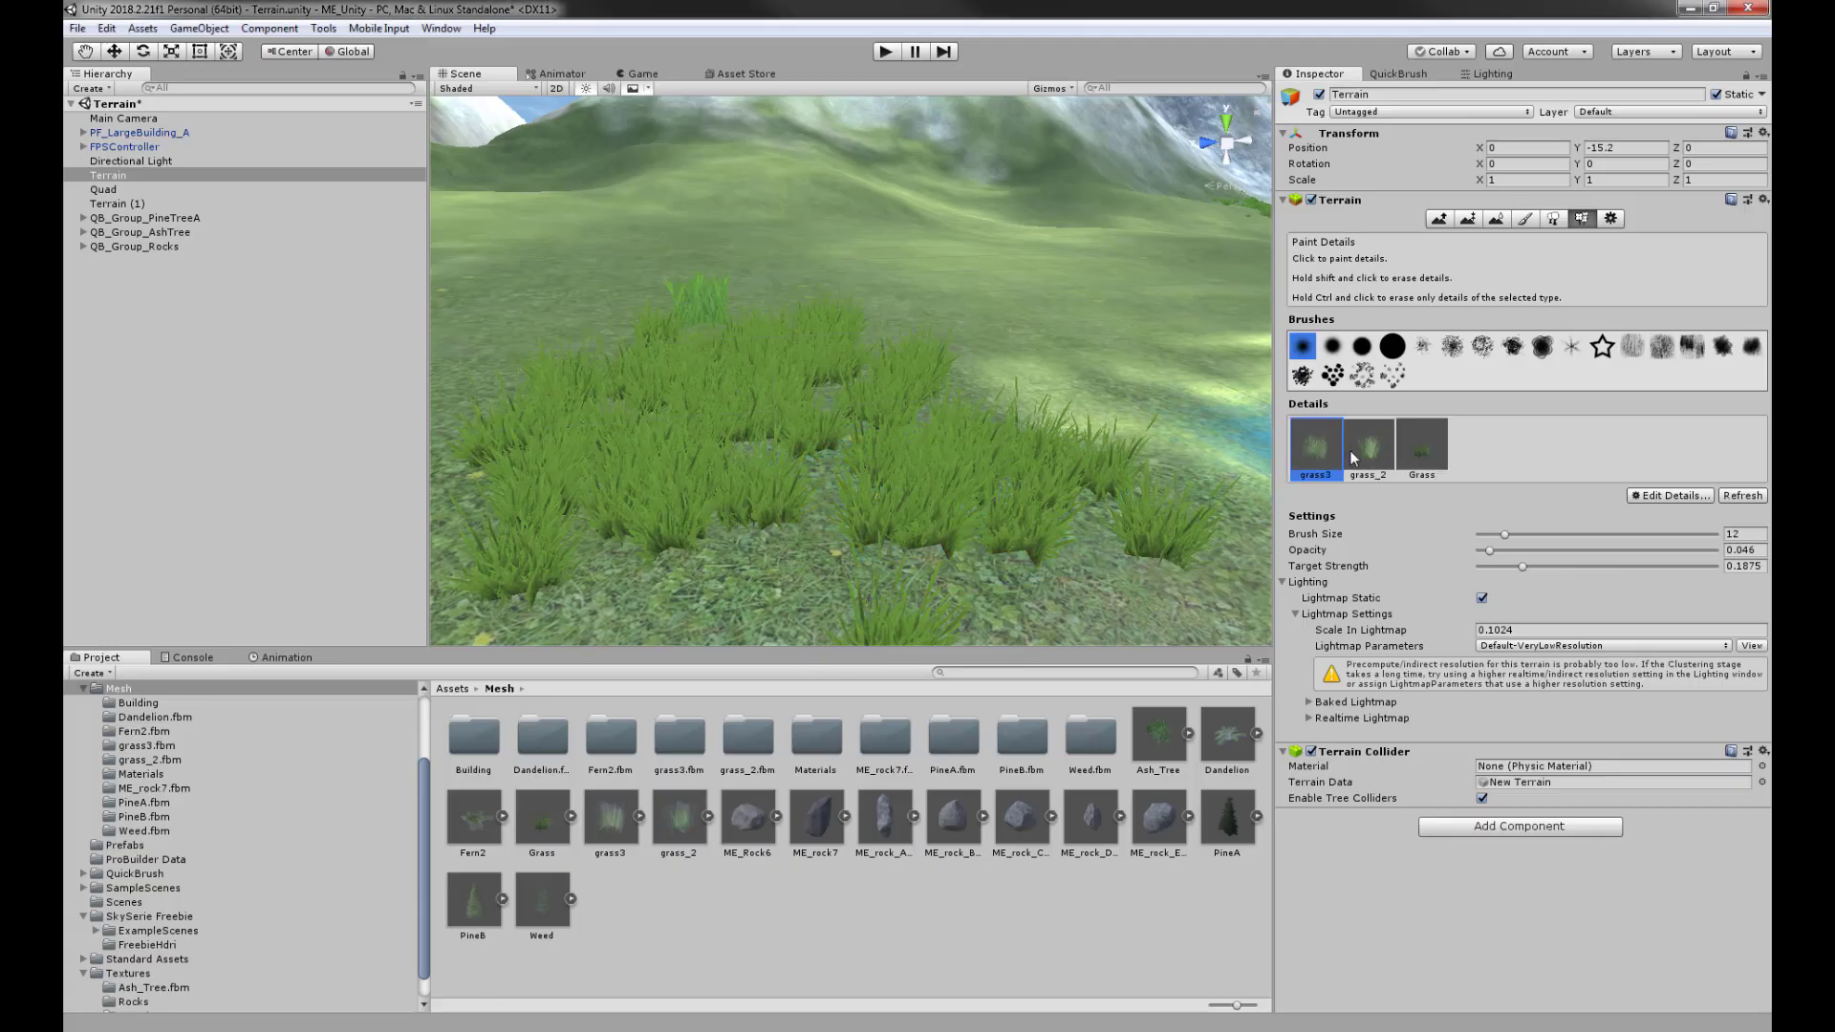
{"action": "left_click", "coordinate": [1671, 495]}
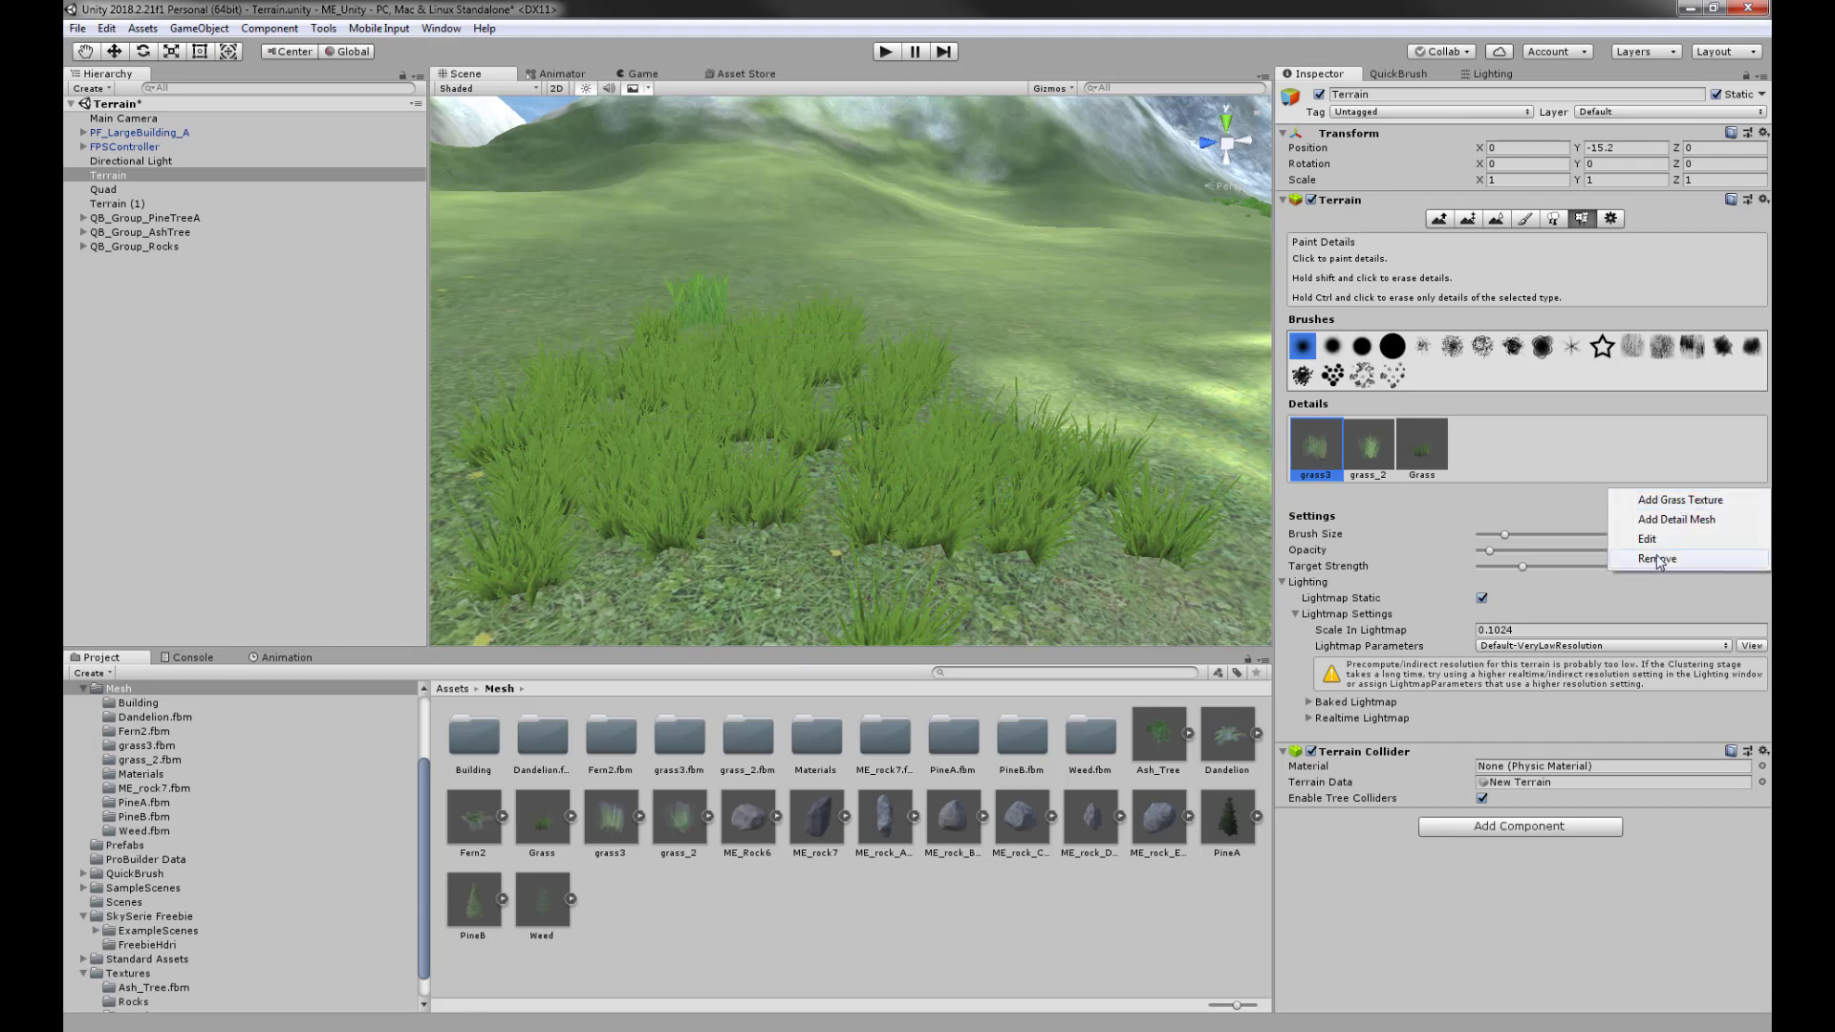
{"action": "left_click", "coordinate": [1668, 541]}
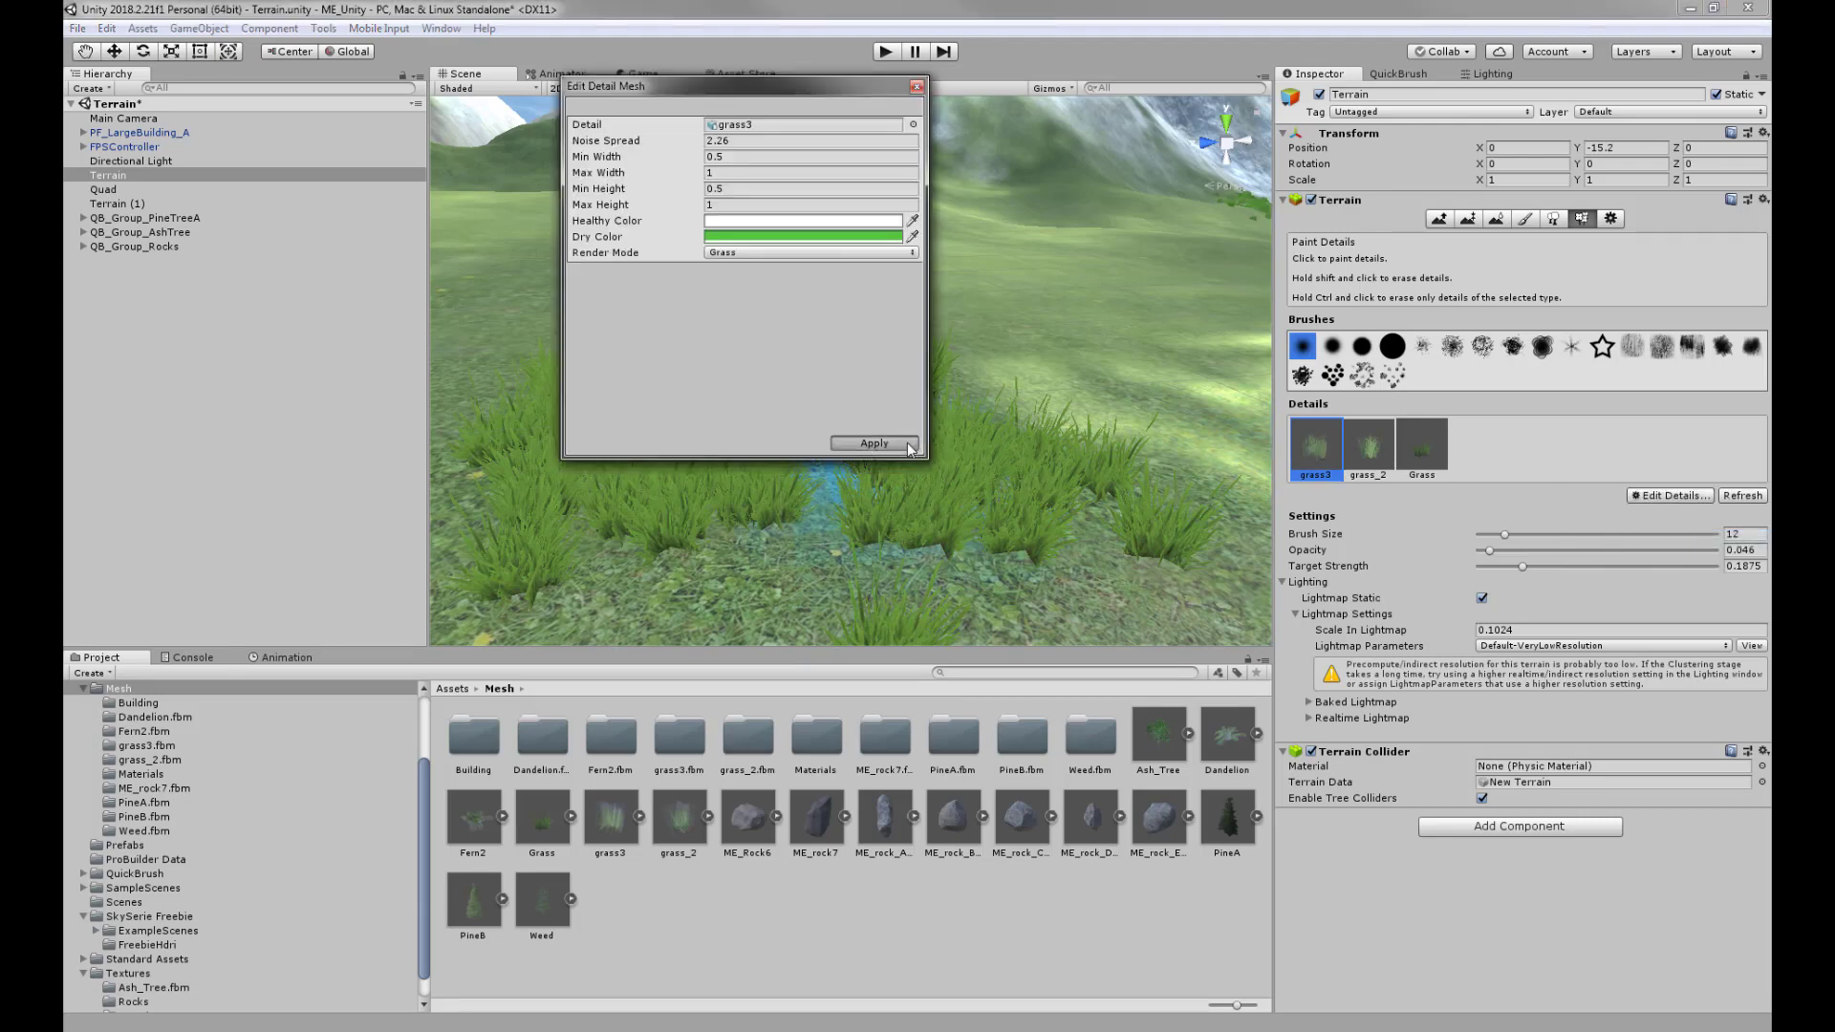
{"action": "left_click", "coordinate": [867, 447]}
Open the grass_2 terrain detail for editing and reapply its settings to load its new mesh.
{"action": "left_click", "coordinate": [1376, 454]}
{"action": "left_click", "coordinate": [1670, 495]}
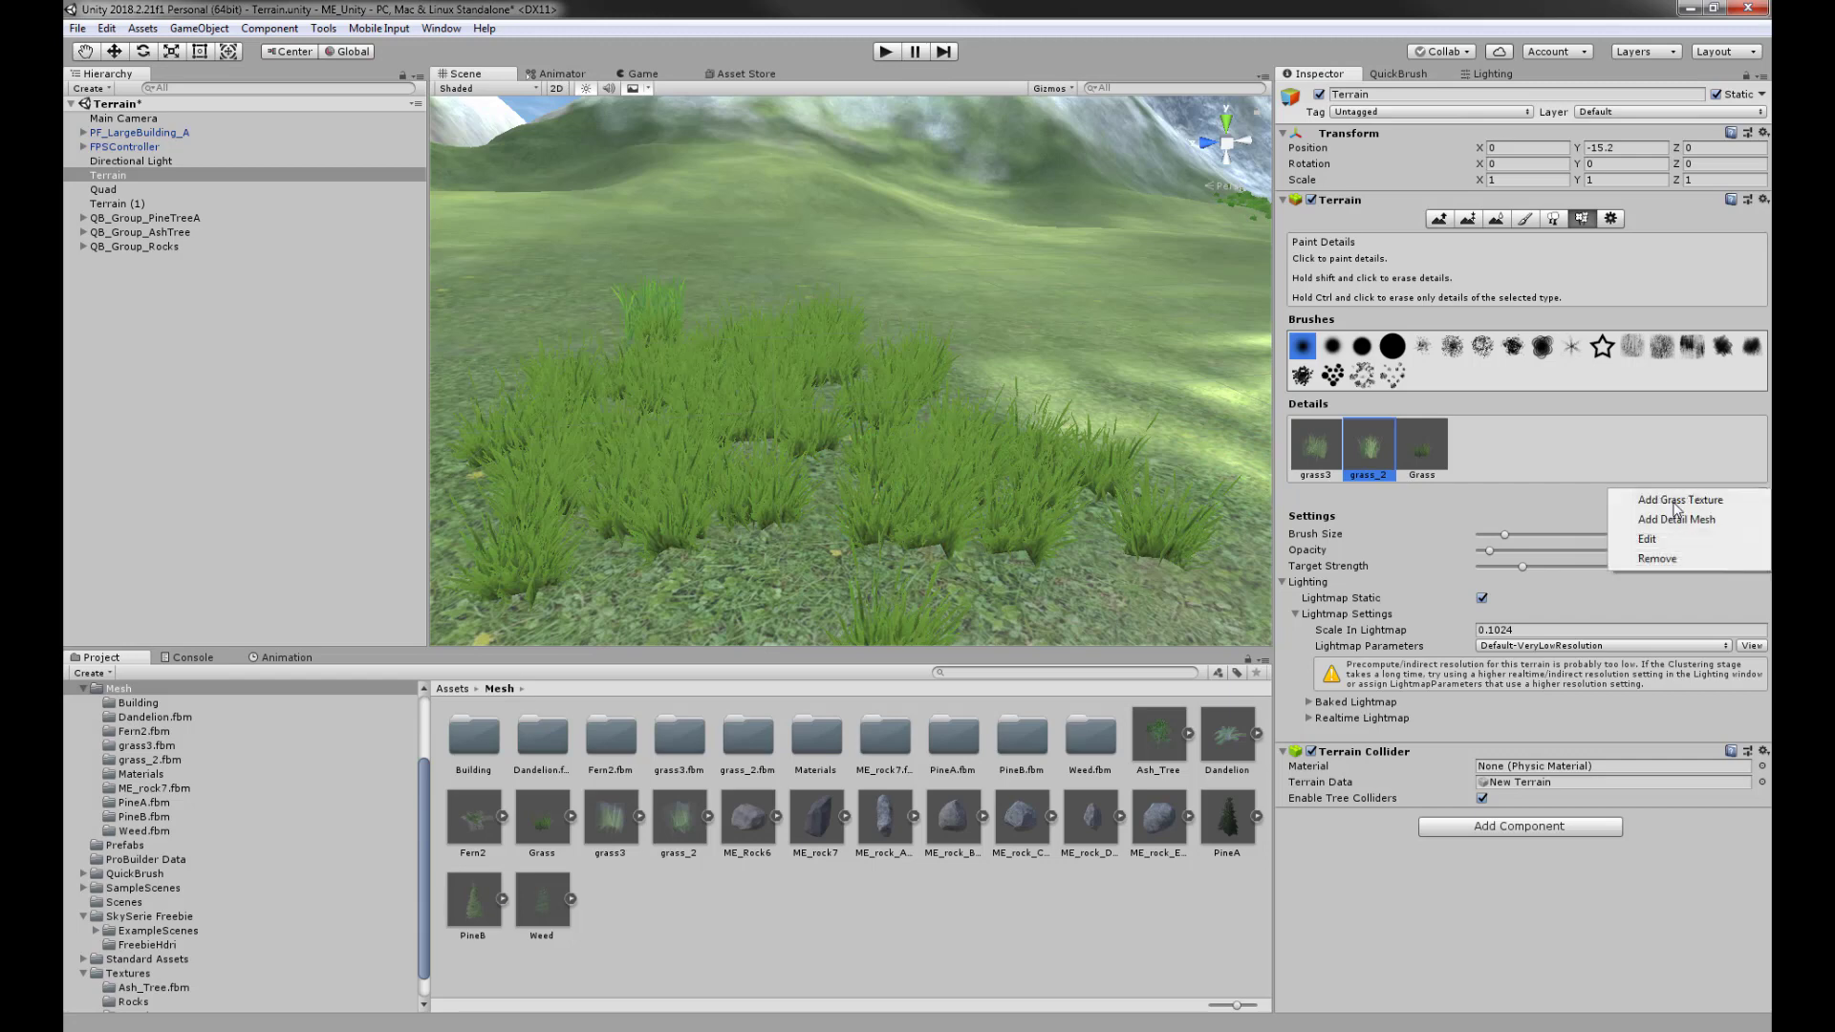
{"action": "left_click", "coordinate": [1664, 541]}
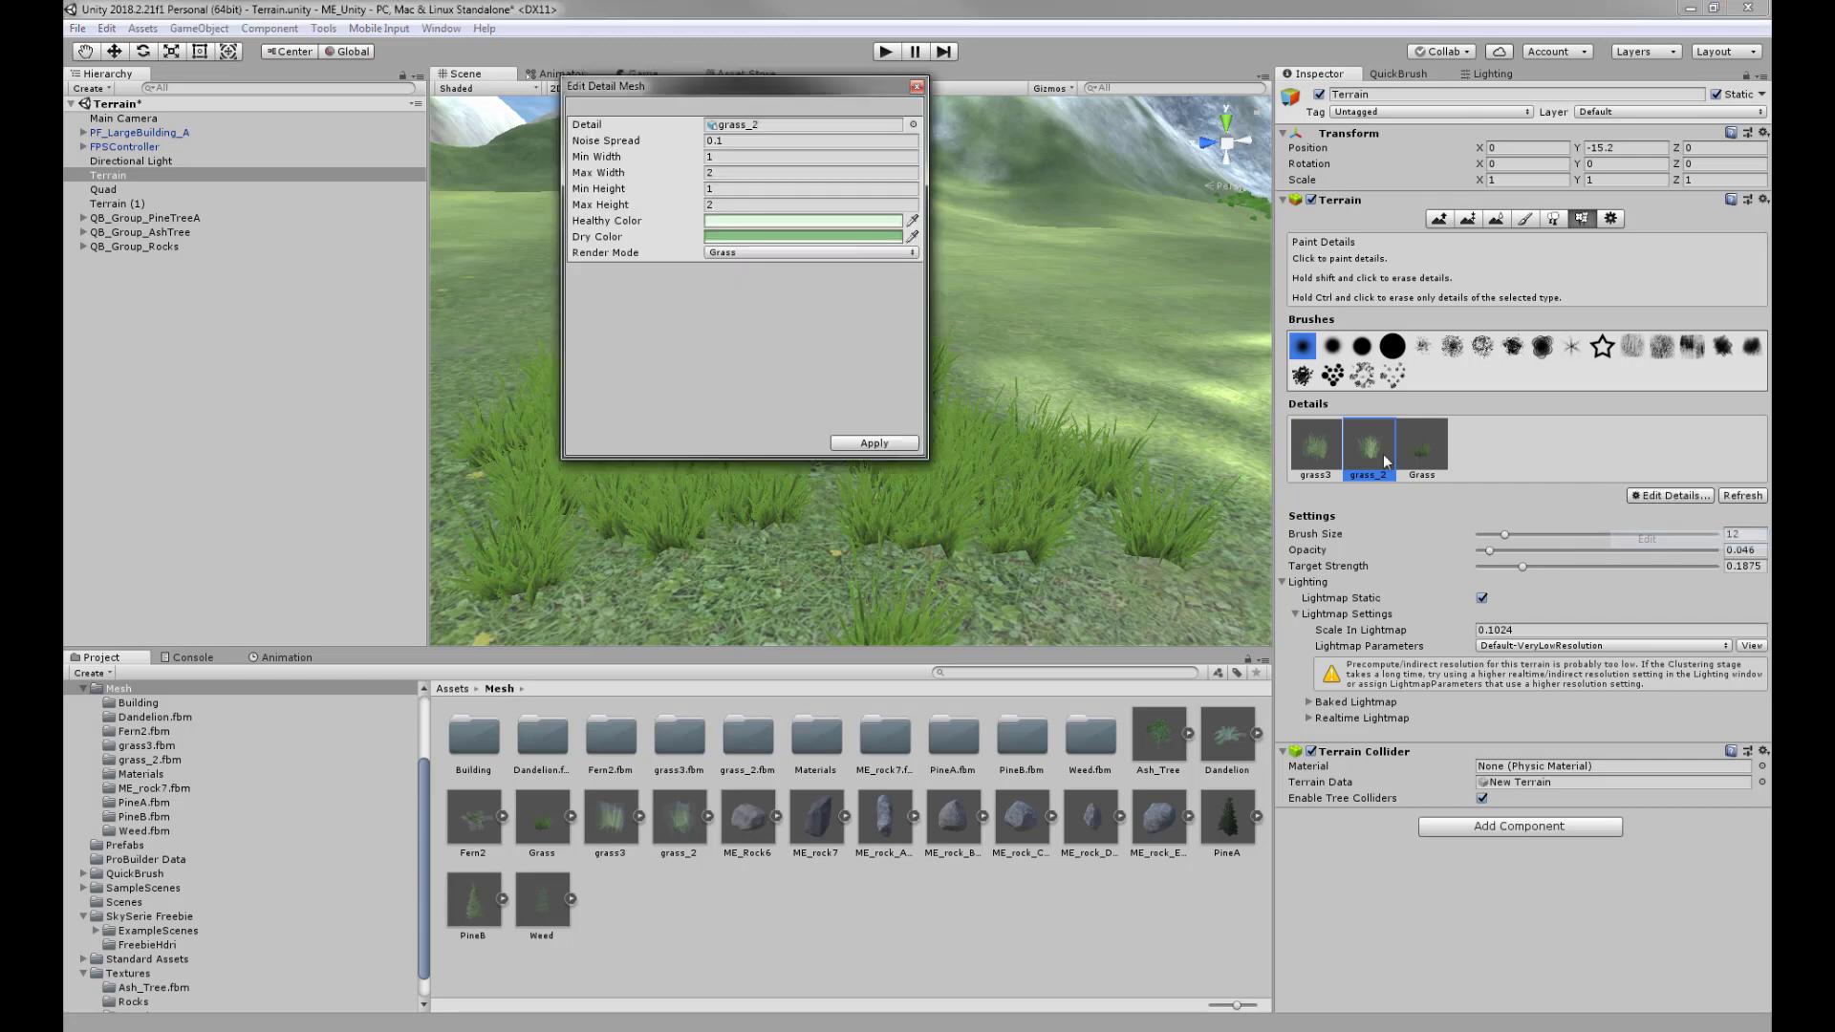
{"action": "left_click", "coordinate": [856, 443]}
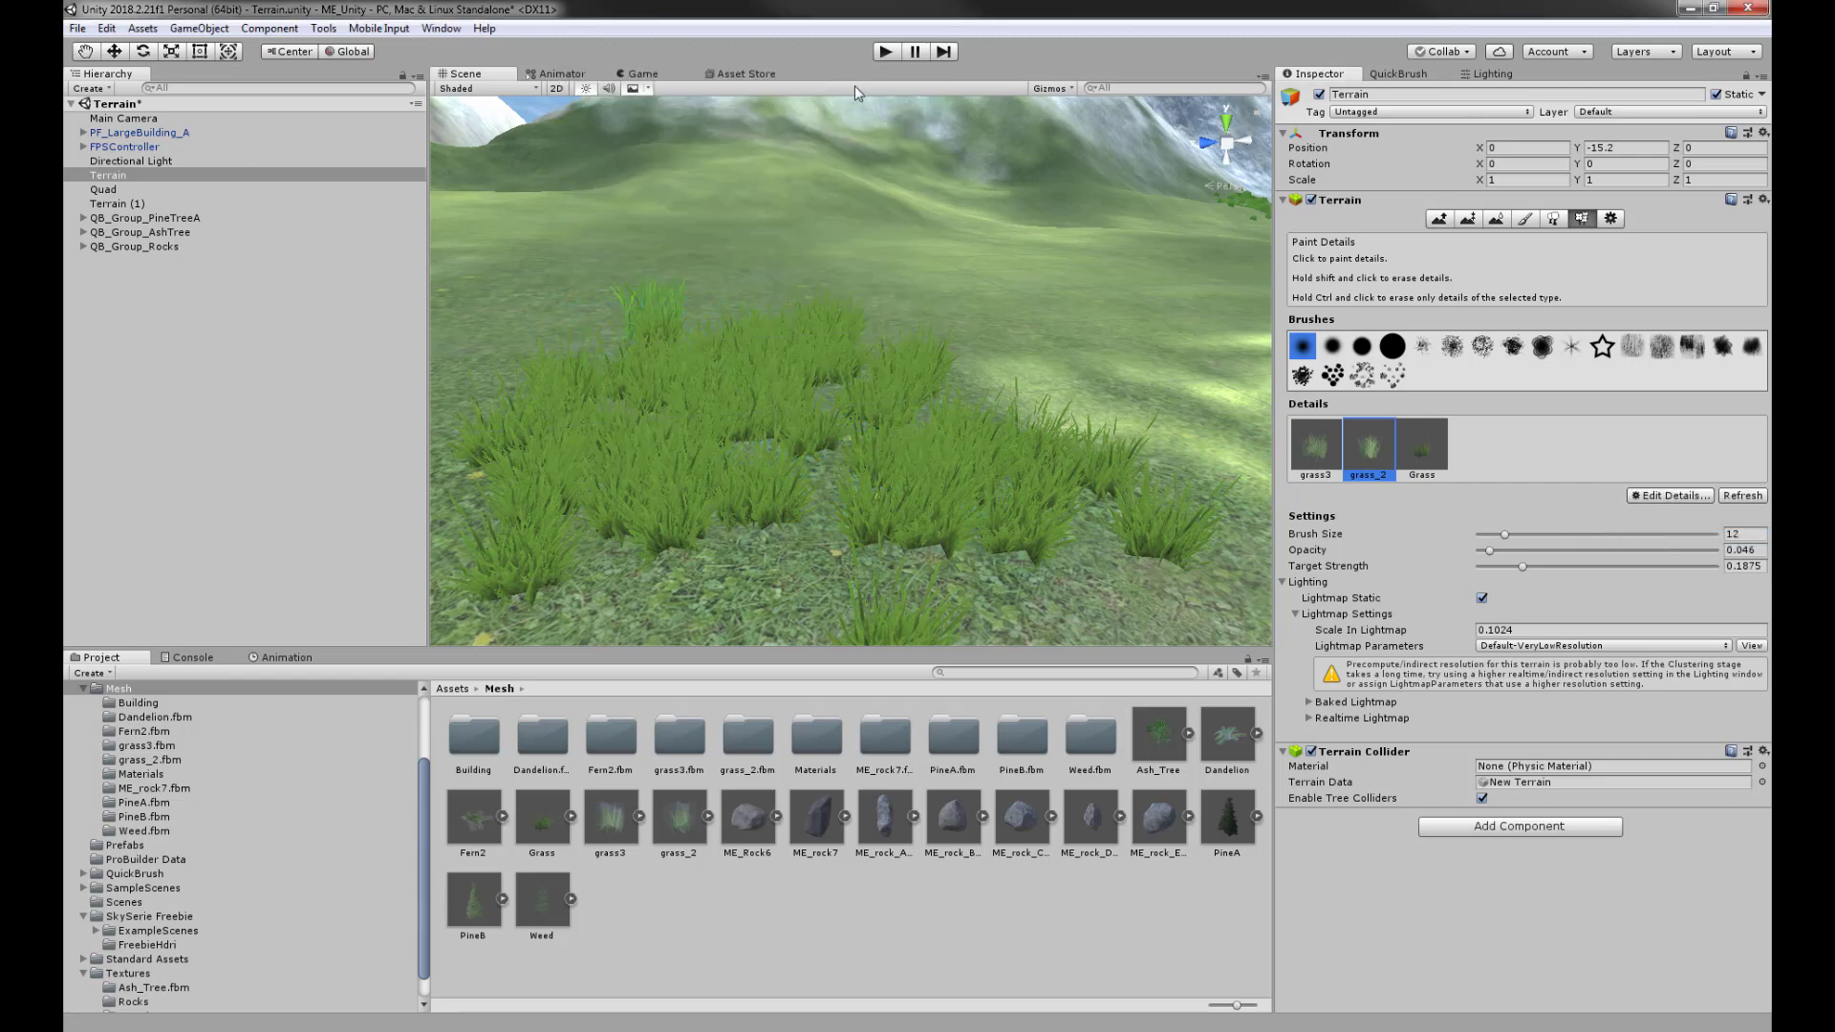
Play-test the scene, walk through the grass fields to examine the wind movement of all grass types, and stop the game.
{"action": "left_click", "coordinate": [885, 51]}
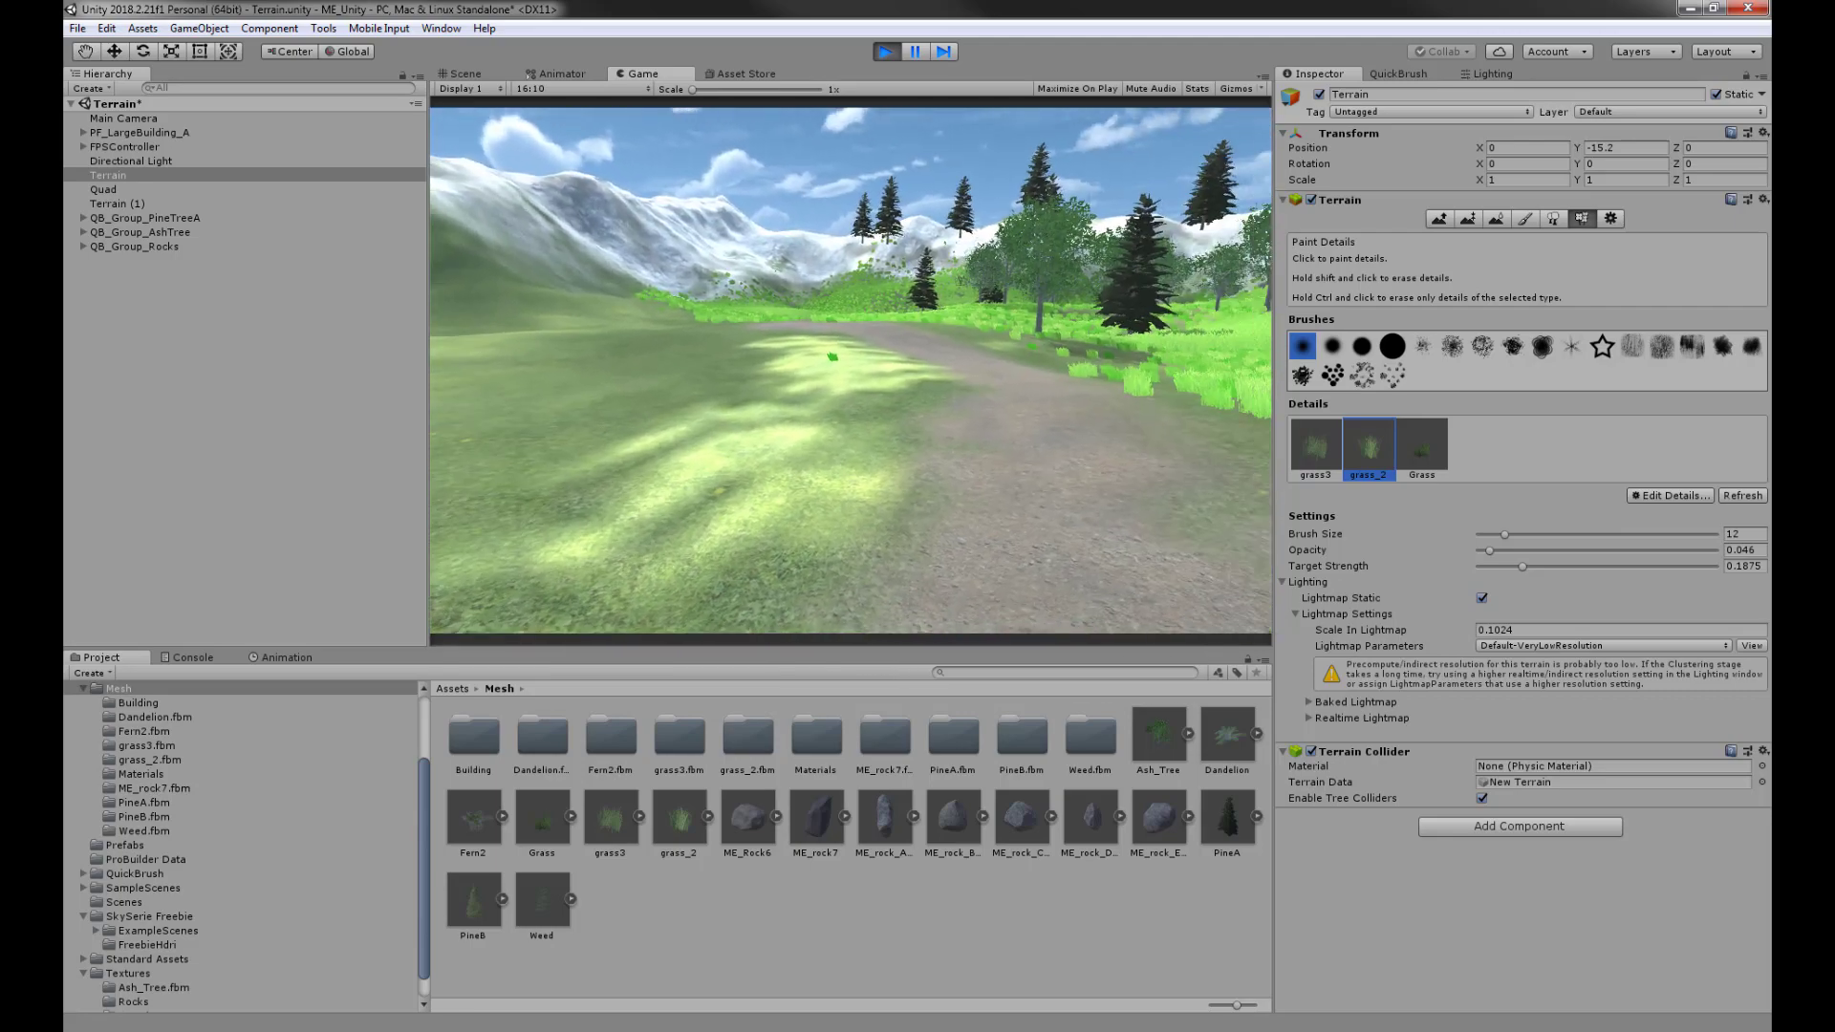
{"action": "key", "text": "w"}
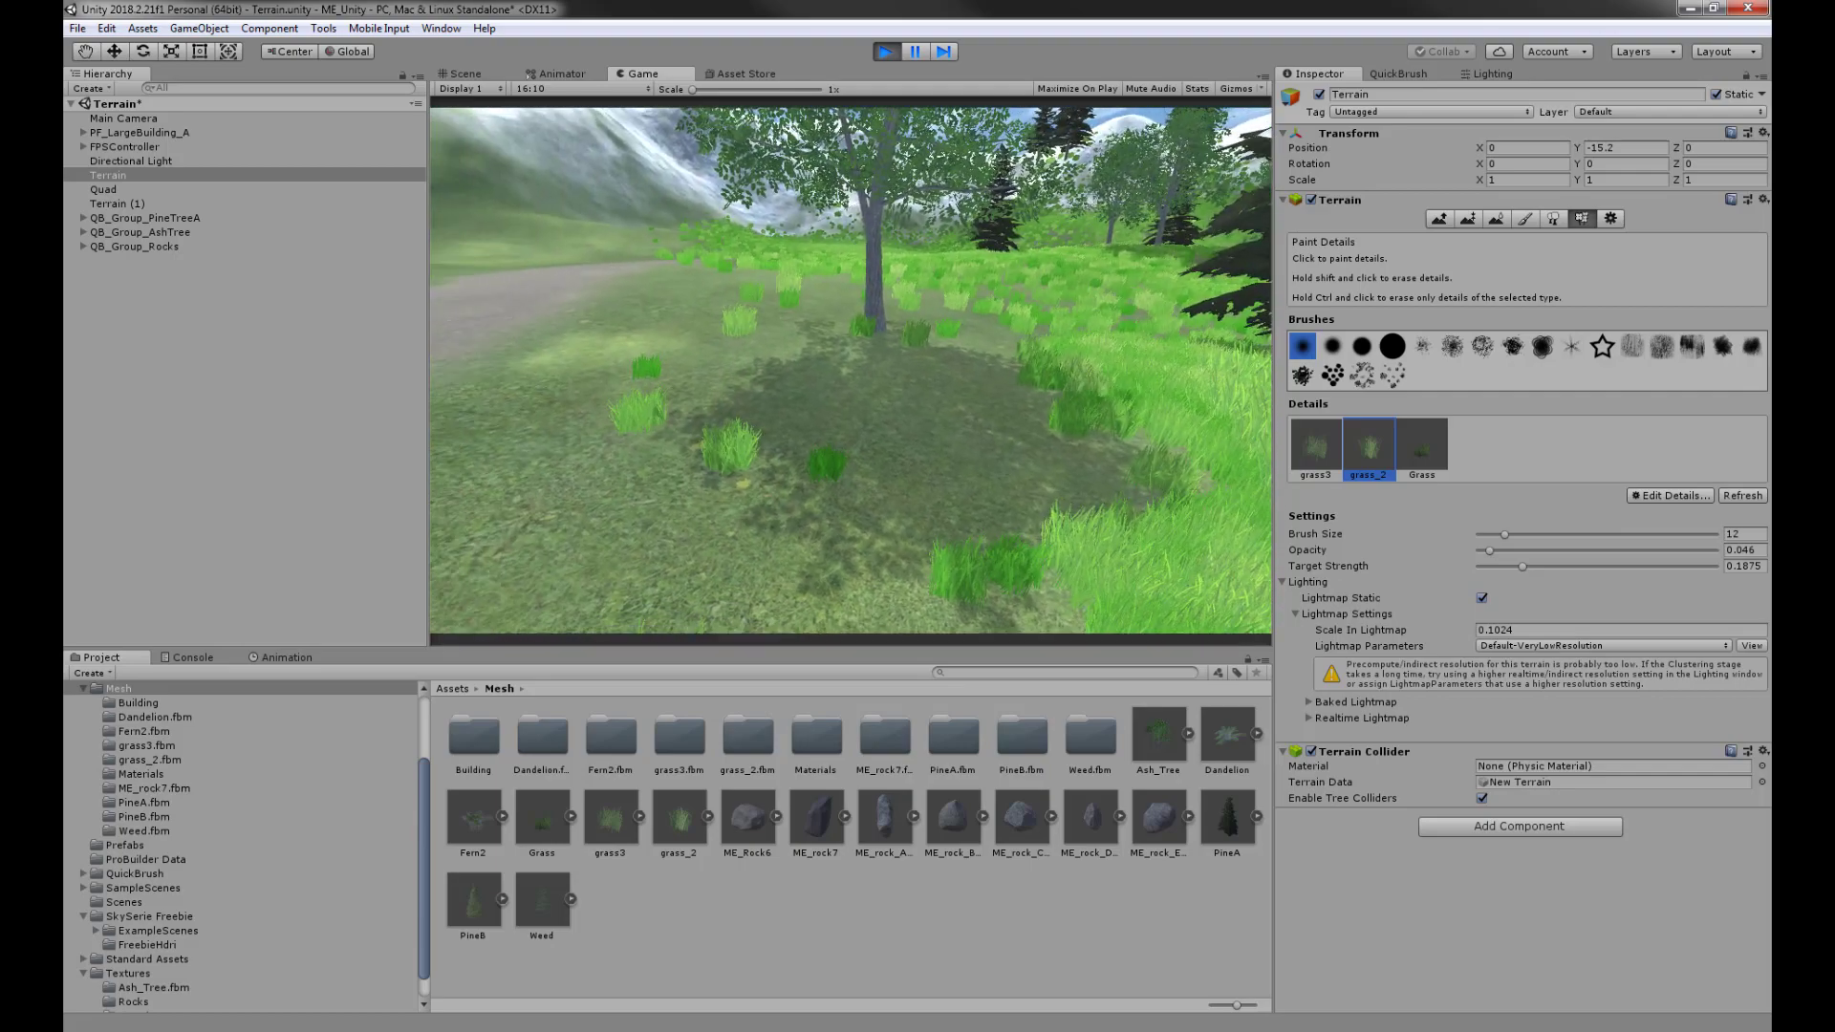
{"action": "key", "text": "w"}
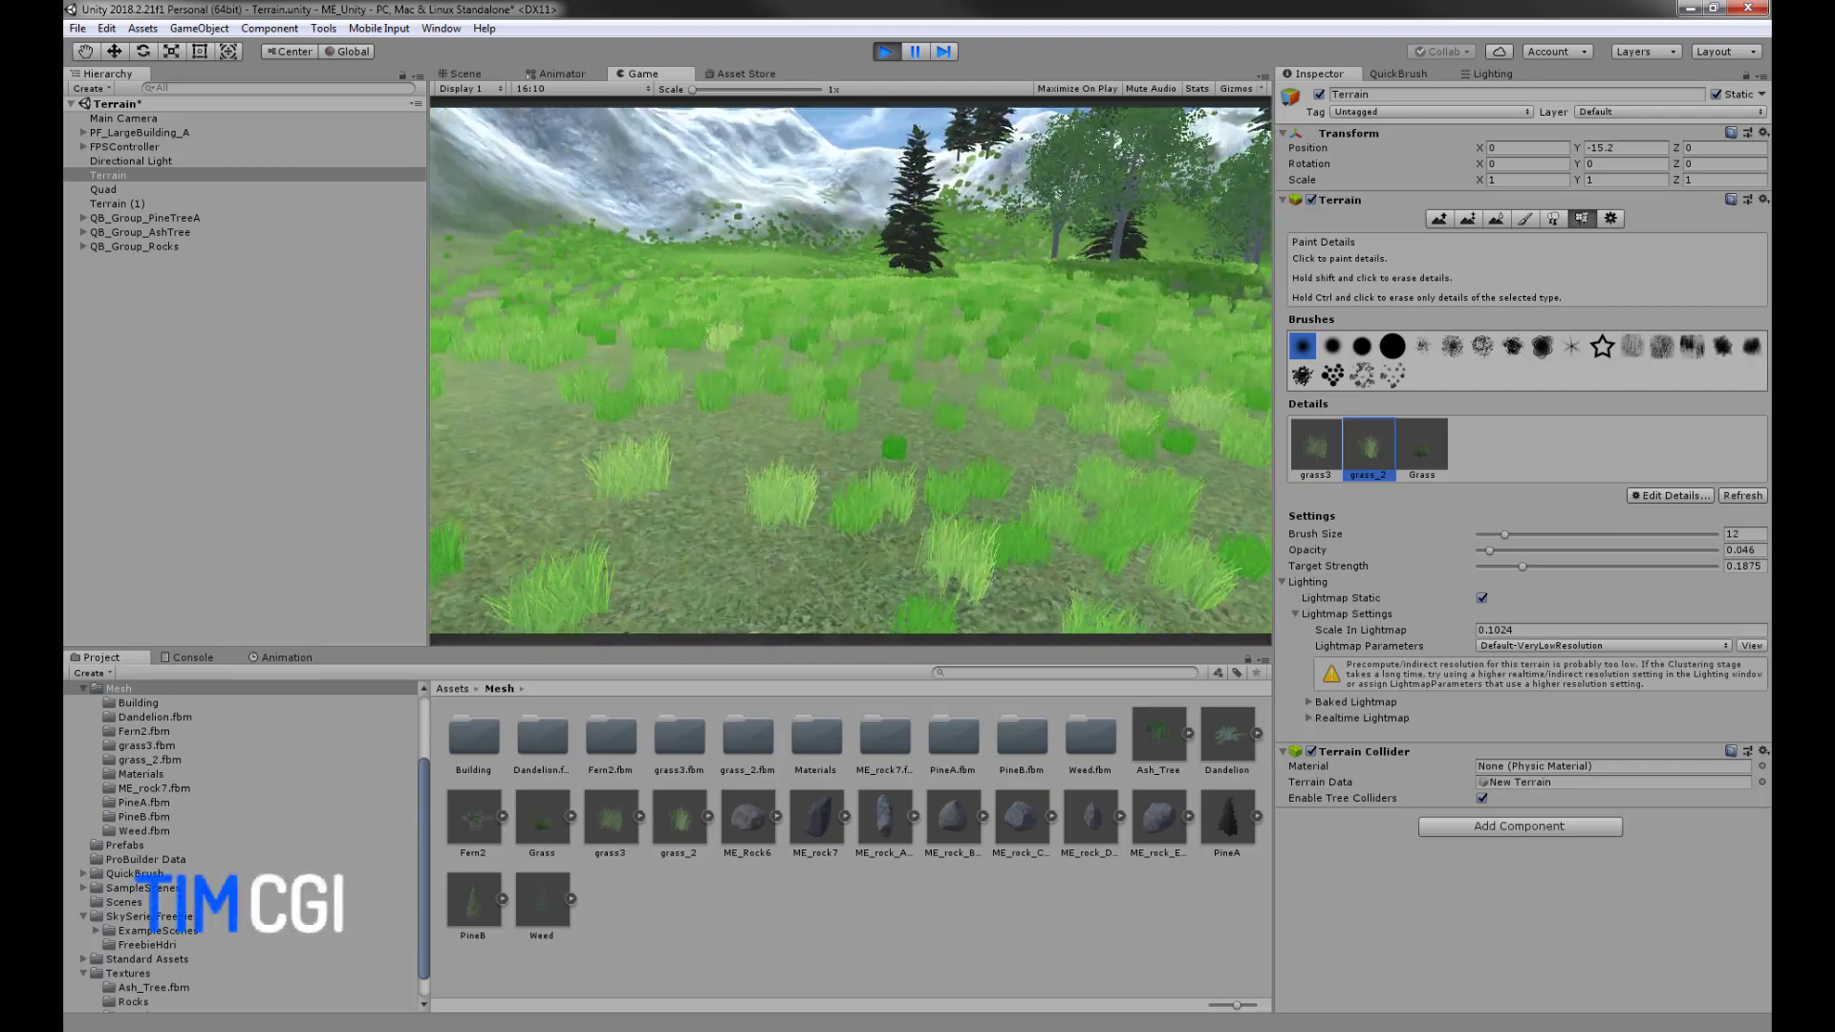
{"action": "key", "text": "w"}
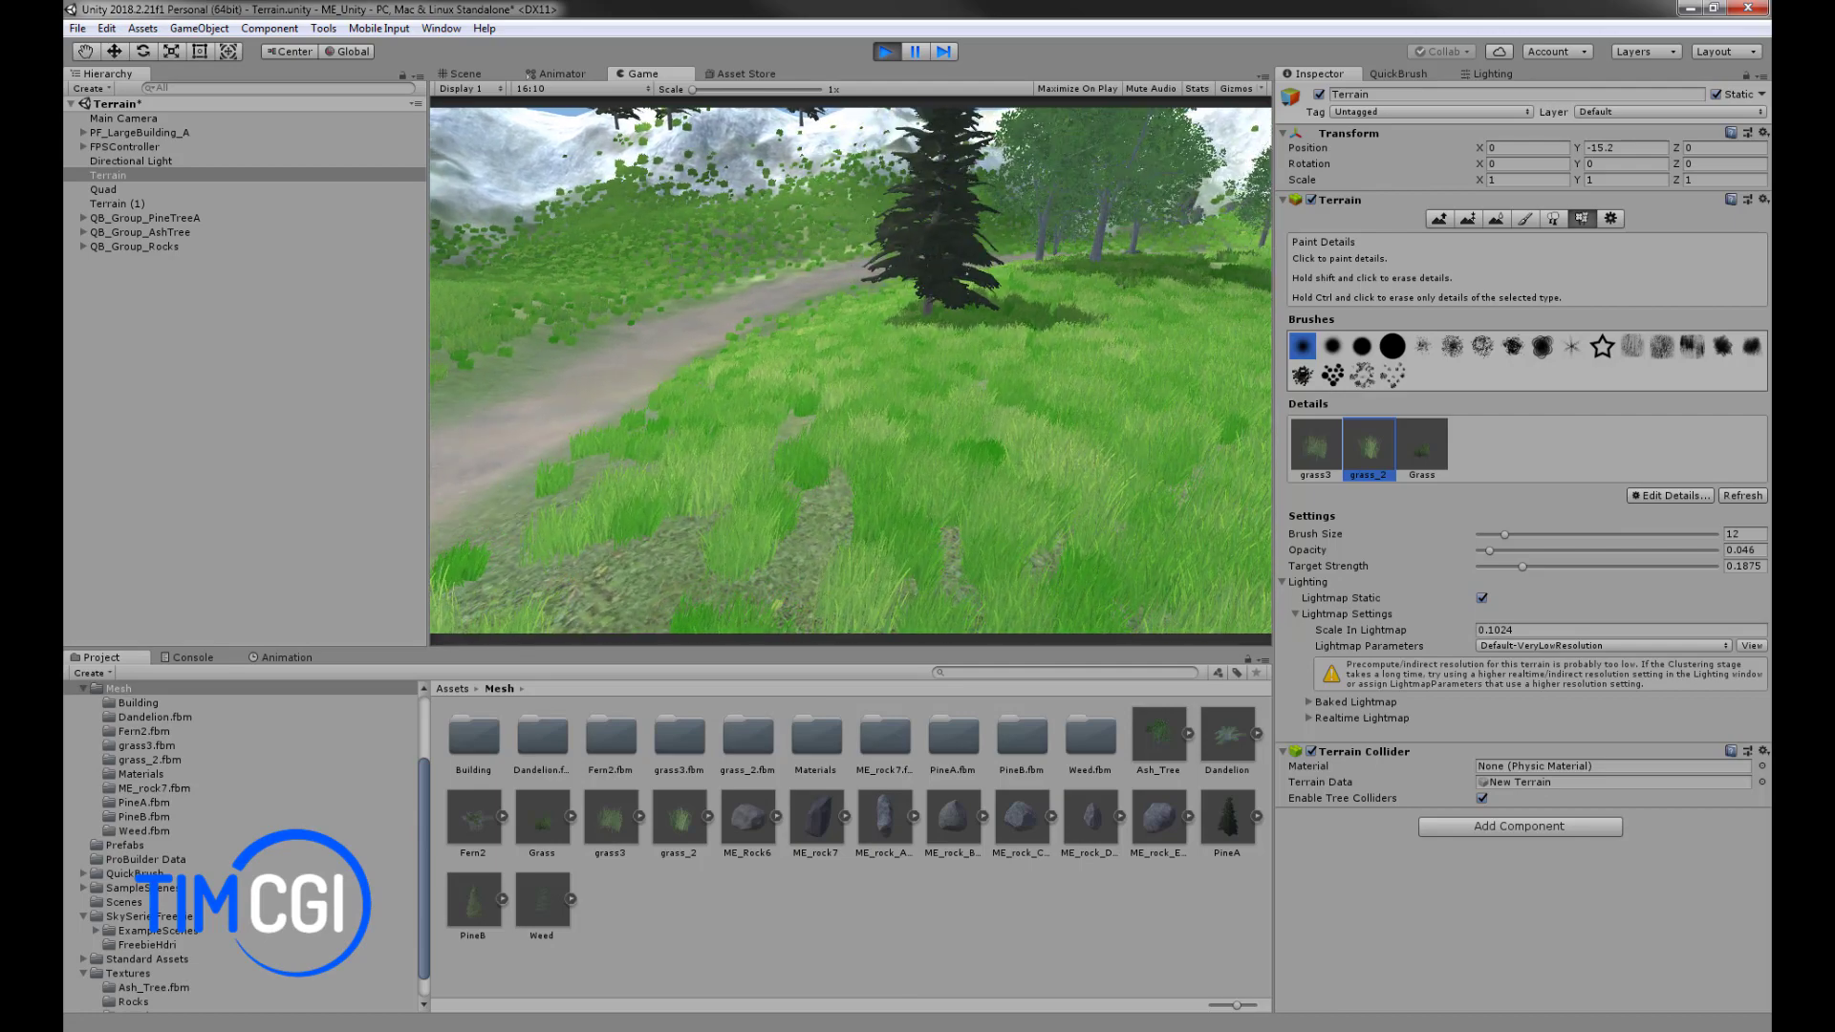
{"action": "left_click", "coordinate": [885, 50]}
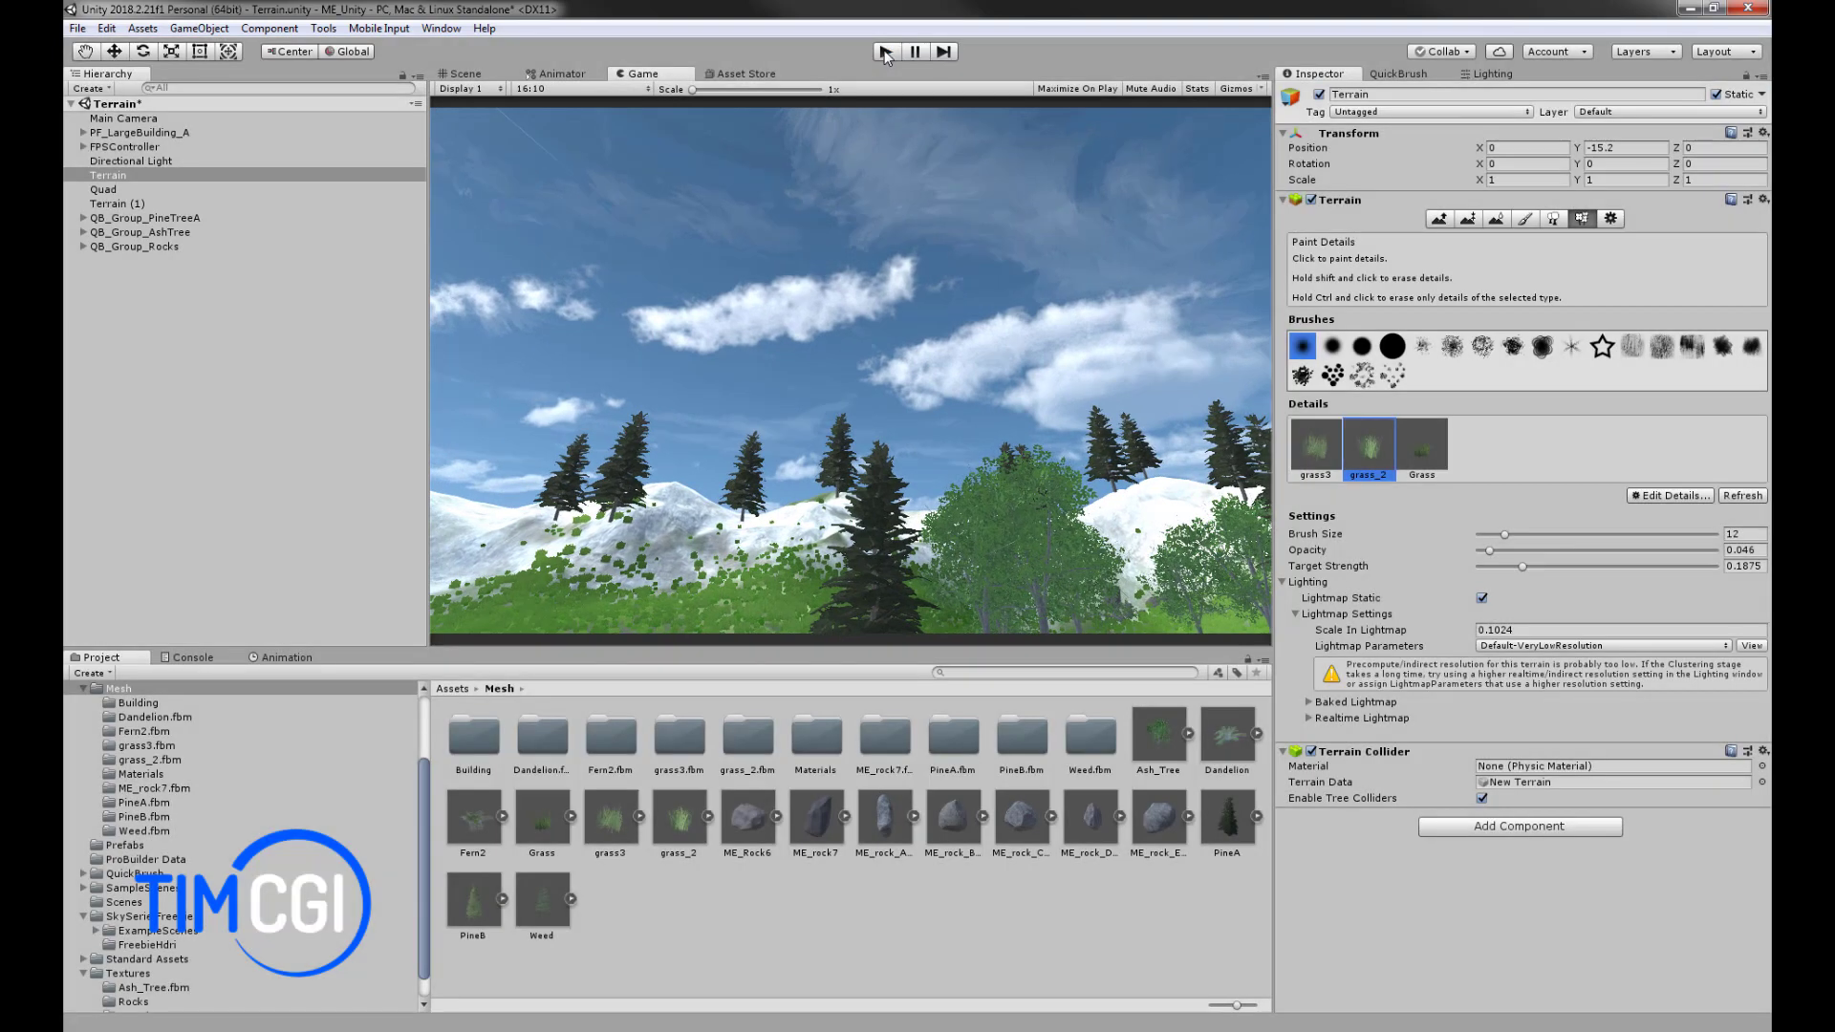